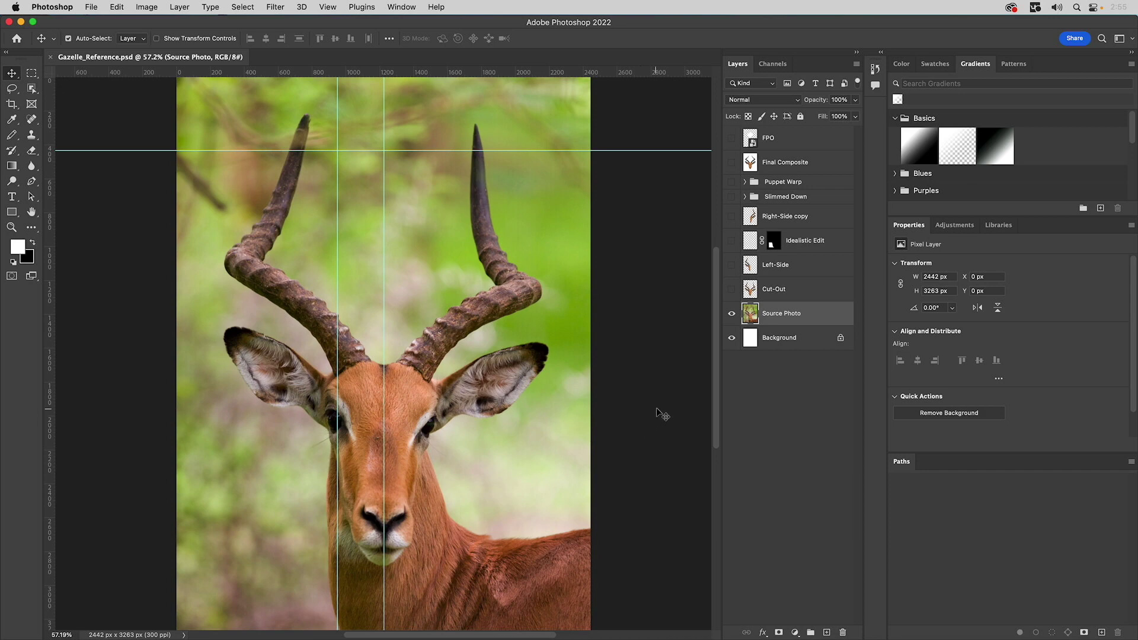
# Show the Cut-Out layer in place of the Source Photo layer and make Cut-Out the active layer.
pyautogui.click(731, 289)
pyautogui.click(732, 314)
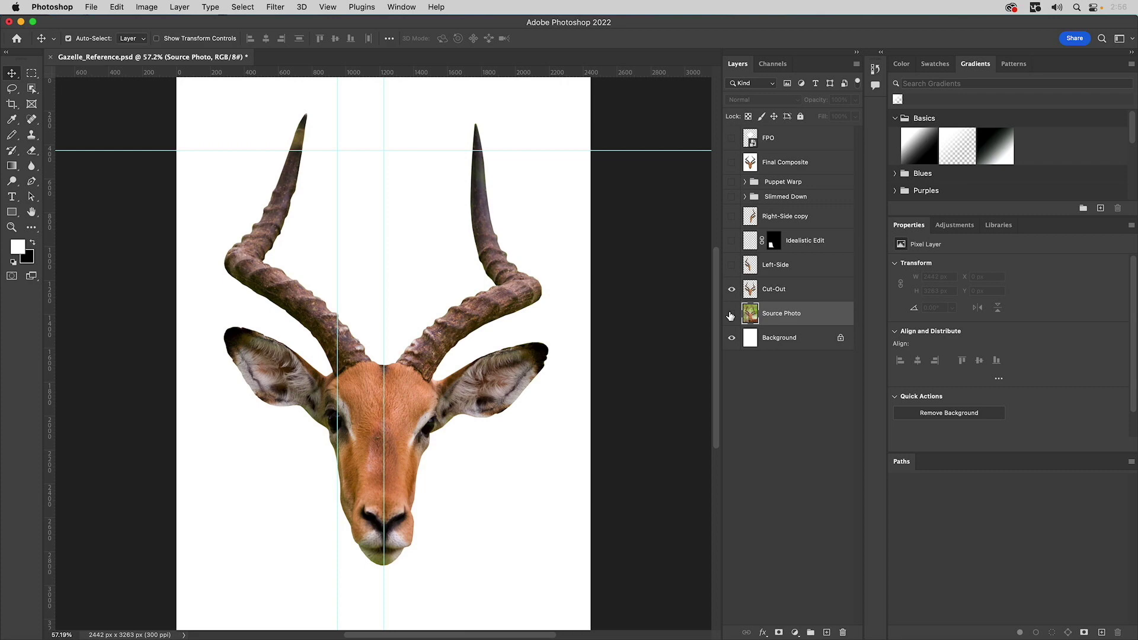
pyautogui.click(777, 288)
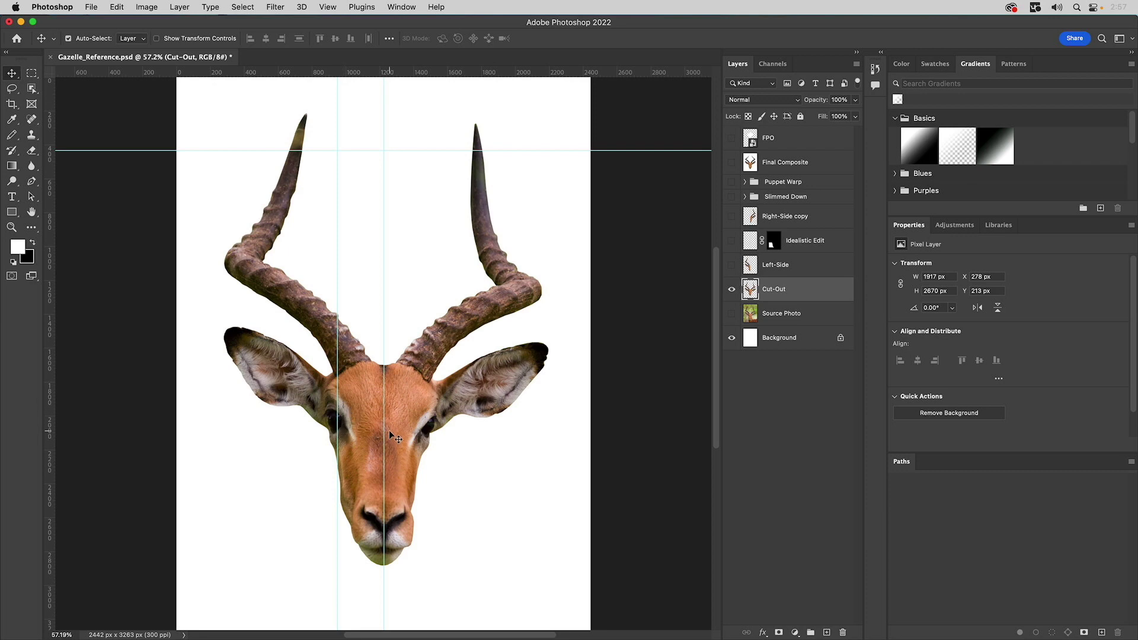
# Compare the Cut-Out and Left-Side layers by toggling their visibility, leaving Left-Side shown and Cut-Out hidden.
pyautogui.click(731, 265)
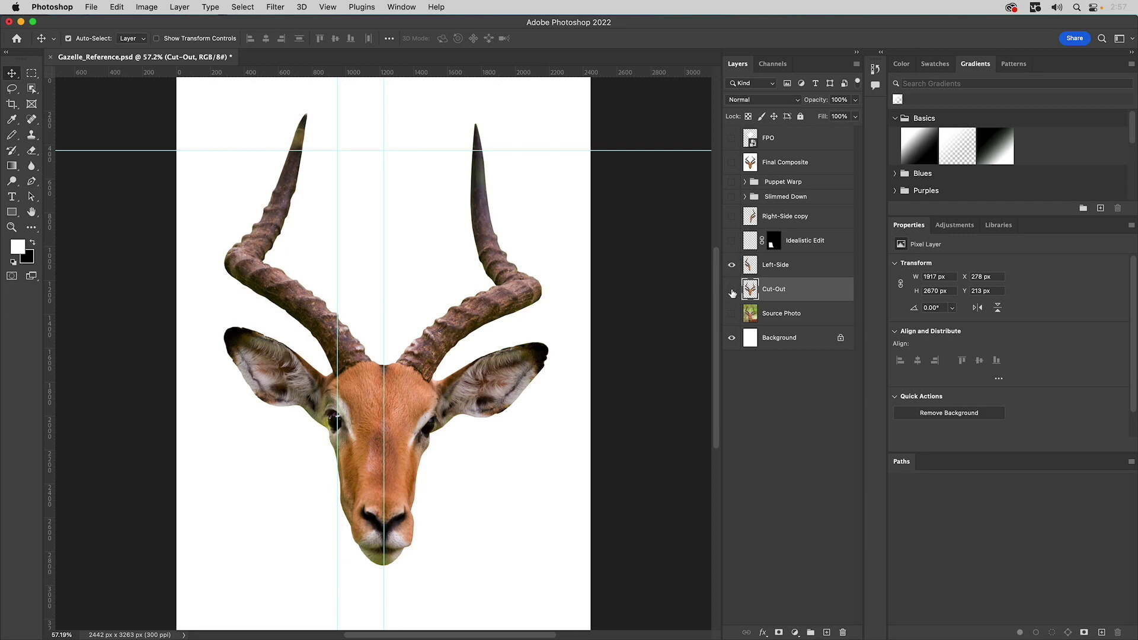
pyautogui.click(732, 290)
pyautogui.click(732, 290)
pyautogui.click(732, 266)
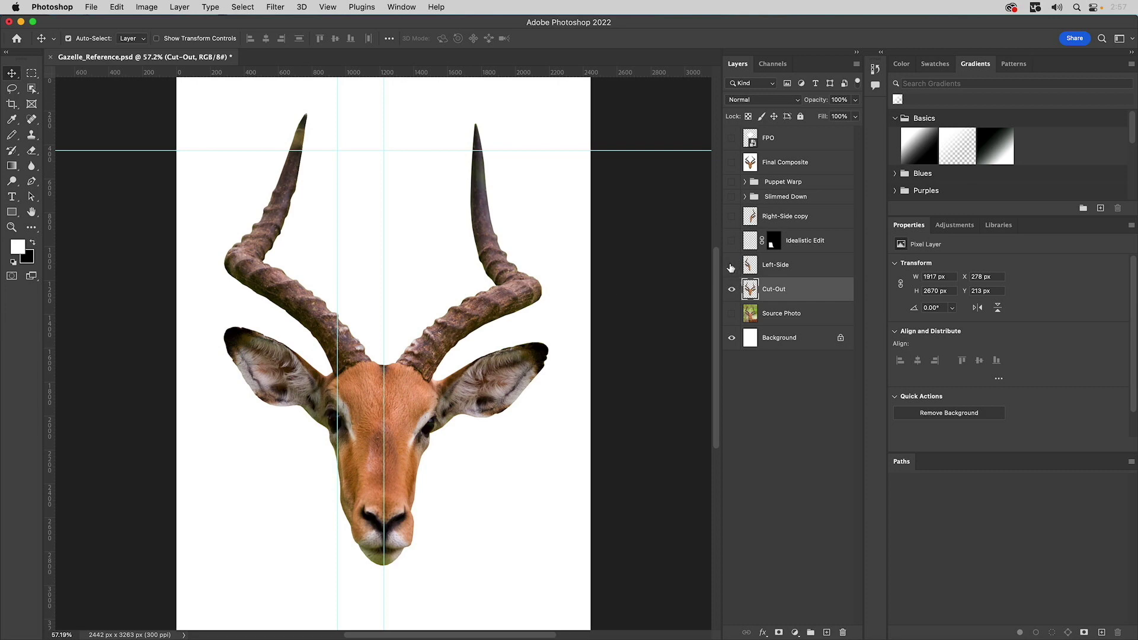
pyautogui.click(732, 266)
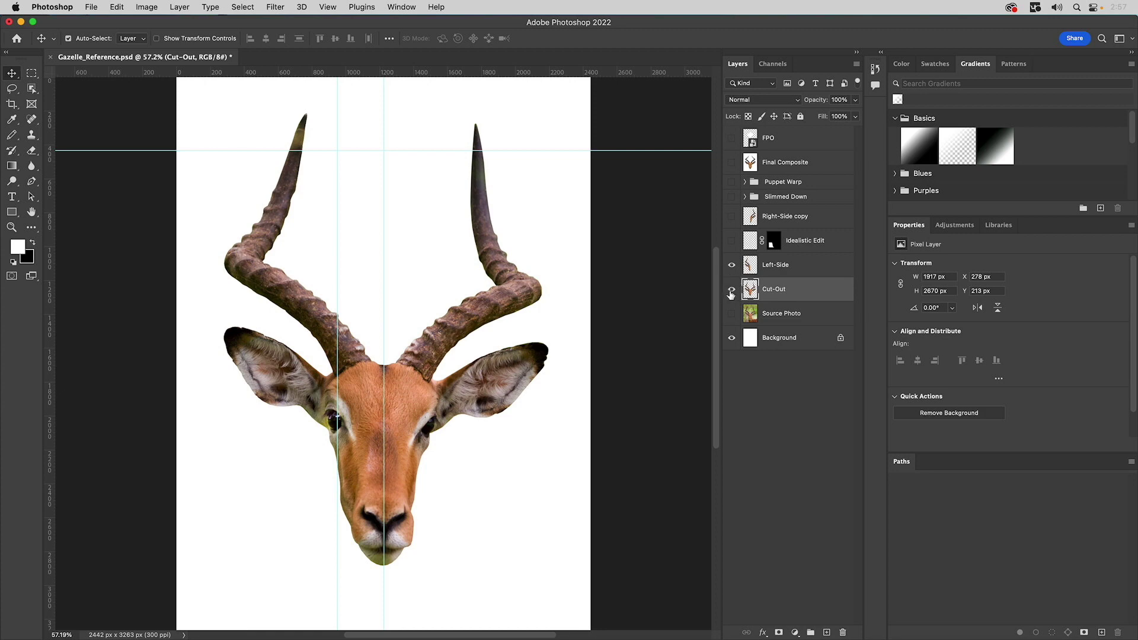
pyautogui.click(731, 289)
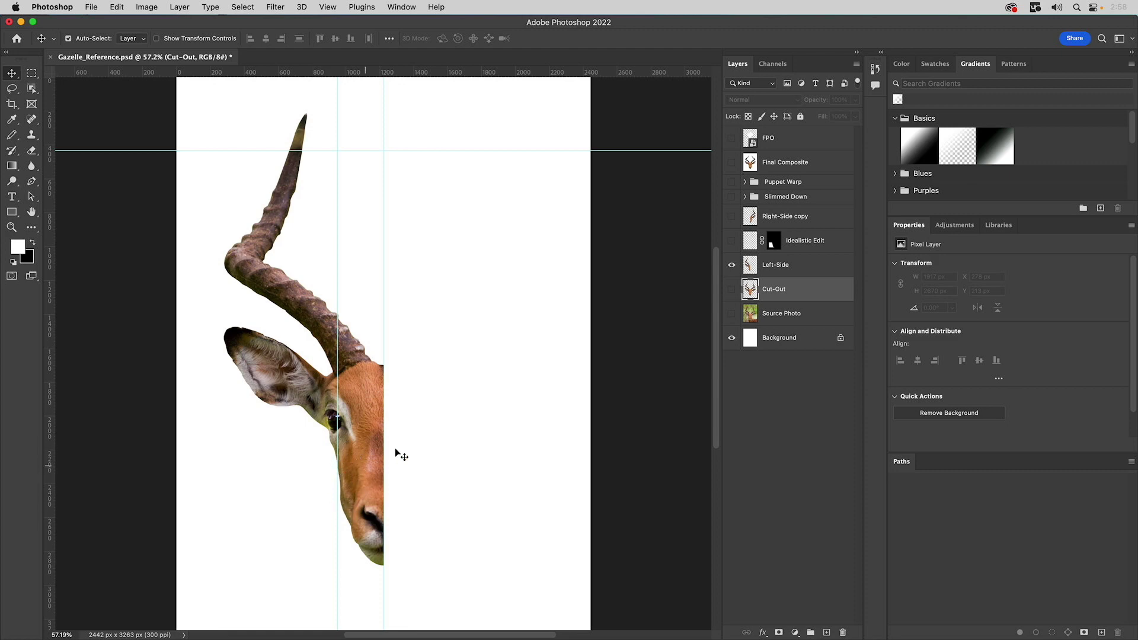
# Load the Idealistic Edit layer's mask as a selection over the Left-Side layer and clear it again.
pyautogui.keyDown('super'); pyautogui.click(773, 243); pyautogui.keyUp('super')
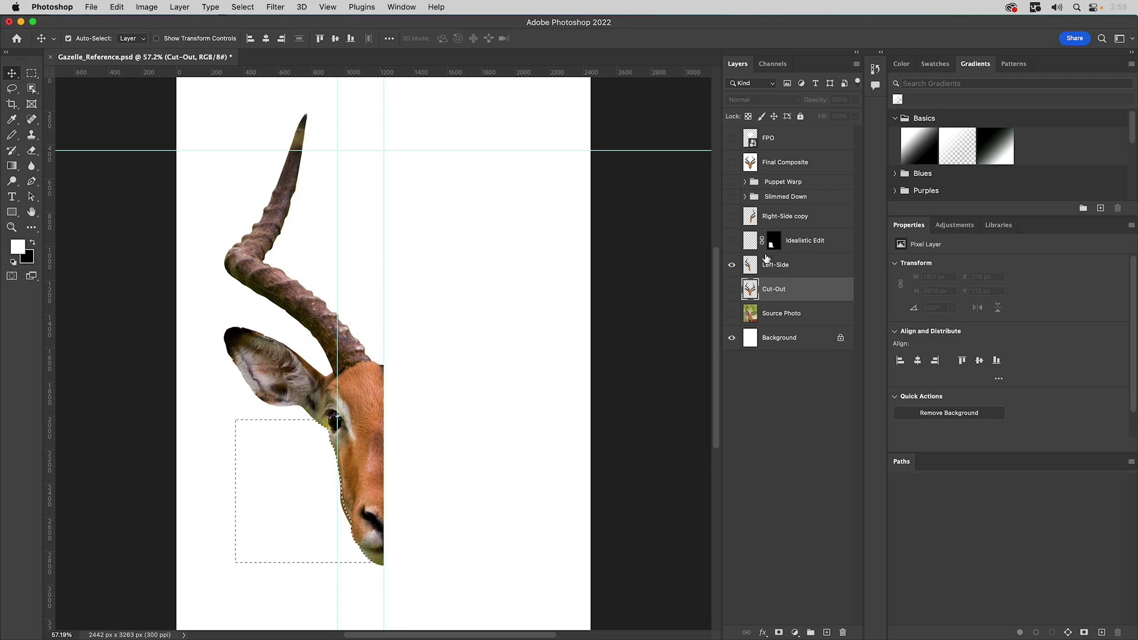
pyautogui.click(767, 266)
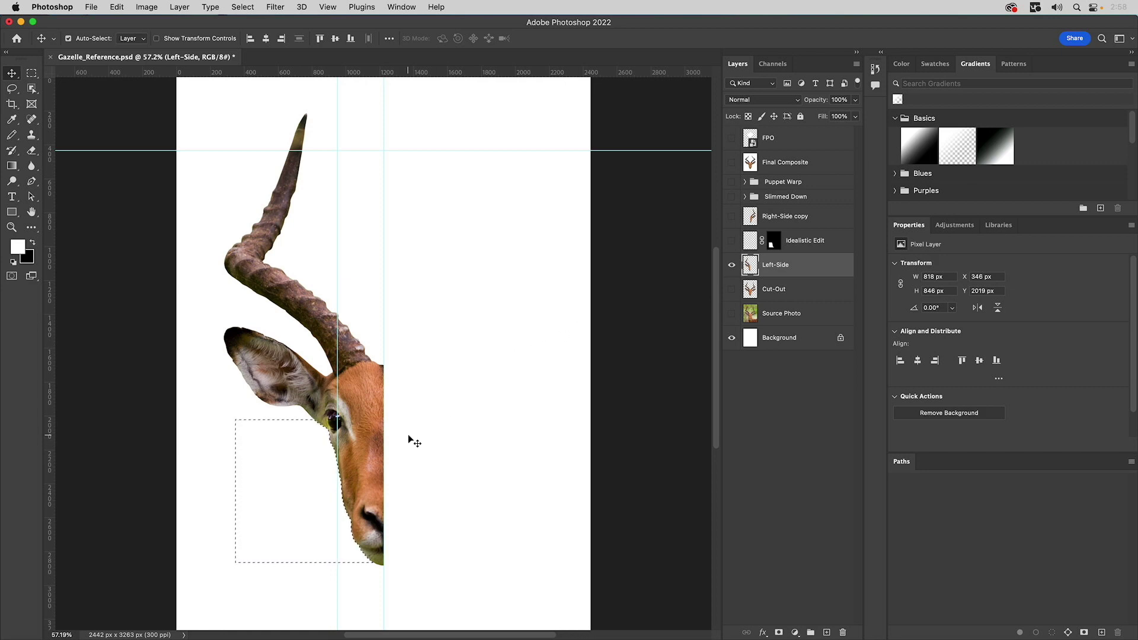
pyautogui.press('super+d')
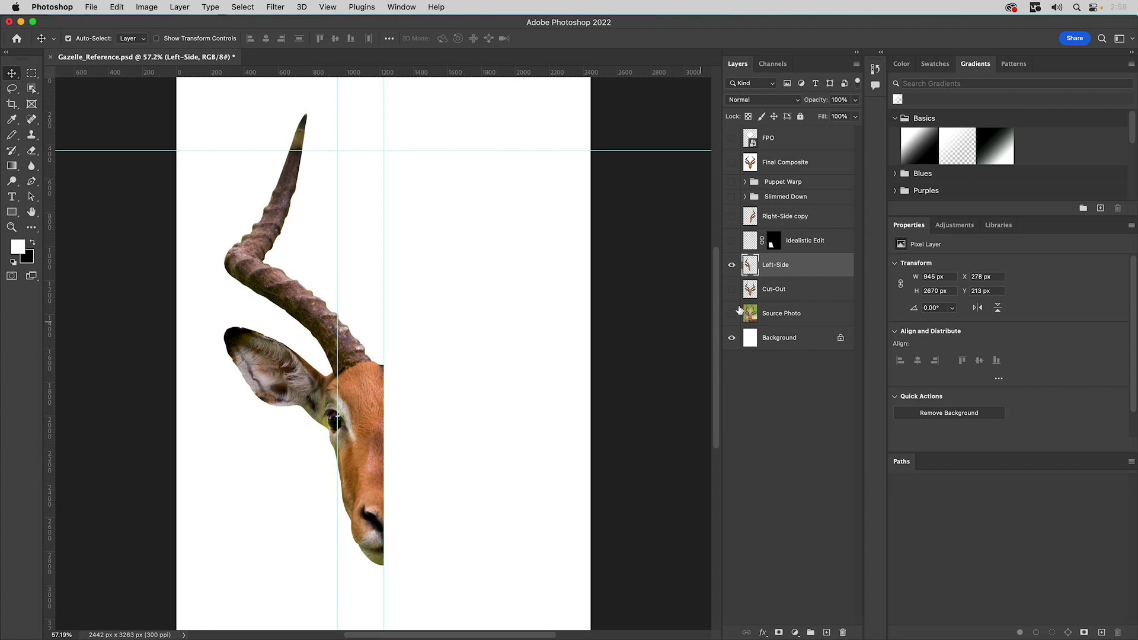
# Duplicate the Left-Side layer within the same document, keeping the name Left-Side copy.
pyautogui.rightClick(773, 264)
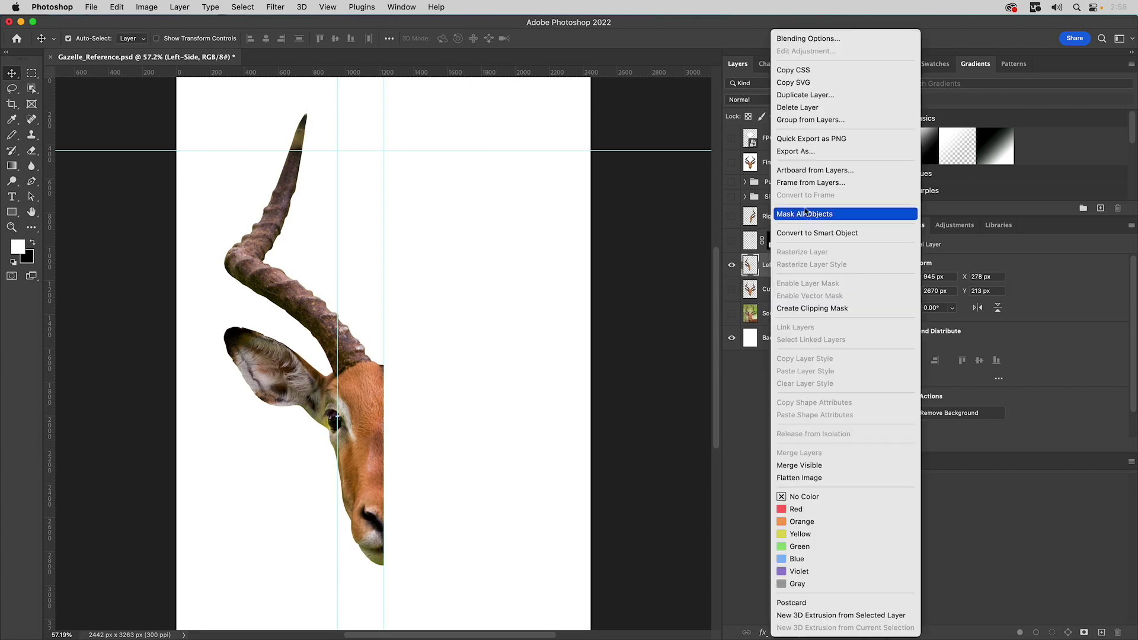
pyautogui.click(802, 95)
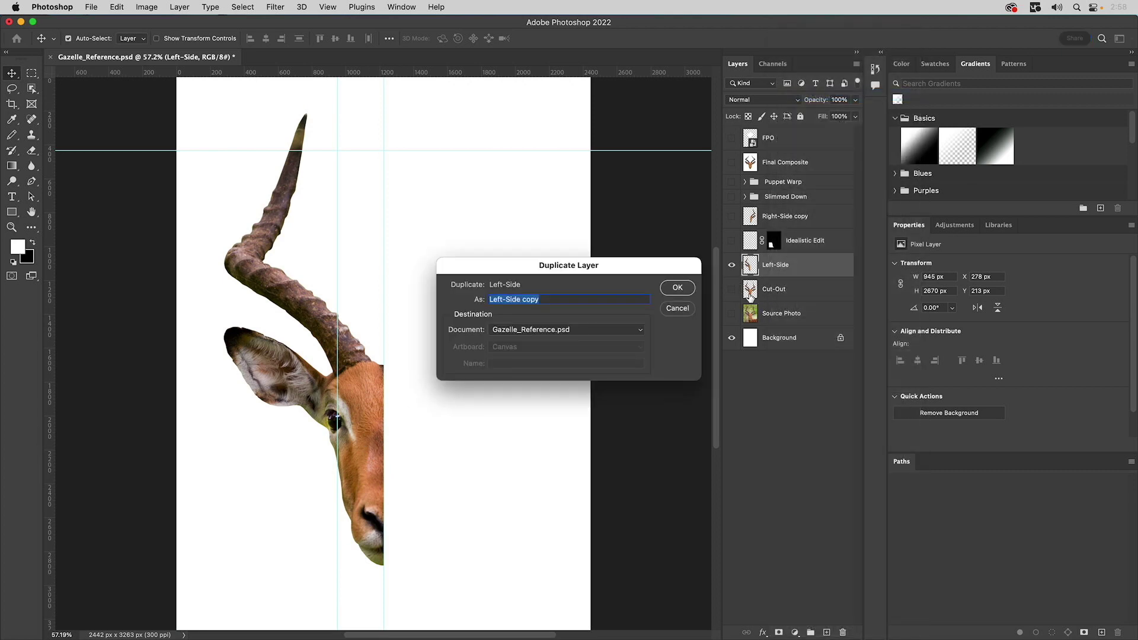
pyautogui.click(680, 290)
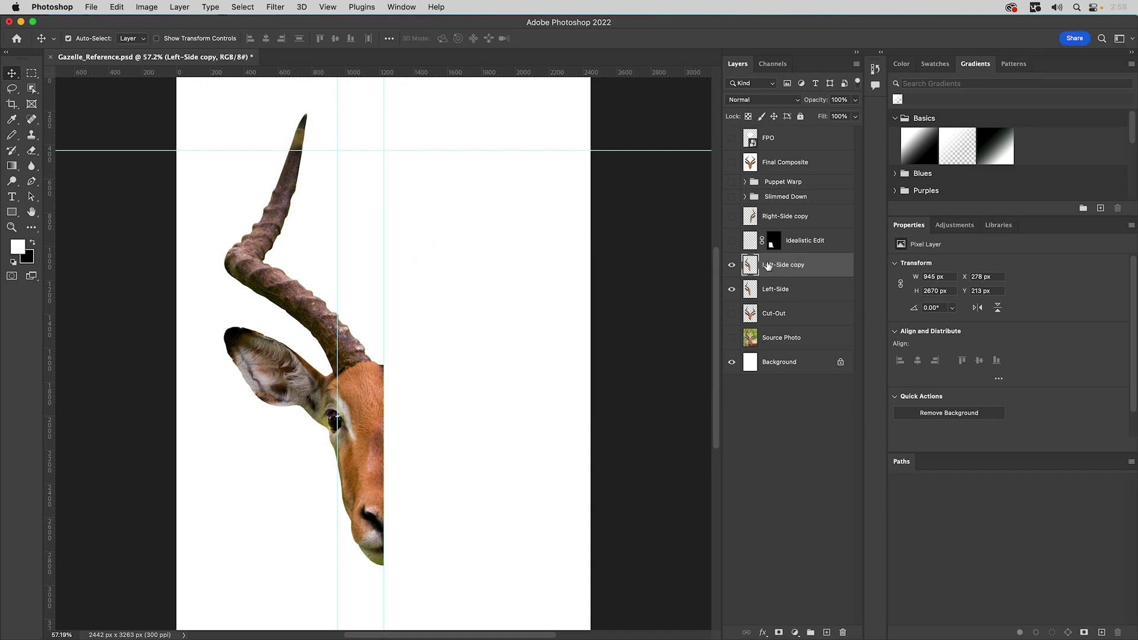
# Flip the Left-Side copy horizontally and move it to meet the original half along the face's vertical center guide.
pyautogui.click(149, 8)
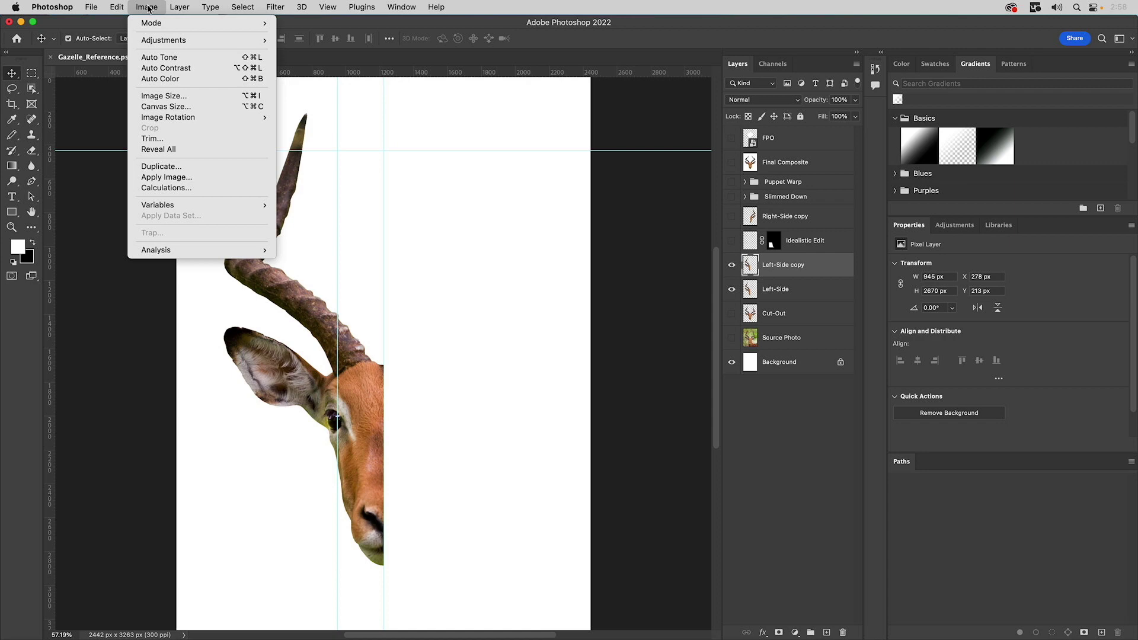
pyautogui.moveTo(122, 6)
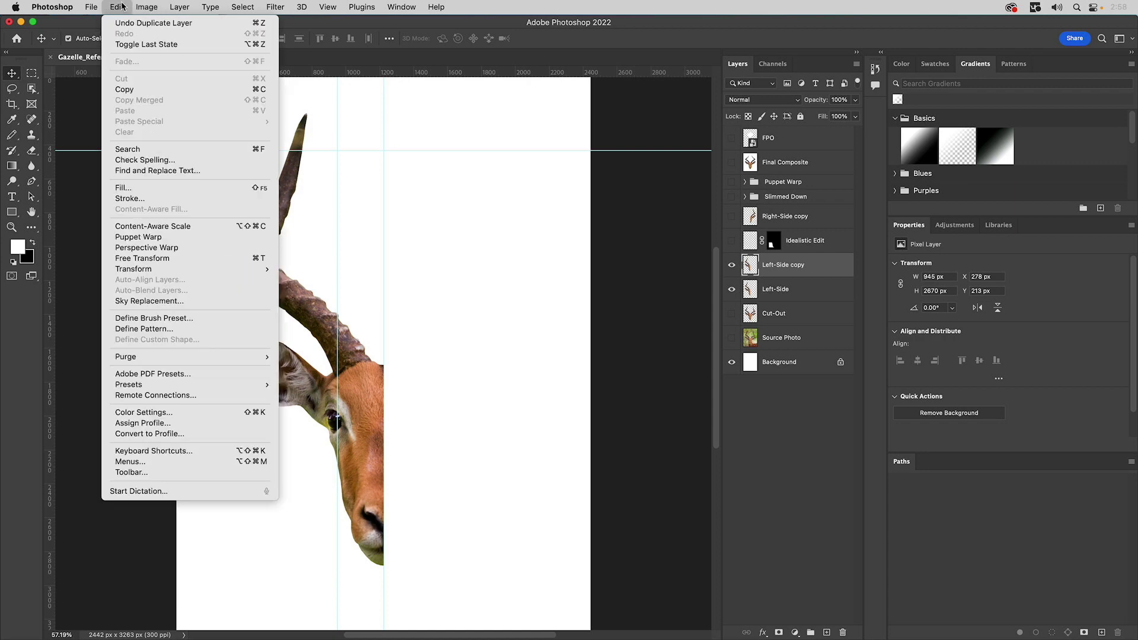
pyautogui.moveTo(145, 271)
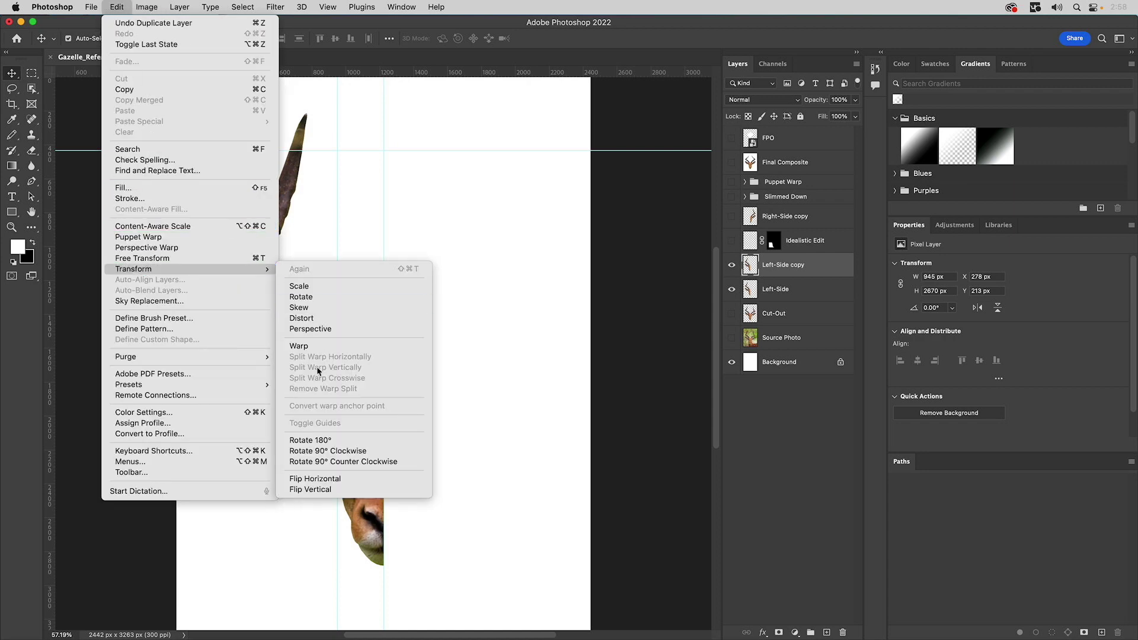
pyautogui.click(315, 479)
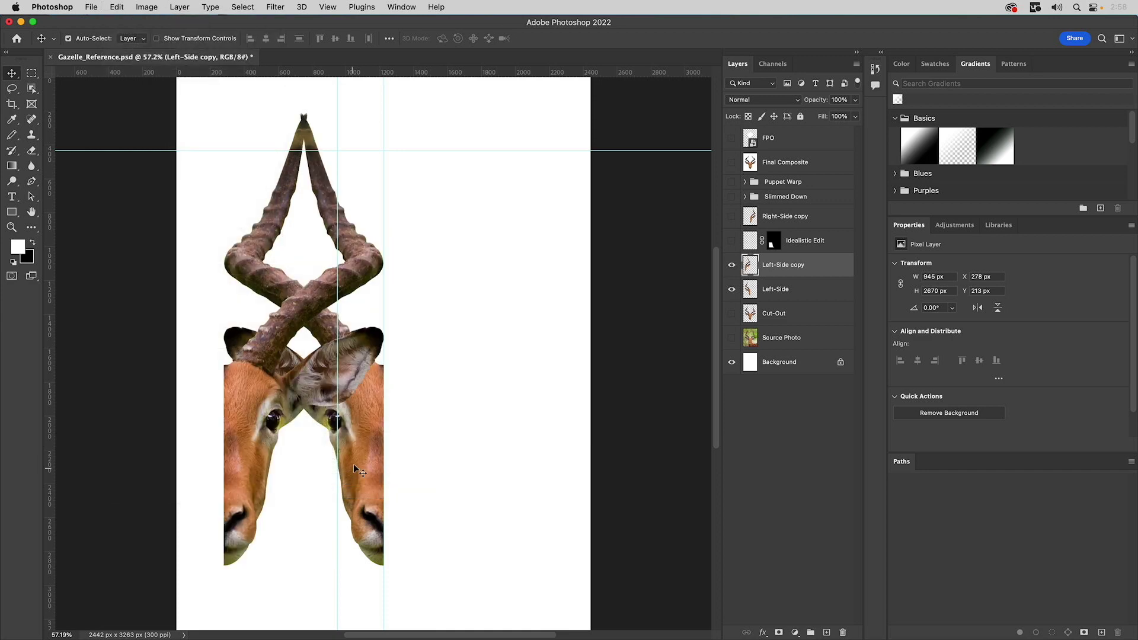
pyautogui.moveTo(245, 380); pyautogui.dragTo(404, 392)
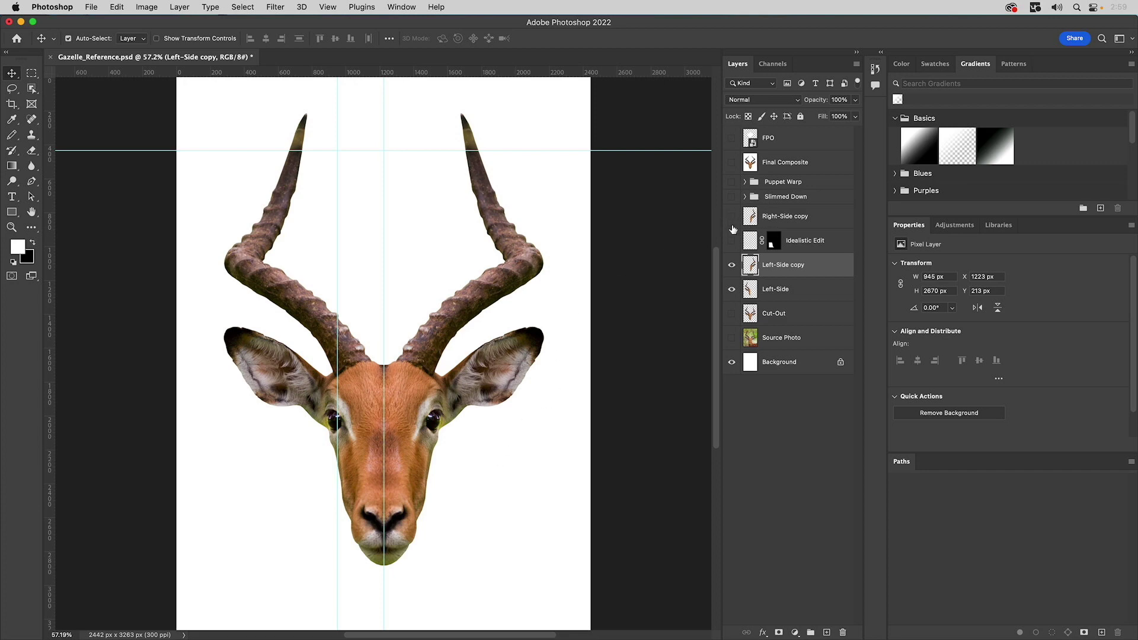
# Show the Slimmed Down group and hide the Left-Side copy, Right-Side copy and Left-Side layers.
pyautogui.click(732, 266)
pyautogui.click(732, 217)
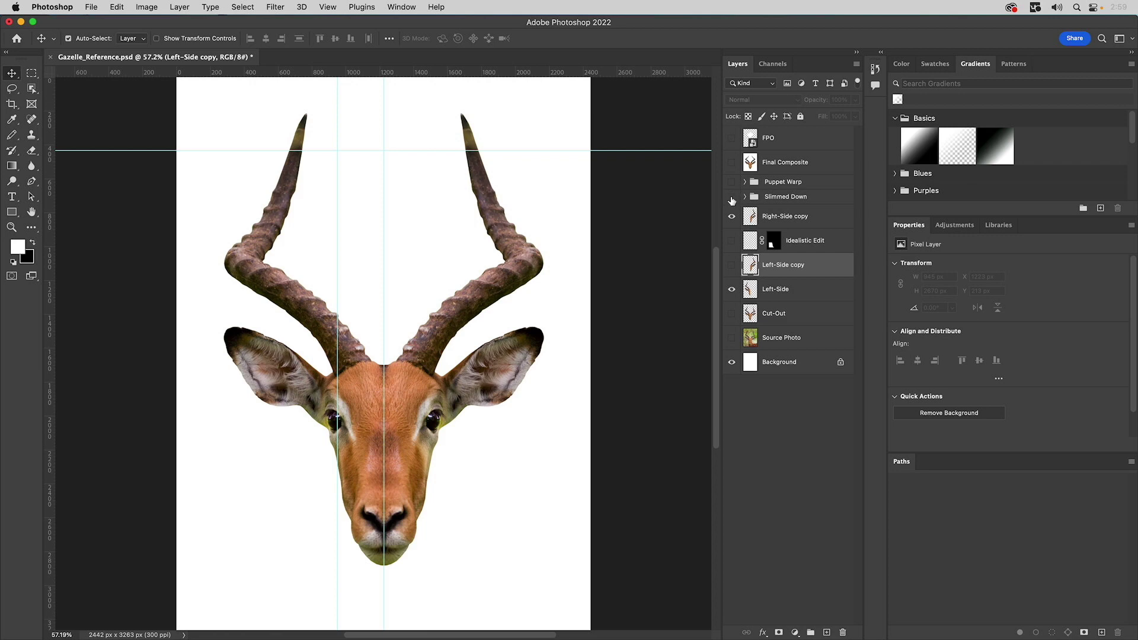
pyautogui.click(732, 197)
pyautogui.moveTo(733, 217); pyautogui.dragTo(740, 290)
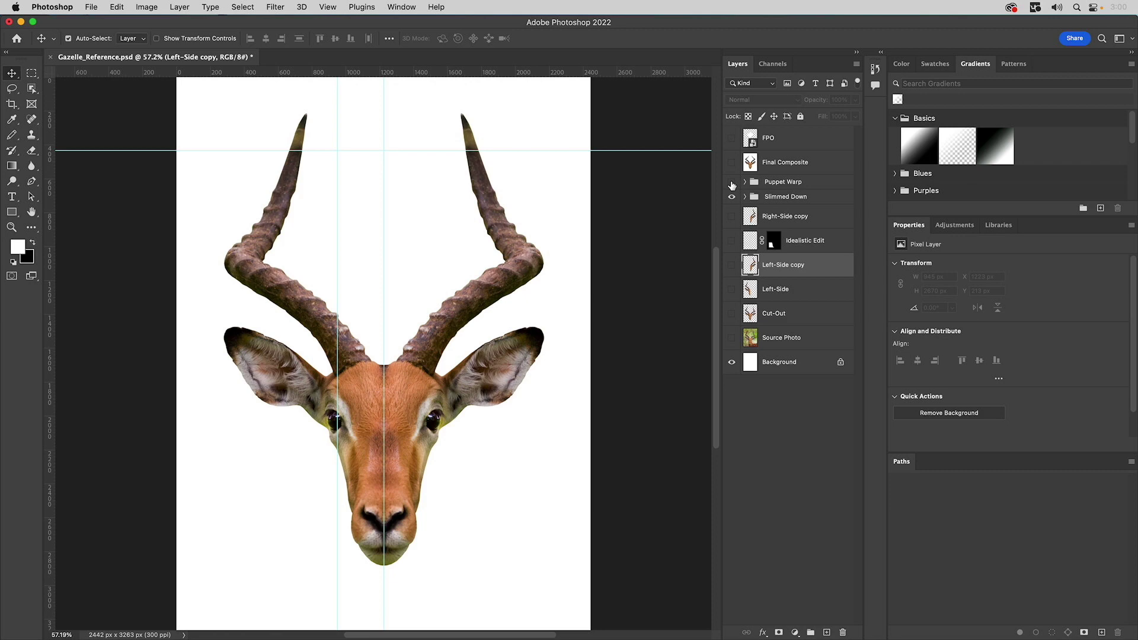
# Show the FPO diamond and the Puppet Warp group, hide the Slimmed Down group, and expand Puppet Warp.
pyautogui.click(731, 138)
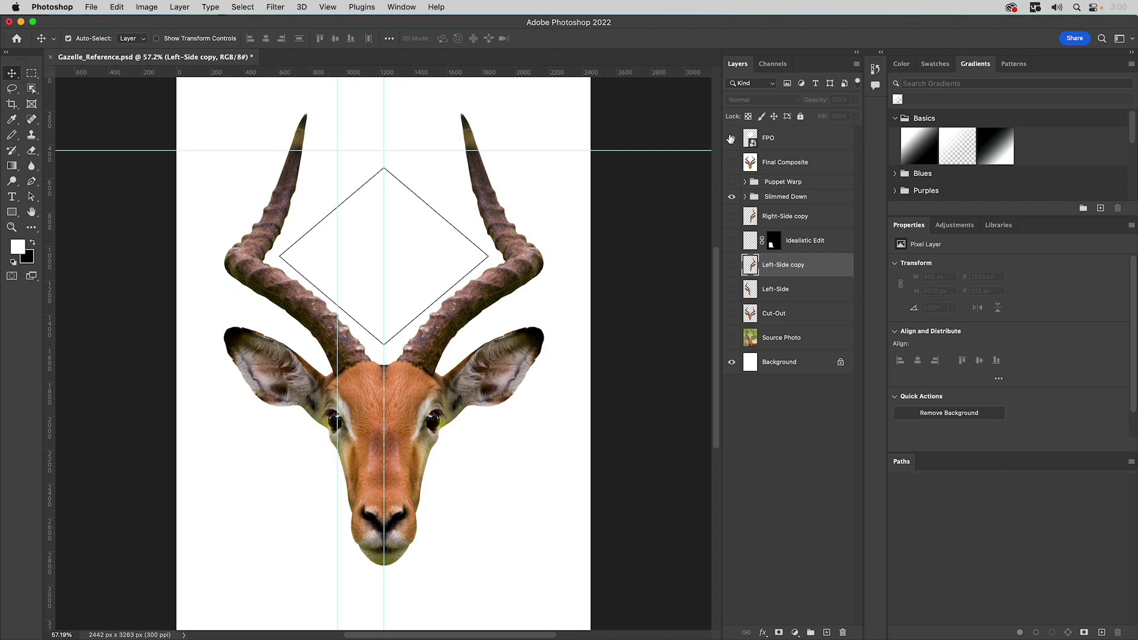
pyautogui.click(732, 138)
pyautogui.click(731, 182)
pyautogui.click(732, 196)
pyautogui.click(745, 182)
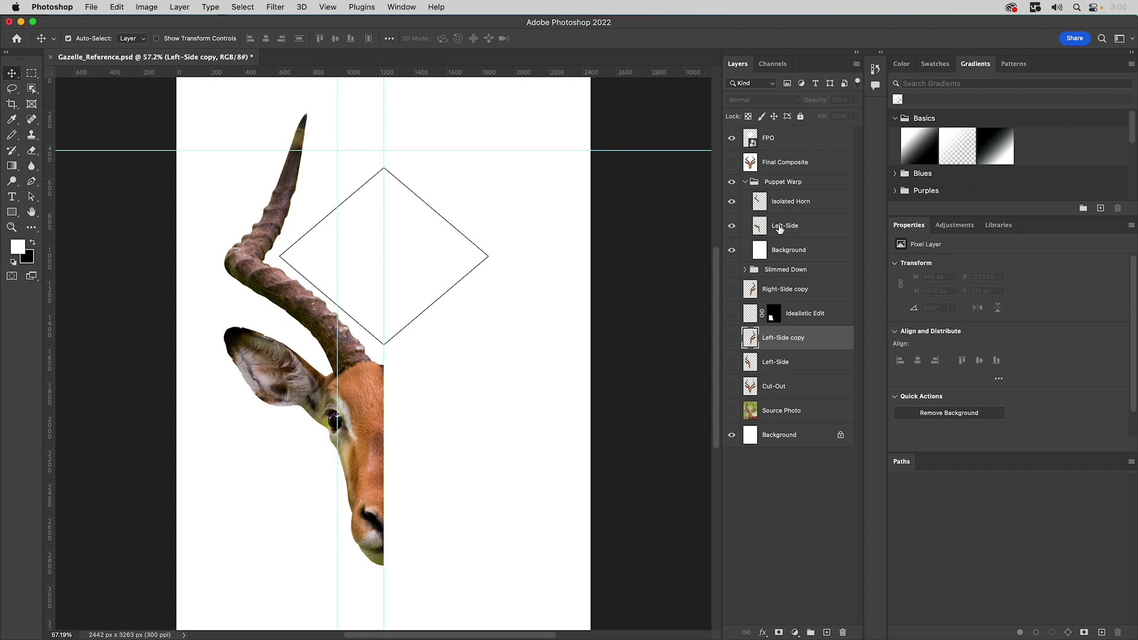
# Select the Puppet Warp group's Left-Side layer and toggle Isolated Horn off and on to check the separated horn.
pyautogui.click(758, 229)
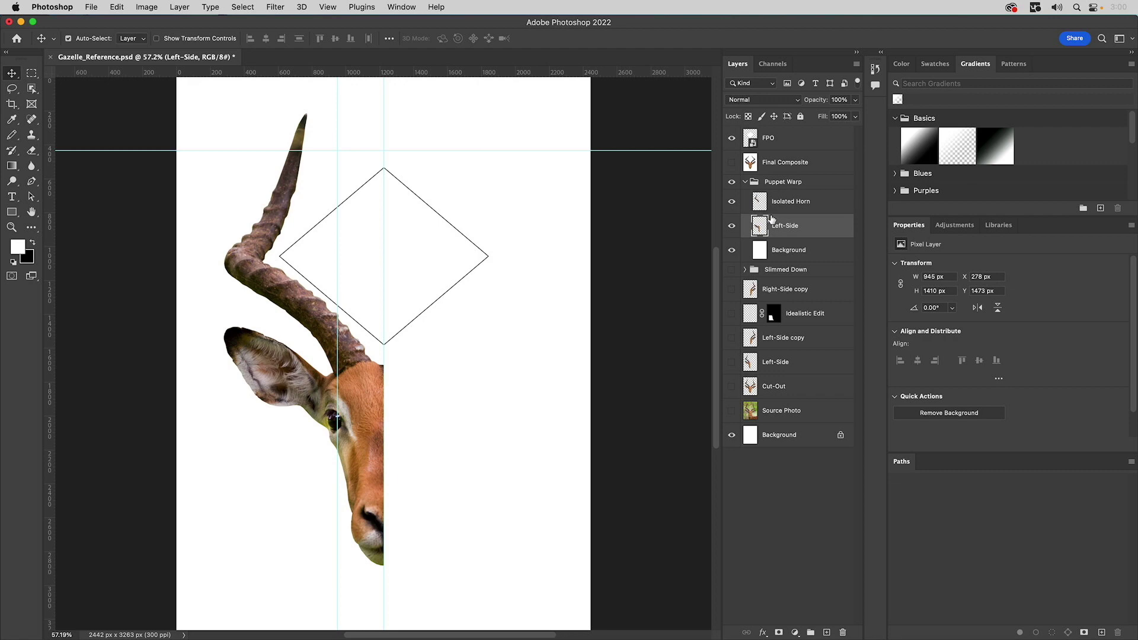
pyautogui.click(733, 201)
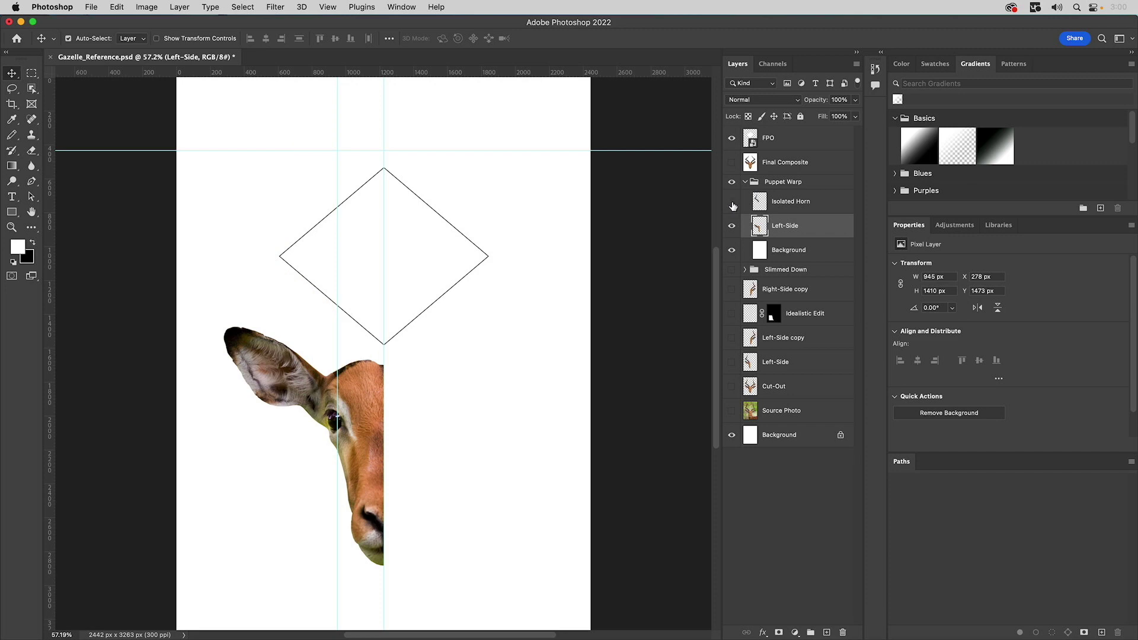
pyautogui.click(733, 203)
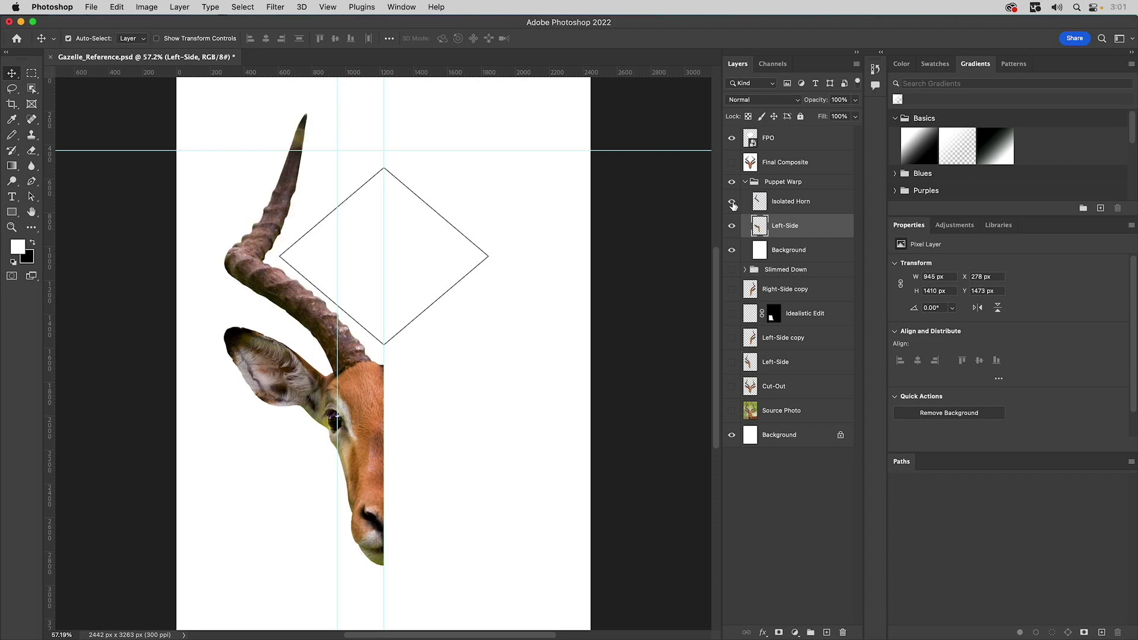
# Outline the horn with a freehand Lasso selection, trim the selection at the horn's base, and deselect.
pyautogui.click(12, 89)
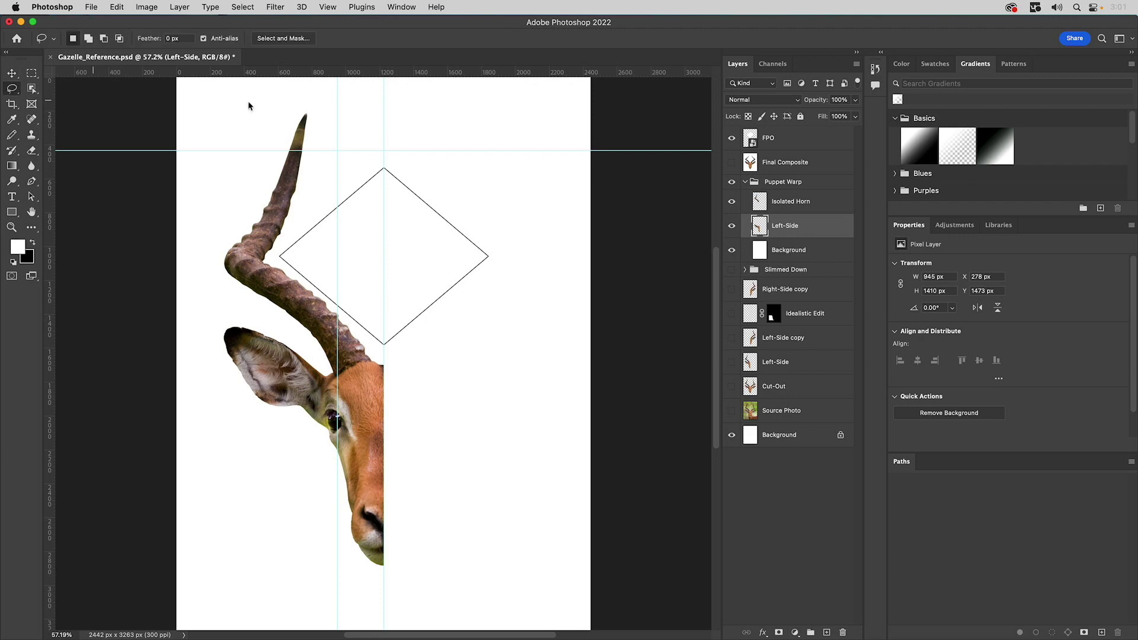
pyautogui.moveTo(249, 205)
pyautogui.mouseDown()
pyautogui.moveTo(210, 278)
pyautogui.moveTo(338, 388)
pyautogui.moveTo(355, 384)
pyautogui.moveTo(373, 371)
pyautogui.moveTo(372, 345)
pyautogui.moveTo(292, 239)
pyautogui.moveTo(319, 184)
pyautogui.moveTo(307, 102)
pyautogui.mouseUp()
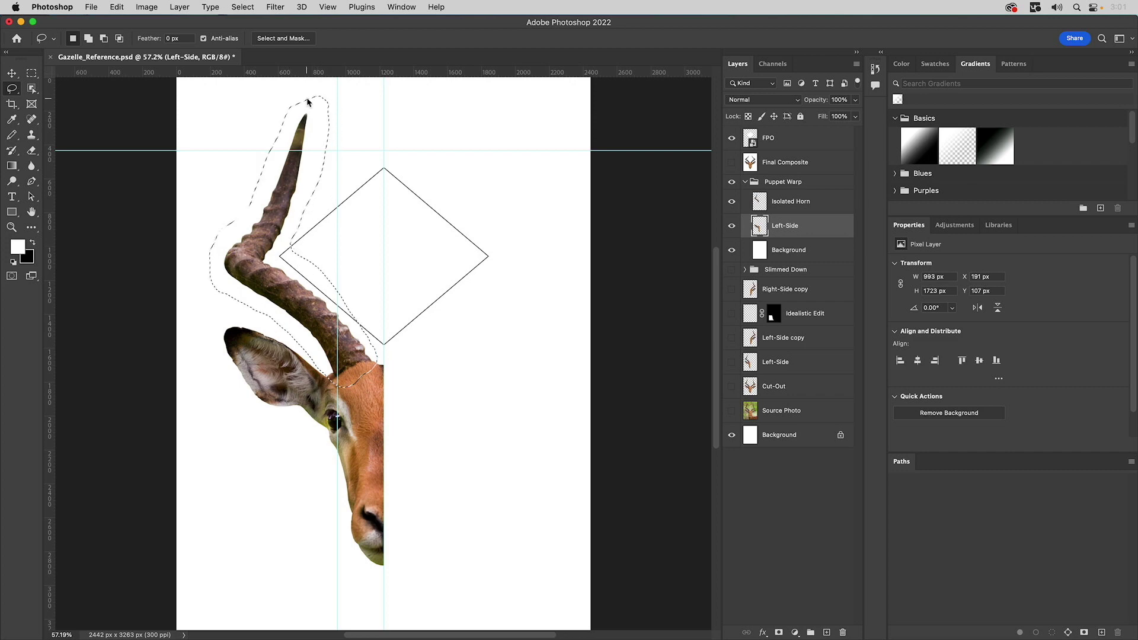
pyautogui.press('alt')
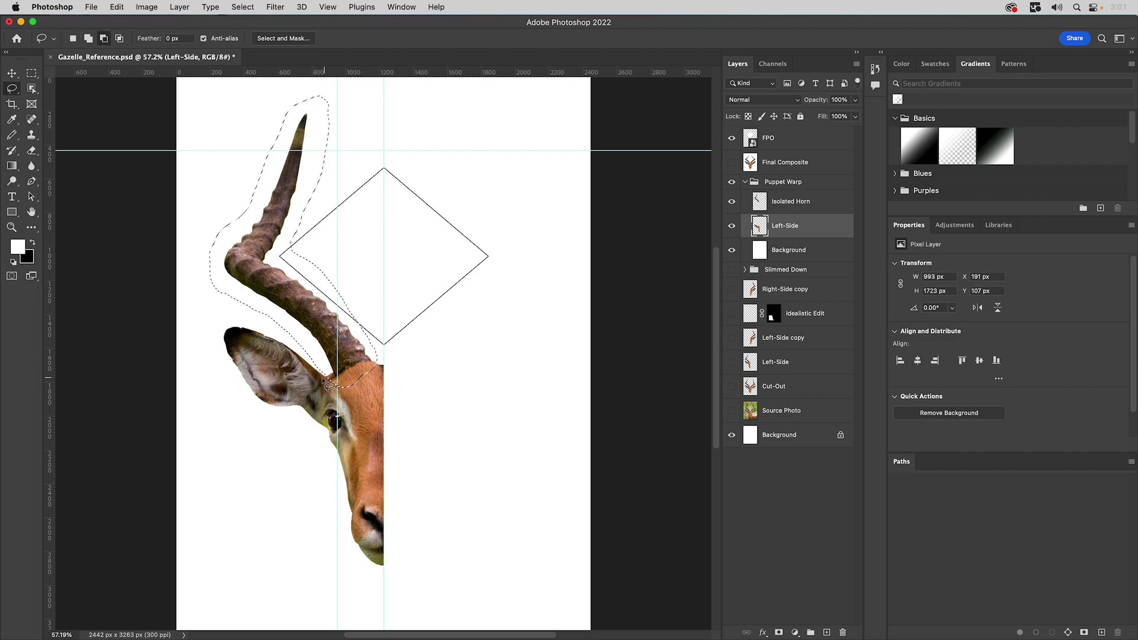
pyautogui.moveTo(325, 378)
pyautogui.mouseDown()
pyautogui.moveTo(395, 364)
pyautogui.moveTo(386, 399)
pyautogui.moveTo(356, 385)
pyautogui.moveTo(360, 359)
pyautogui.mouseUp()
pyautogui.press('super+d')
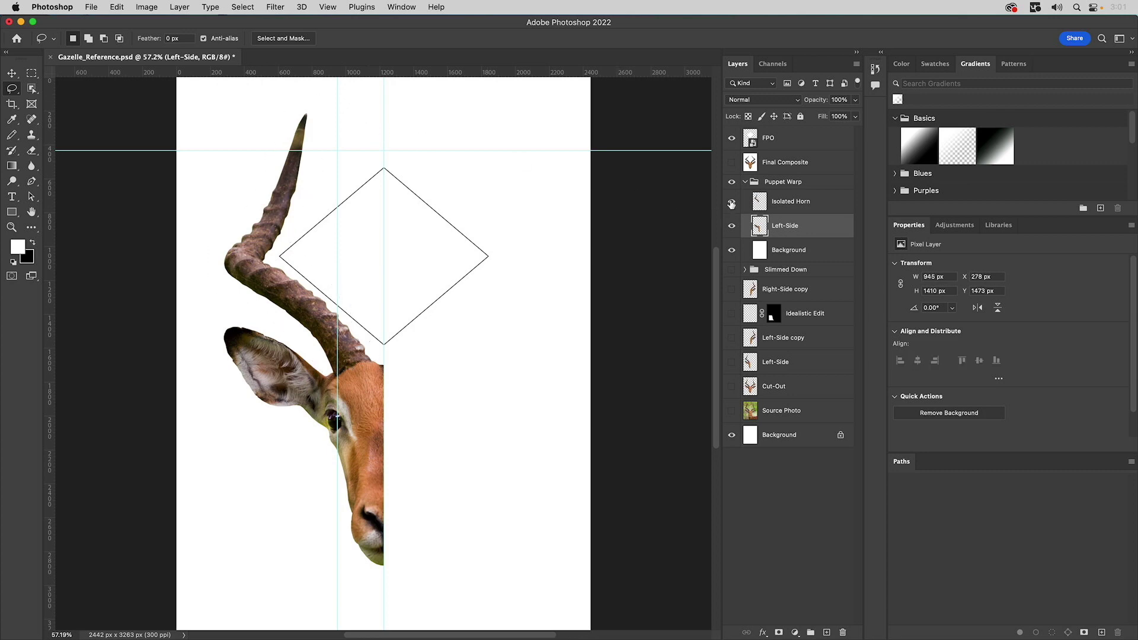
# Start Puppet Warp on the Isolated Horn layer and place five pins along the horn, from its base through the bend to the tip.
pyautogui.click(783, 205)
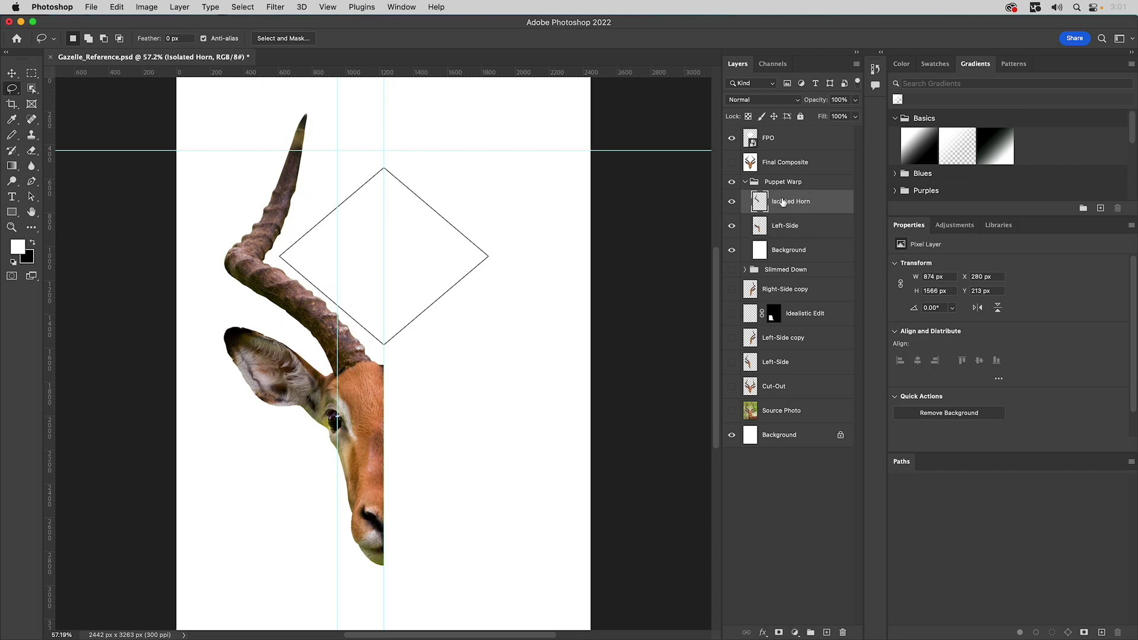
pyautogui.click(117, 7)
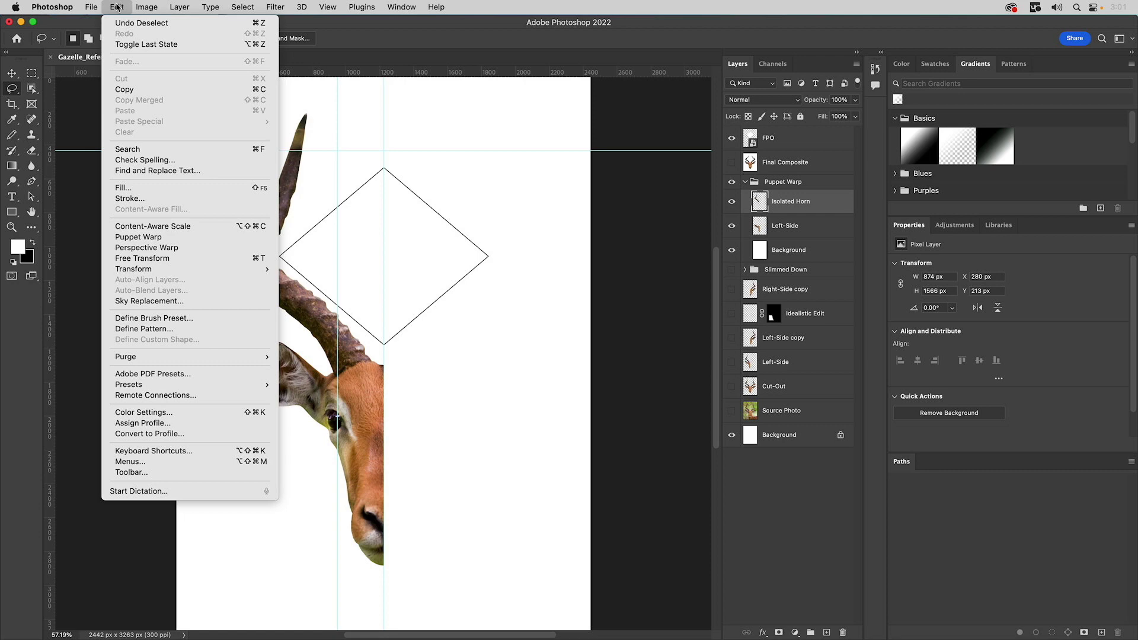
pyautogui.click(156, 237)
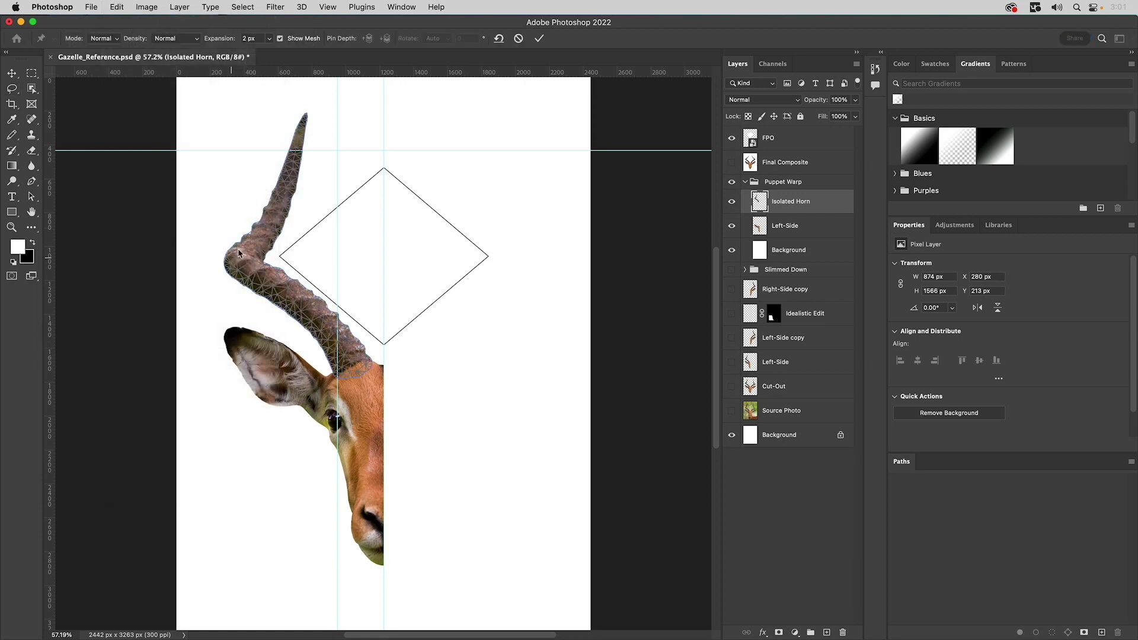
pyautogui.click(352, 362)
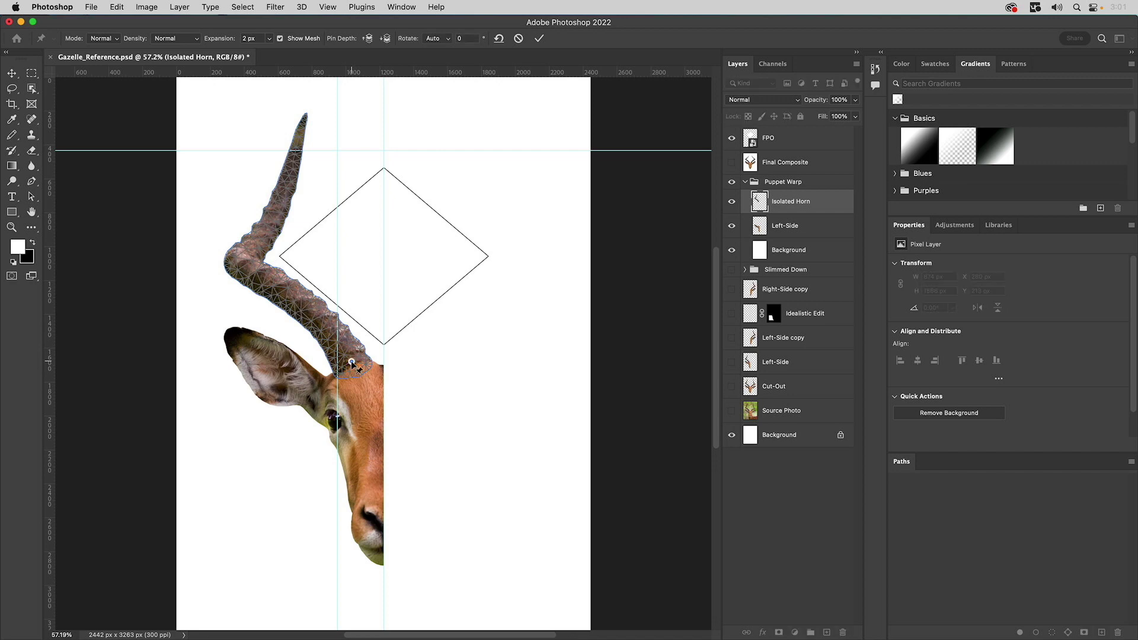
pyautogui.click(312, 312)
pyautogui.click(242, 263)
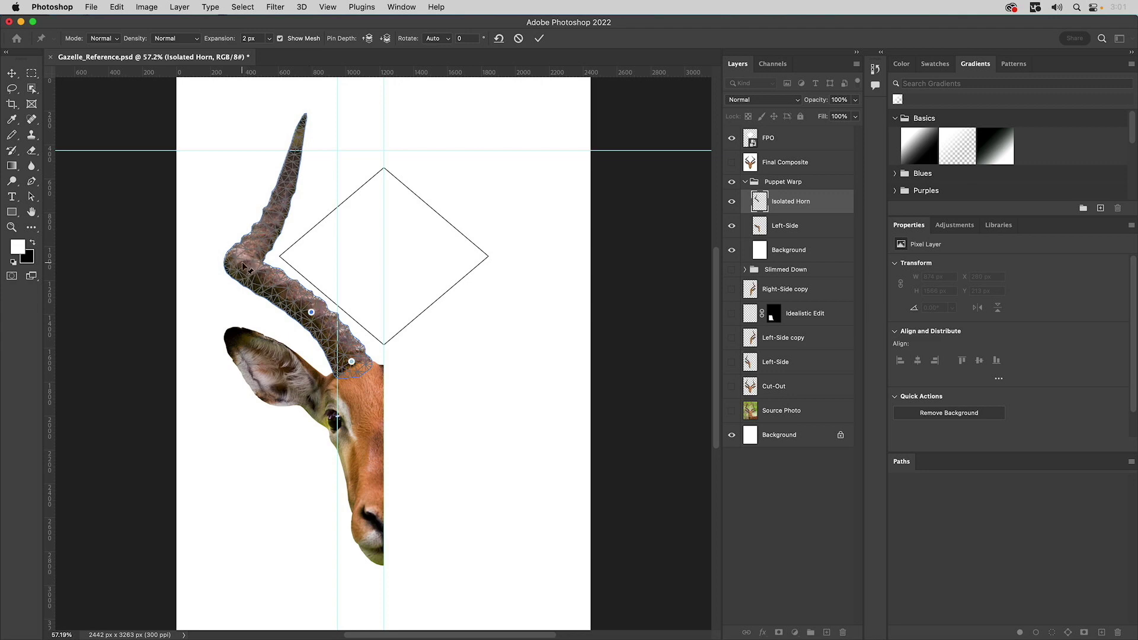
pyautogui.click(283, 200)
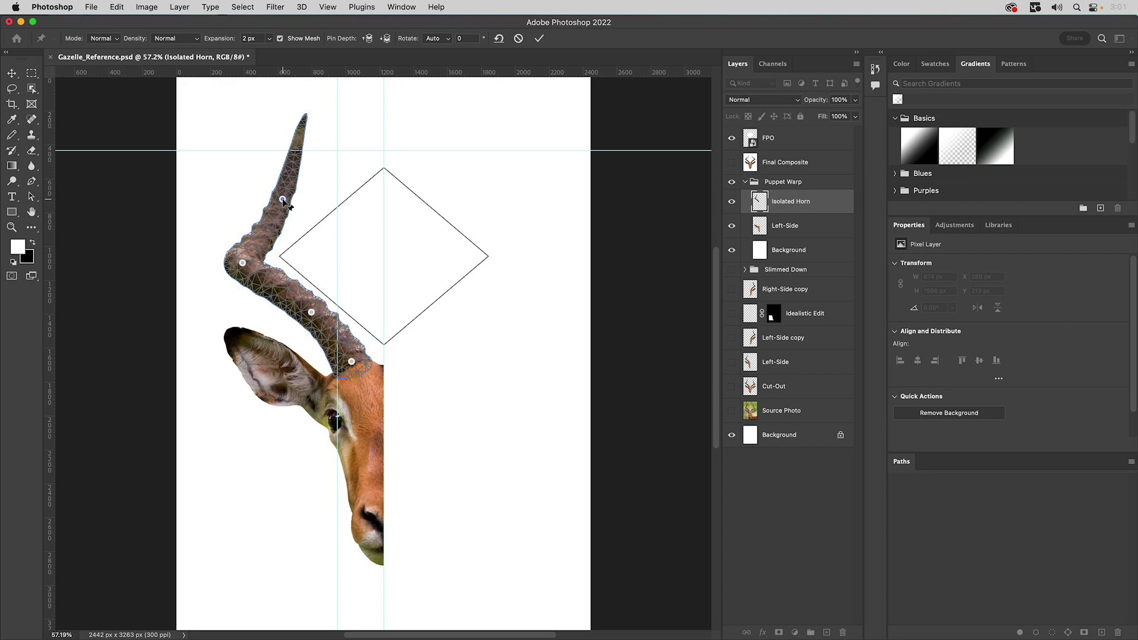
pyautogui.click(305, 115)
# Reshape the horn around the diamond by moving its warp pins, placing the tip where the horizontal and outer vertical guides cross, and apply the warp.
pyautogui.moveTo(306, 115); pyautogui.dragTo(336, 151)
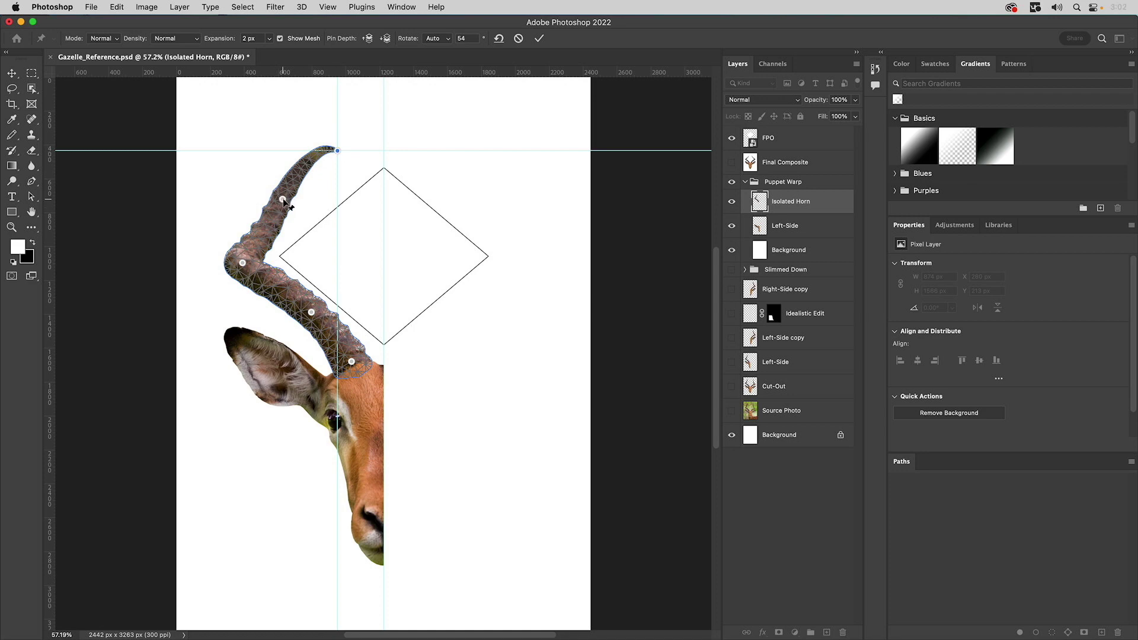
pyautogui.moveTo(282, 200); pyautogui.dragTo(315, 203)
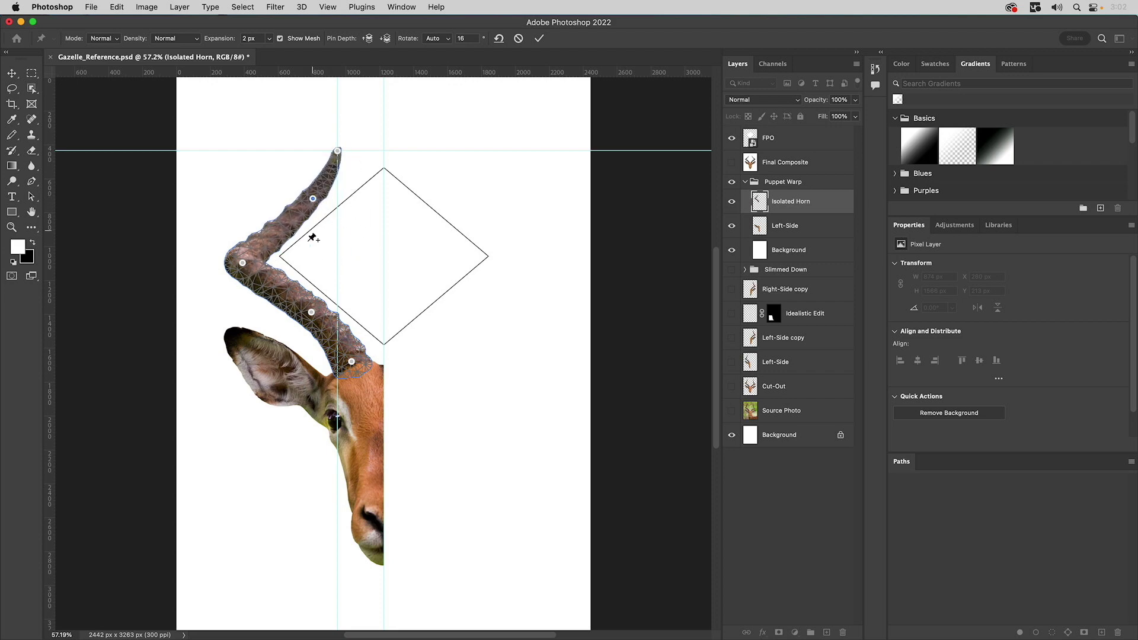
pyautogui.moveTo(243, 263); pyautogui.dragTo(239, 255)
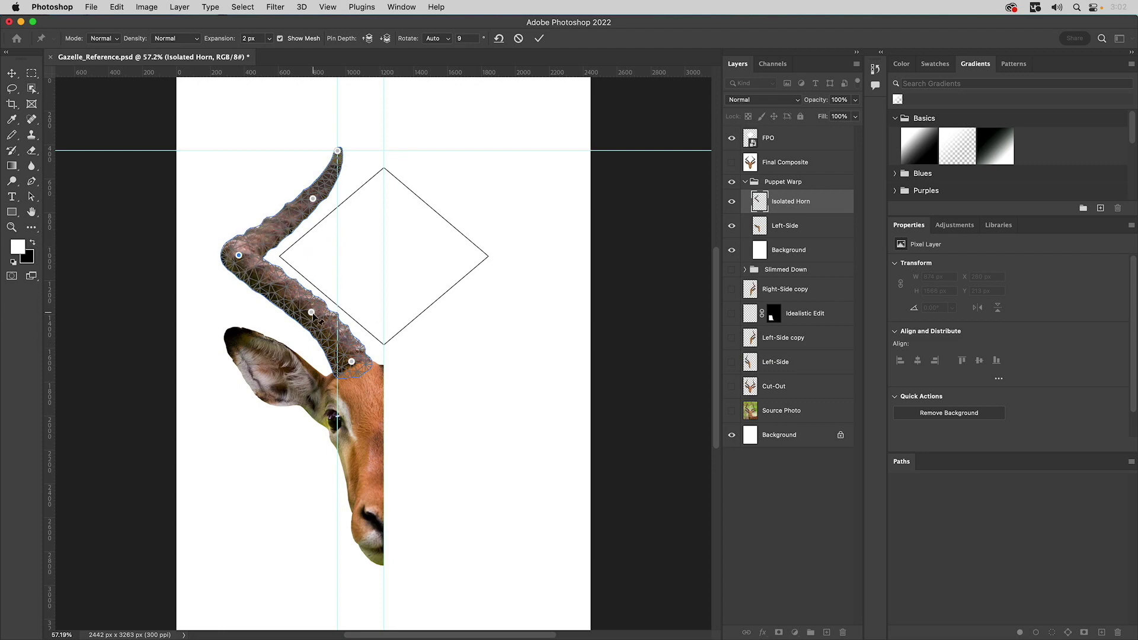
pyautogui.moveTo(310, 312); pyautogui.dragTo(310, 314)
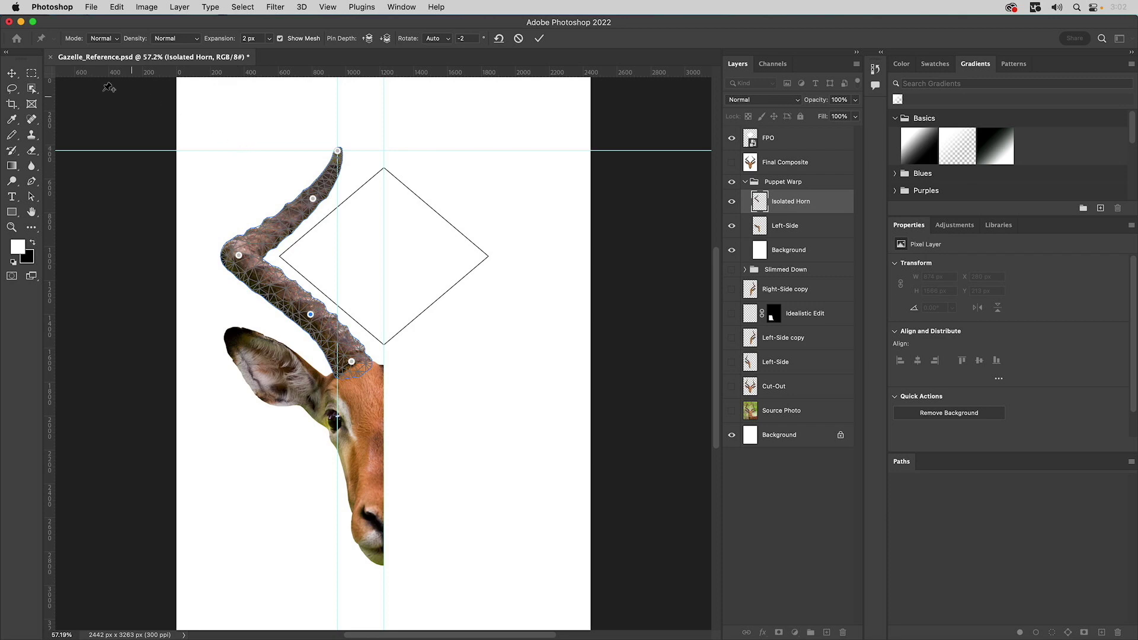
pyautogui.click(35, 76)
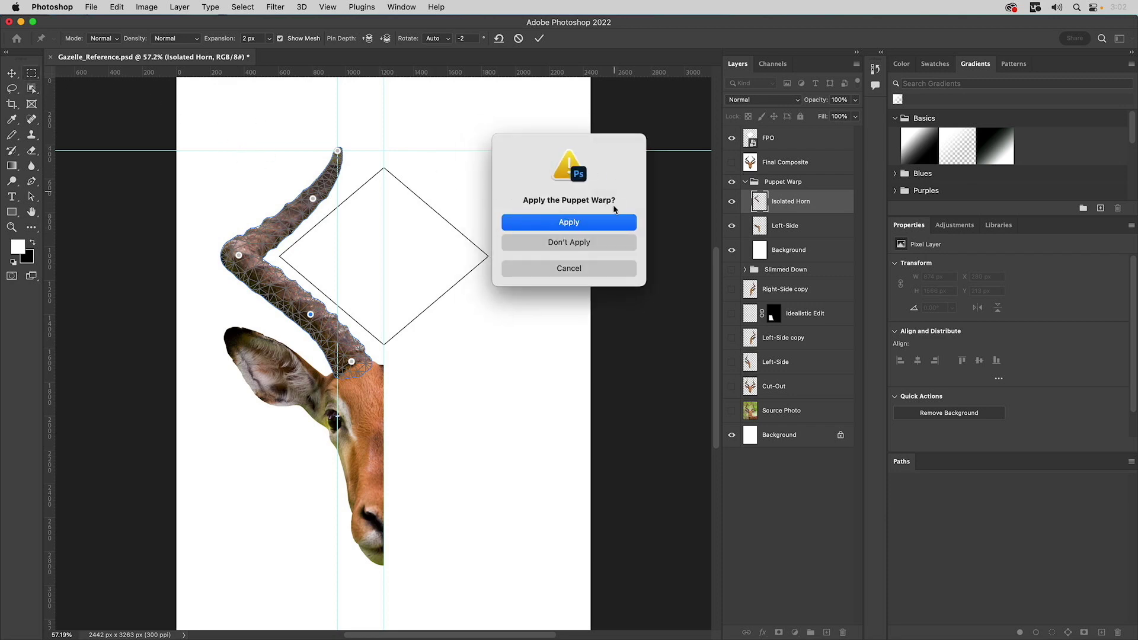
pyautogui.click(571, 224)
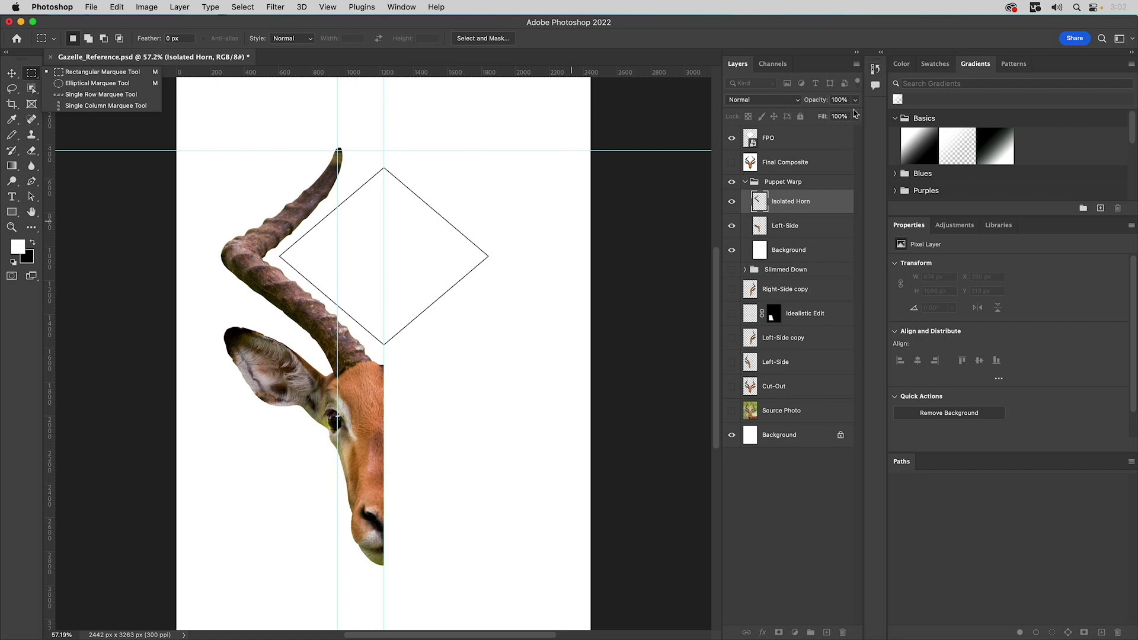
# Merge Isolated Horn down into the Left-Side layer and duplicate the merged layer as Left-Side copy 2.
pyautogui.rightClick(819, 201)
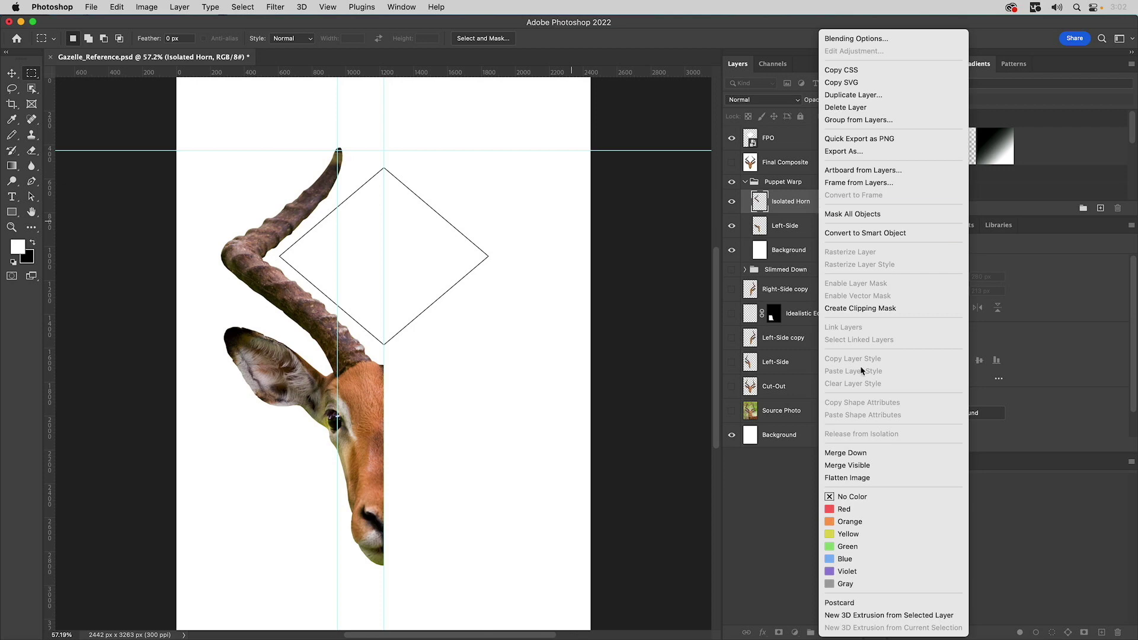
pyautogui.click(850, 455)
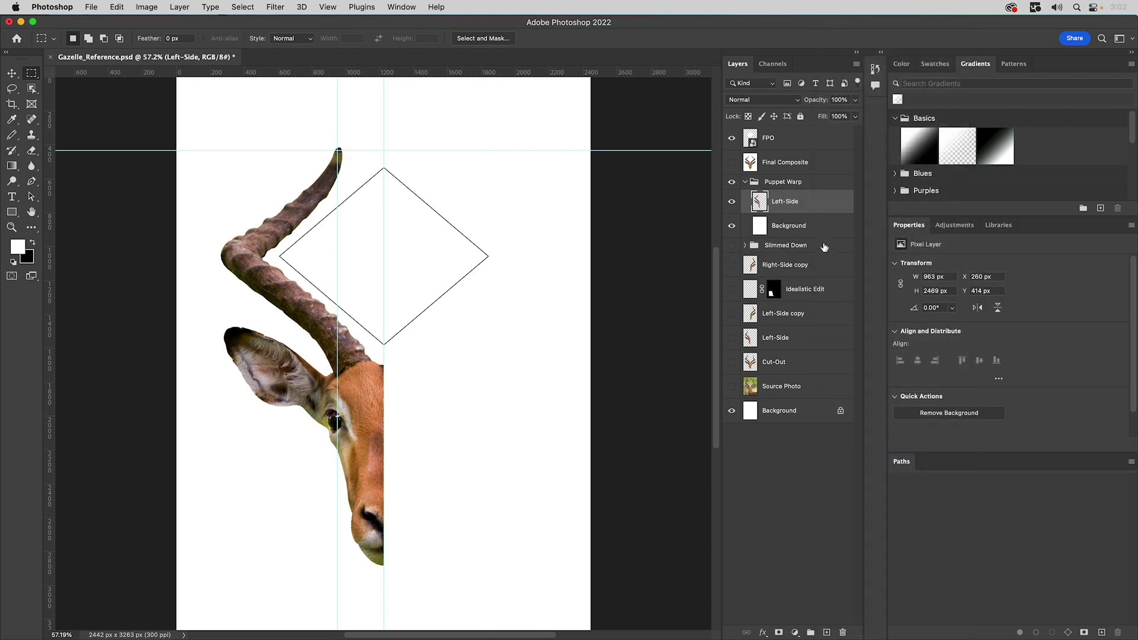
pyautogui.rightClick(776, 202)
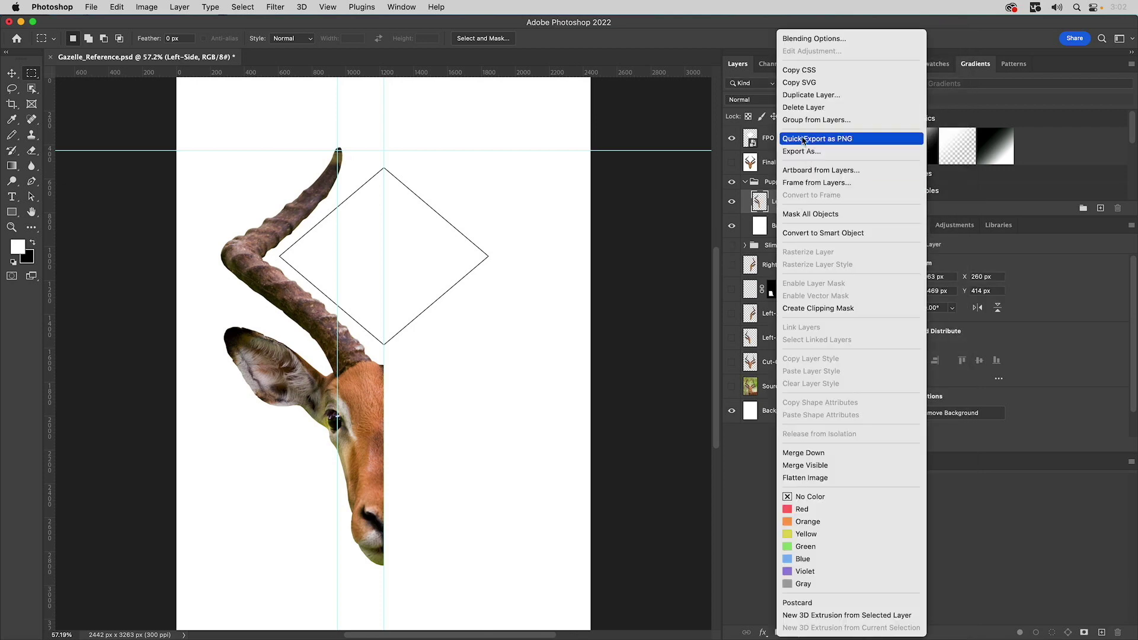
pyautogui.click(810, 95)
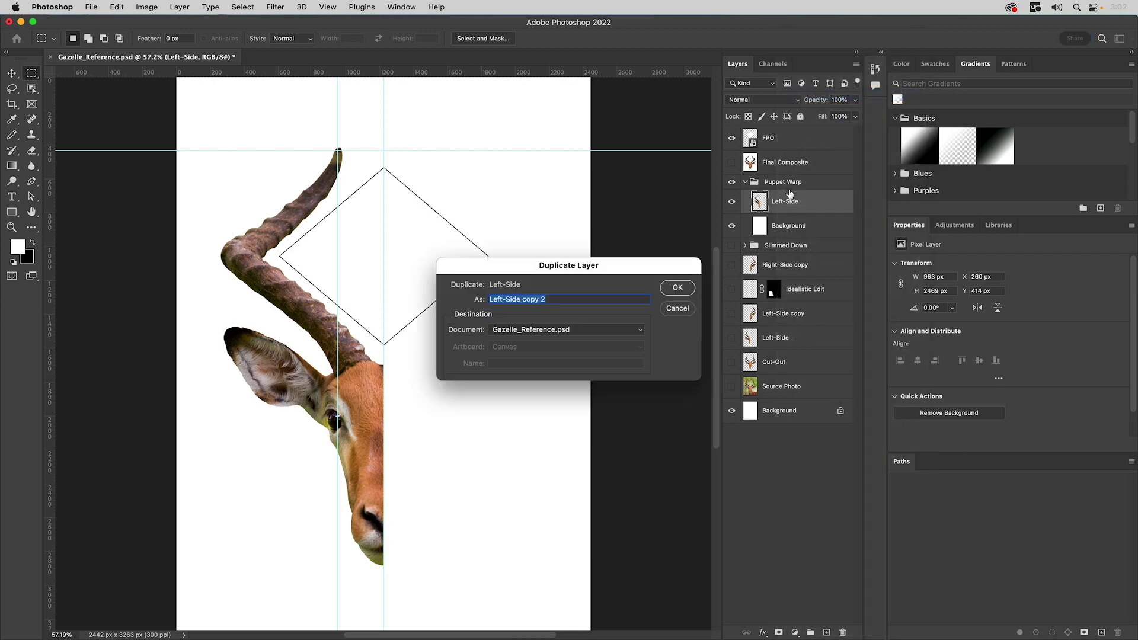
pyautogui.click(677, 288)
# Flip Left-Side copy 2 horizontally and move it against the center guide to complete the symmetrical head.
pyautogui.click(153, 7)
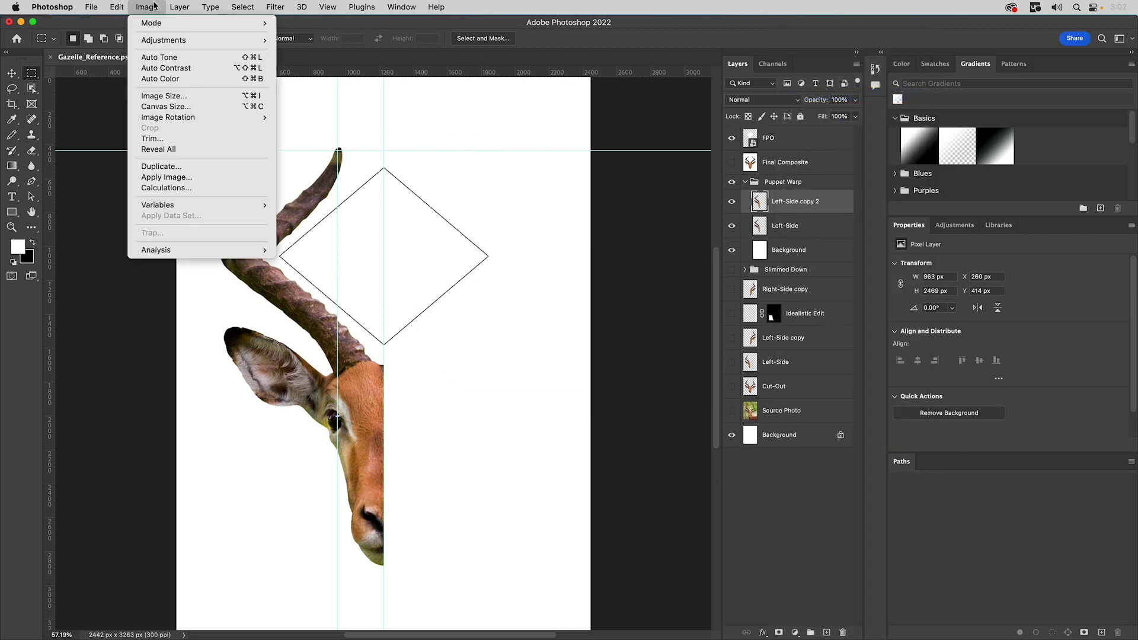
pyautogui.moveTo(117, 6)
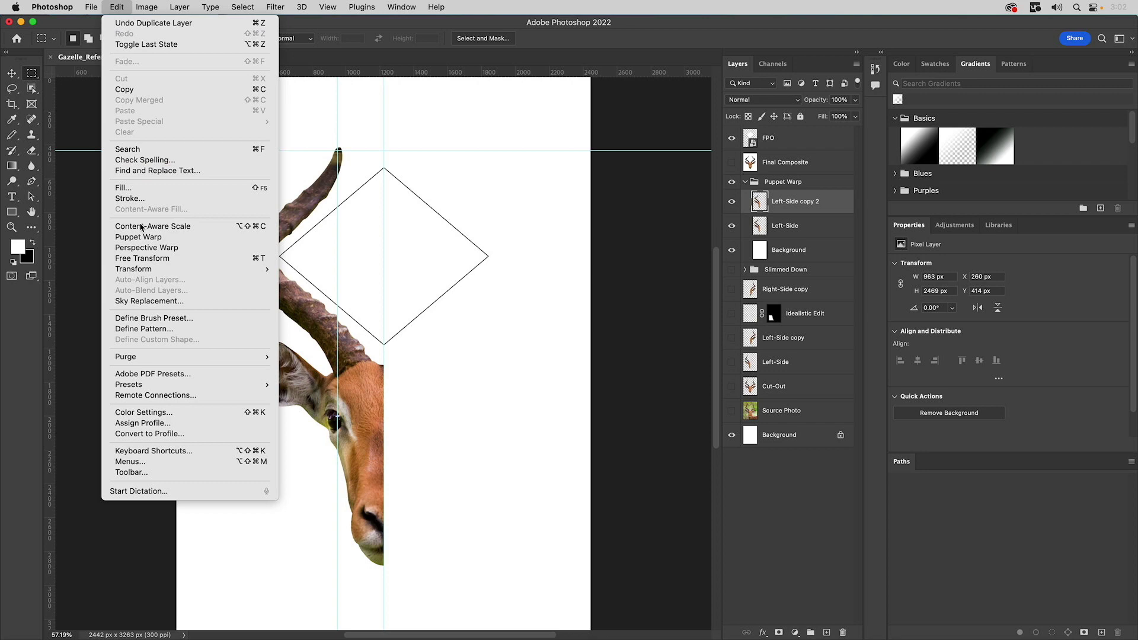
pyautogui.moveTo(136, 268)
pyautogui.click(320, 479)
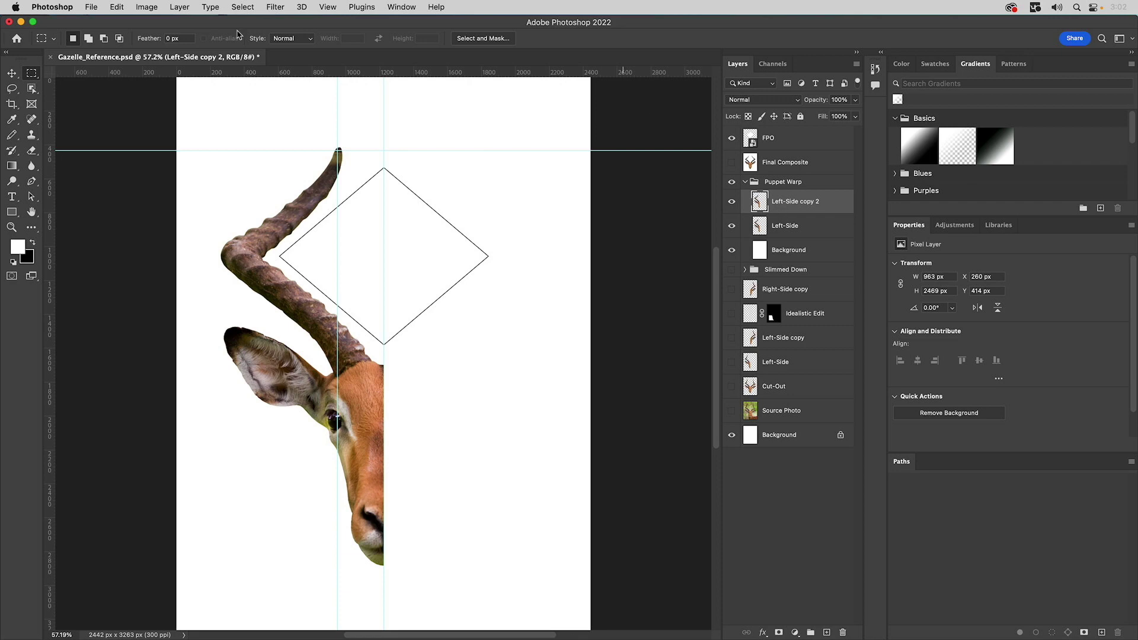
pyautogui.click(140, 7)
pyautogui.moveTo(125, 3)
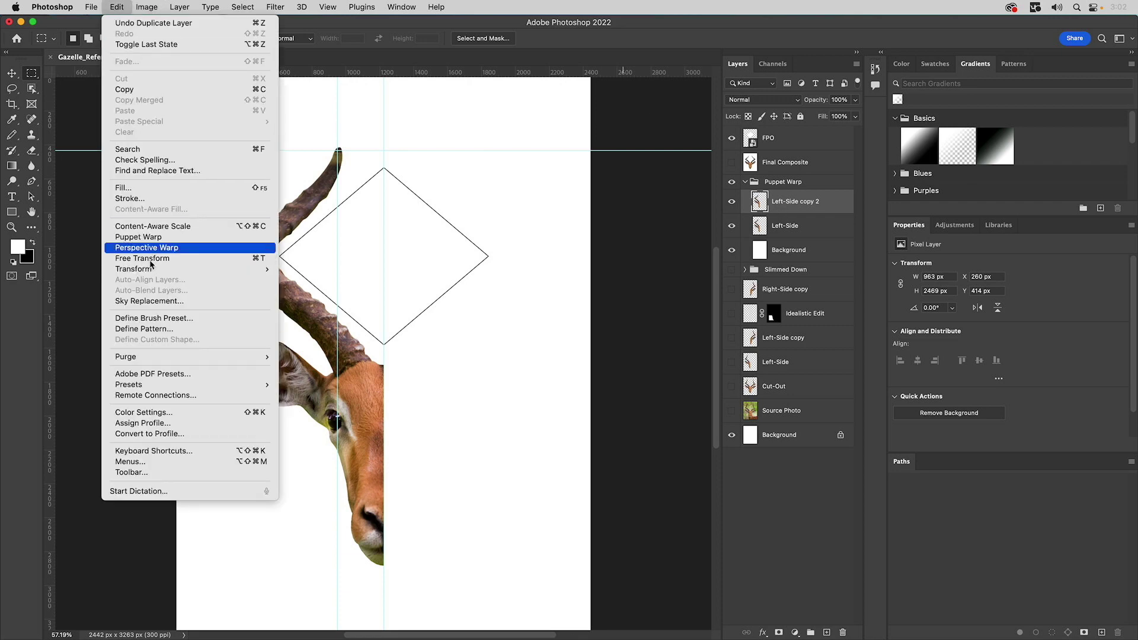
pyautogui.moveTo(140, 269)
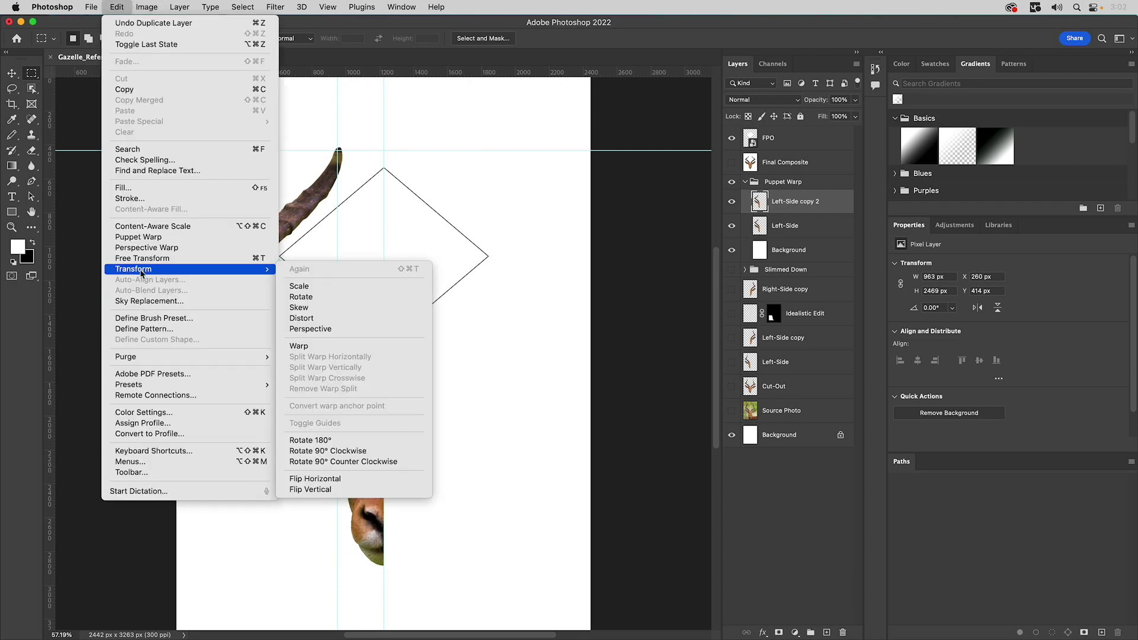
pyautogui.click(314, 479)
pyautogui.press('v')
pyautogui.moveTo(252, 438); pyautogui.dragTo(412, 451)
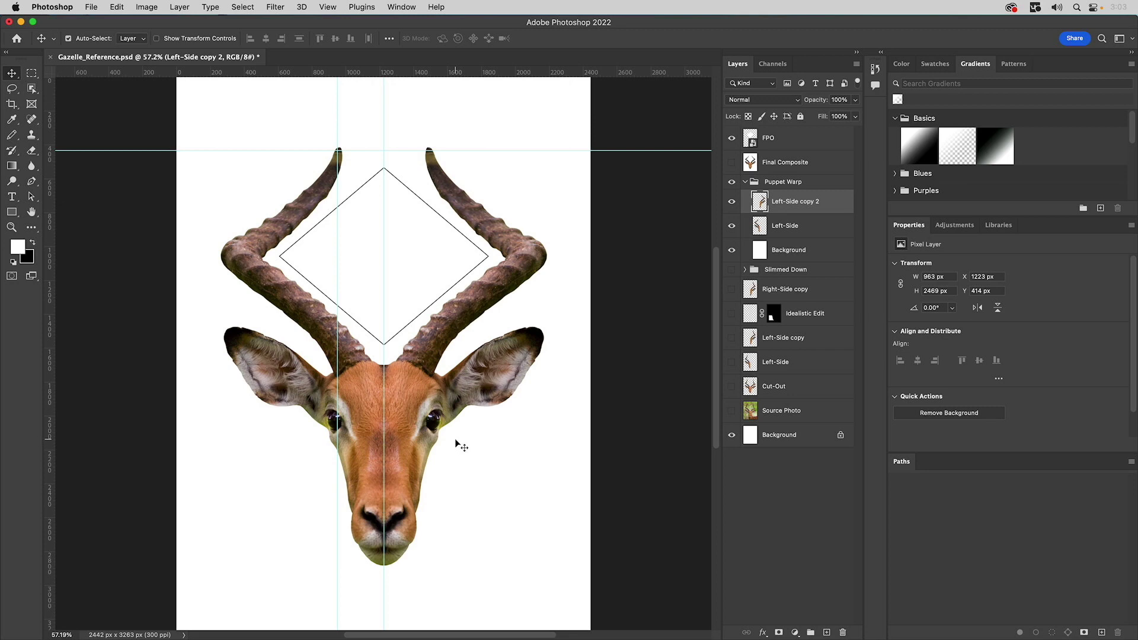
# Show the Final Composite layer and switch to Illustrator.
pyautogui.click(733, 162)
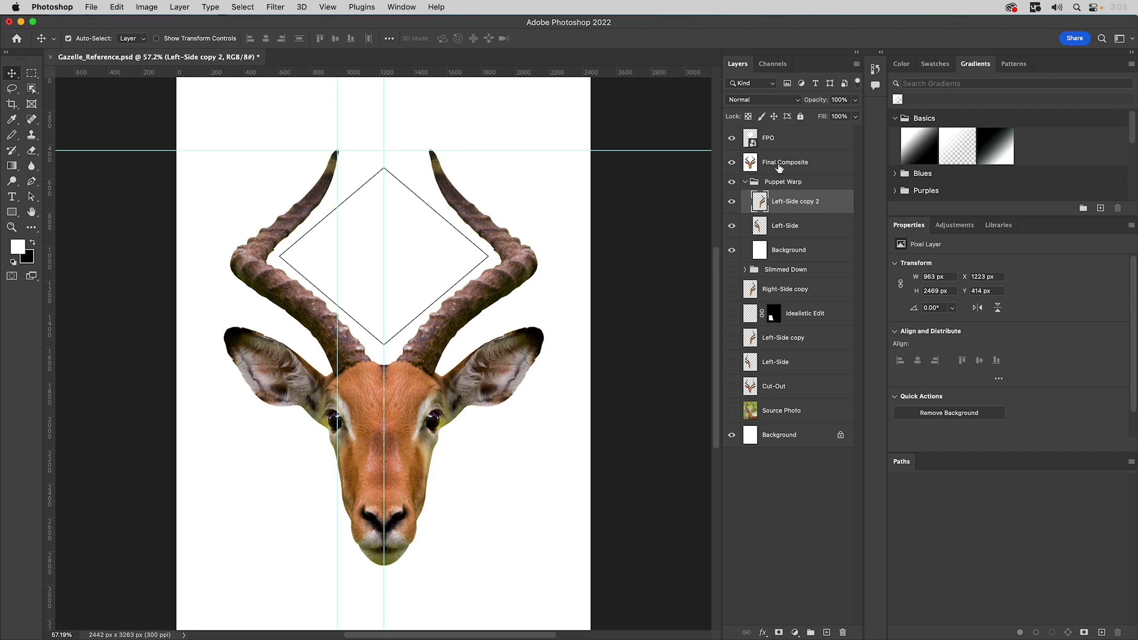
pyautogui.press('super+Tab')
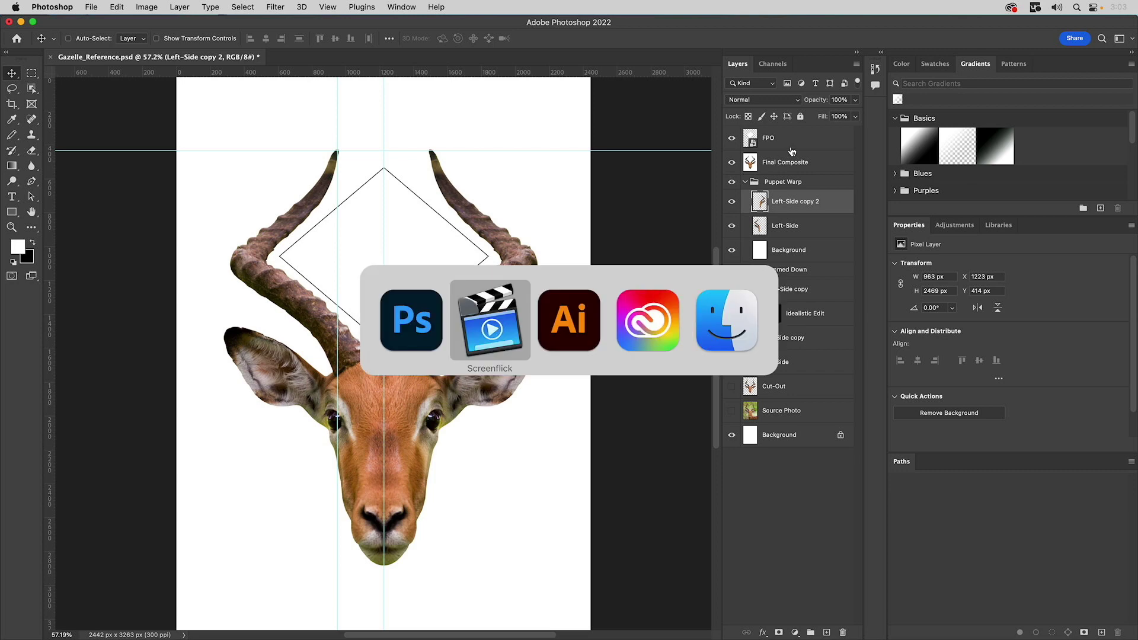
pyautogui.press('super+Tab')
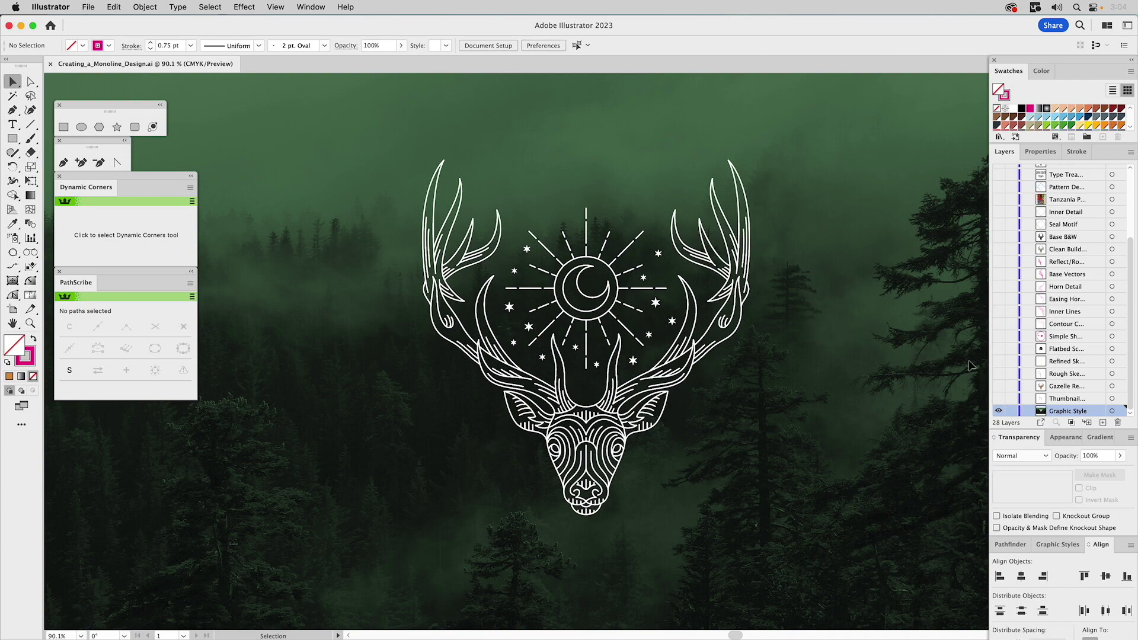
# Hide the Graphic Style layer, show the thumbnail sketch layer, and replace it with the gazelle reference layer.
pyautogui.click(999, 398)
pyautogui.click(999, 411)
pyautogui.click(1052, 404)
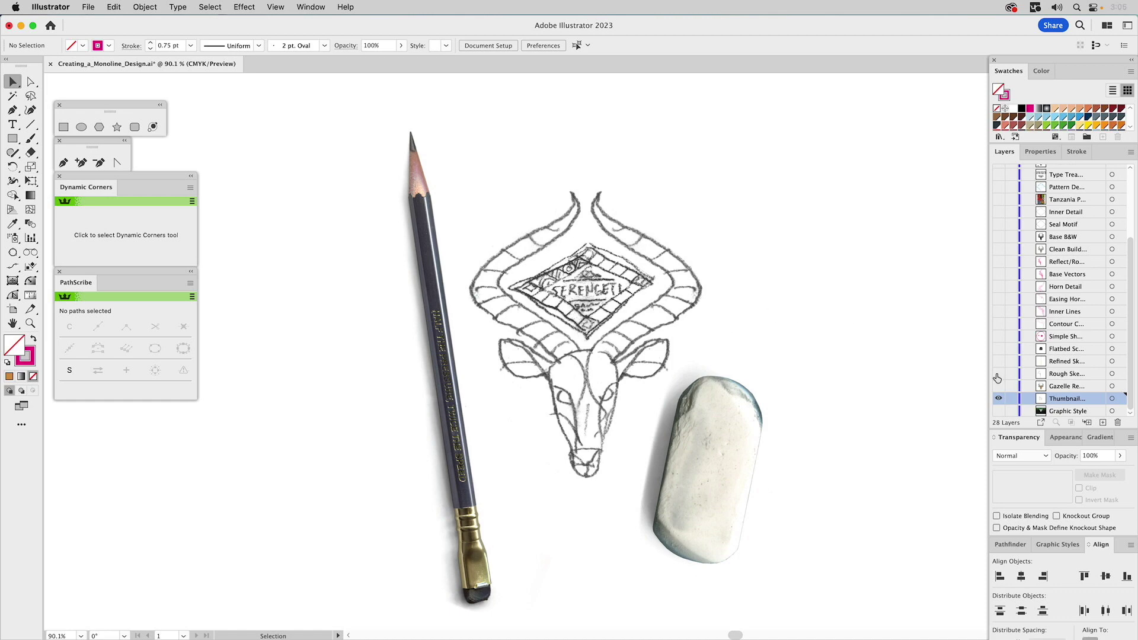
pyautogui.click(999, 389)
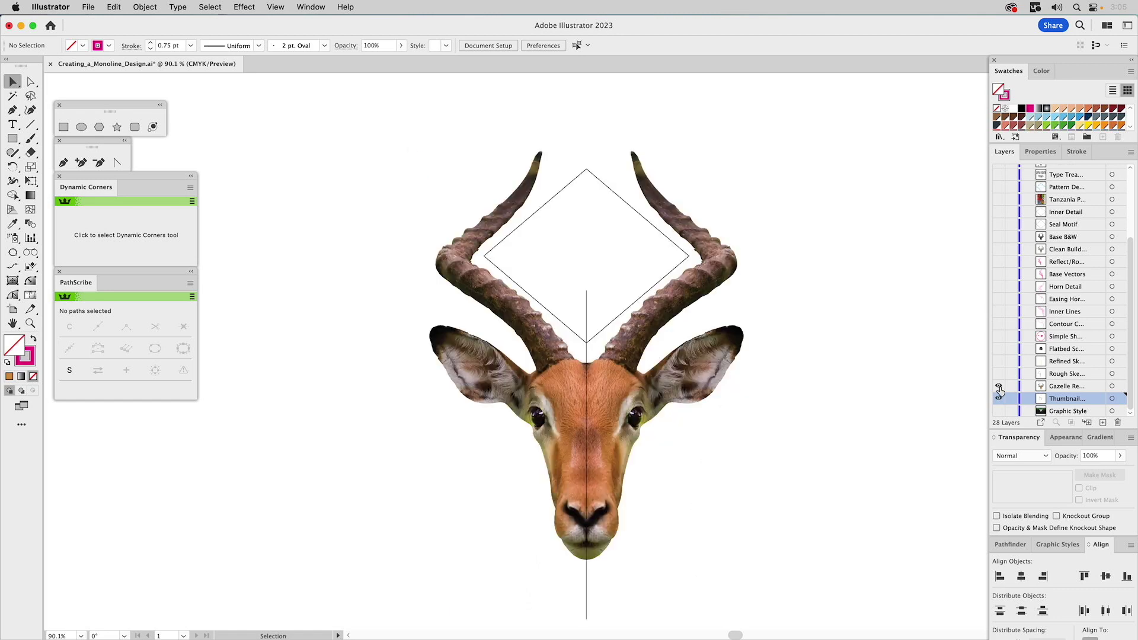
pyautogui.click(1057, 386)
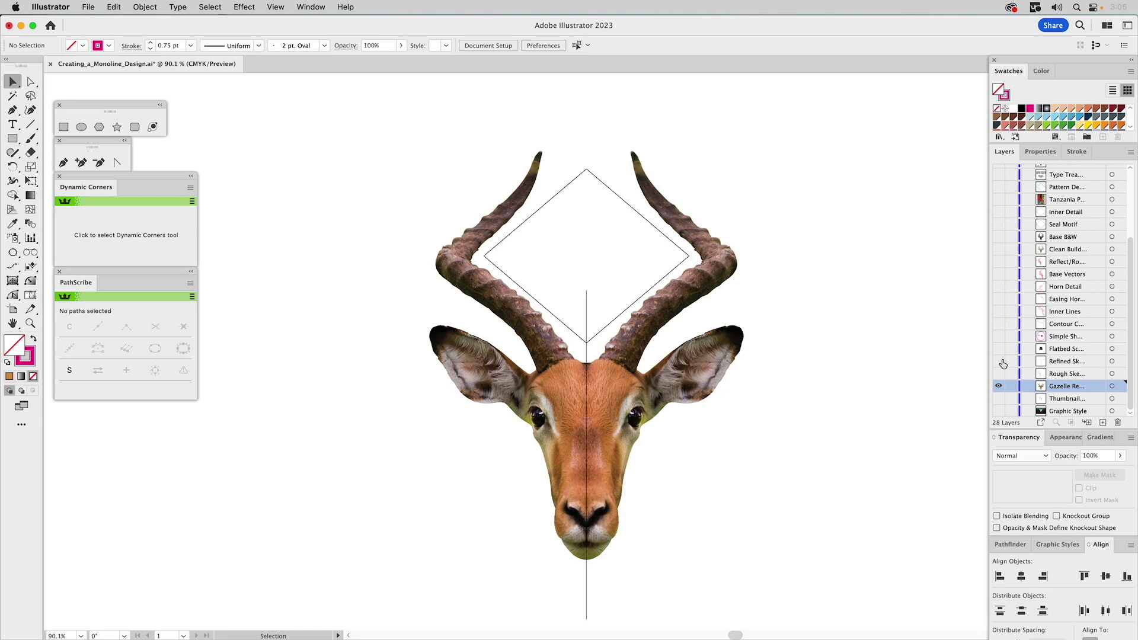
# Show the rough sketch and refined sketch layers over the gazelle reference, and hide the rough sketch again.
pyautogui.click(999, 373)
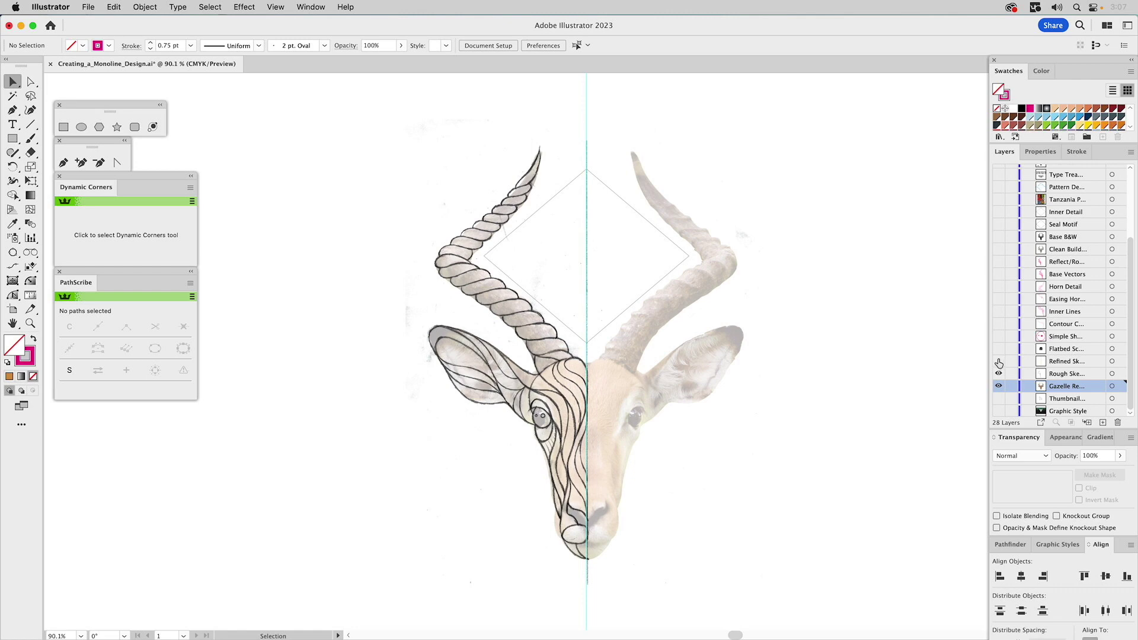
pyautogui.click(999, 361)
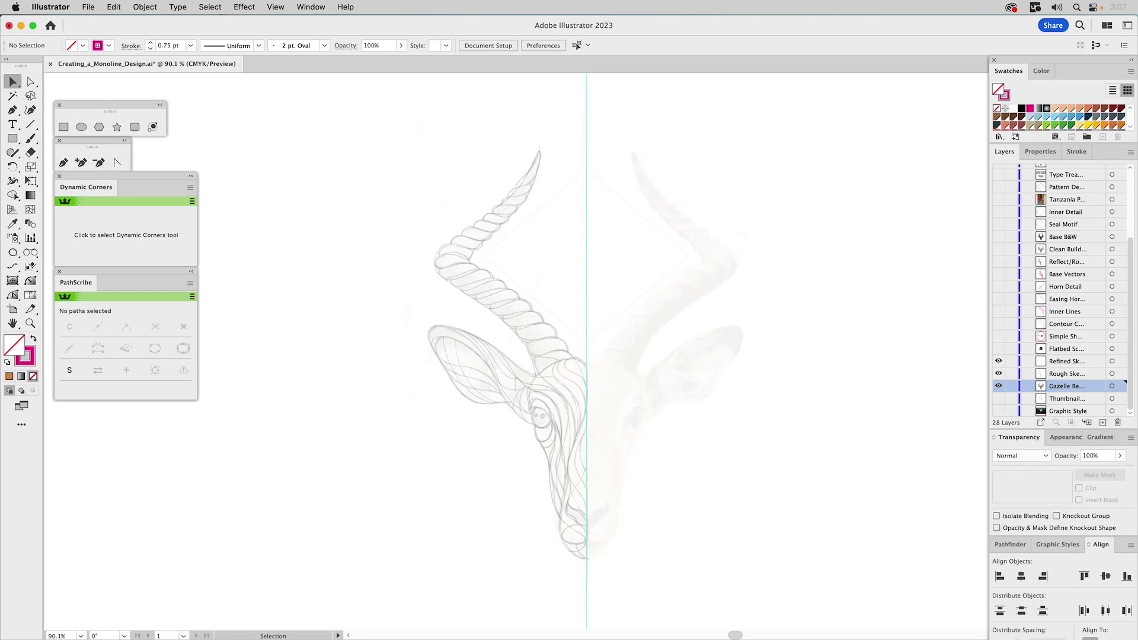
pyautogui.click(999, 374)
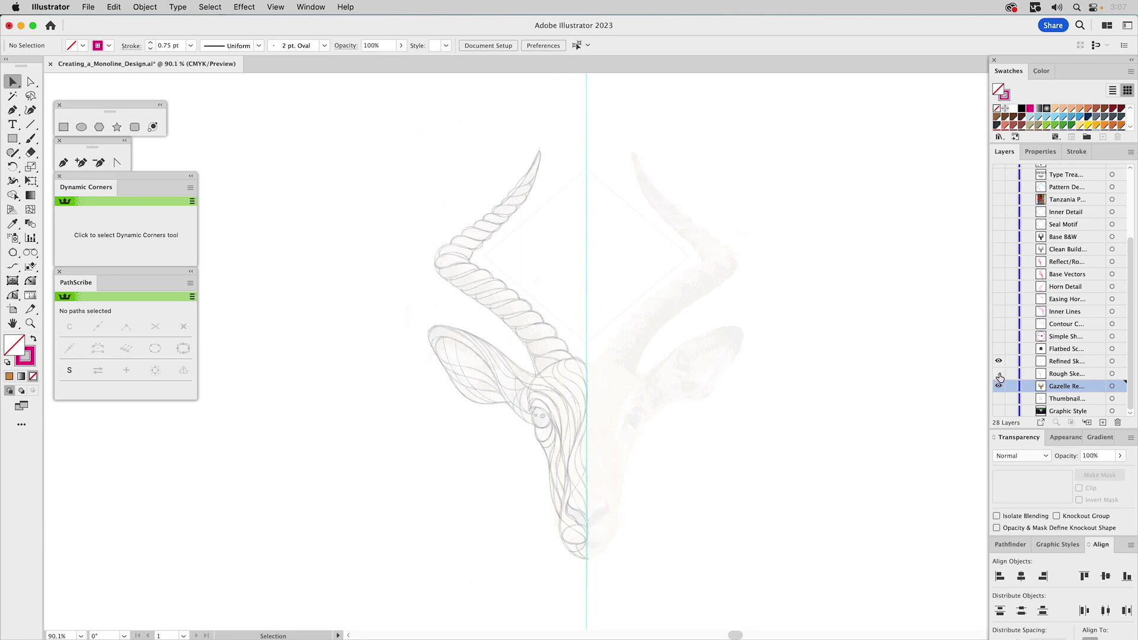
# Raise the opacity of the refined sketch image to 100% and deselect it.
pyautogui.click(558, 355)
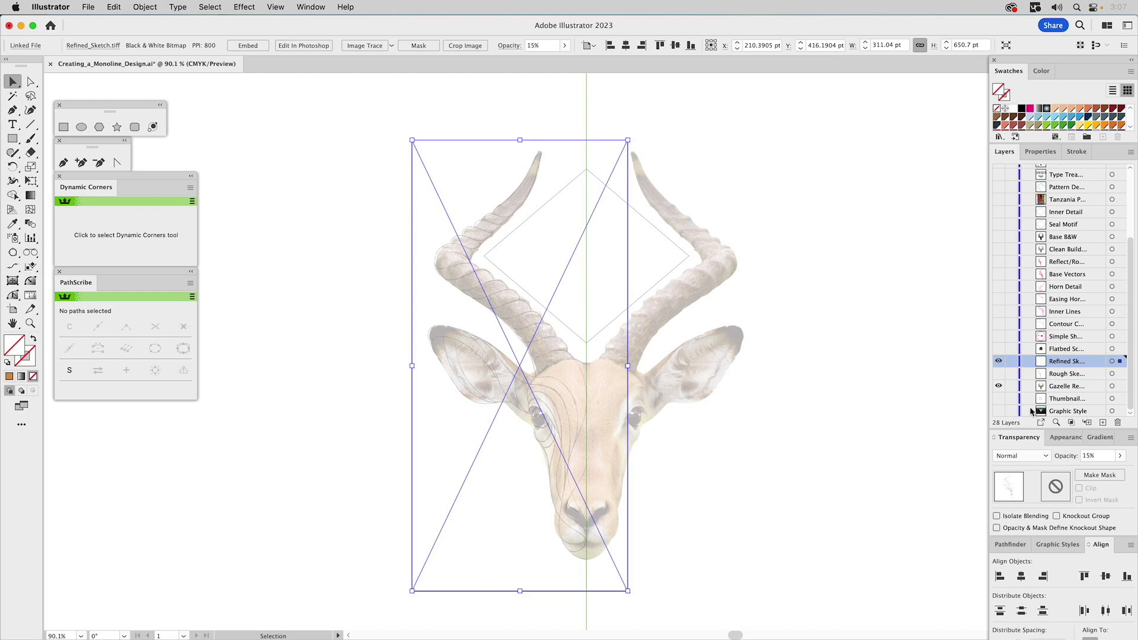
pyautogui.click(1121, 457)
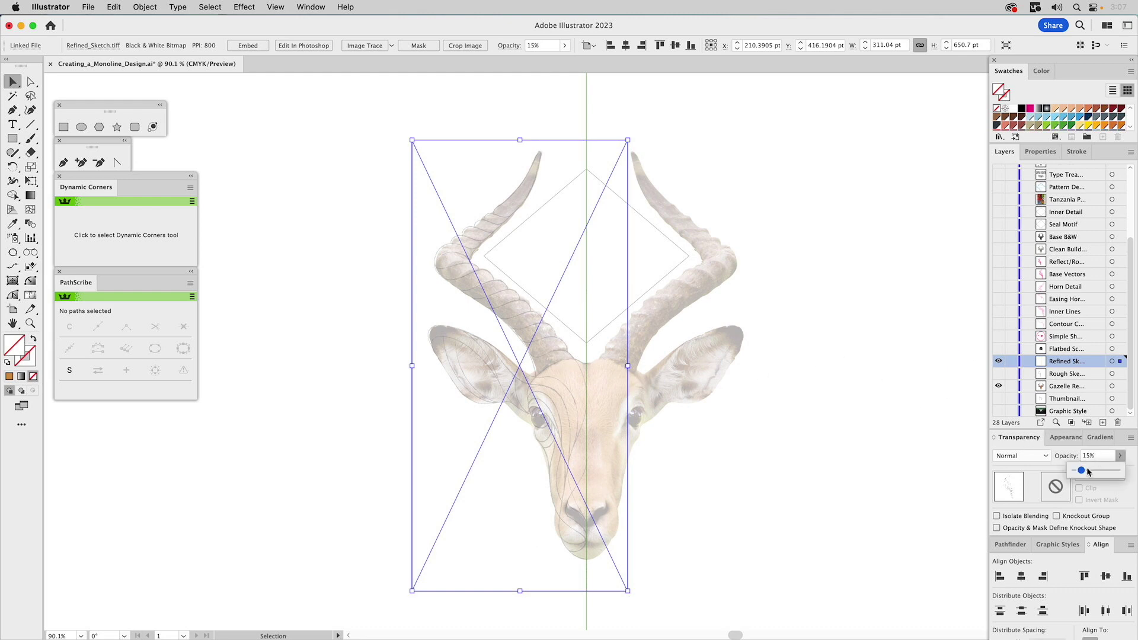
pyautogui.moveTo(1080, 473); pyautogui.dragTo(1119, 470)
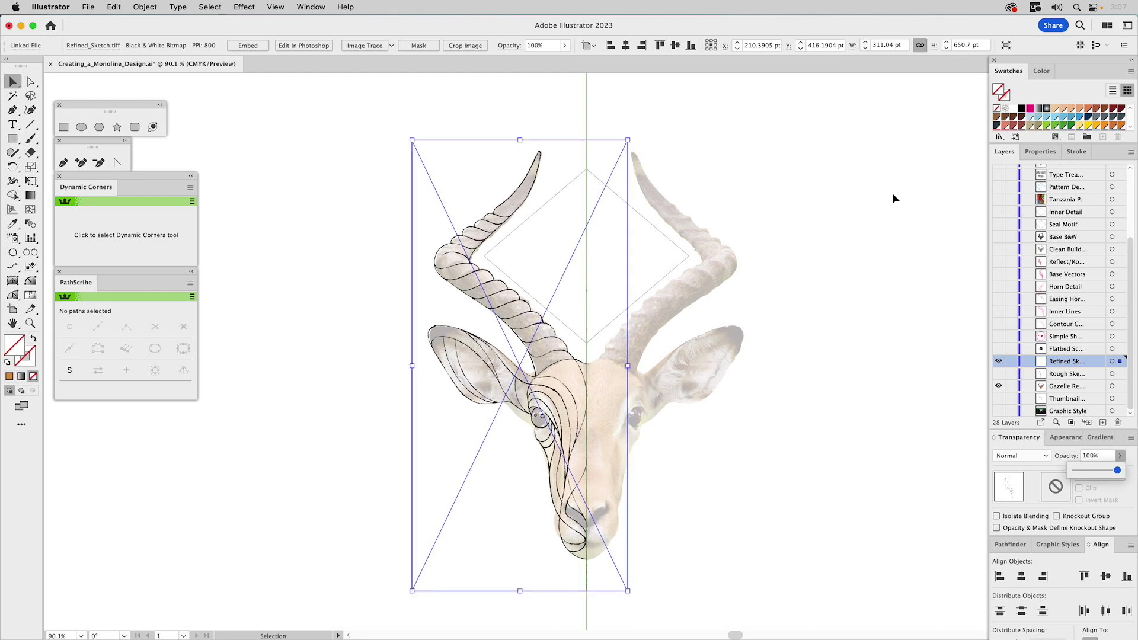
pyautogui.click(854, 174)
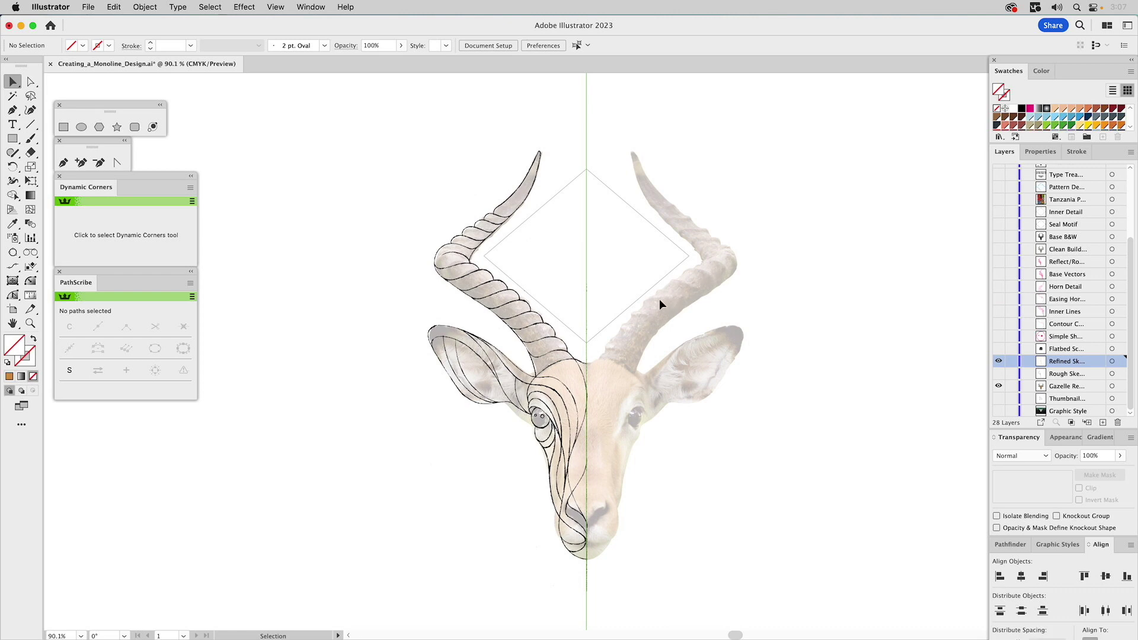
# Set the opacity of the refined sketch image to 15%.
pyautogui.click(526, 325)
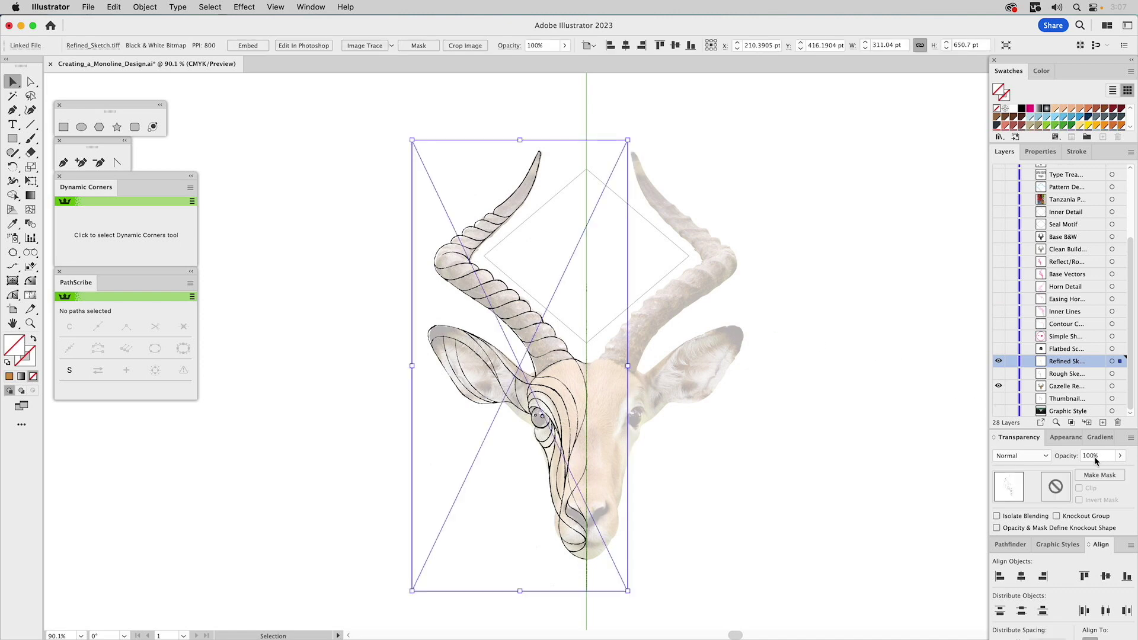
pyautogui.click(1058, 454)
pyautogui.write('15')
pyautogui.press('Return')
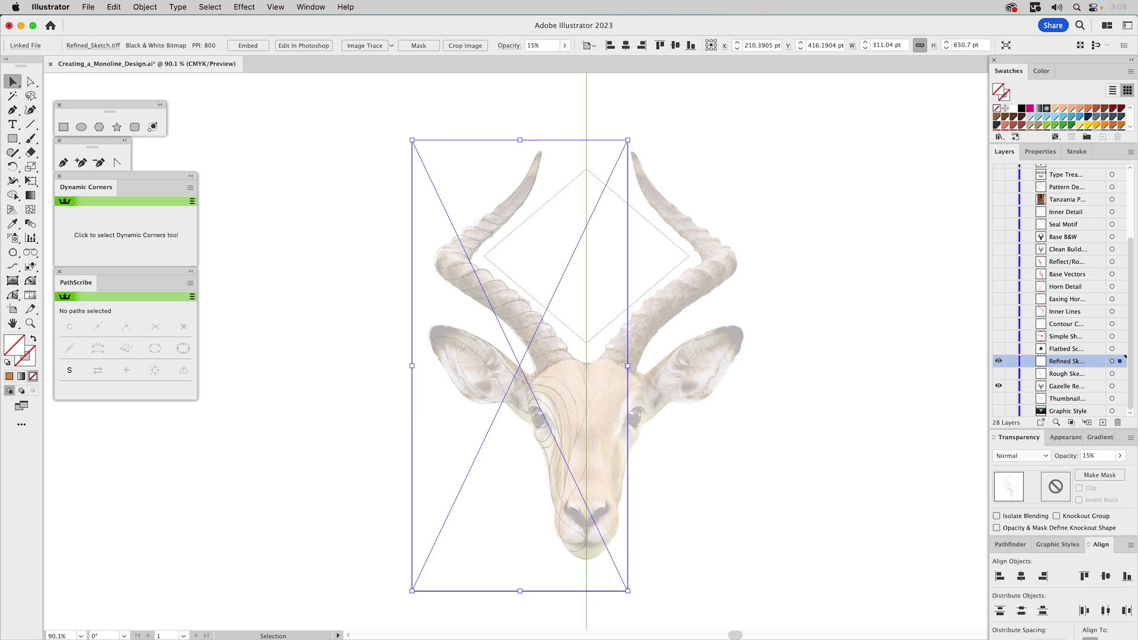
# Hide the gazelle reference layer and lock the refined sketch layer.
pyautogui.click(998, 385)
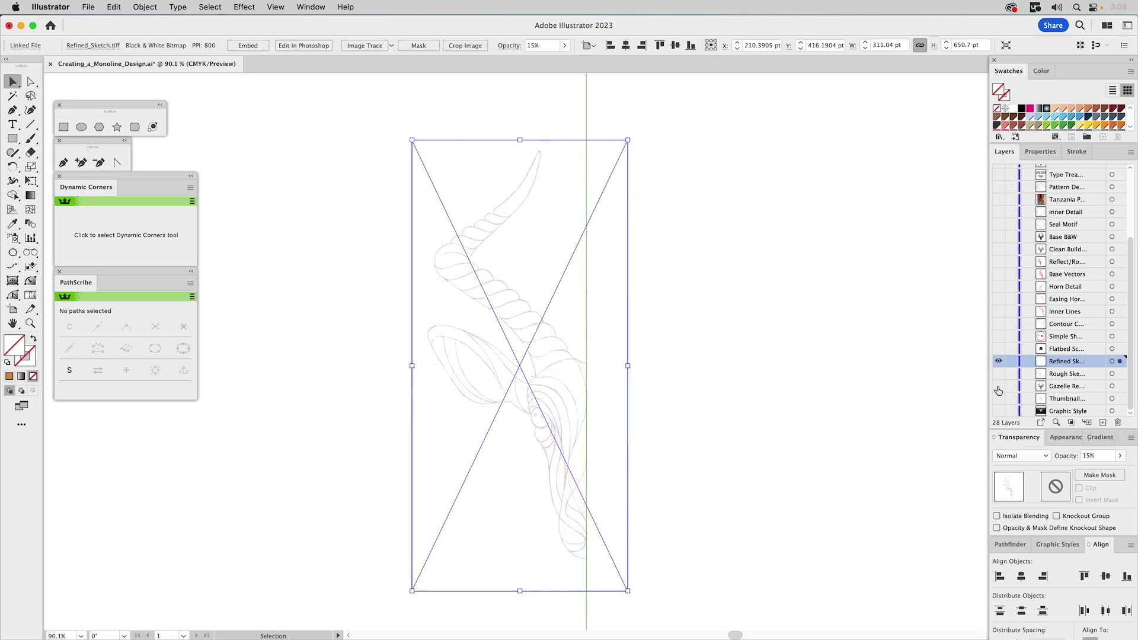
pyautogui.click(1012, 361)
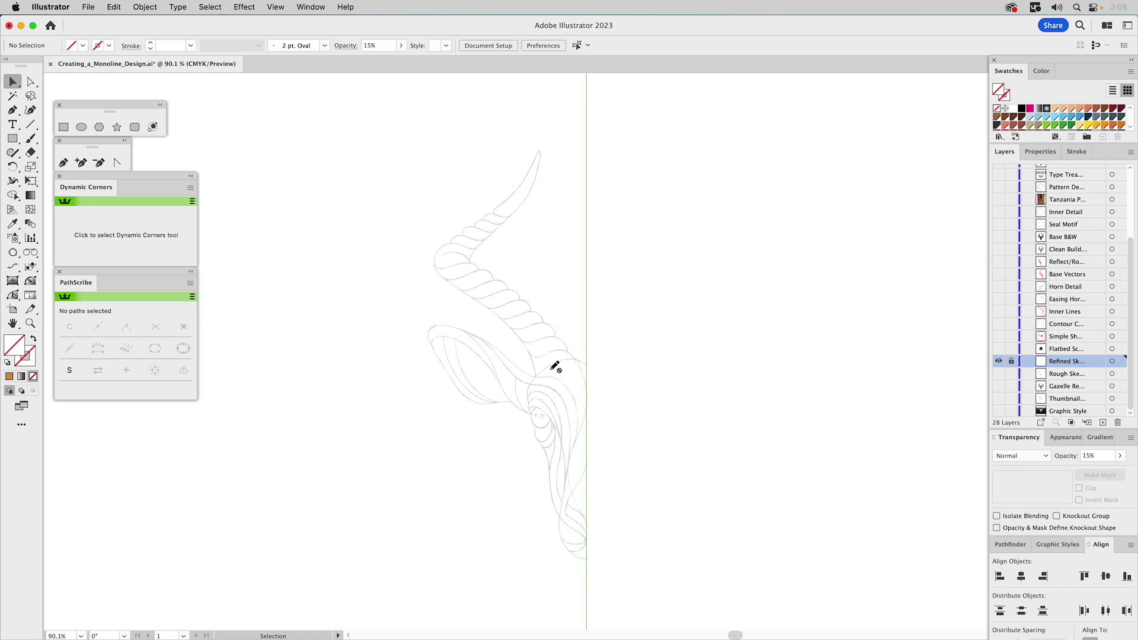
# View the flatbed scanner layer briefly, leaving it hidden again.
pyautogui.click(998, 350)
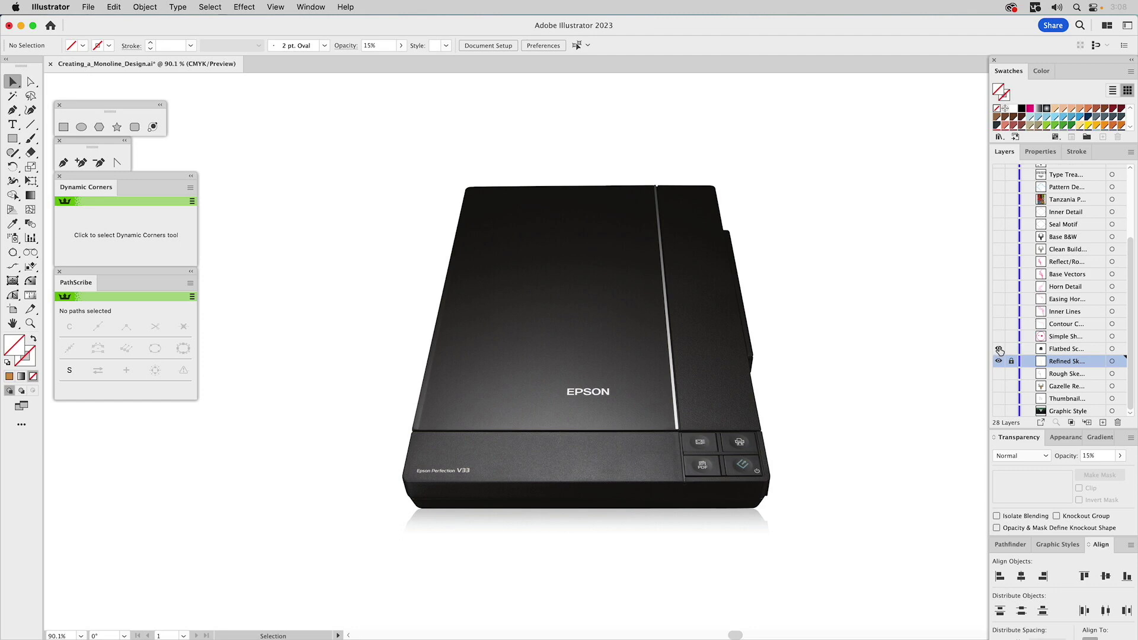
pyautogui.click(999, 350)
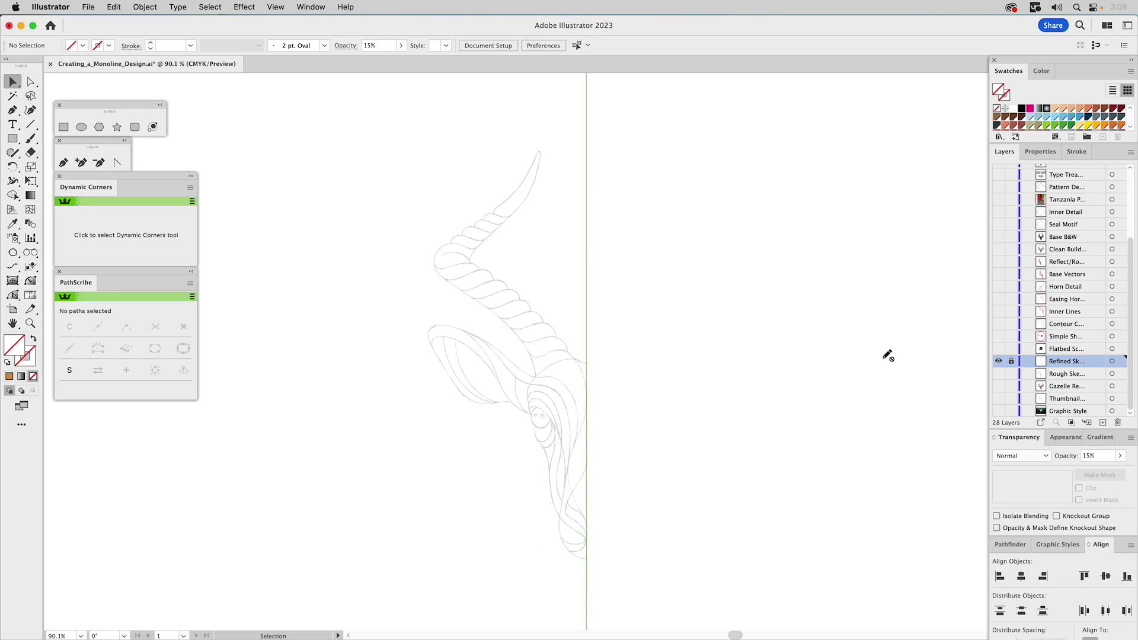
# Show the simple shapes layer and the contour layer over the faded refined sketch around the eye and ear.
pyautogui.click(999, 337)
pyautogui.press('z')
pyautogui.moveTo(490, 359); pyautogui.dragTo(592, 466)
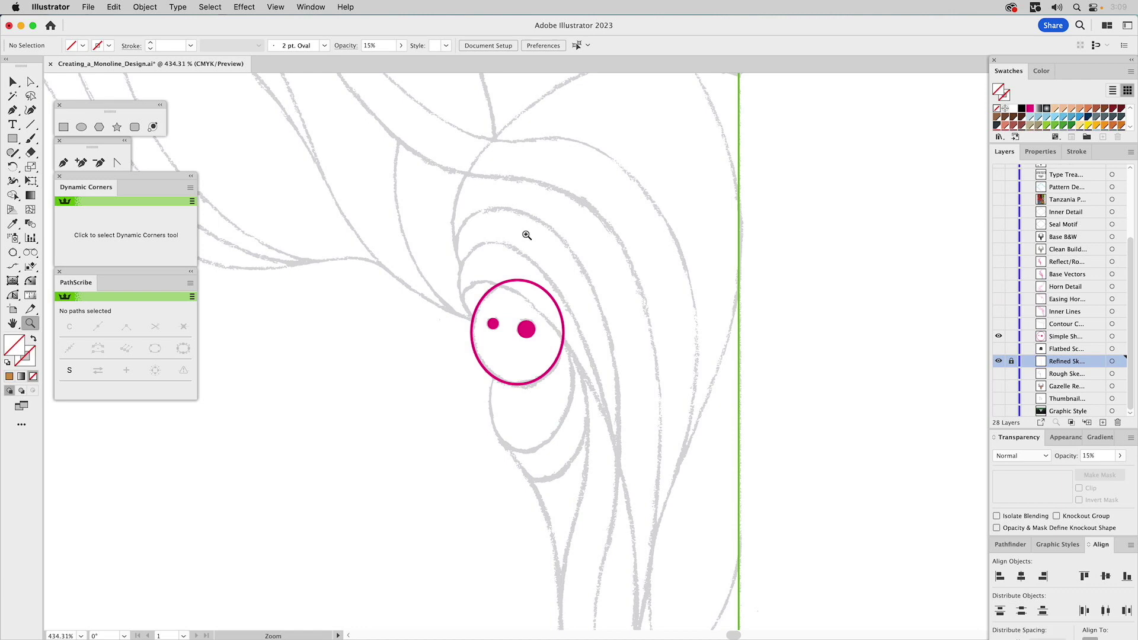
pyautogui.keyDown('alt'); pyautogui.click(601, 316); pyautogui.keyUp('alt')
pyautogui.keyDown('alt'); pyautogui.click(600, 316); pyautogui.keyUp('alt')
pyautogui.keyDown('alt'); pyautogui.click(600, 318); pyautogui.keyUp('alt')
pyautogui.press('space')
pyautogui.moveTo(615, 357); pyautogui.dragTo(641, 254)
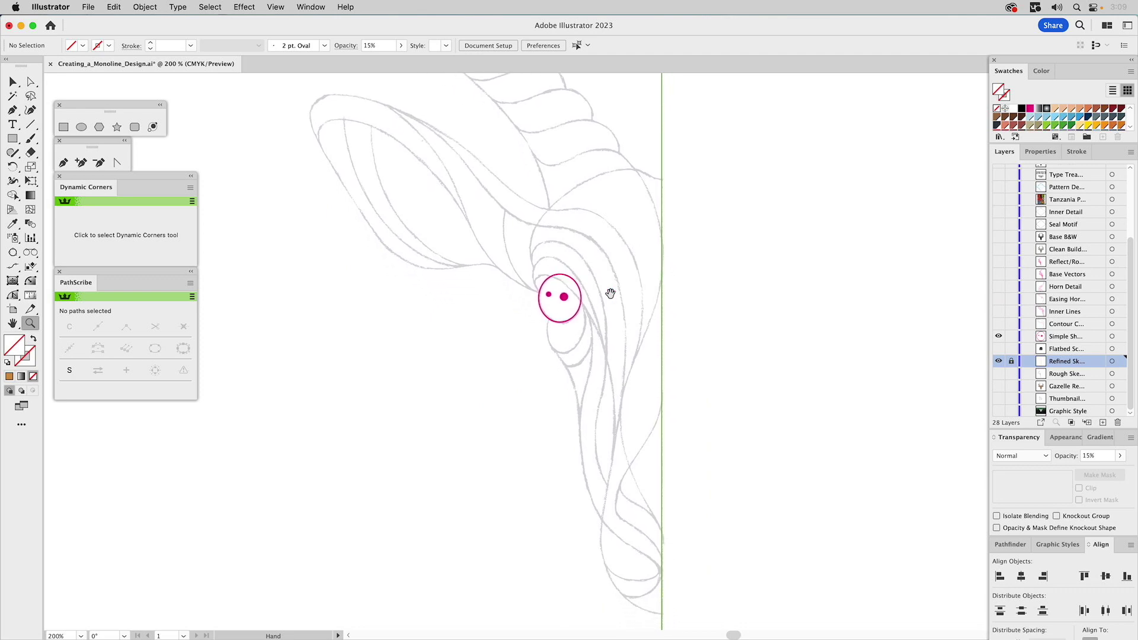
pyautogui.click(999, 324)
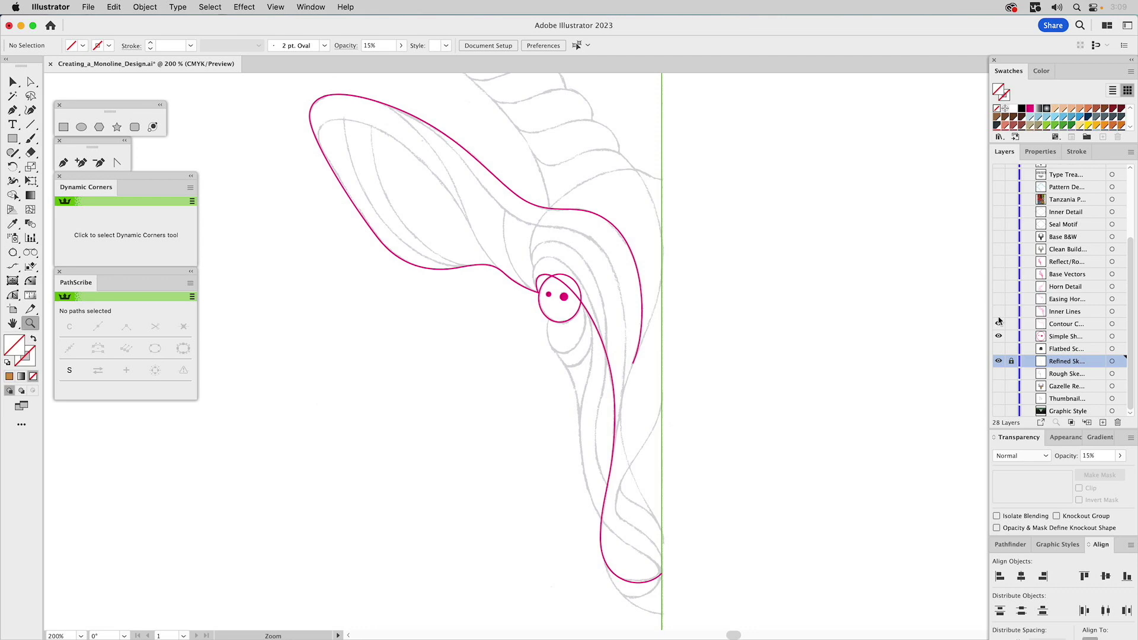
# Select the path outlining the ear and forehead to examine its anchor point placement along the sketch.
pyautogui.press('v')
pyautogui.click(581, 211)
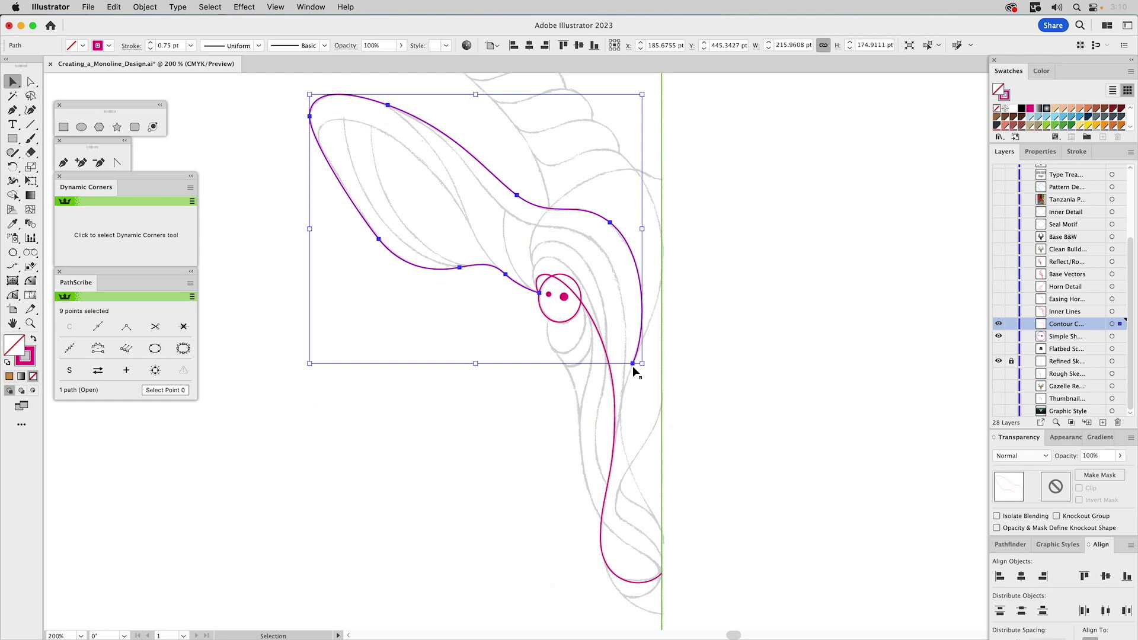
pyautogui.press('super+shift+a')
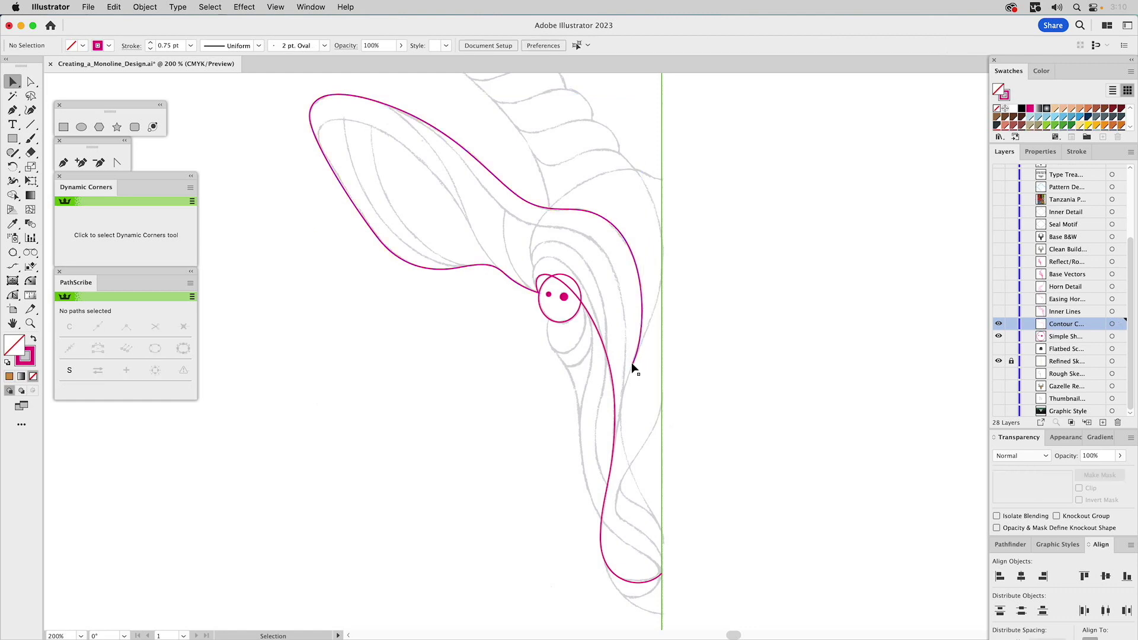
pyautogui.click(632, 365)
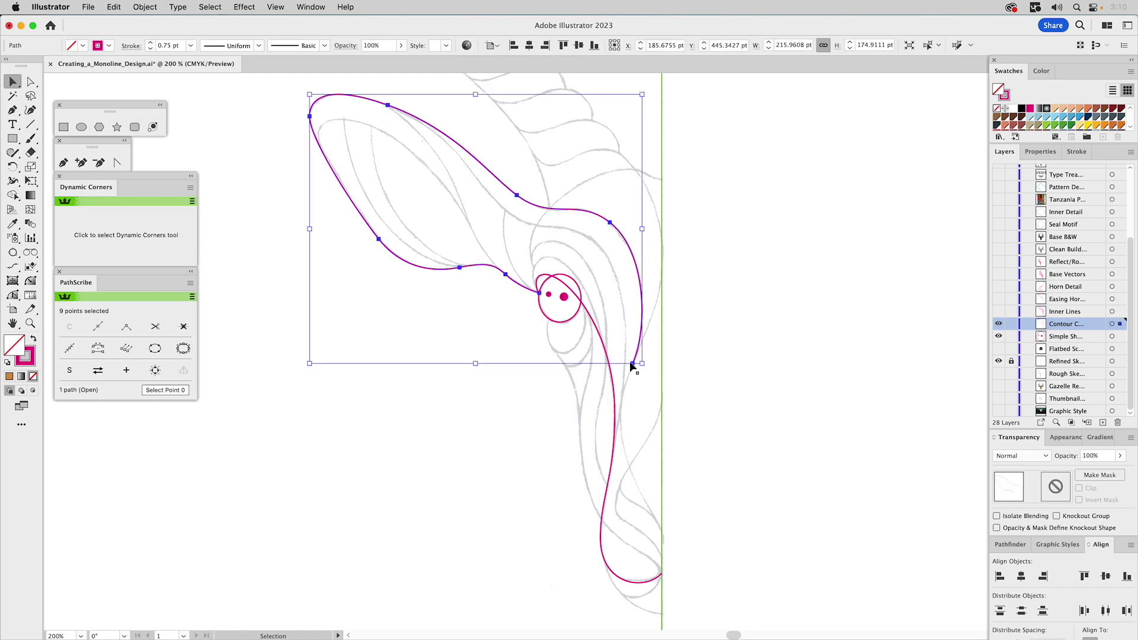
pyautogui.press('super+shift+a')
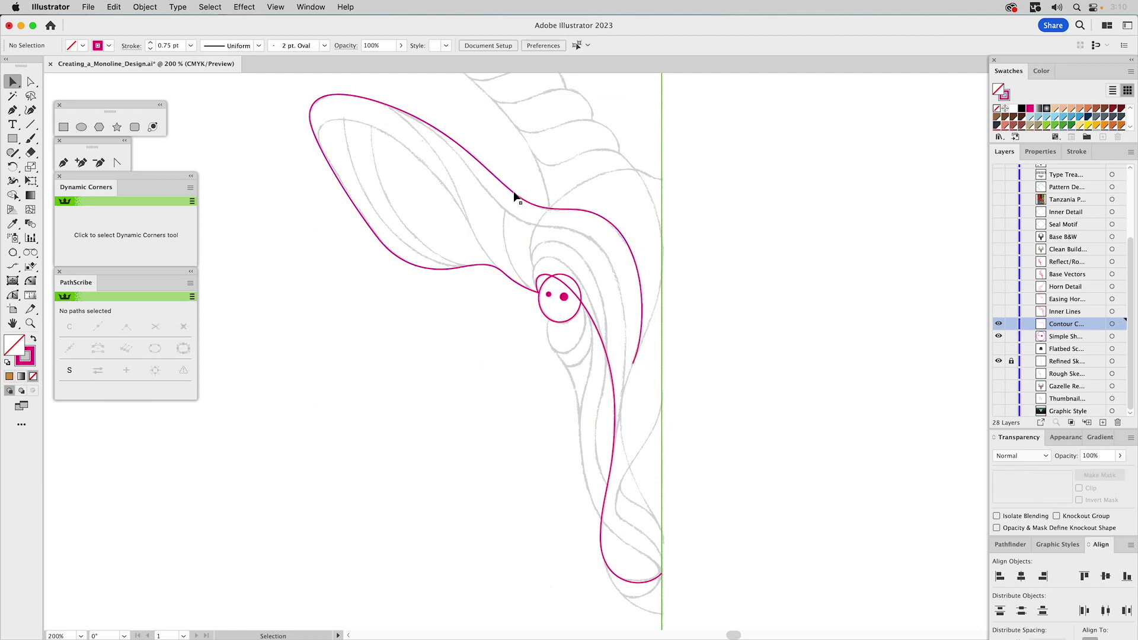
pyautogui.click(521, 285)
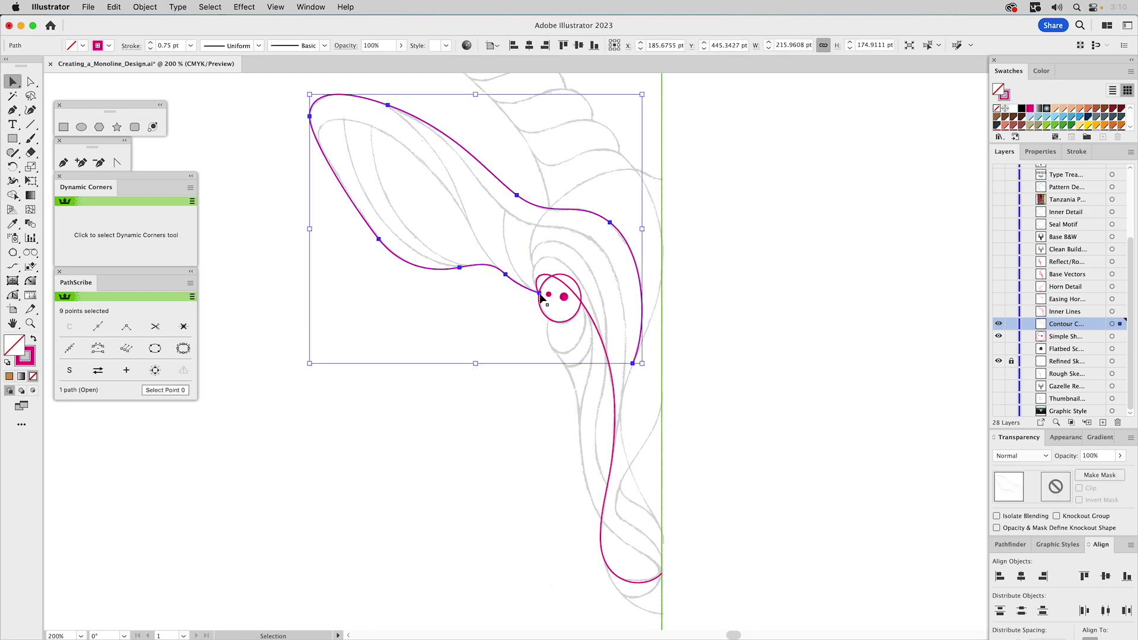
pyautogui.moveTo(411, 152); pyautogui.dragTo(450, 213)
pyautogui.moveTo(515, 257); pyautogui.dragTo(491, 239)
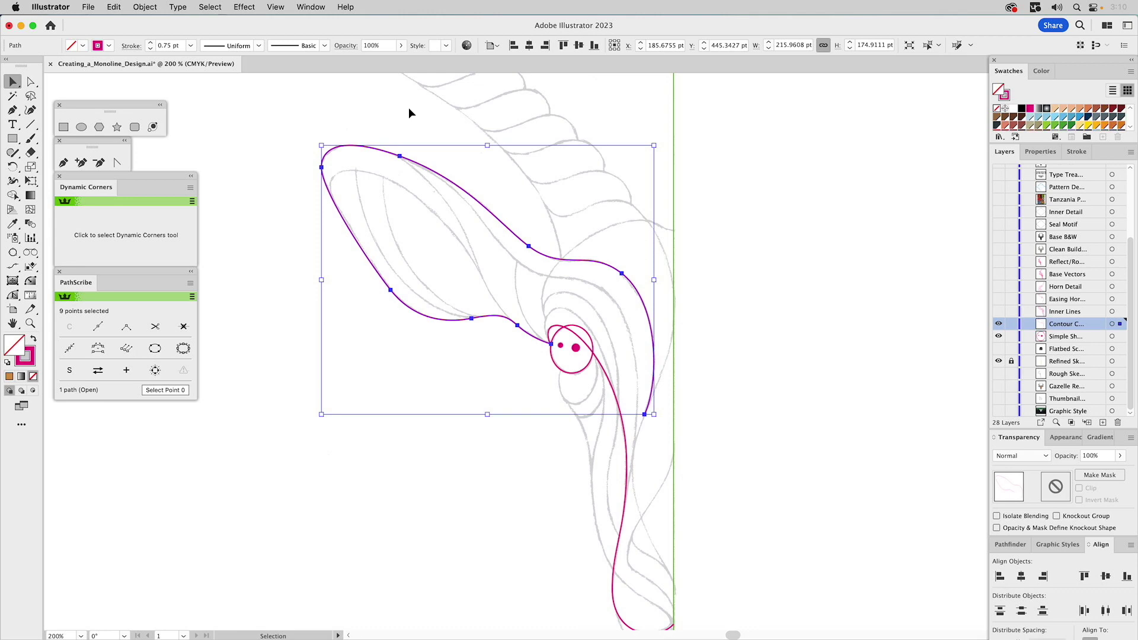
# Inspect the individual anchor points and their handles at the tip of the ear contour, leaving the path deselected.
pyautogui.press('a')
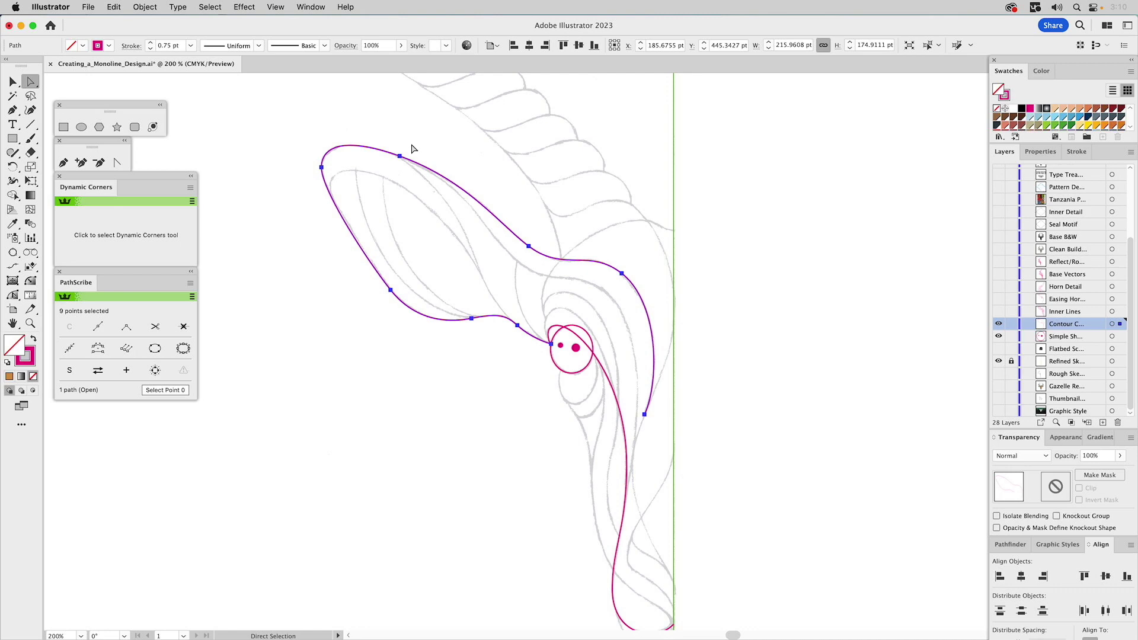
pyautogui.click(399, 156)
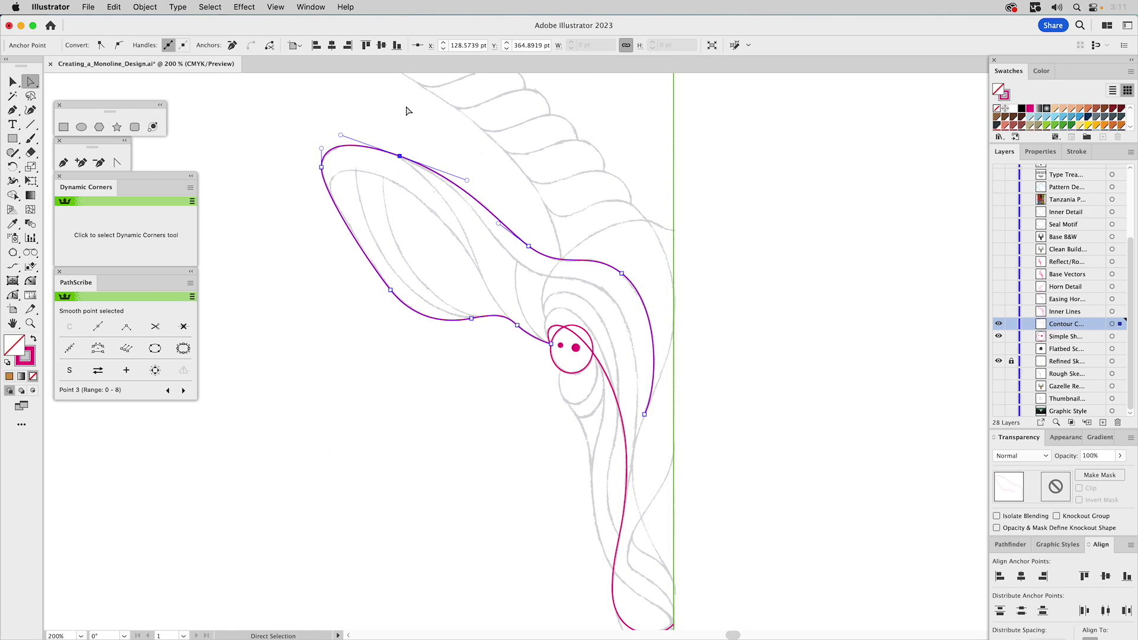
pyautogui.click(321, 167)
pyautogui.click(475, 146)
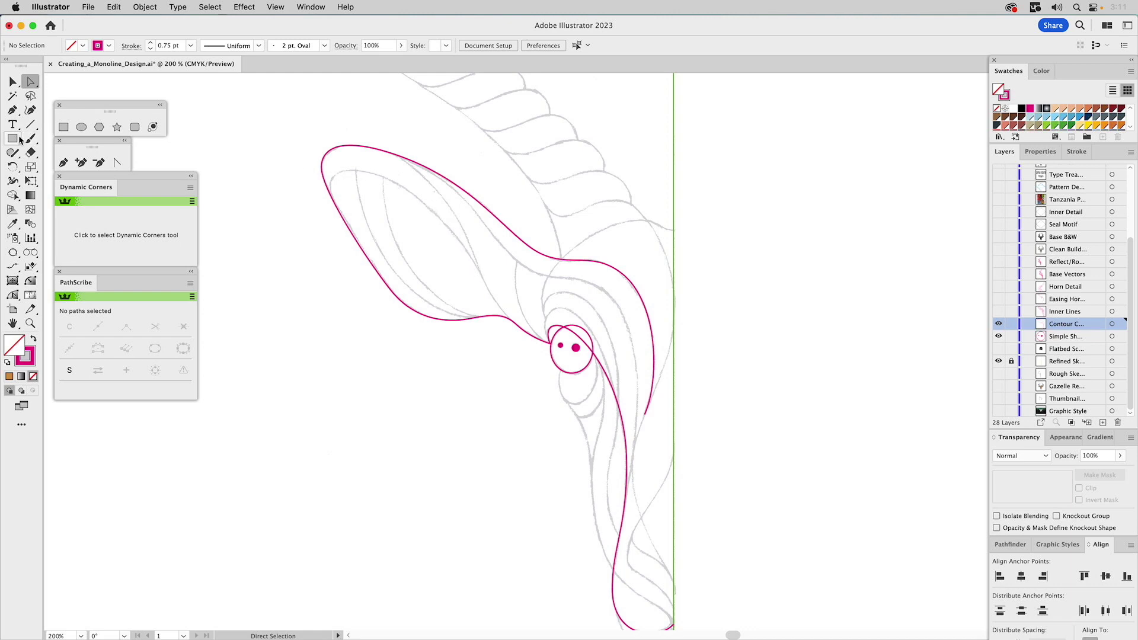
# Draw a smooth three-point inner ear path with the Pen tool from the ear's base anchor to its outer edge near the tip.
pyautogui.click(63, 162)
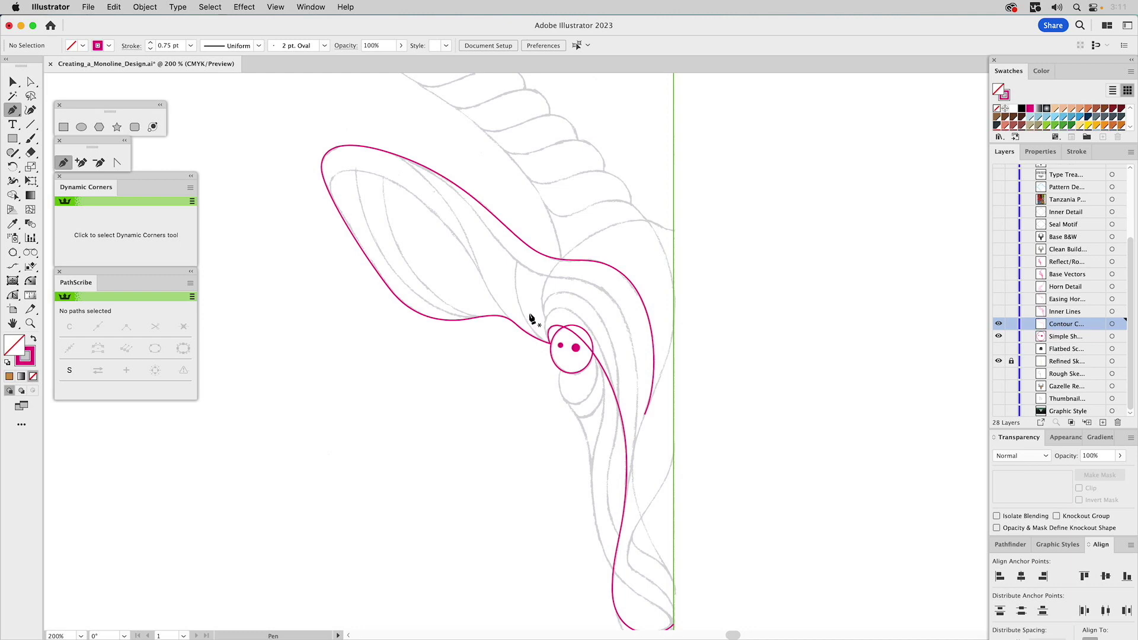
pyautogui.press('a')
pyautogui.click(513, 325)
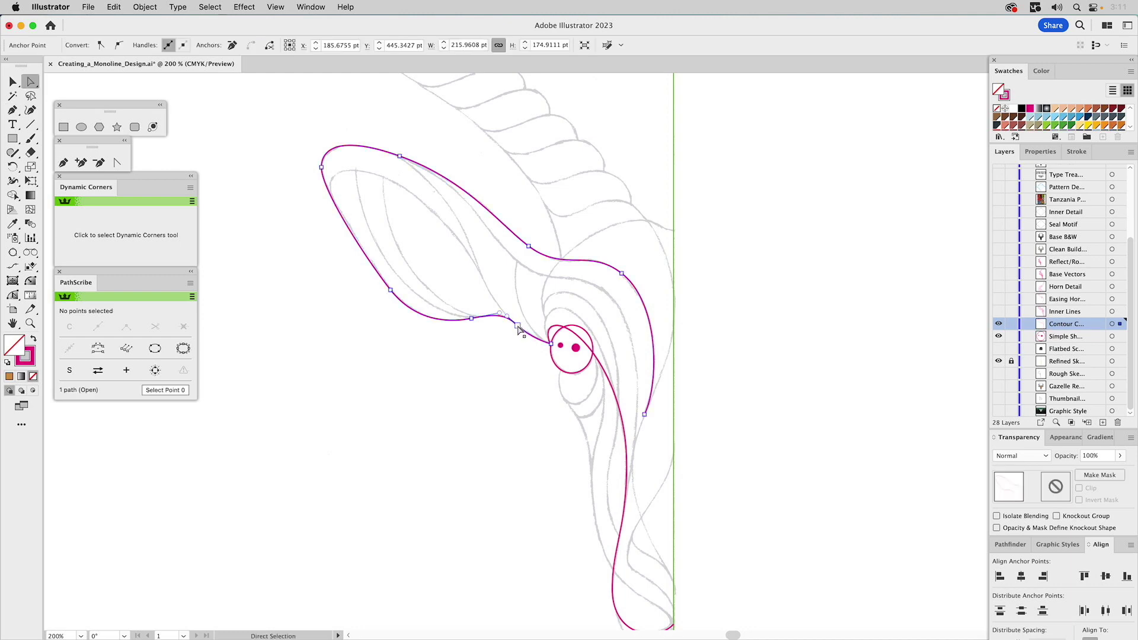
pyautogui.click(524, 324)
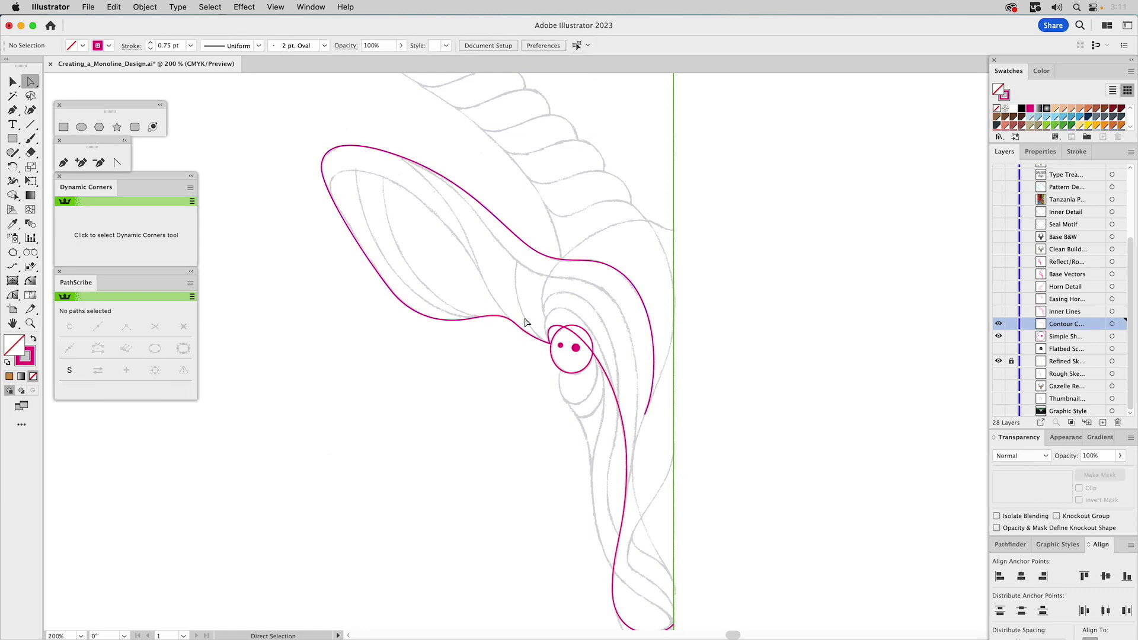
pyautogui.press('super')
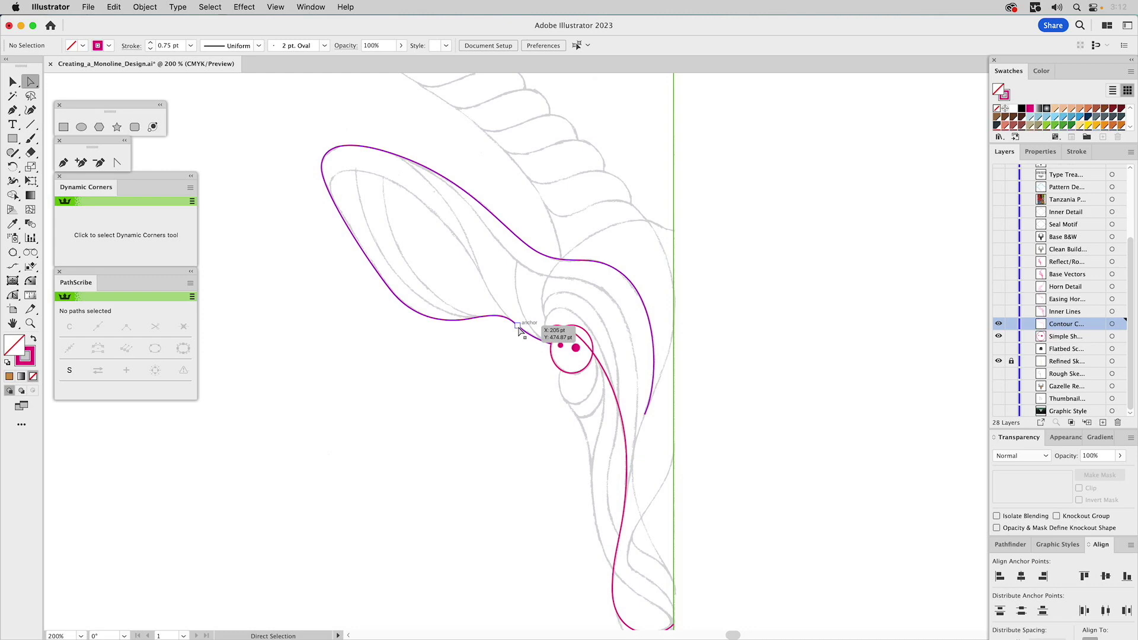
pyautogui.click(64, 163)
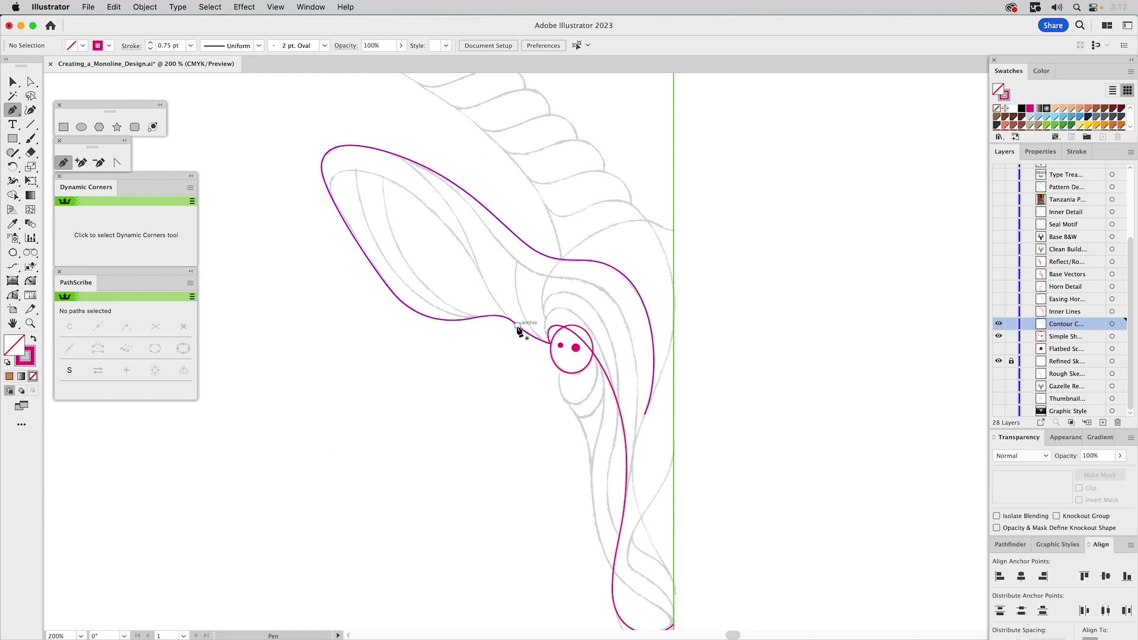
pyautogui.moveTo(518, 325); pyautogui.dragTo(504, 312)
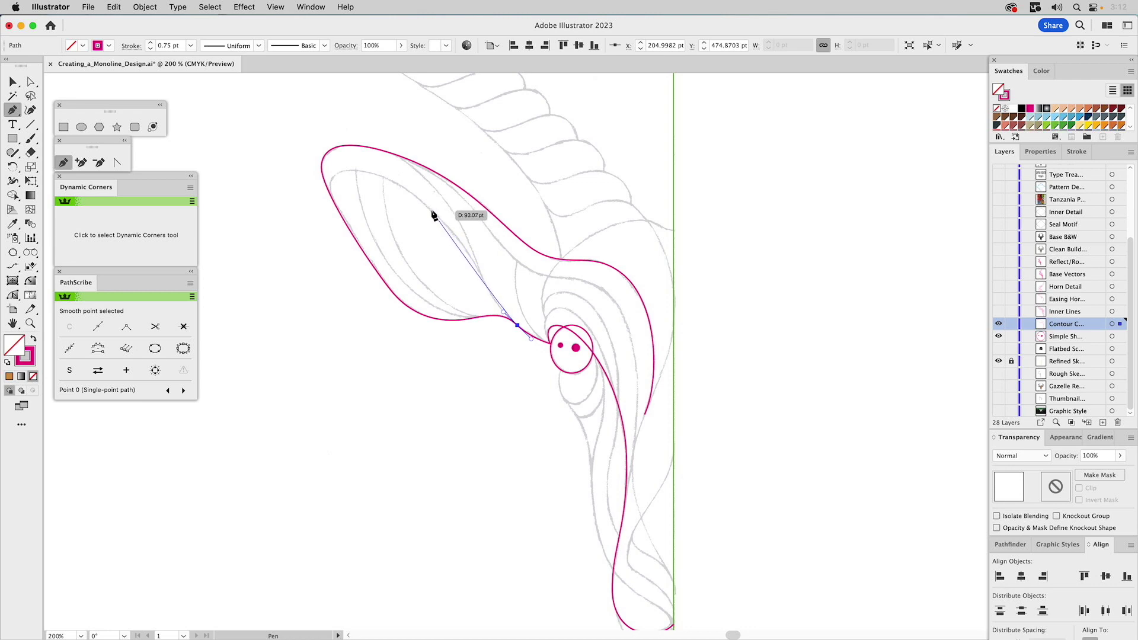
pyautogui.moveTo(433, 212); pyautogui.dragTo(411, 189)
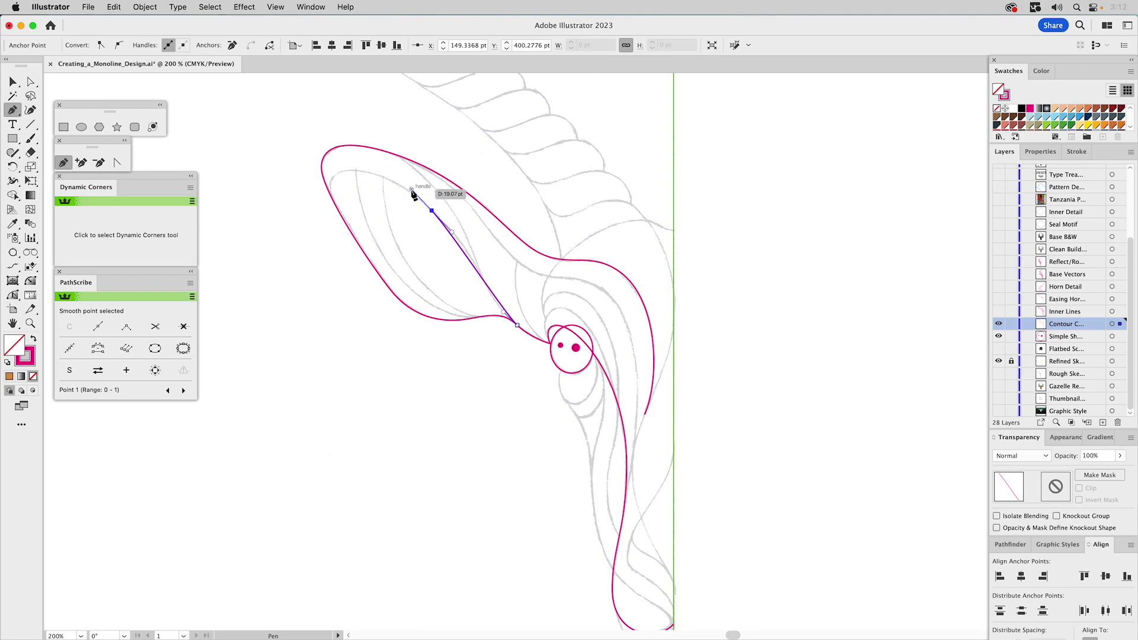
pyautogui.click(332, 198)
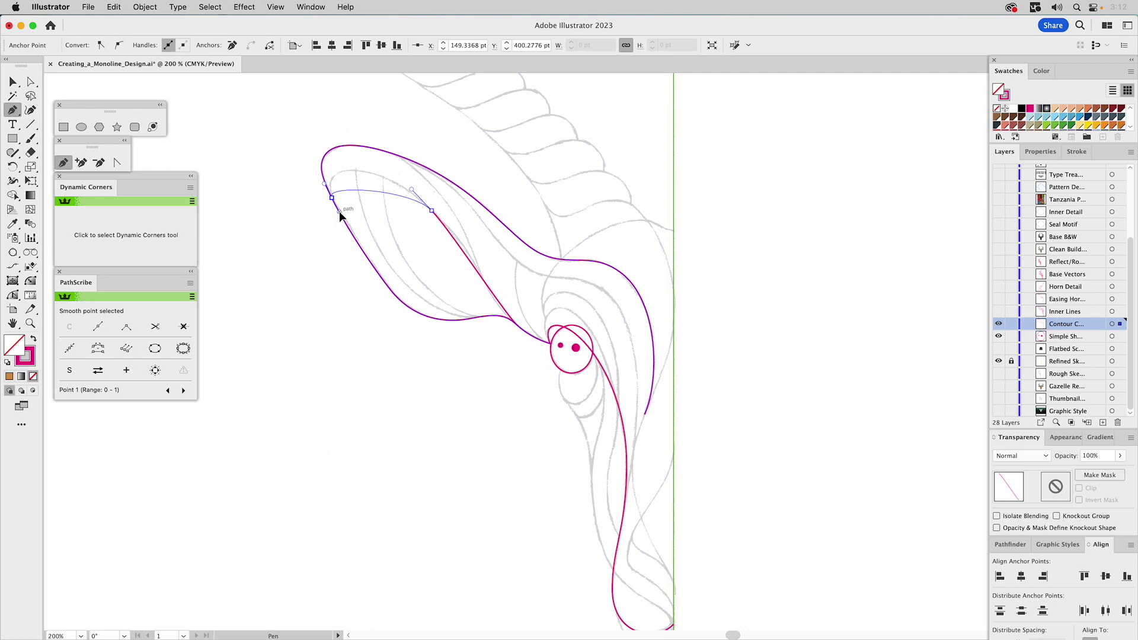
pyautogui.moveTo(339, 212); pyautogui.dragTo(323, 188)
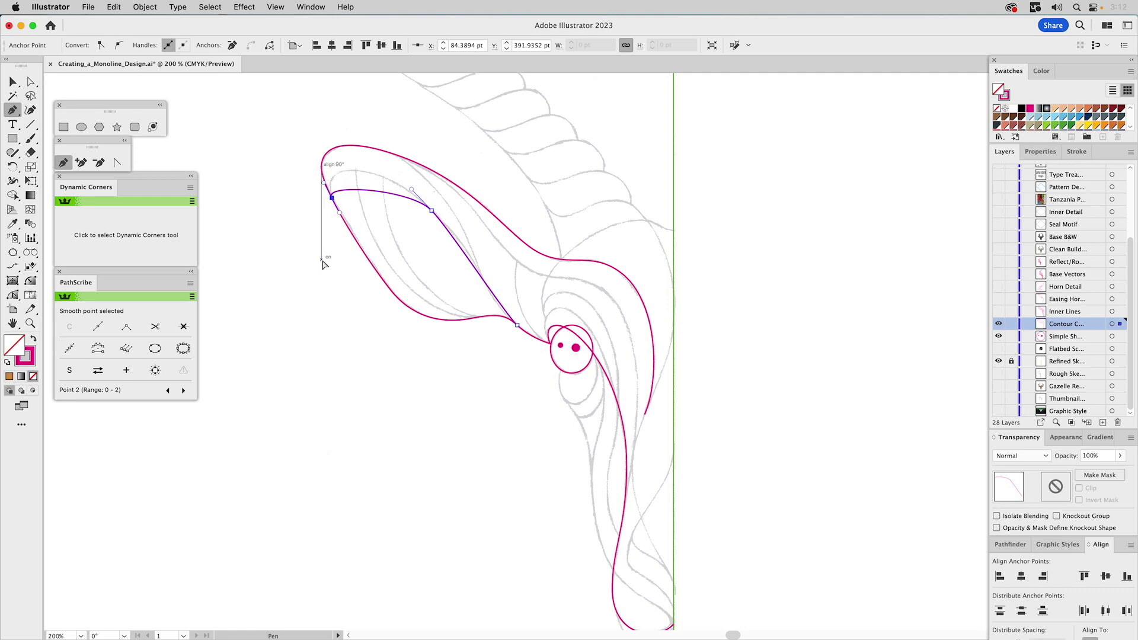
pyautogui.press('a')
pyautogui.click(322, 270)
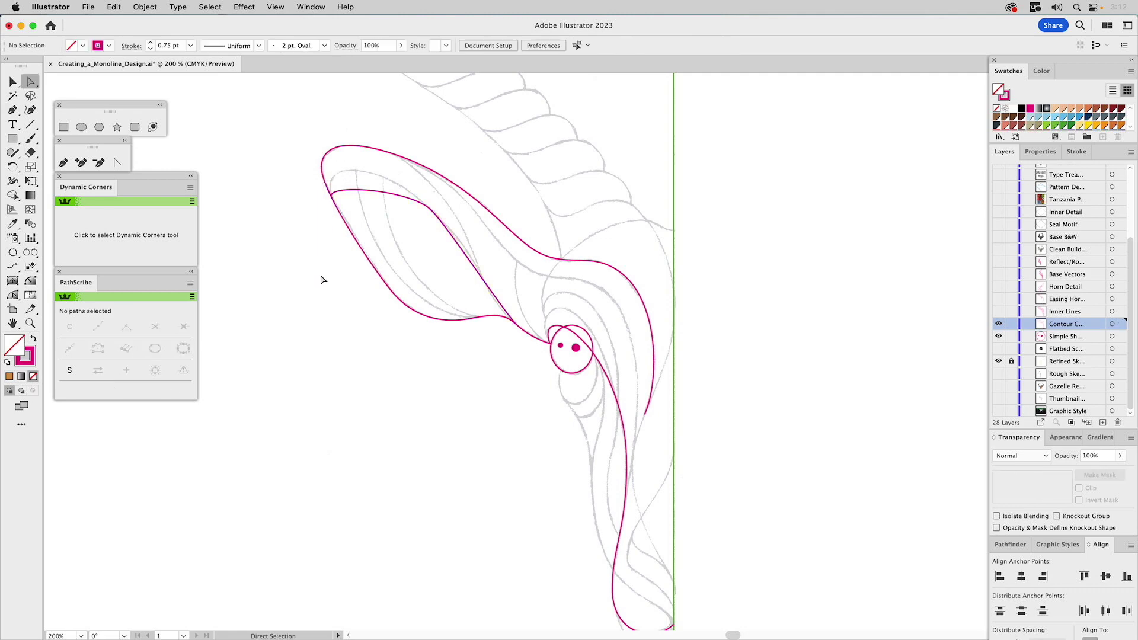
# Adjust the handles of the inner ear path's upper curve to follow the sketched line near the ear tip.
pyautogui.click(385, 193)
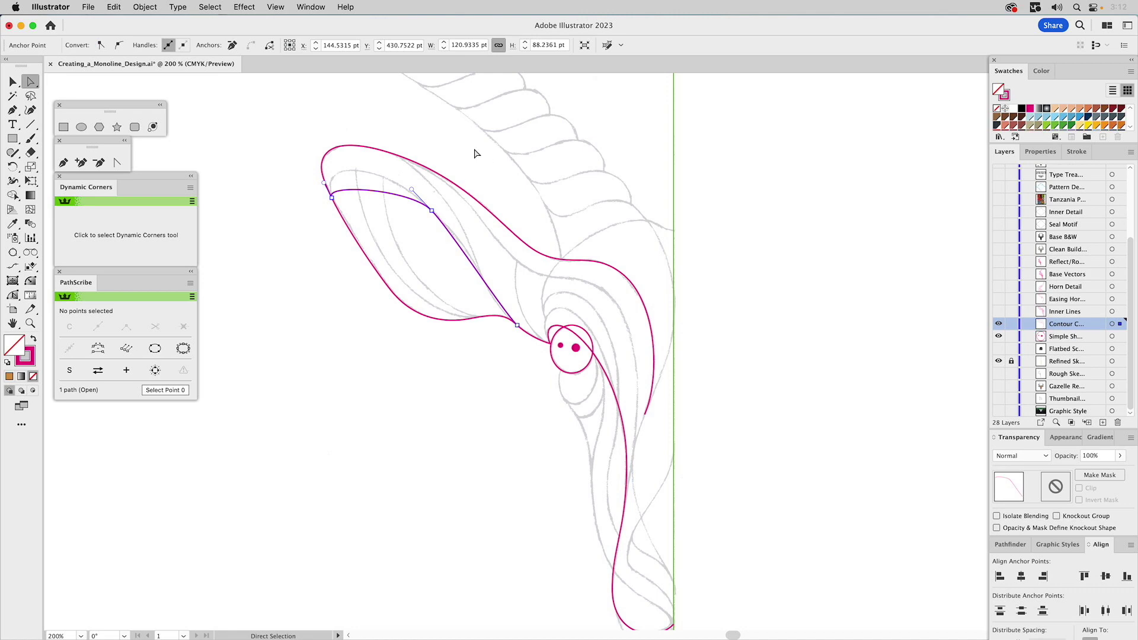
pyautogui.press('z')
pyautogui.moveTo(290, 115); pyautogui.dragTo(606, 417)
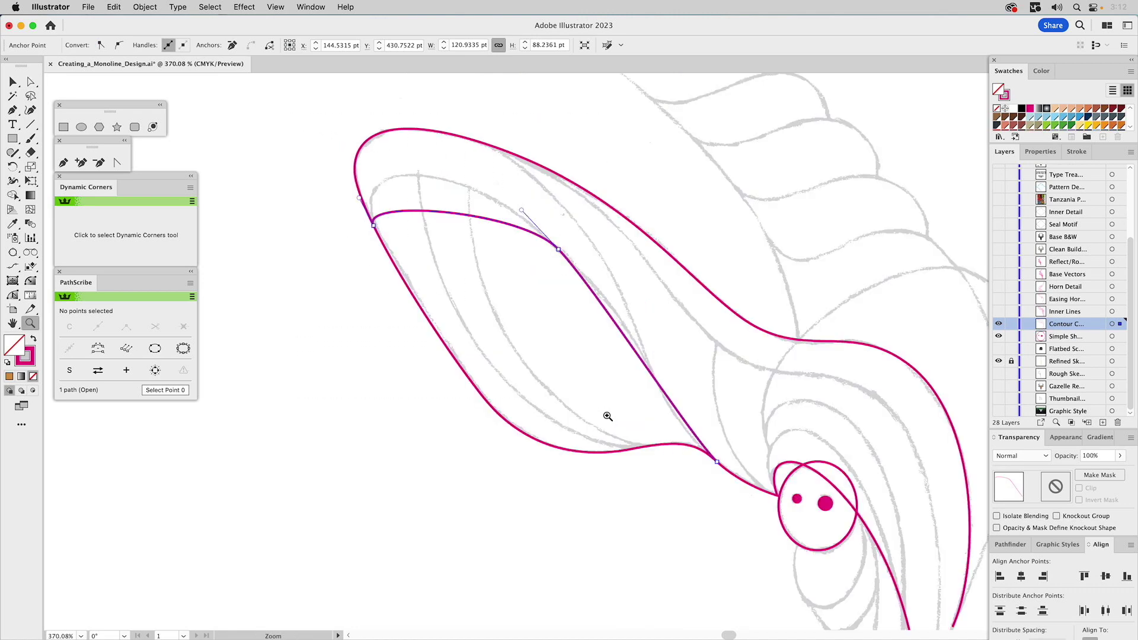
pyautogui.press('a')
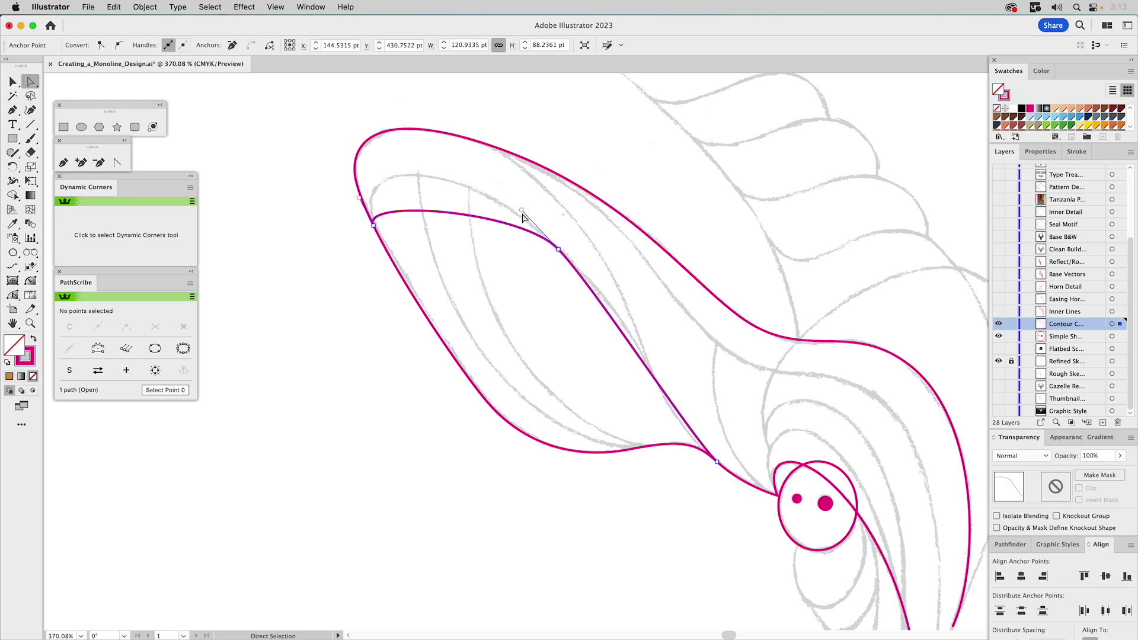
pyautogui.moveTo(521, 210); pyautogui.dragTo(446, 131)
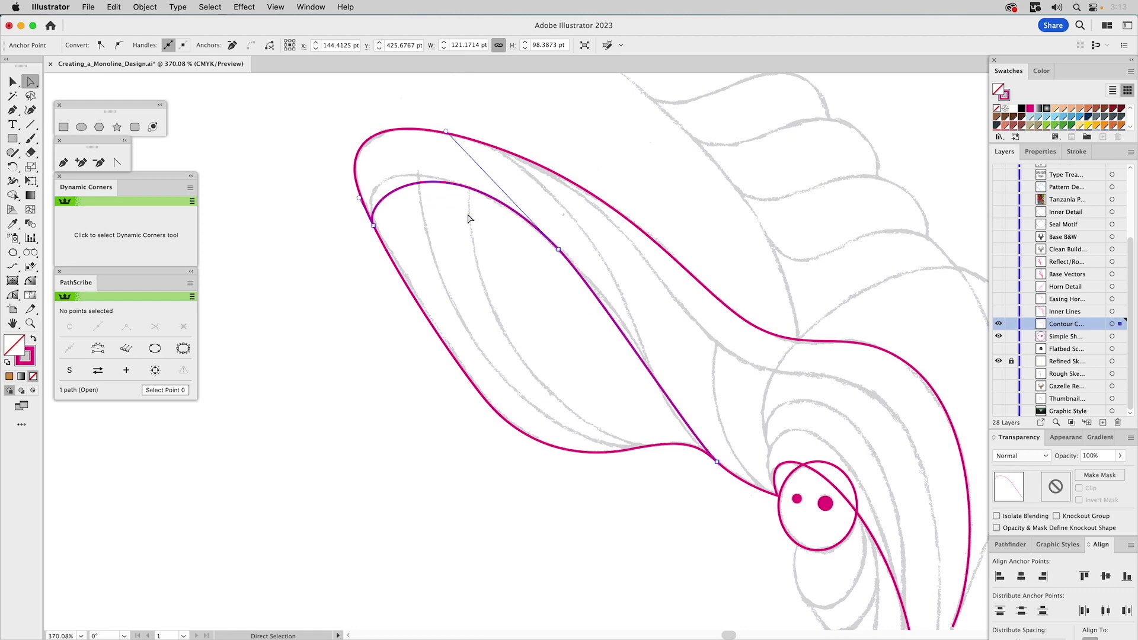
pyautogui.moveTo(359, 198); pyautogui.dragTo(352, 163)
pyautogui.moveTo(446, 134); pyautogui.dragTo(453, 148)
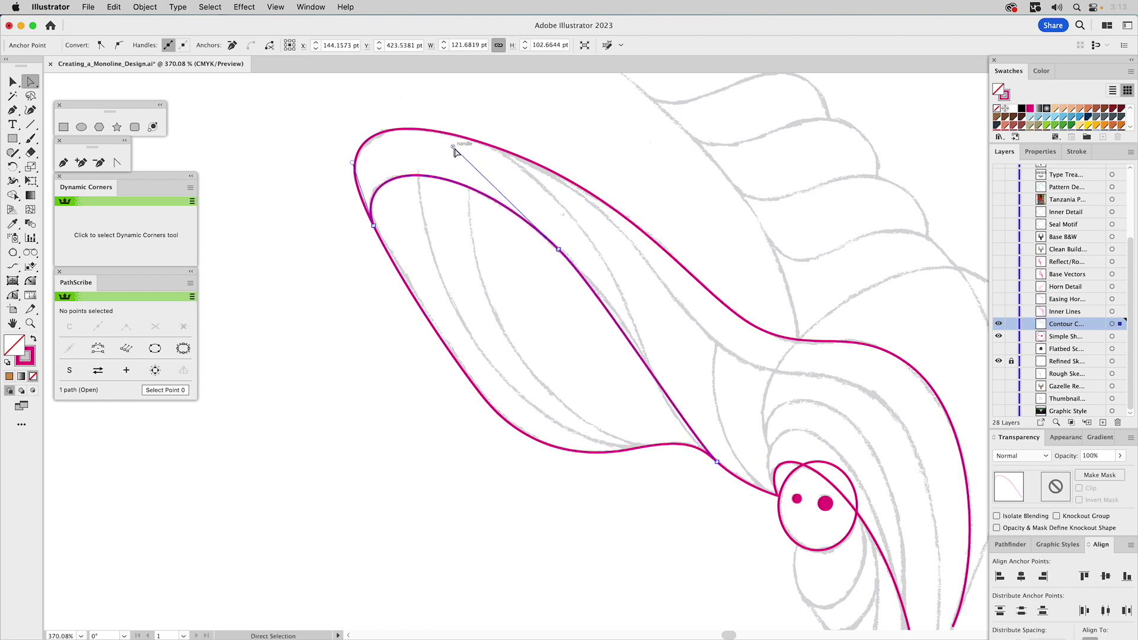
# Reshape the inner ear path's lower curve by adjusting its base and middle anchor handles to follow the sketched line.
pyautogui.click(559, 249)
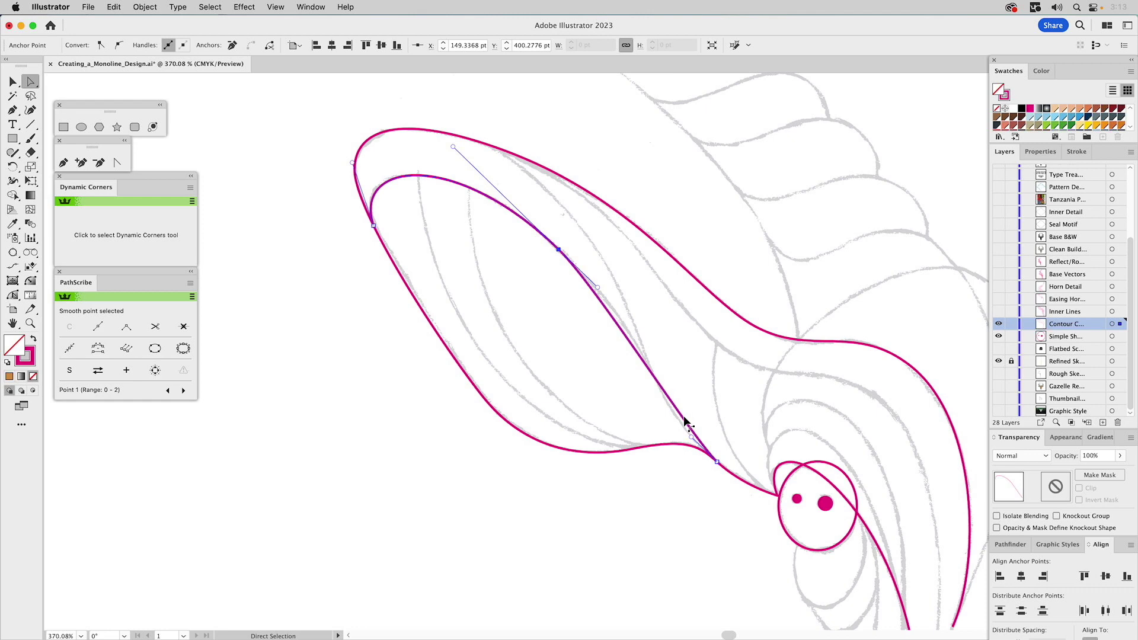
pyautogui.moveTo(691, 437); pyautogui.dragTo(663, 422)
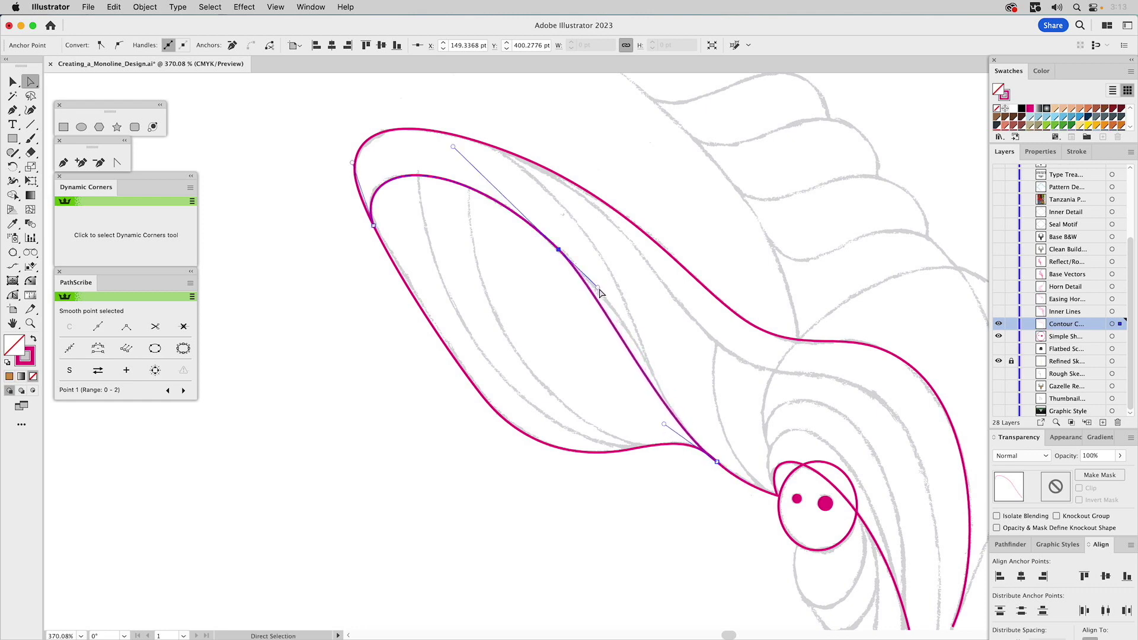
pyautogui.moveTo(598, 287); pyautogui.dragTo(651, 336)
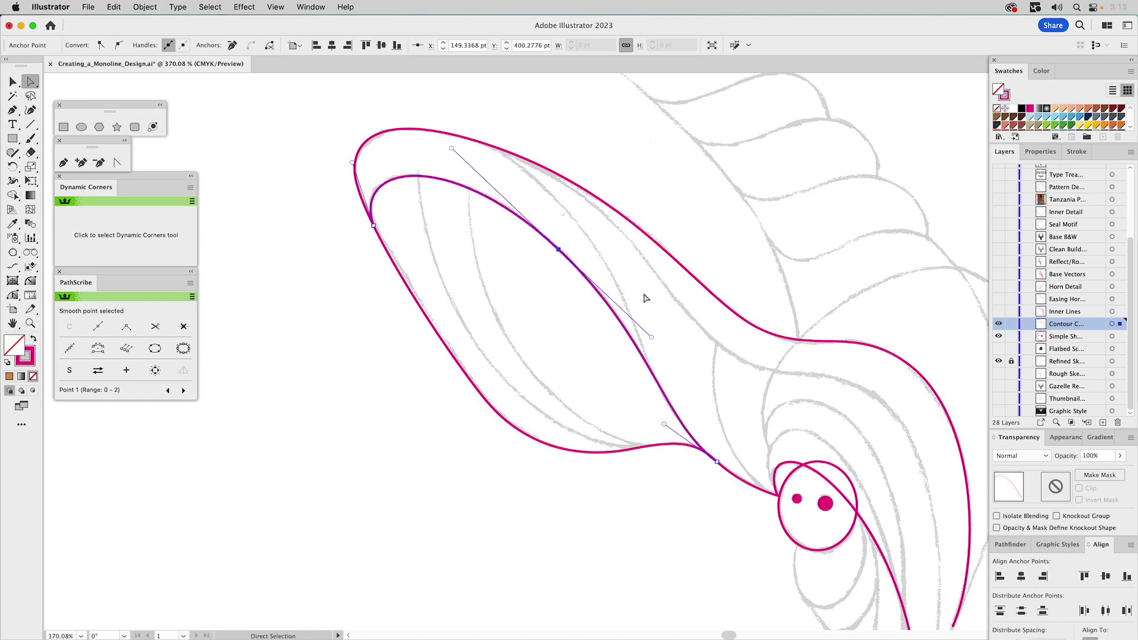
pyautogui.click(644, 290)
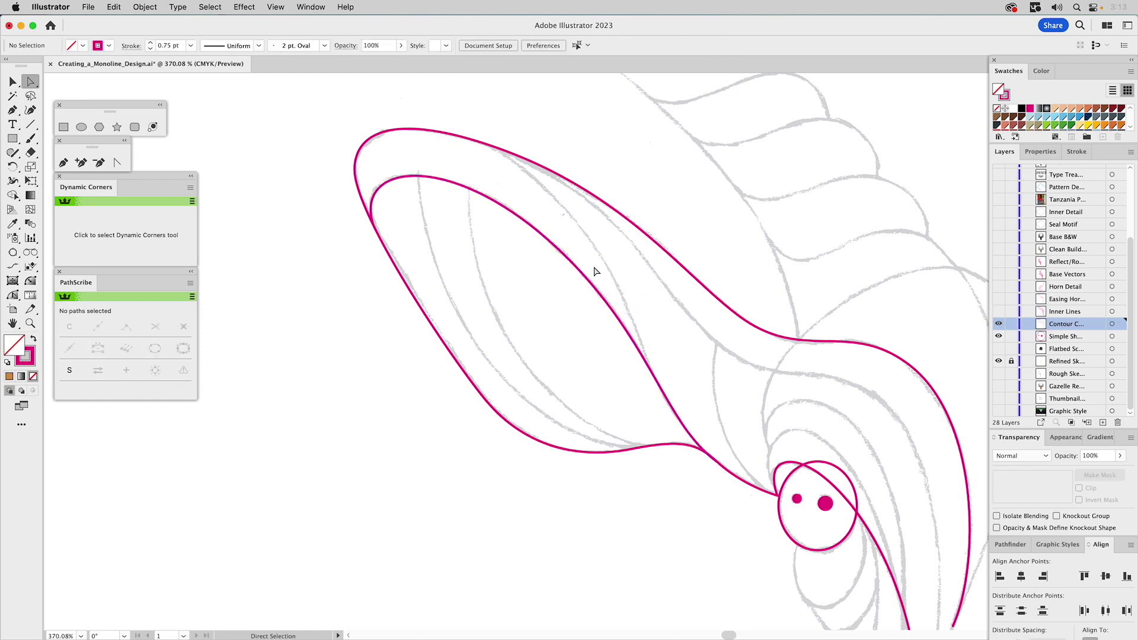
# Remove the unneeded outer handles from the inner ear path's tip and base end anchors with the Anchor Point tool.
pyautogui.click(385, 191)
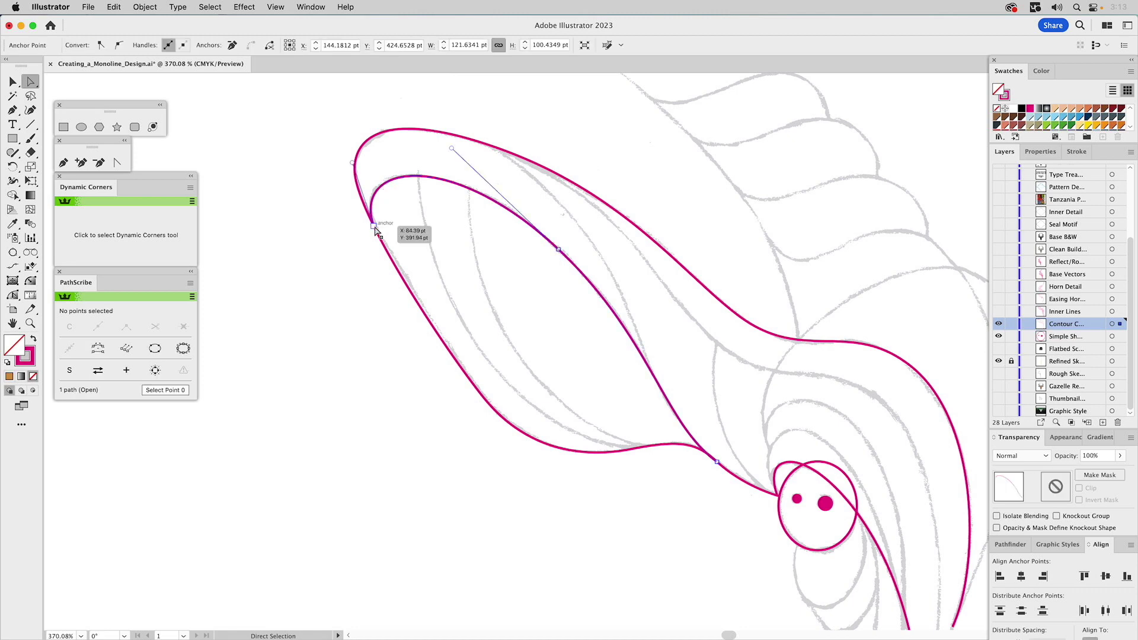
pyautogui.click(374, 227)
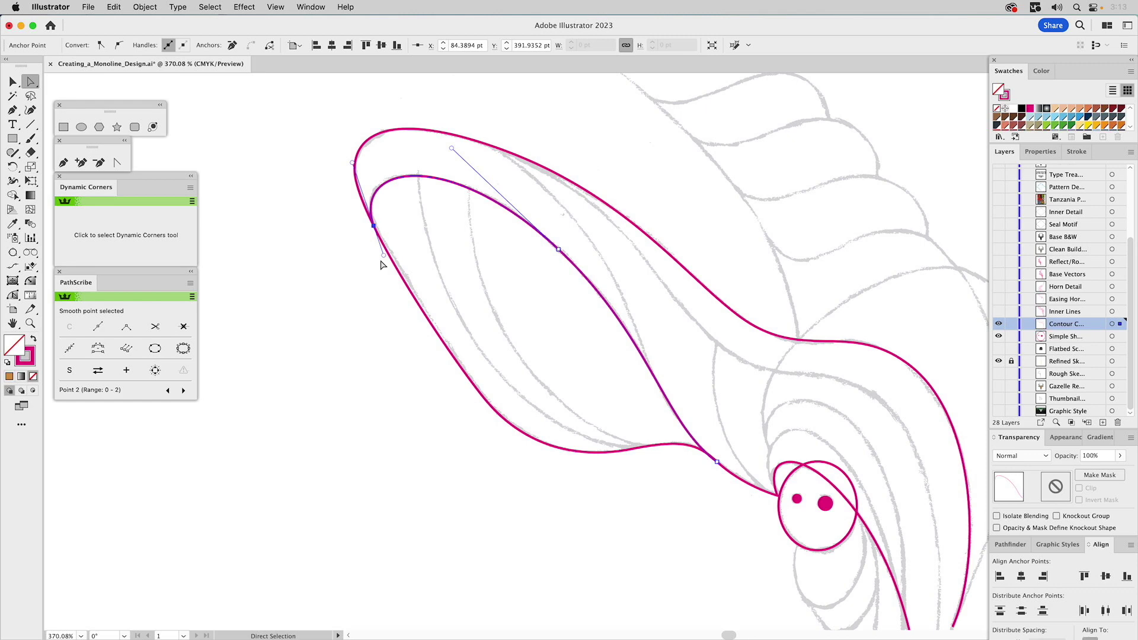
pyautogui.click(124, 163)
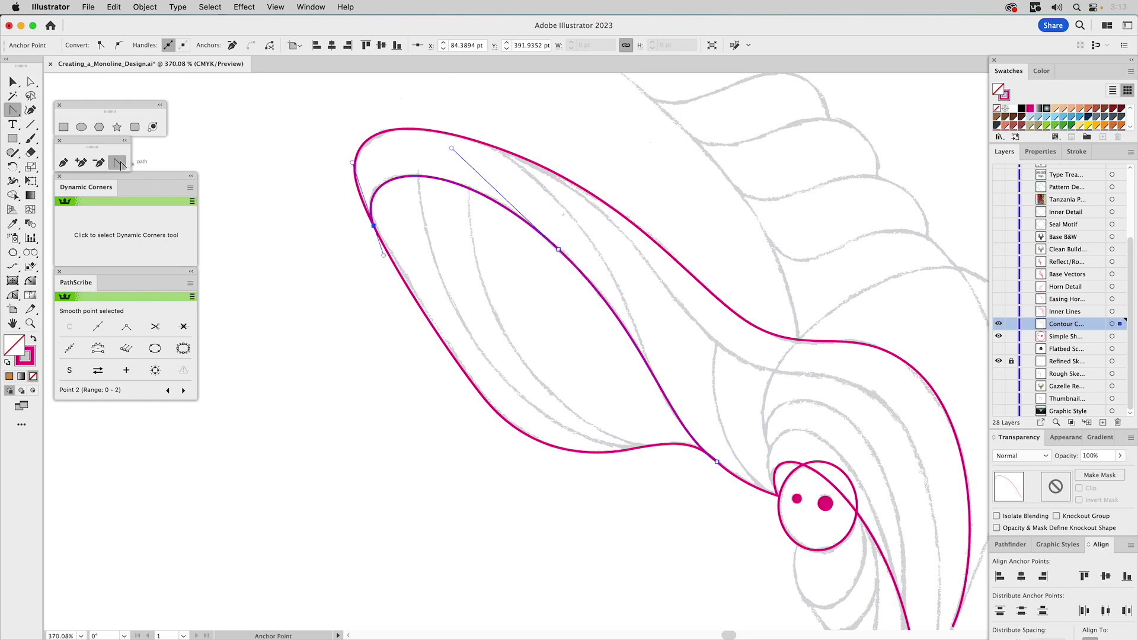
pyautogui.click(383, 257)
pyautogui.click(718, 464)
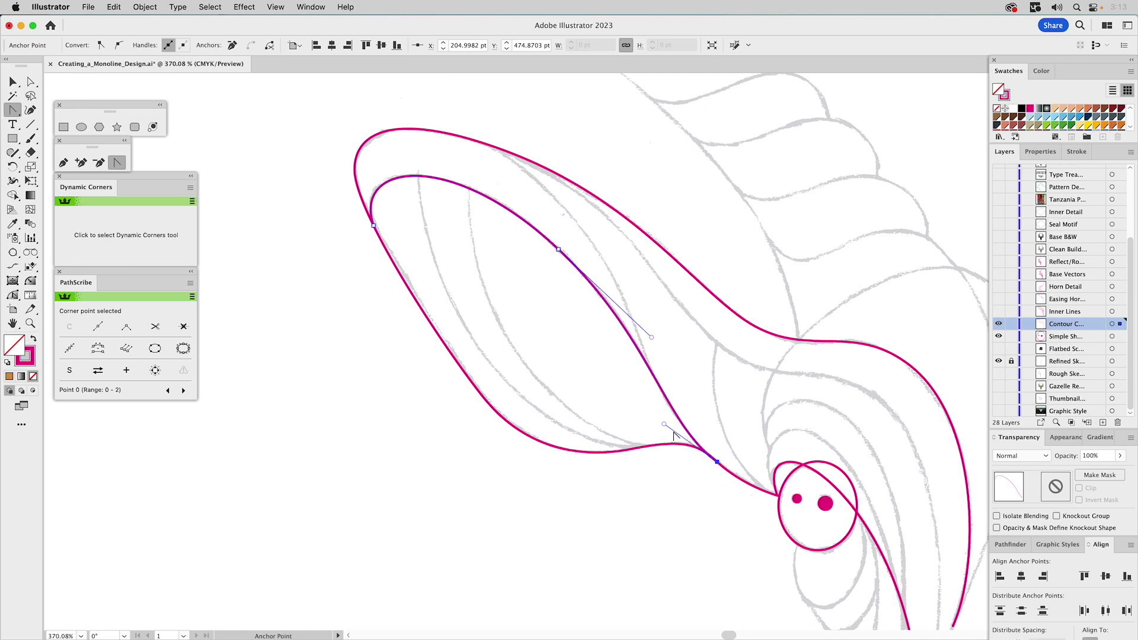
# Adjust the inner ear path's base handle and move its base anchor slightly up along the outer ear contour.
pyautogui.click(30, 323)
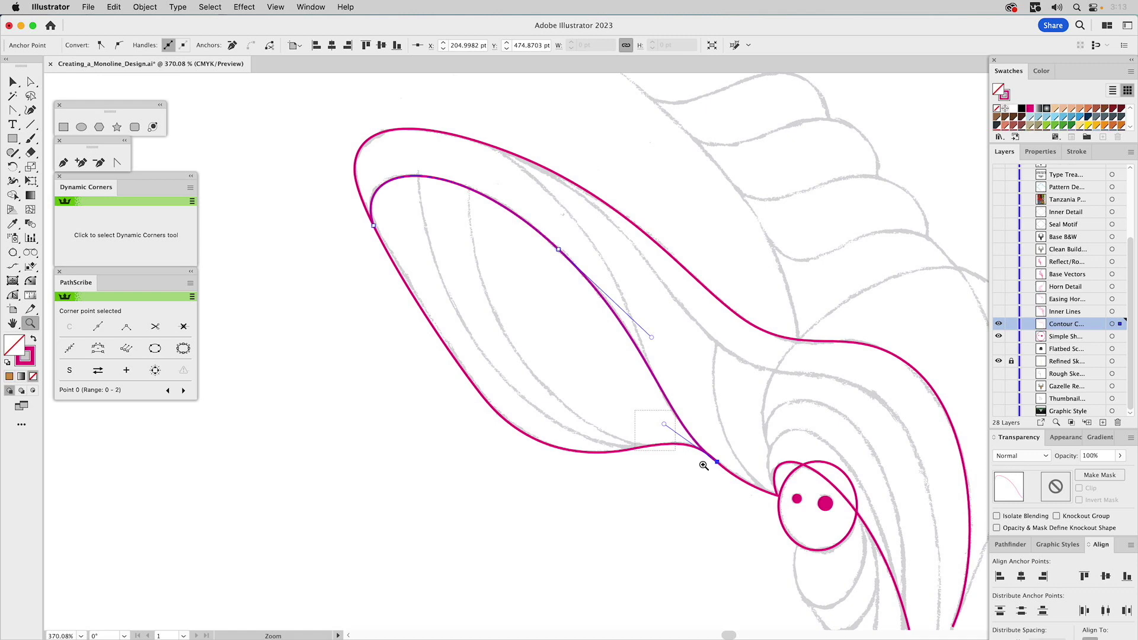
pyautogui.moveTo(669, 446); pyautogui.dragTo(759, 503)
pyautogui.press('a')
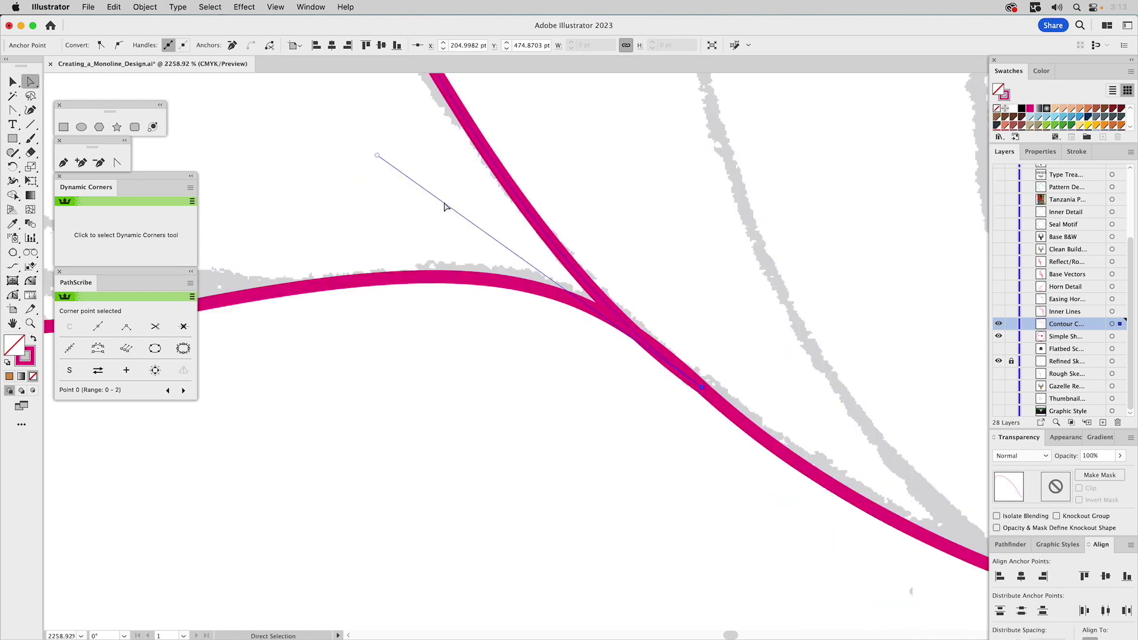
pyautogui.moveTo(382, 156); pyautogui.dragTo(346, 173)
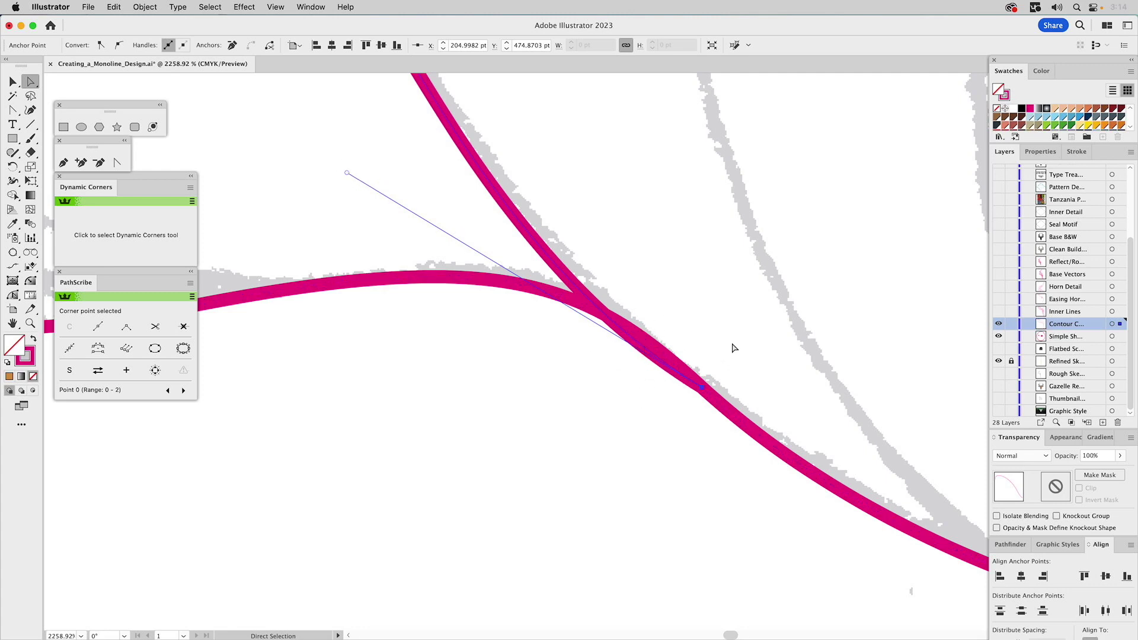
pyautogui.click(627, 282)
pyautogui.click(567, 281)
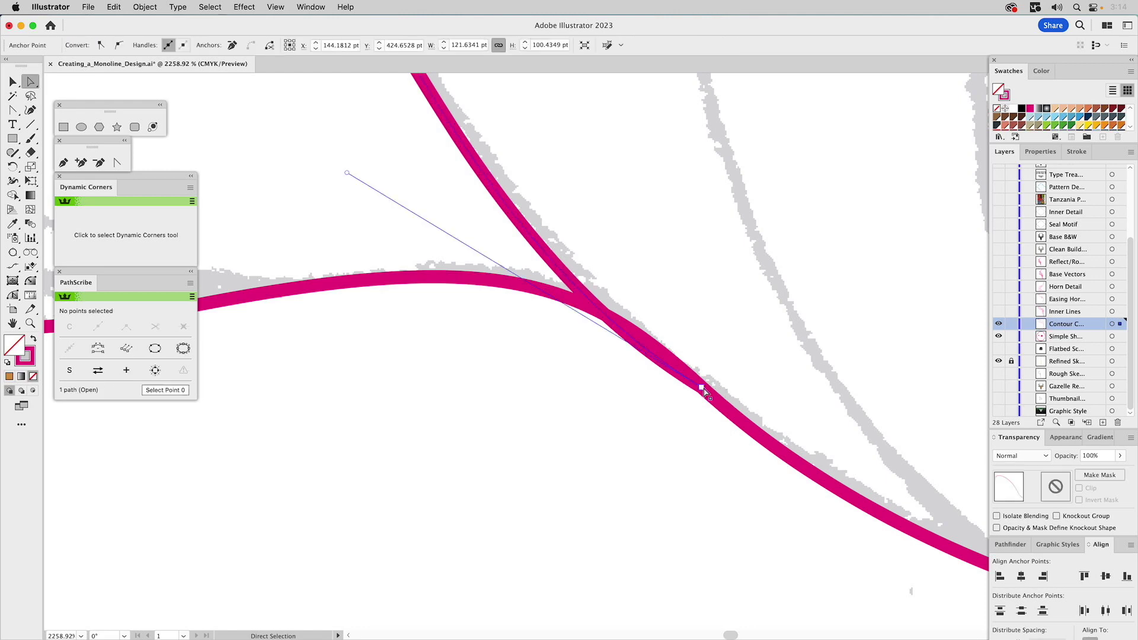
pyautogui.moveTo(704, 391); pyautogui.dragTo(663, 354)
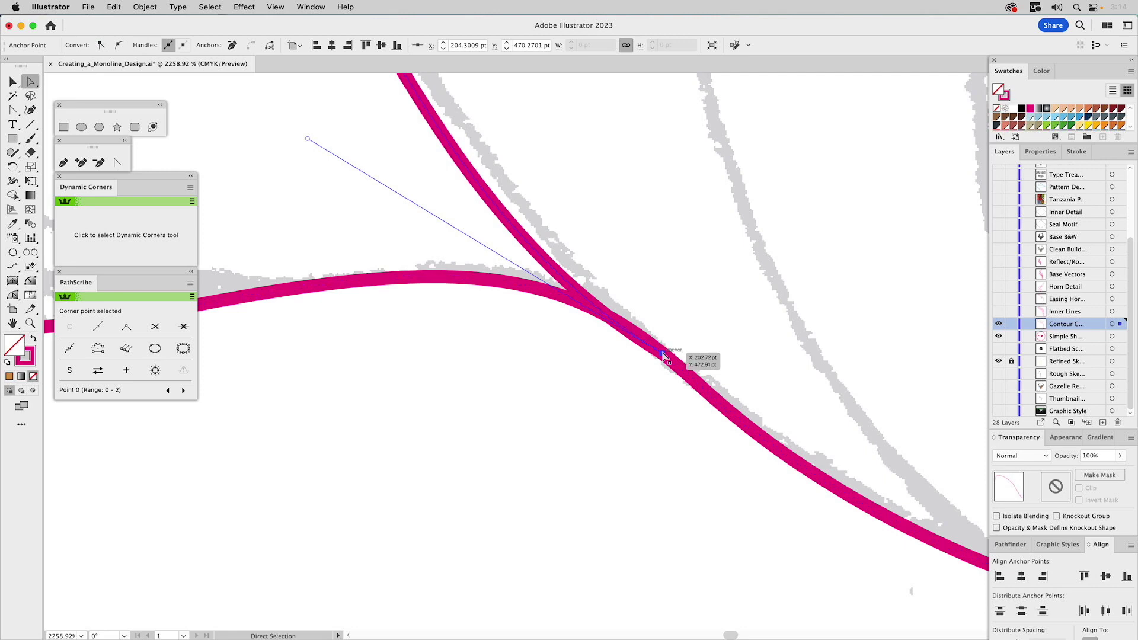
# Fine-tune the inner ear path's base handle so the curve flows smoothly out of the ear contour, leaving the path deselected.
pyautogui.scroll(5, 609, 330)
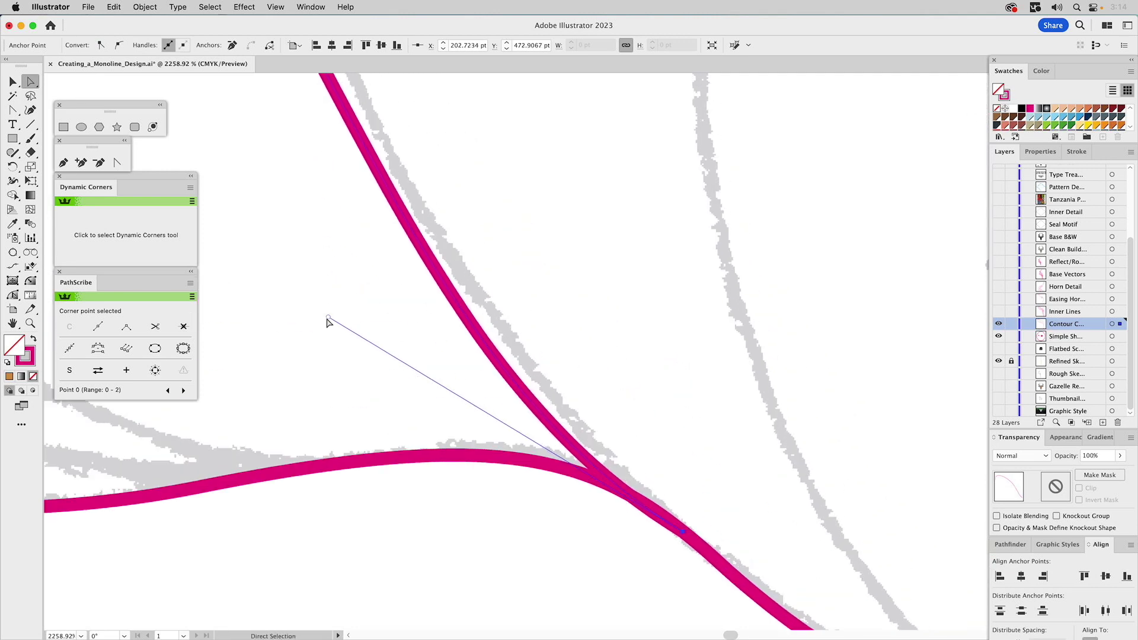
pyautogui.moveTo(328, 319); pyautogui.dragTo(343, 301)
pyautogui.moveTo(350, 282); pyautogui.dragTo(349, 269)
pyautogui.click(30, 323)
pyautogui.keyDown('alt'); pyautogui.click(556, 349); pyautogui.keyUp('alt')
pyautogui.keyDown('alt'); pyautogui.click(555, 349); pyautogui.keyUp('alt')
pyautogui.keyDown('alt'); pyautogui.click(554, 349); pyautogui.keyUp('alt')
pyautogui.keyDown('alt'); pyautogui.click(555, 348); pyautogui.keyUp('alt')
pyautogui.keyDown('alt'); pyautogui.click(555, 348); pyautogui.keyUp('alt')
pyautogui.keyDown('alt'); pyautogui.click(556, 349); pyautogui.keyUp('alt')
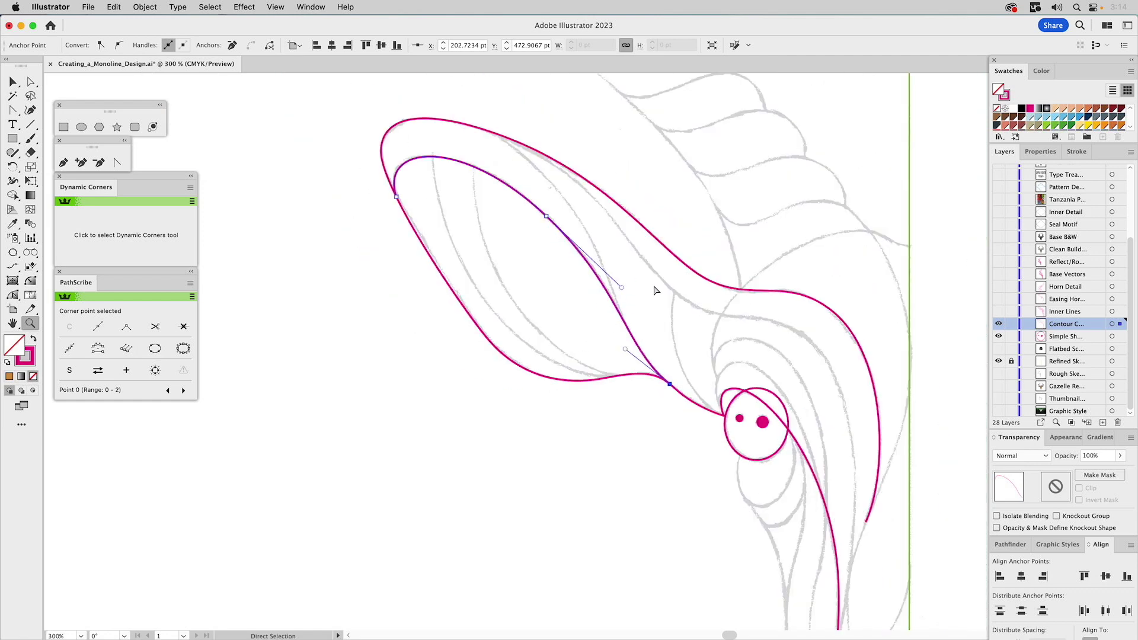
pyautogui.press('super+shift+a')
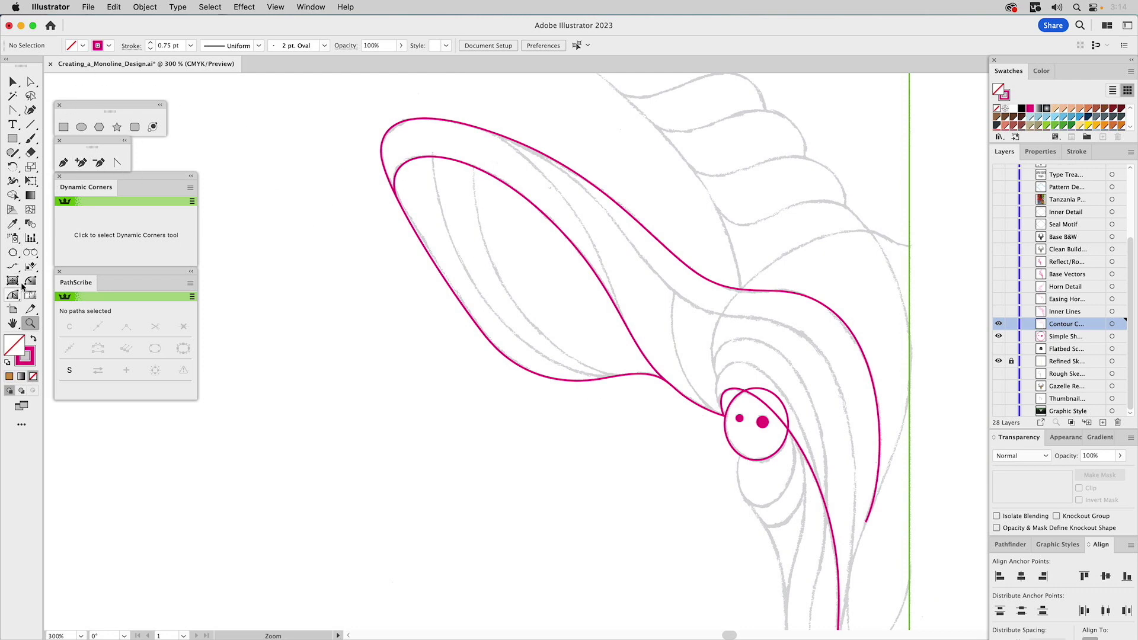
# Draw an arc about 63 pt wide and 90 pt tall inside the ear with the Arc by Points tool, following the right-hand sketched line.
pyautogui.click(12, 252)
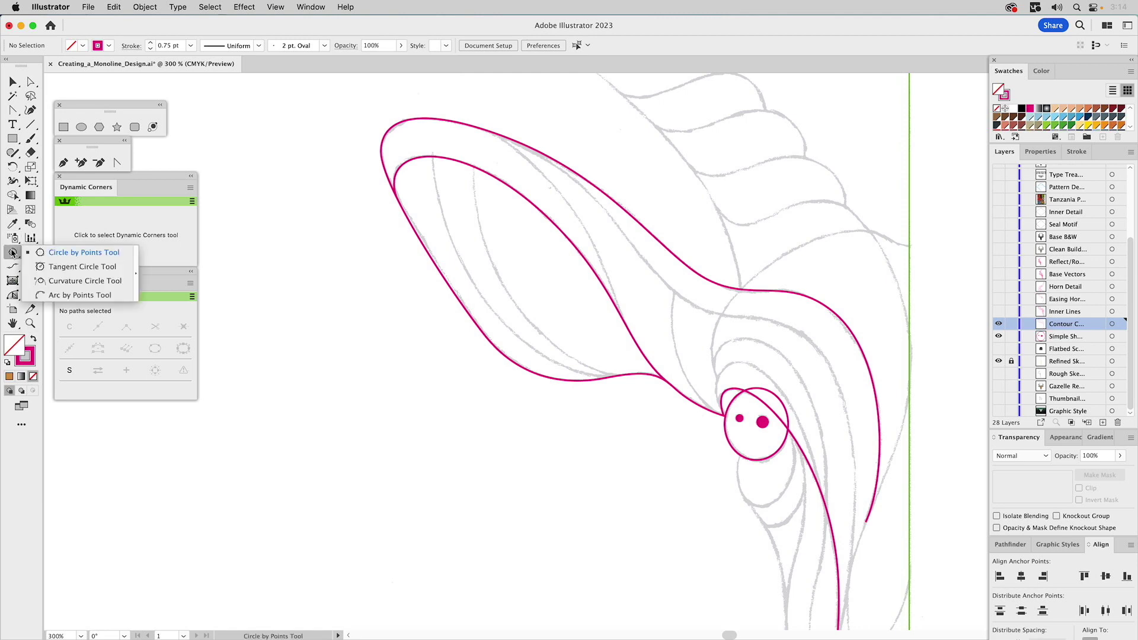
pyautogui.click(42, 293)
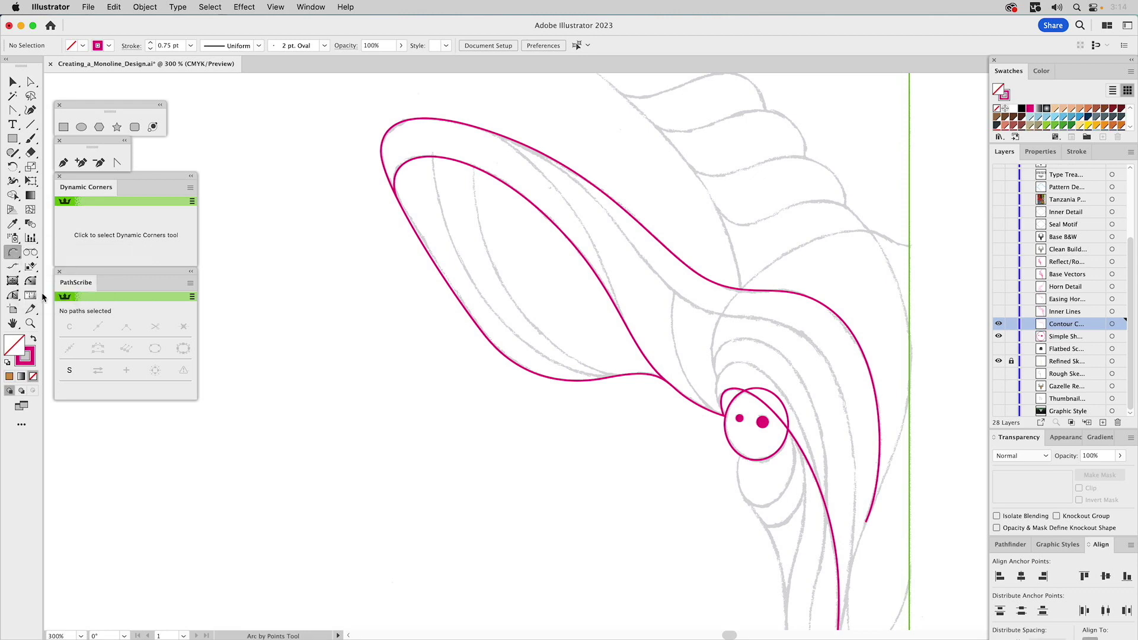
pyautogui.click(475, 169)
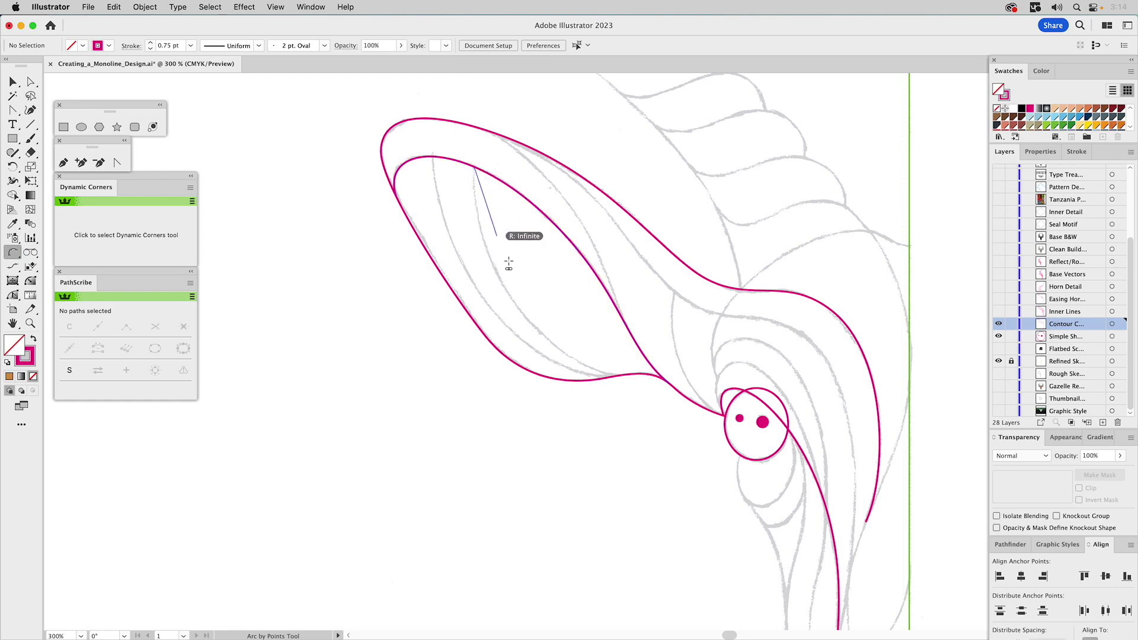
pyautogui.click(620, 377)
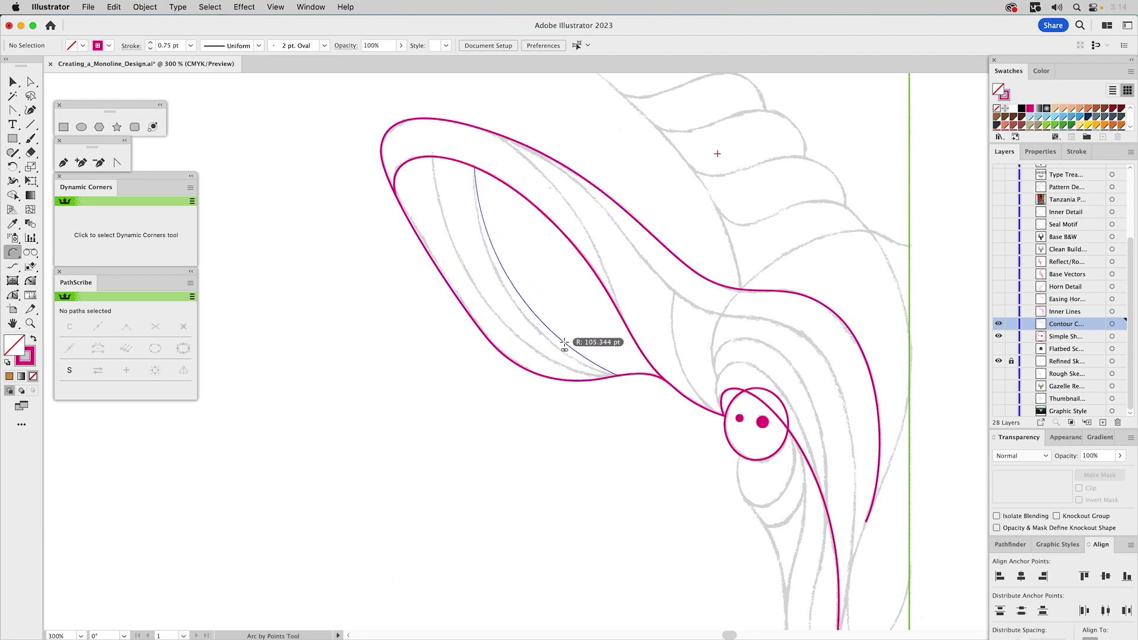
pyautogui.click(563, 337)
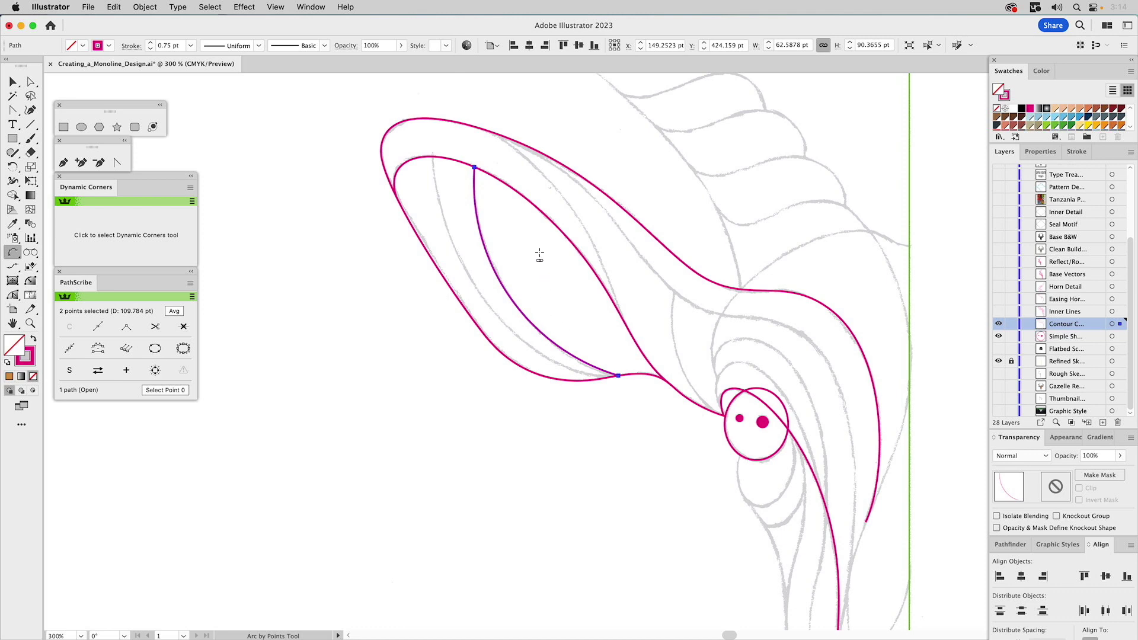
pyautogui.keyDown('super'); pyautogui.click(294, 156); pyautogui.keyUp('super')
# Add the second curved inner ear line from the upper edge to the arc's lower end, bending its handles along the sketch.
pyautogui.click(66, 163)
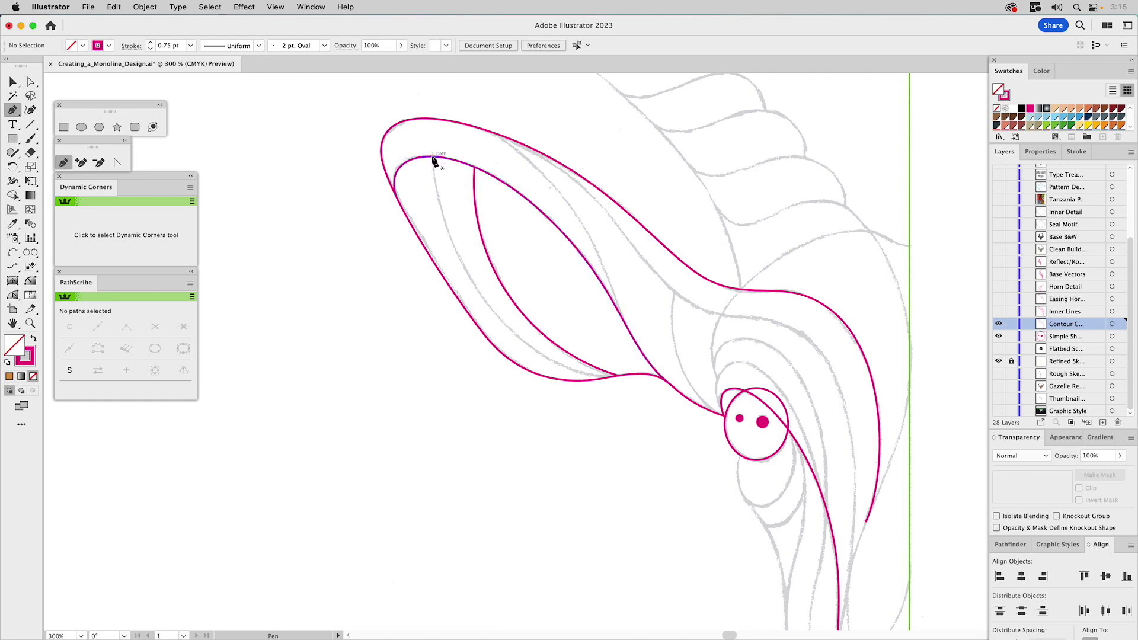
pyautogui.moveTo(432, 156); pyautogui.dragTo(605, 382)
pyautogui.click(618, 375)
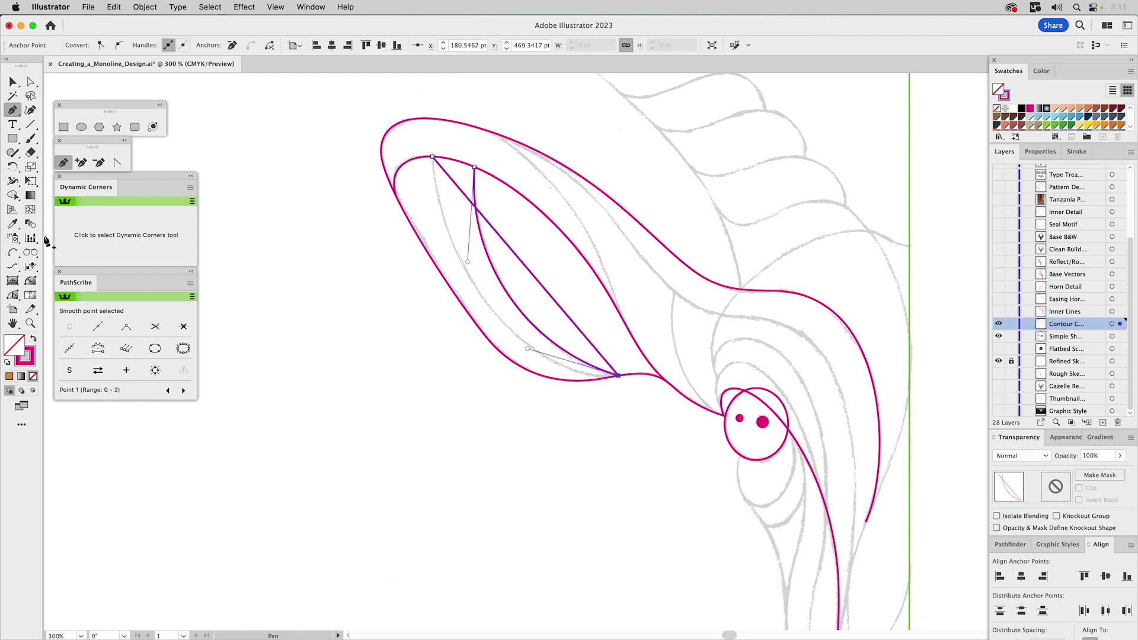
pyautogui.click(117, 162)
pyautogui.moveTo(506, 241); pyautogui.dragTo(437, 266)
pyautogui.moveTo(520, 324); pyautogui.dragTo(521, 378)
pyautogui.click(554, 315)
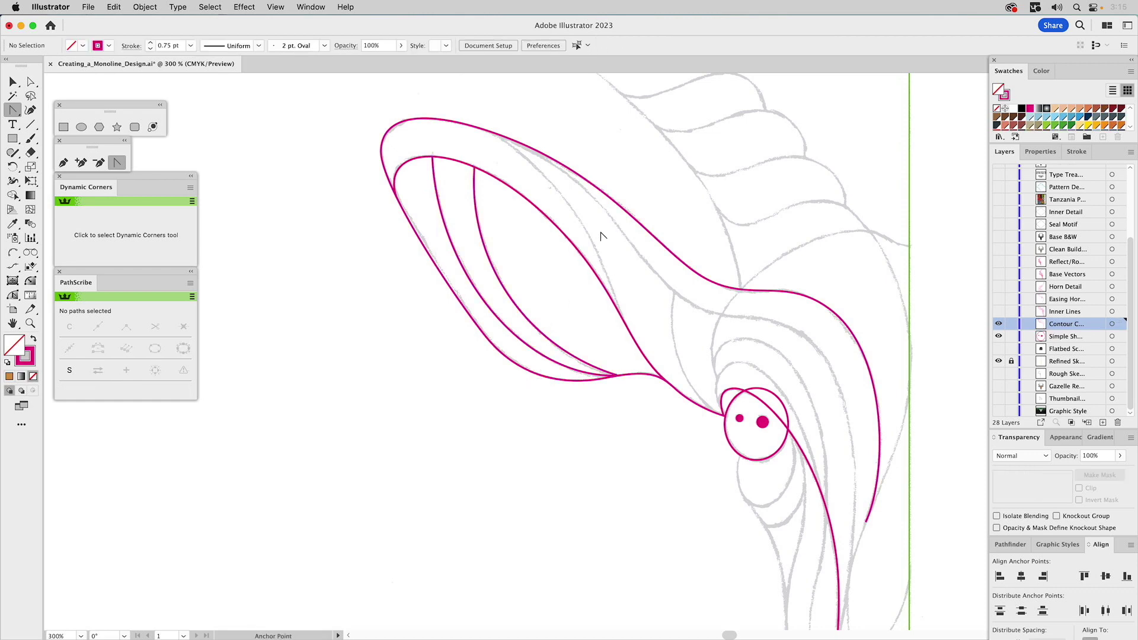
# Examine the anchor points of the face contour where it runs from the eye down to the muzzle.
pyautogui.moveTo(721, 469); pyautogui.dragTo(511, 252)
pyautogui.click(31, 323)
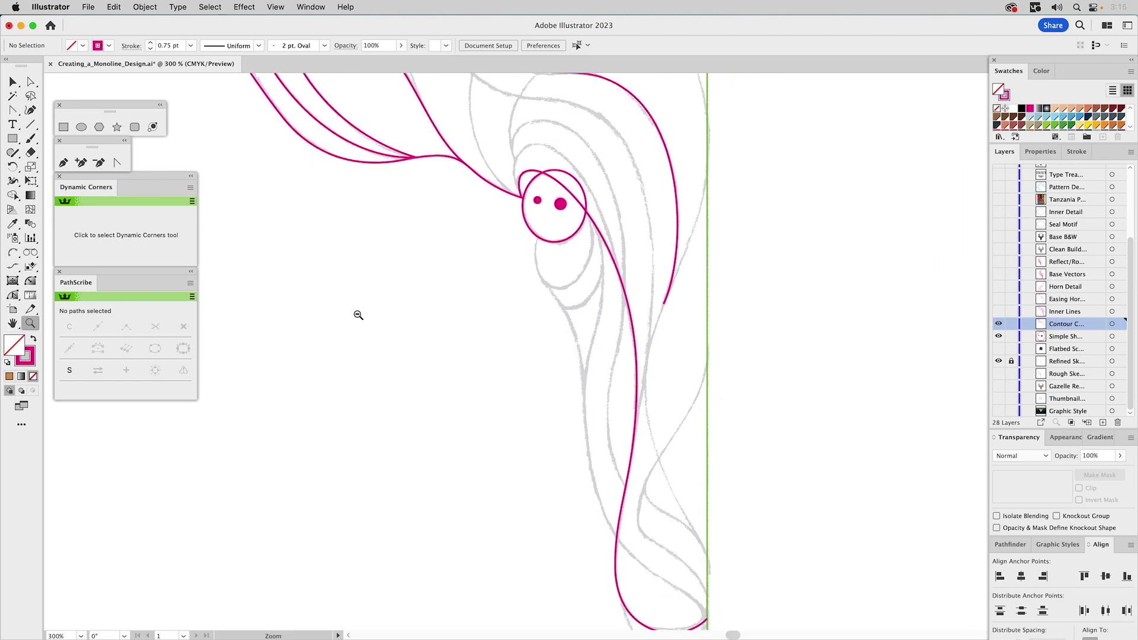
pyautogui.keyDown('alt'); pyautogui.click(519, 323); pyautogui.keyUp('alt')
pyautogui.moveTo(678, 316); pyautogui.dragTo(555, 296)
pyautogui.press('a')
pyautogui.click(572, 320)
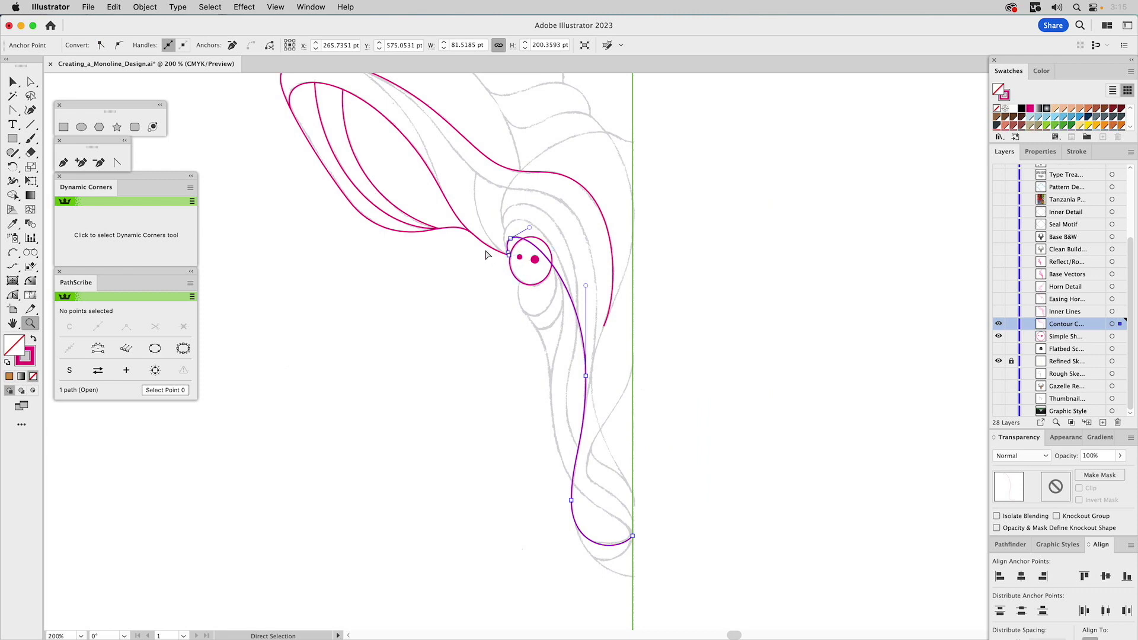
pyautogui.click(490, 250)
pyautogui.click(509, 251)
# Trim the part of the eye circle lying outside the face contour with the Shape Builder tool, leaving everything deselected.
pyautogui.press('v')
pyautogui.click(543, 229)
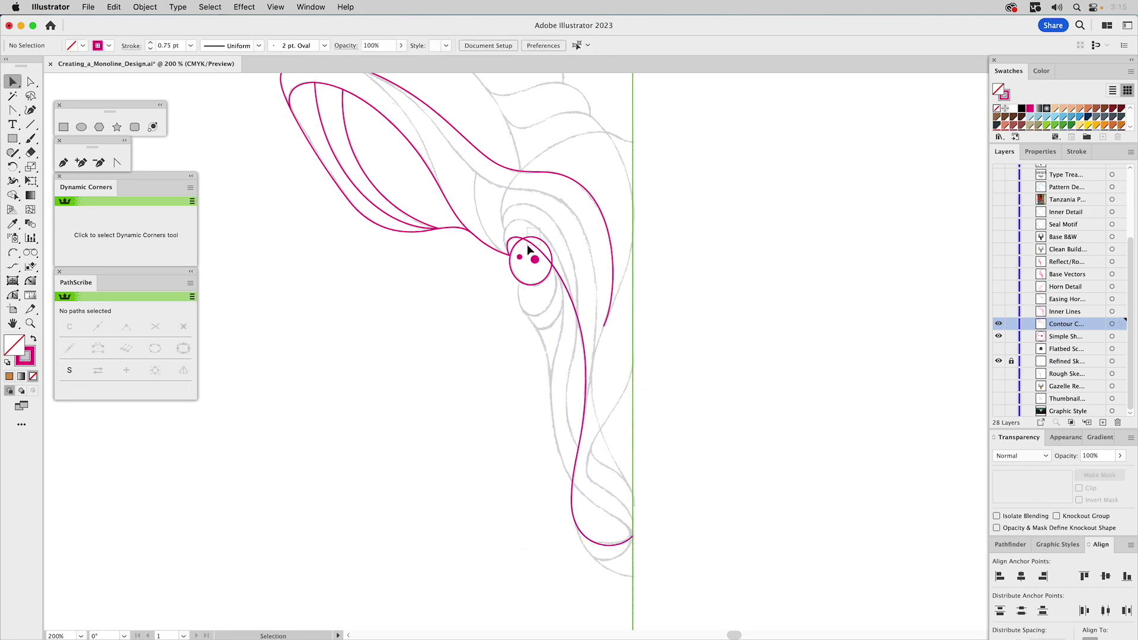
pyautogui.moveTo(528, 245); pyautogui.dragTo(528, 246)
pyautogui.click(13, 195)
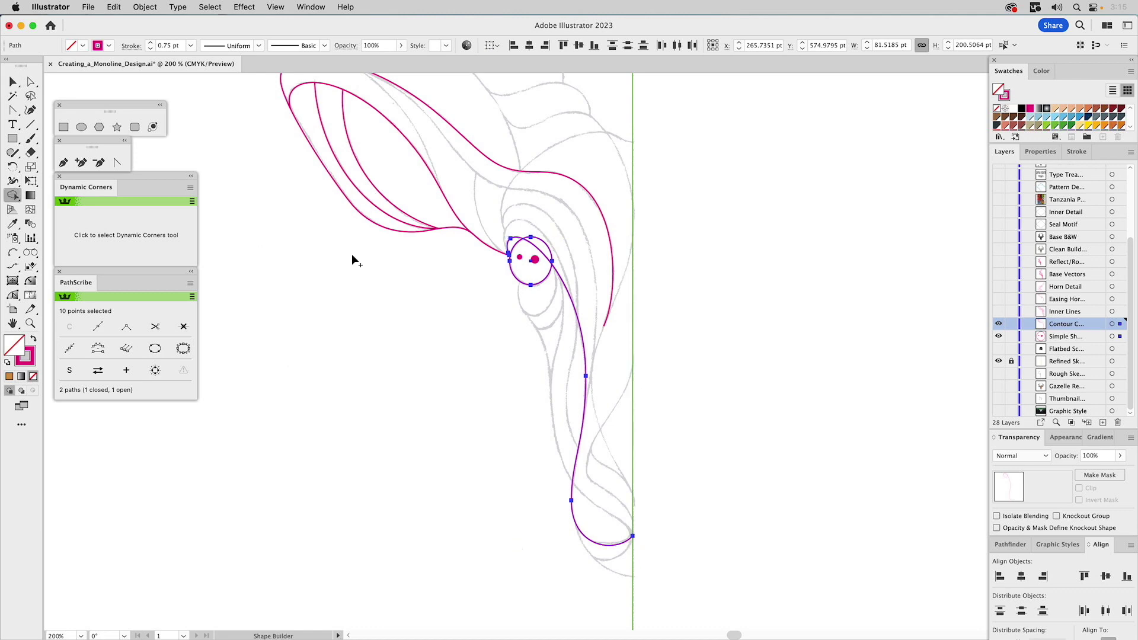
pyautogui.click(542, 239)
pyautogui.press('super+shift+a')
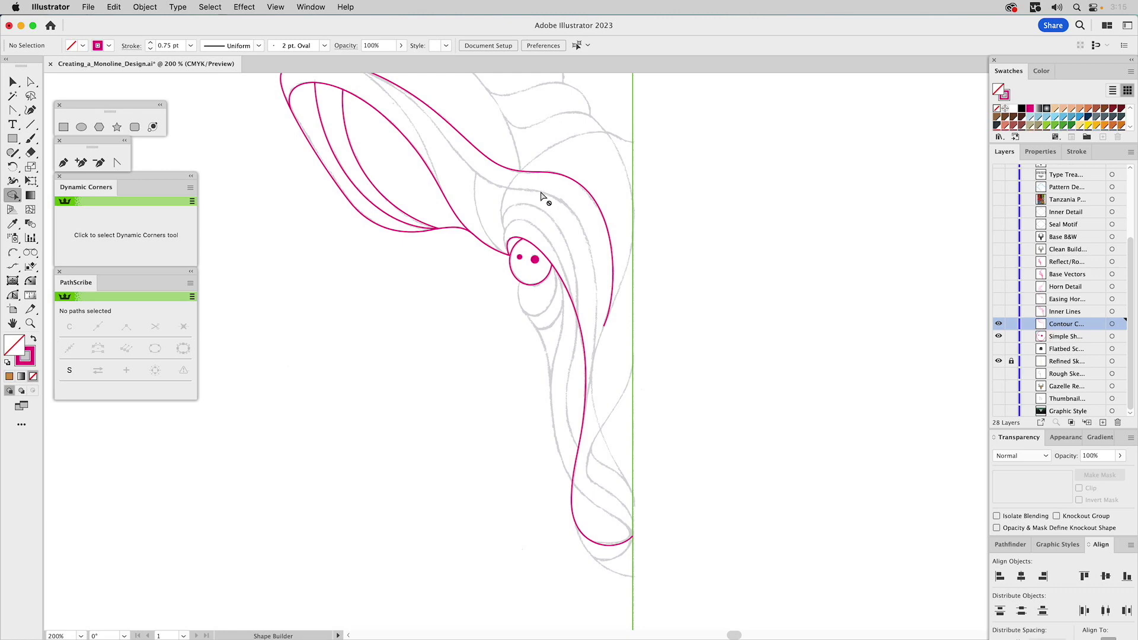
# Delete the inner ear contour together with the two curved lines drawn inside it.
pyautogui.press('v')
pyautogui.scroll(5, 442, 225)
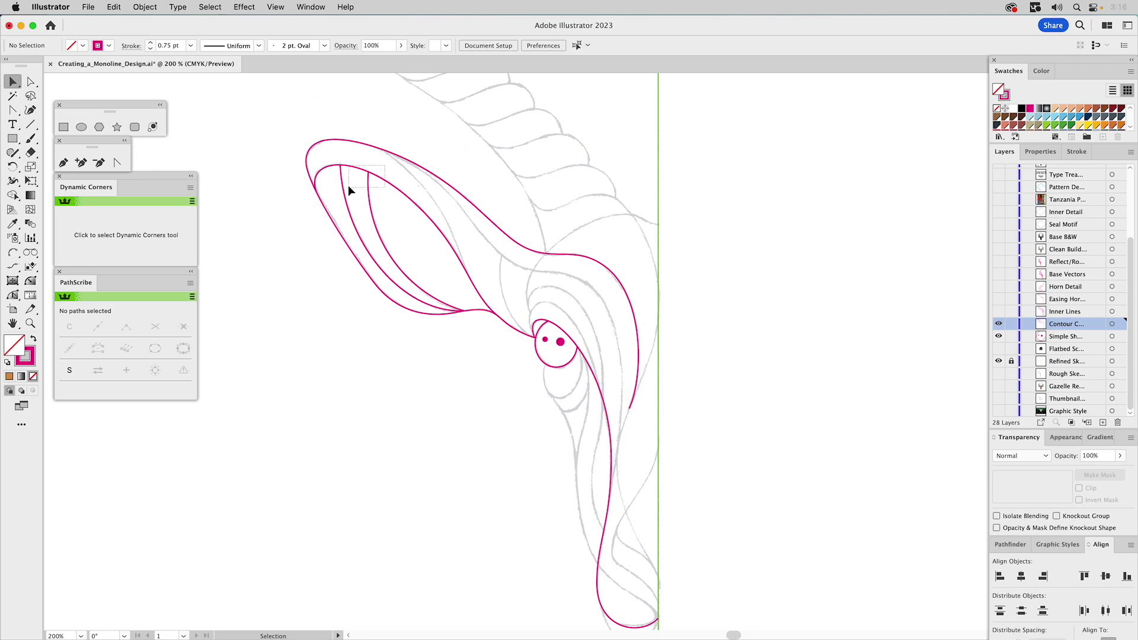
pyautogui.moveTo(340, 187); pyautogui.dragTo(338, 188)
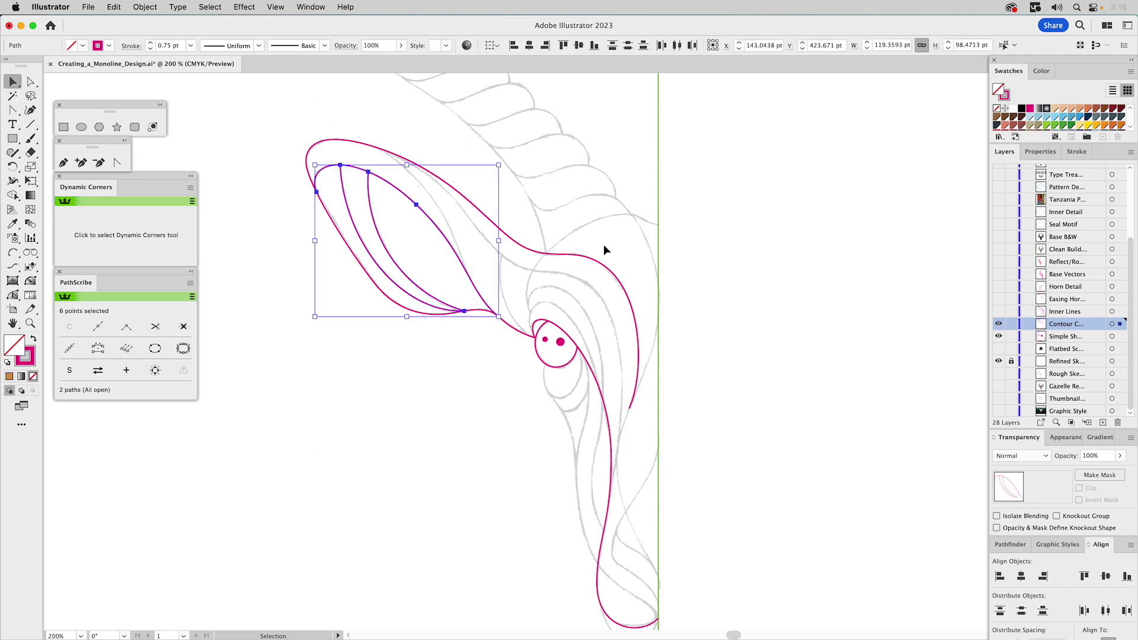
pyautogui.press('Delete')
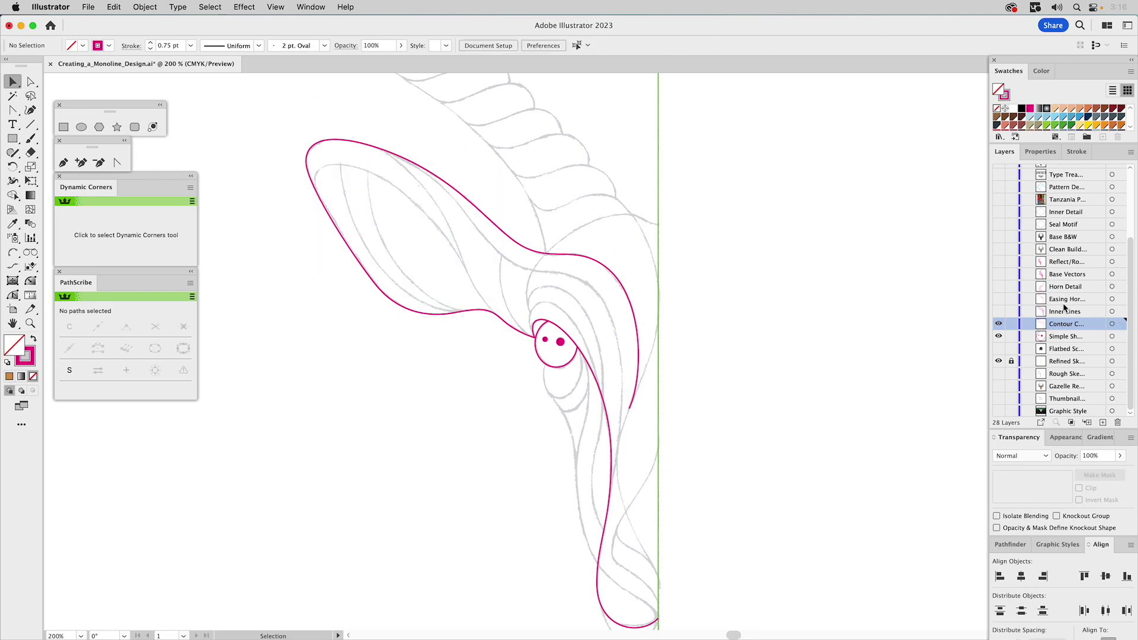
# Show the Inner Lines layer and examine its paths across the ear, eye and face.
pyautogui.click(998, 312)
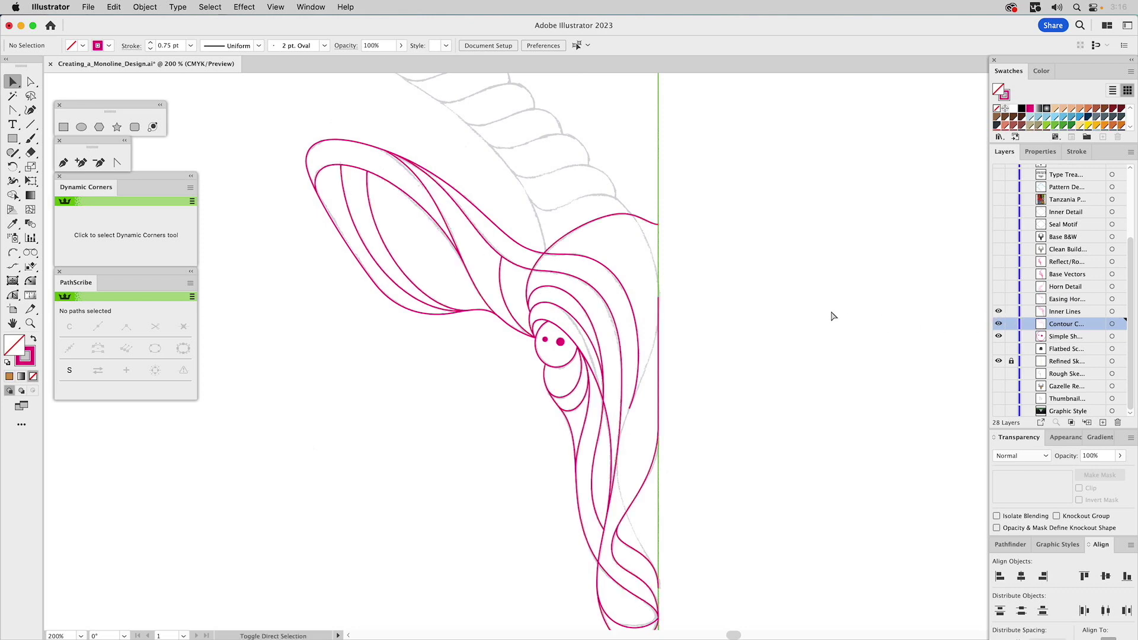
pyautogui.press('super+0')
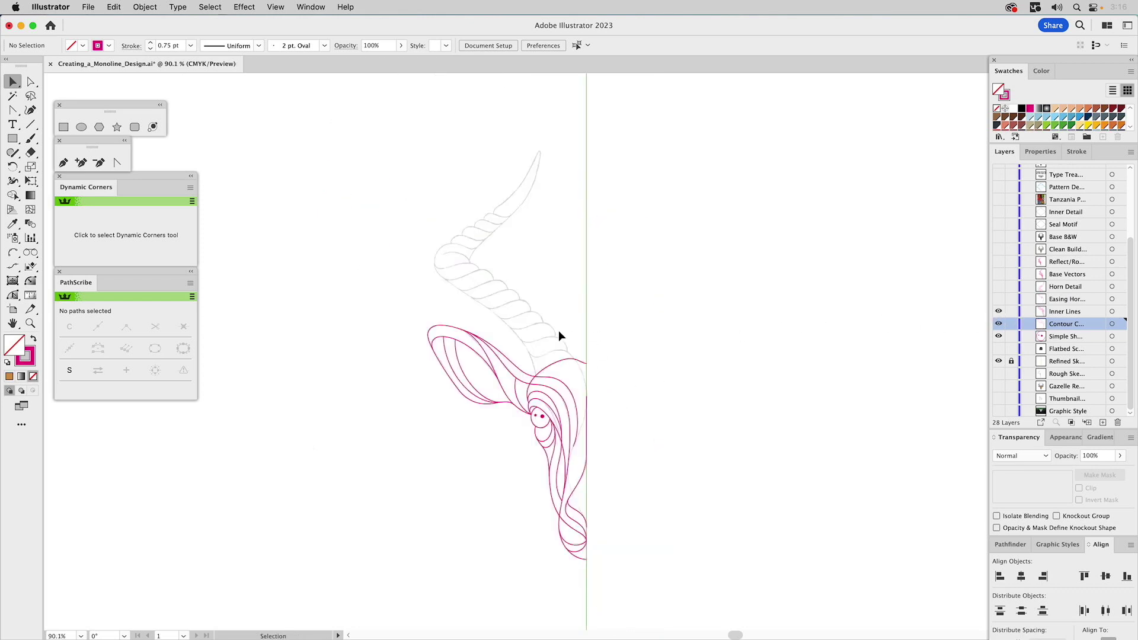
pyautogui.press('z')
pyautogui.moveTo(389, 287); pyautogui.dragTo(703, 611)
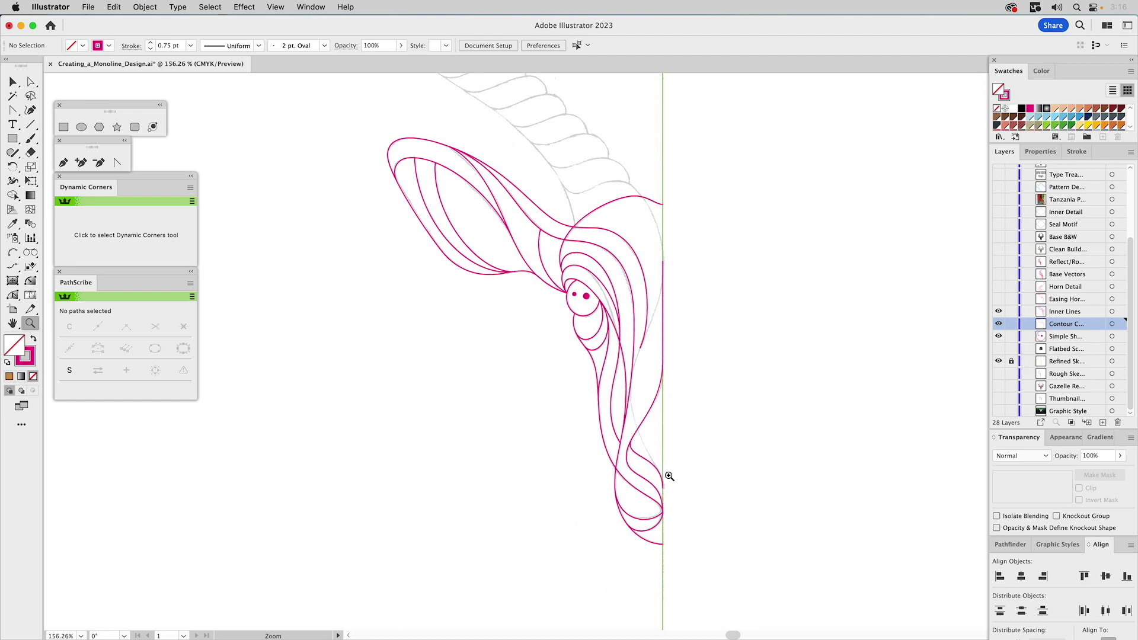
# Show the Easing Hor... layer and inspect its lowest horn ridge path, leaving everything deselected.
pyautogui.press('super')
pyautogui.click(998, 299)
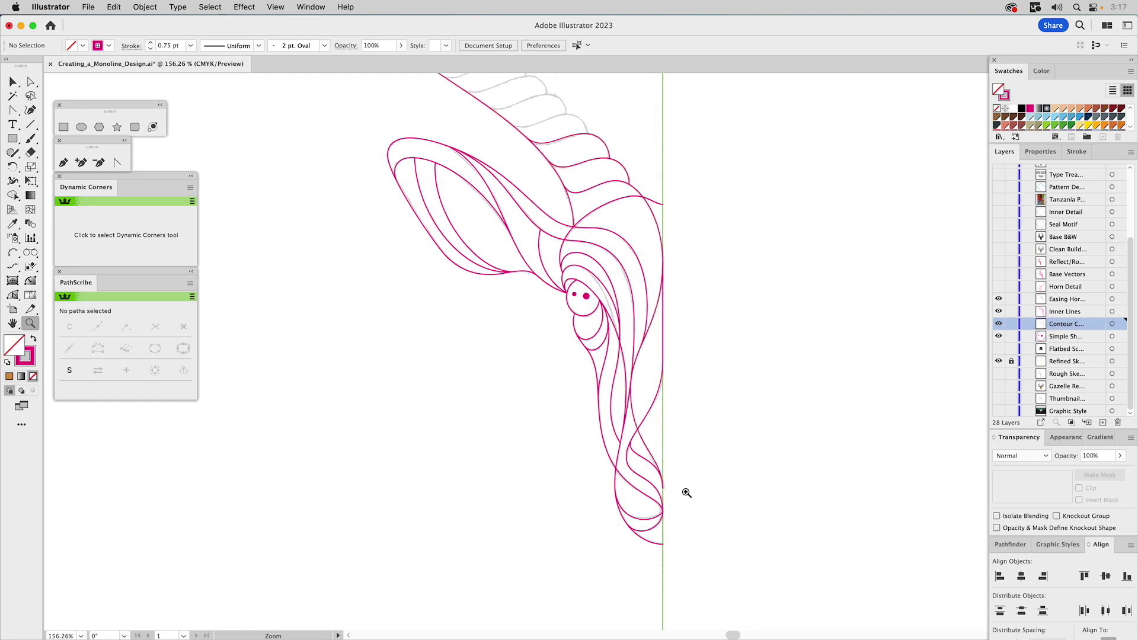
pyautogui.keyDown('super'); pyautogui.click(642, 439); pyautogui.keyUp('super')
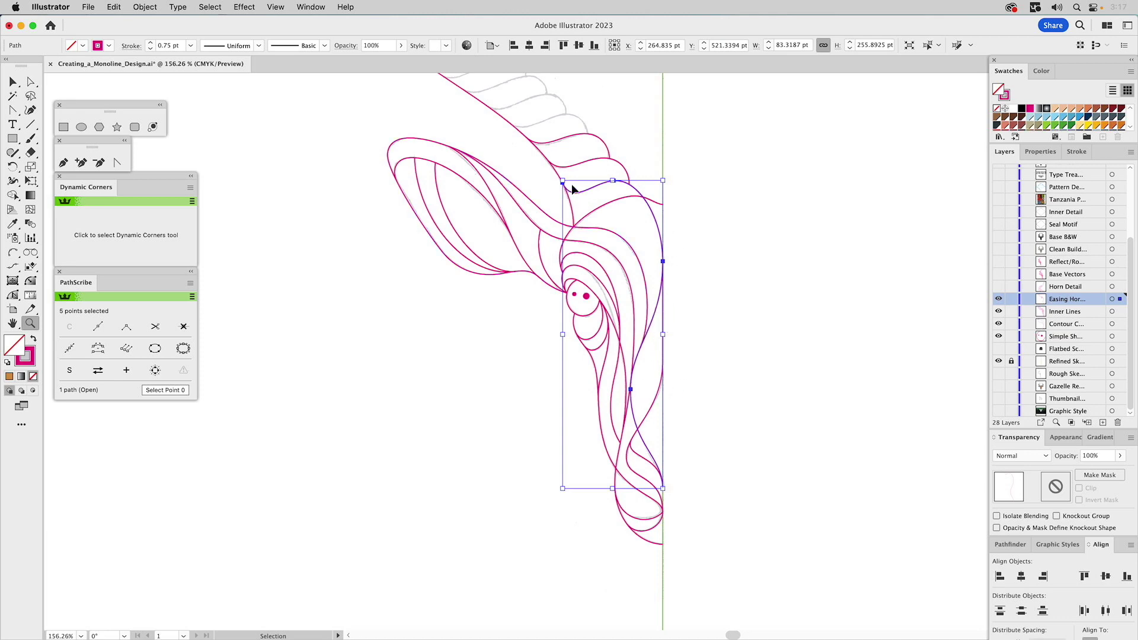
pyautogui.moveTo(615, 138); pyautogui.dragTo(661, 320)
pyautogui.moveTo(515, 242); pyautogui.dragTo(725, 399)
pyautogui.press('c')
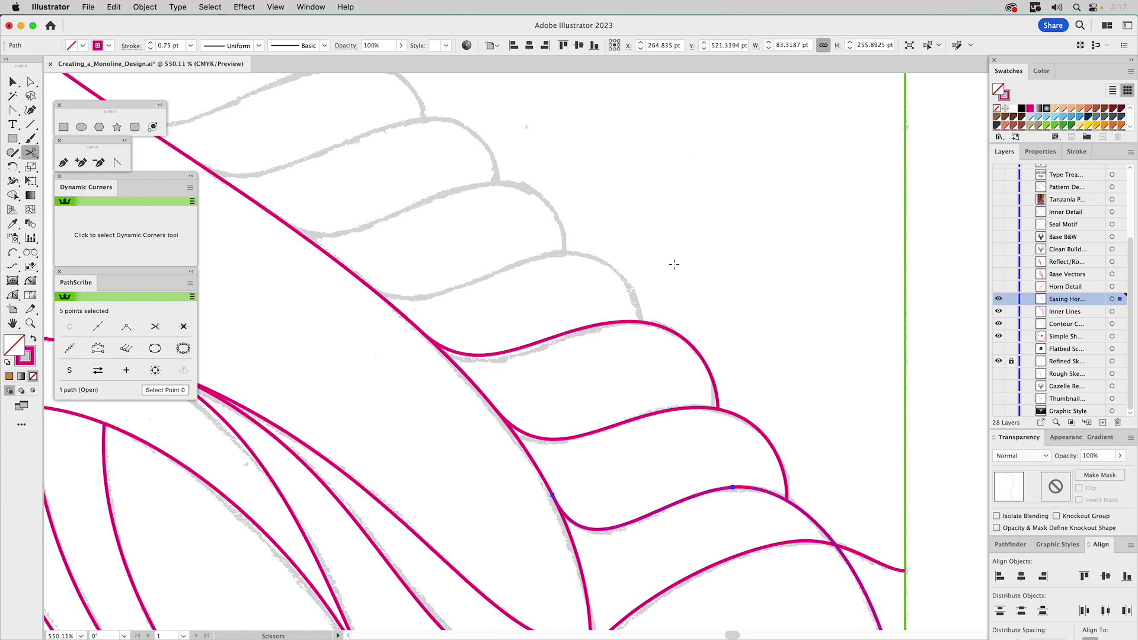
pyautogui.press('v')
pyautogui.click(673, 267)
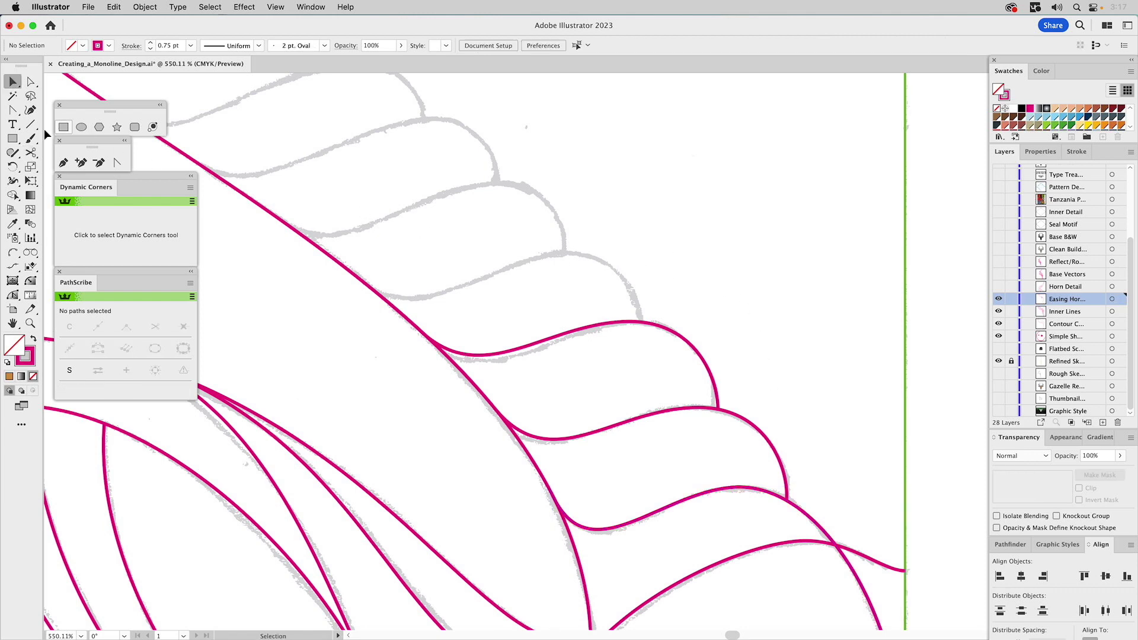
# Draw a three-anchor Pen path over the next sketched horn ridge, from the crest of the ridge below through its own crest to the horn contour.
pyautogui.click(62, 164)
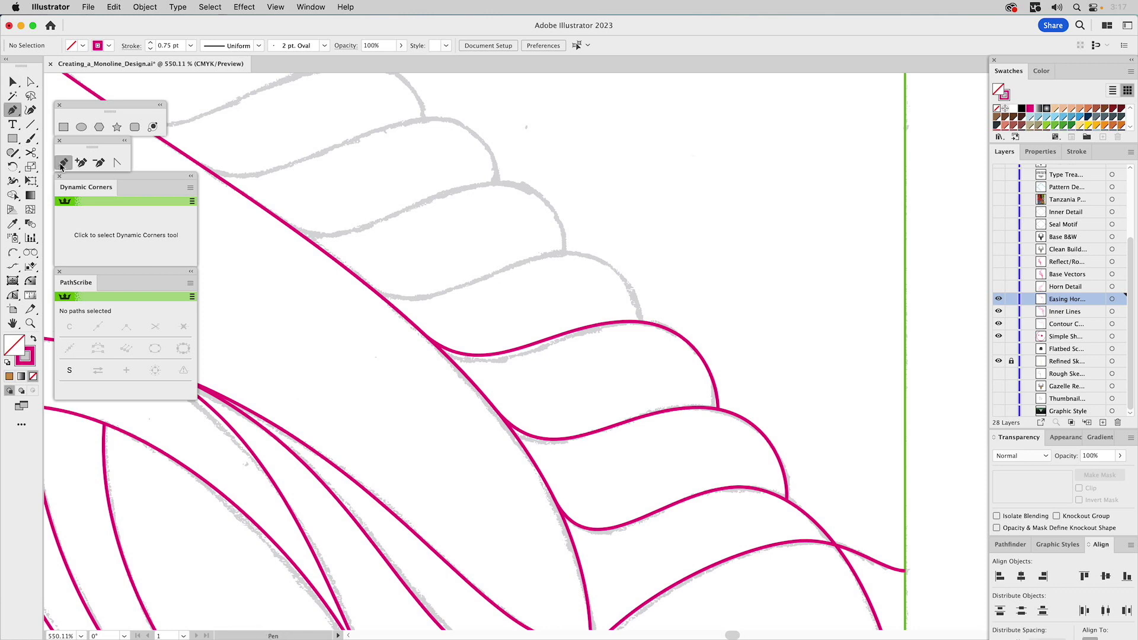
pyautogui.click(642, 323)
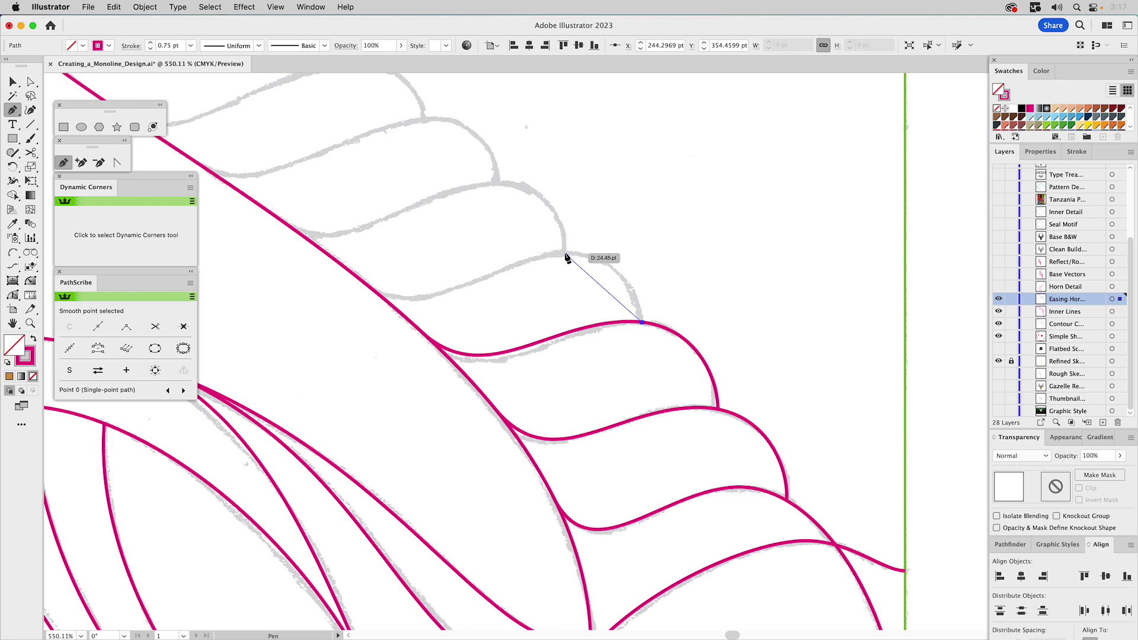
pyautogui.moveTo(564, 252); pyautogui.dragTo(517, 252)
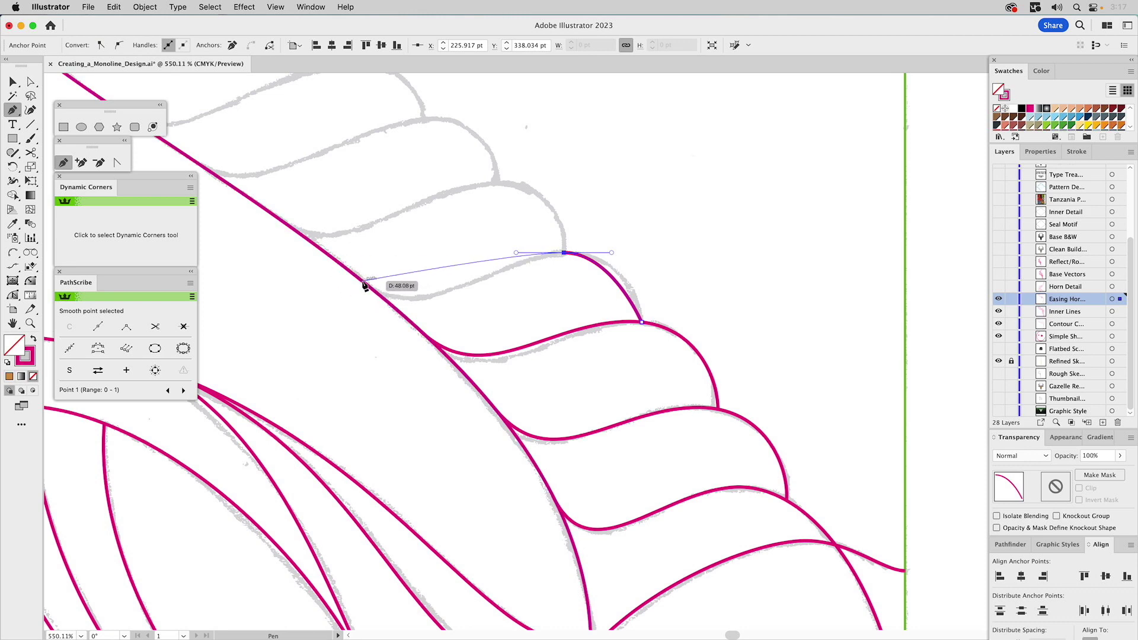
pyautogui.moveTo(363, 282)
pyautogui.mouseDown()
pyautogui.moveTo(372, 290)
pyautogui.moveTo(329, 255)
pyautogui.mouseUp()
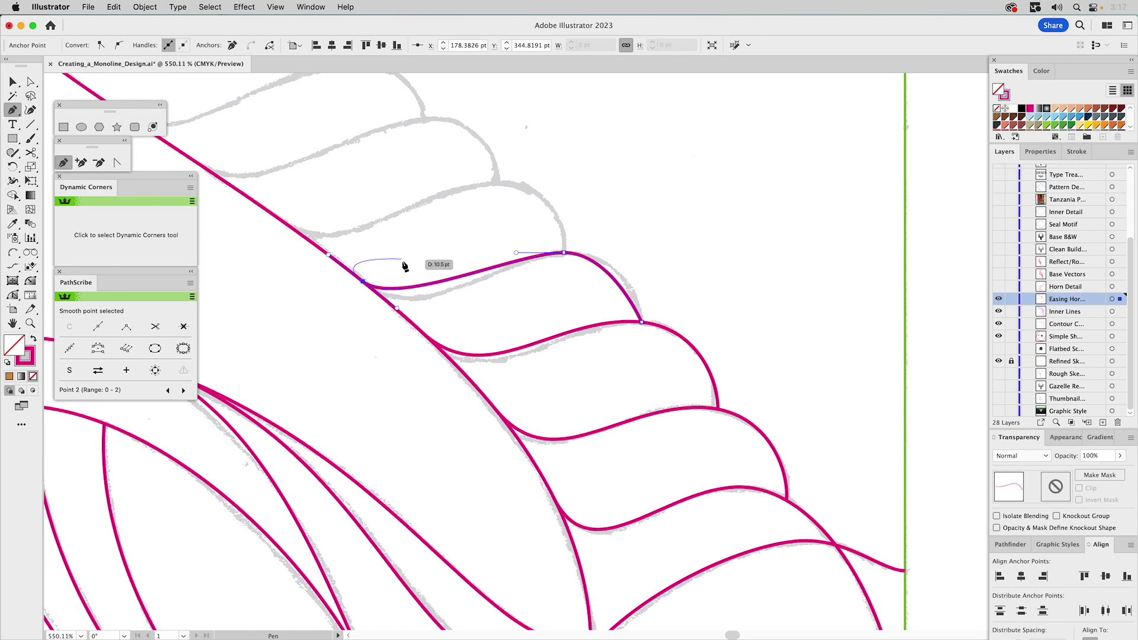
# Lengthen the new ridge curve's handles at the horn contour and at the outer side of its crest to match the sketch.
pyautogui.press('a')
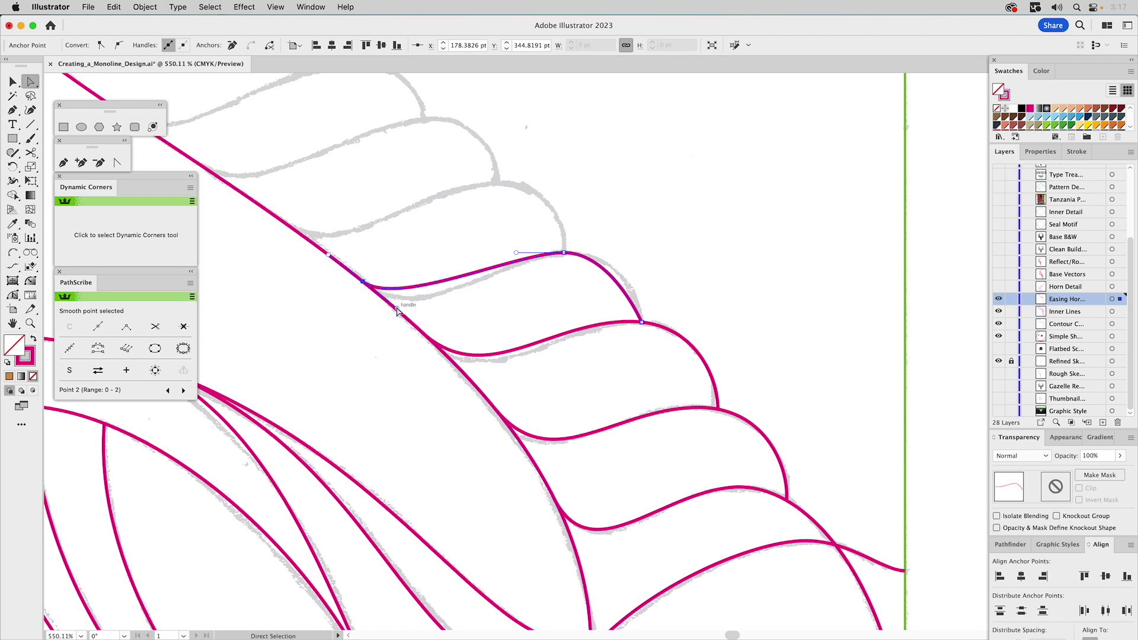
pyautogui.moveTo(397, 309); pyautogui.dragTo(414, 324)
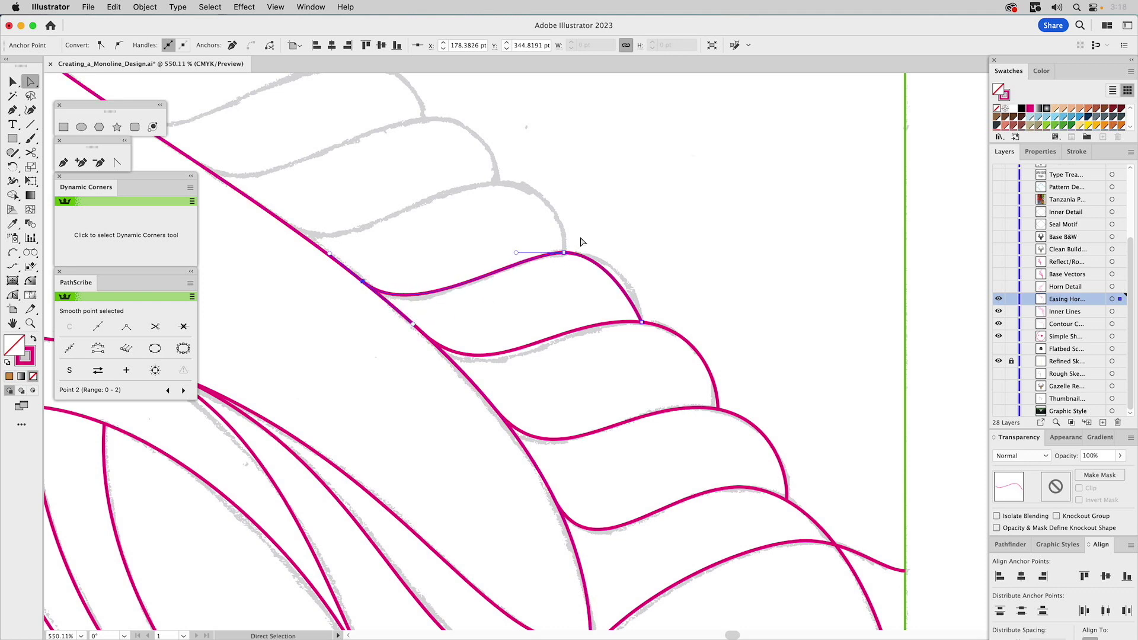
pyautogui.click(564, 254)
pyautogui.moveTo(611, 253); pyautogui.dragTo(638, 253)
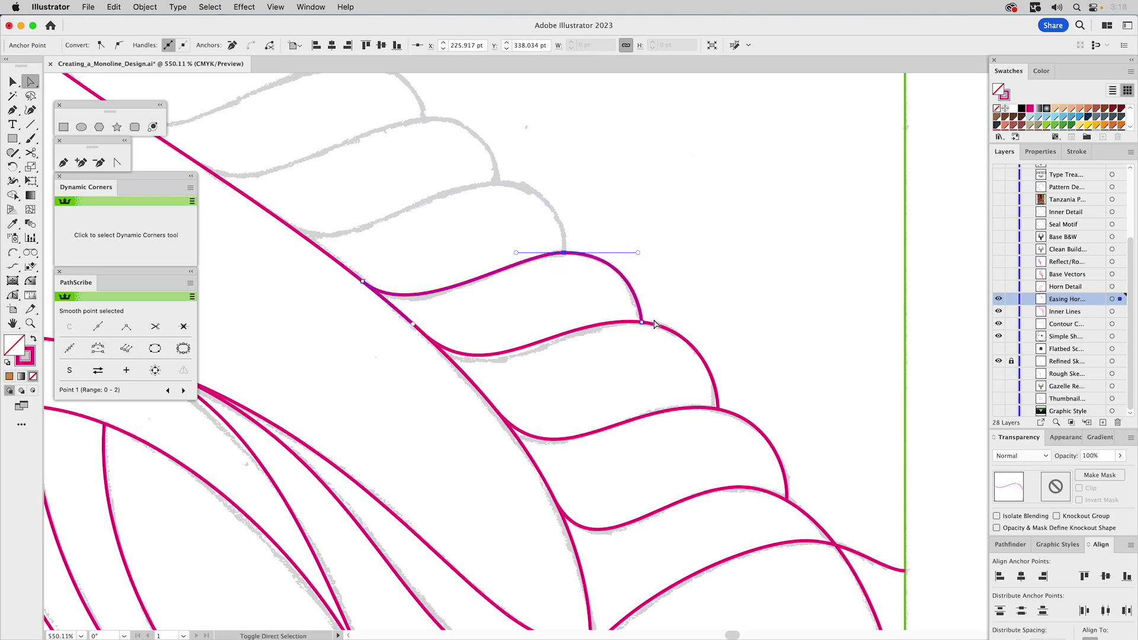
pyautogui.click(596, 218)
pyautogui.moveTo(573, 238); pyautogui.dragTo(550, 264)
pyautogui.moveTo(638, 254); pyautogui.dragTo(638, 255)
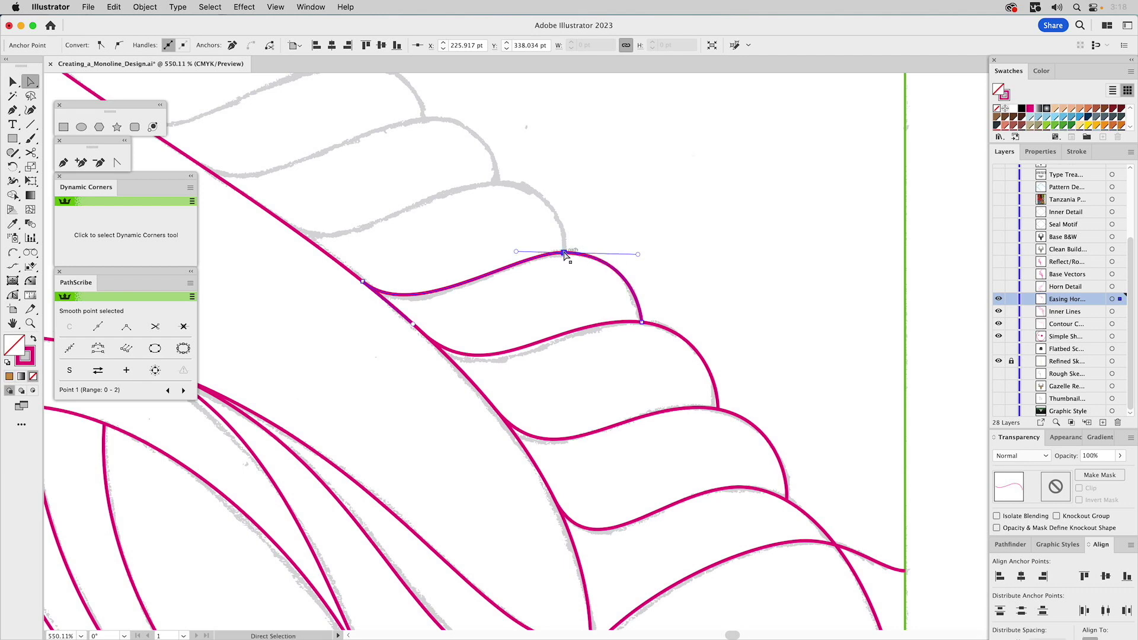
# Remove the unused outer handle from the ridge's horn-contour anchor and level the crest's handles, leaving everything deselected.
pyautogui.click(363, 282)
pyautogui.hotkey('shift', 'c')
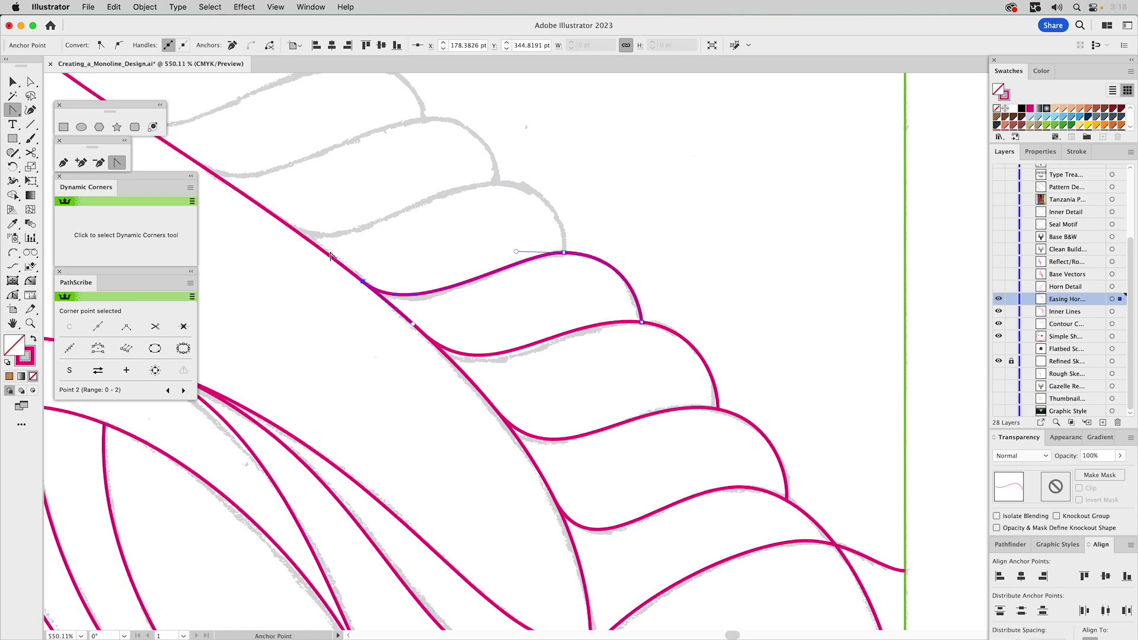
pyautogui.press('super+shift+a')
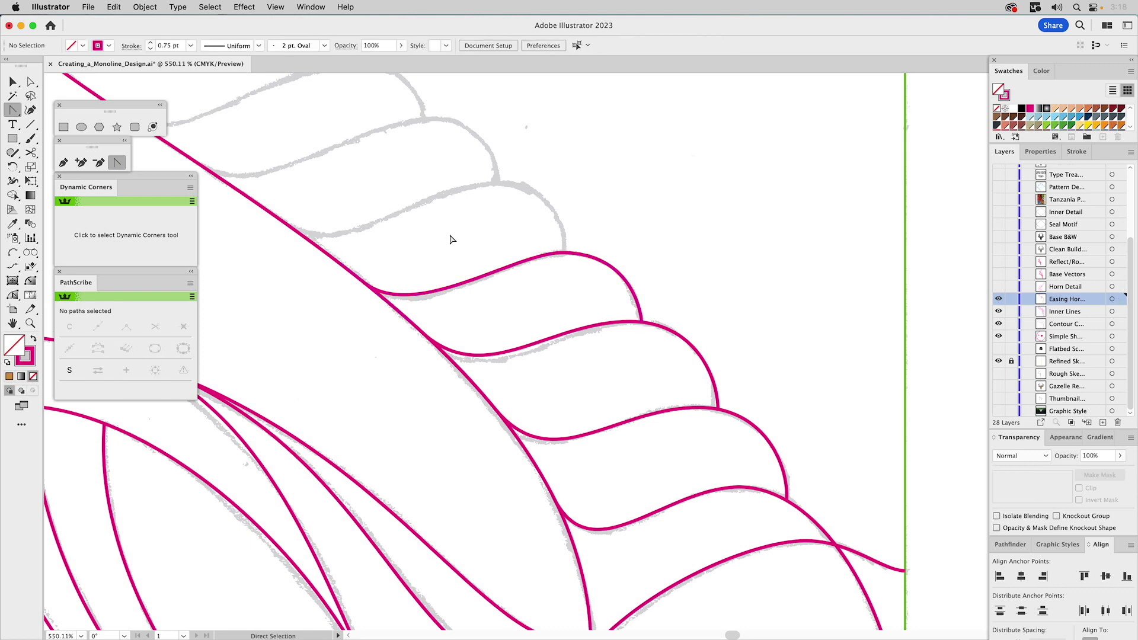
pyautogui.press('a')
pyautogui.click(564, 253)
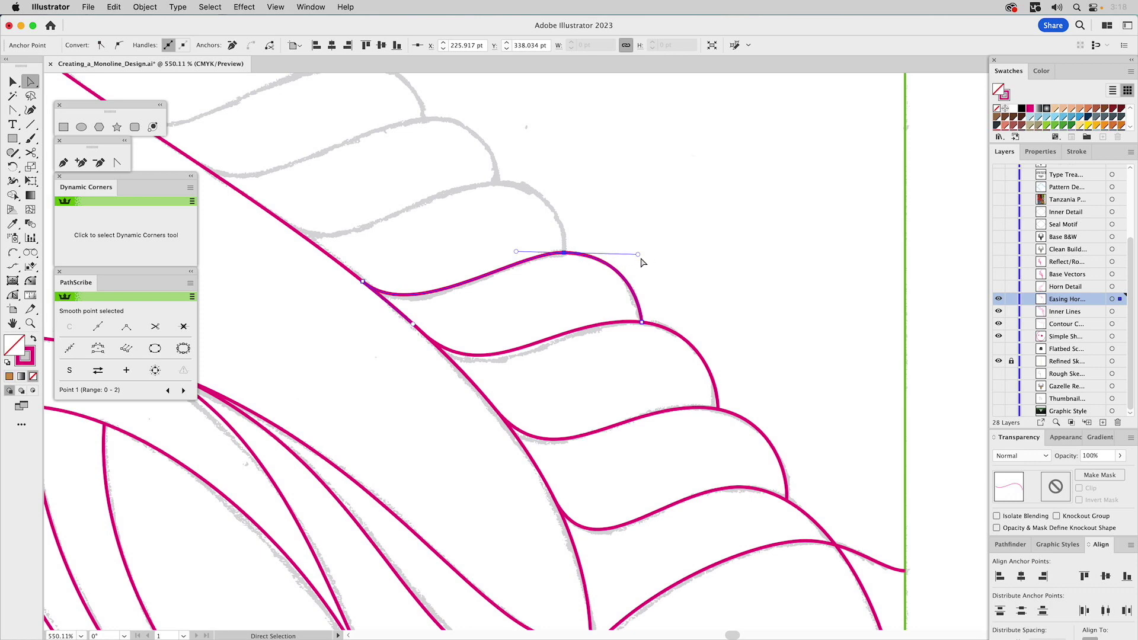
pyautogui.moveTo(636, 256); pyautogui.dragTo(635, 252)
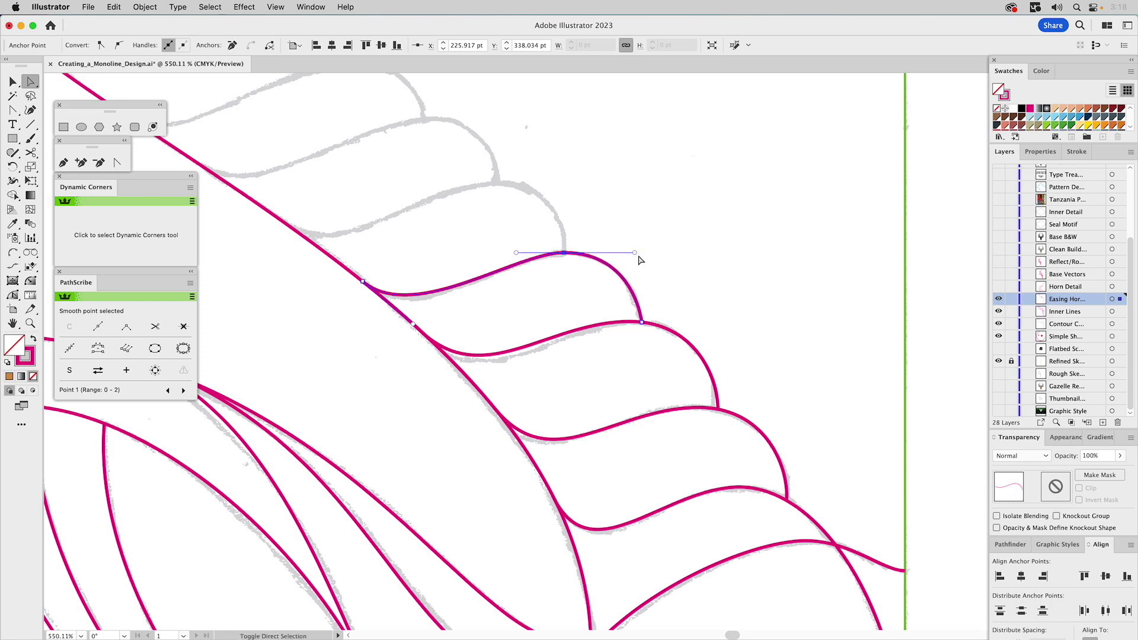
pyautogui.press('v')
pyautogui.press('super+shift+a')
# Duplicate the finished ridge curve and snap the copy's outer end to the crest of the original ridge.
pyautogui.moveTo(603, 231); pyautogui.dragTo(688, 327)
pyautogui.click(681, 355)
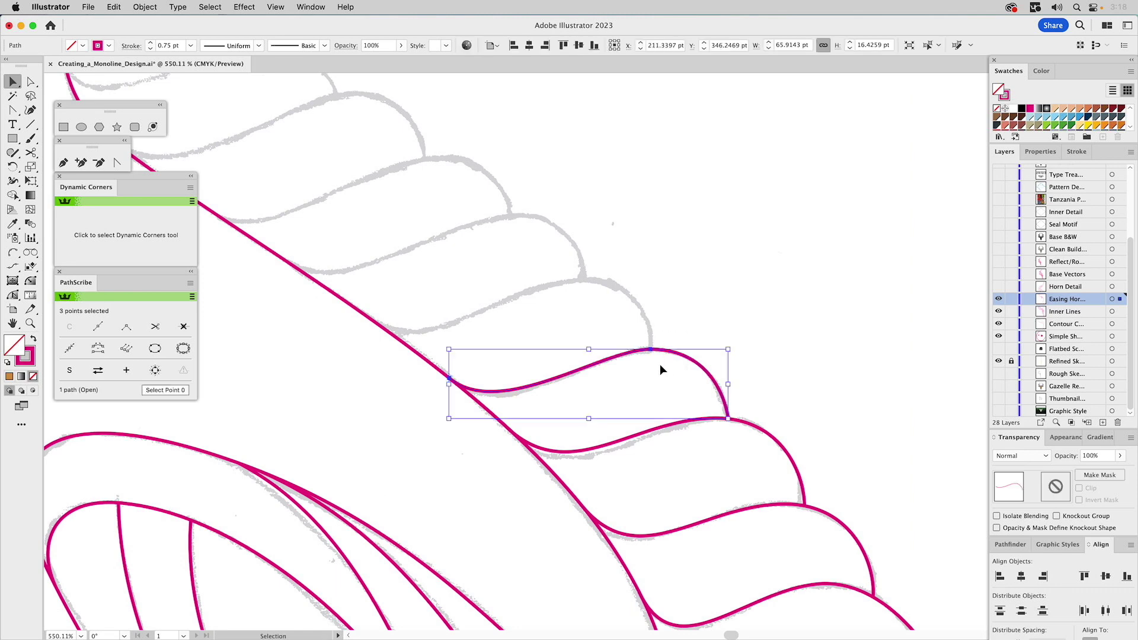
pyautogui.press('a')
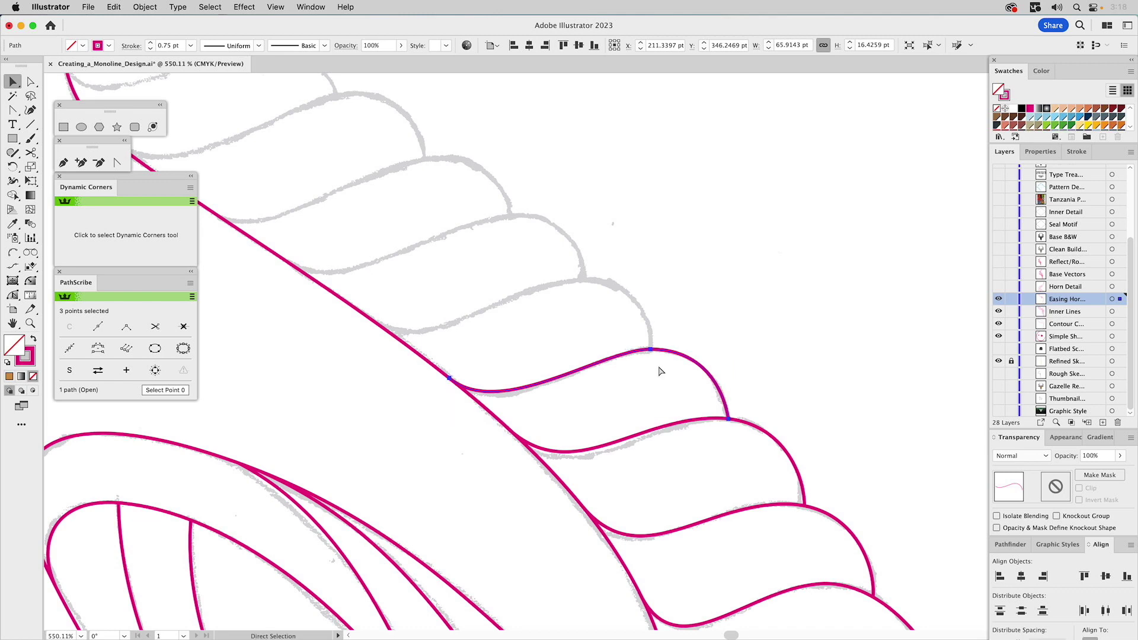
pyautogui.press('v')
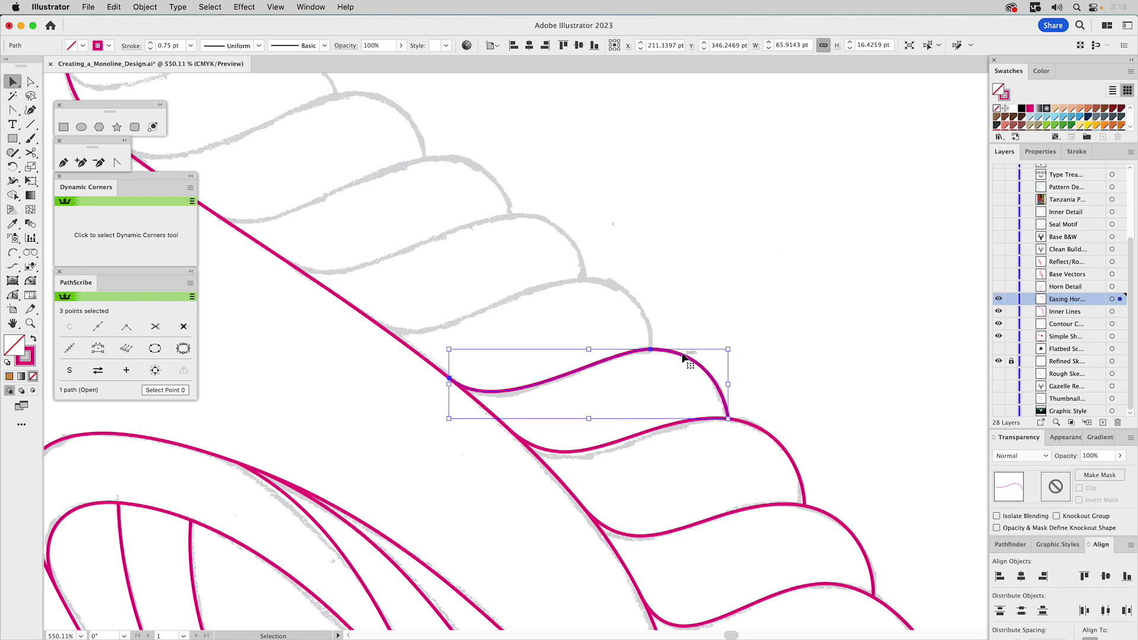
pyautogui.moveTo(683, 356); pyautogui.dragTo(624, 264)
pyautogui.press('a')
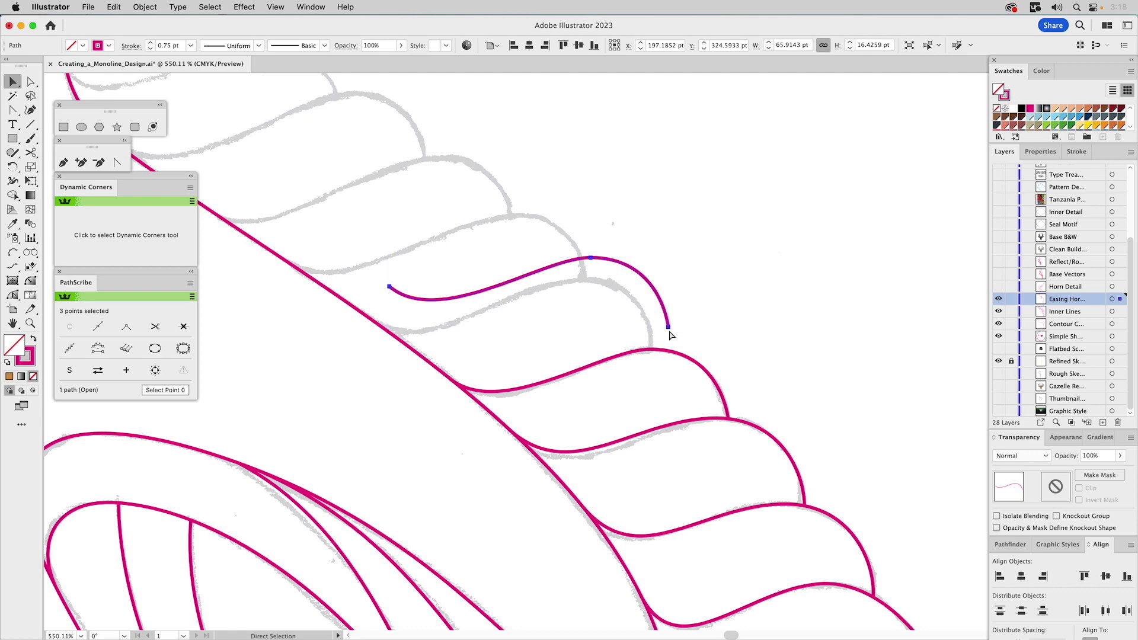
pyautogui.moveTo(669, 333); pyautogui.dragTo(652, 351)
# Fit the copied ridge to the sketch by moving its crest anchor and horn-contour anchor and lengthening the crest's inner handle.
pyautogui.press('a')
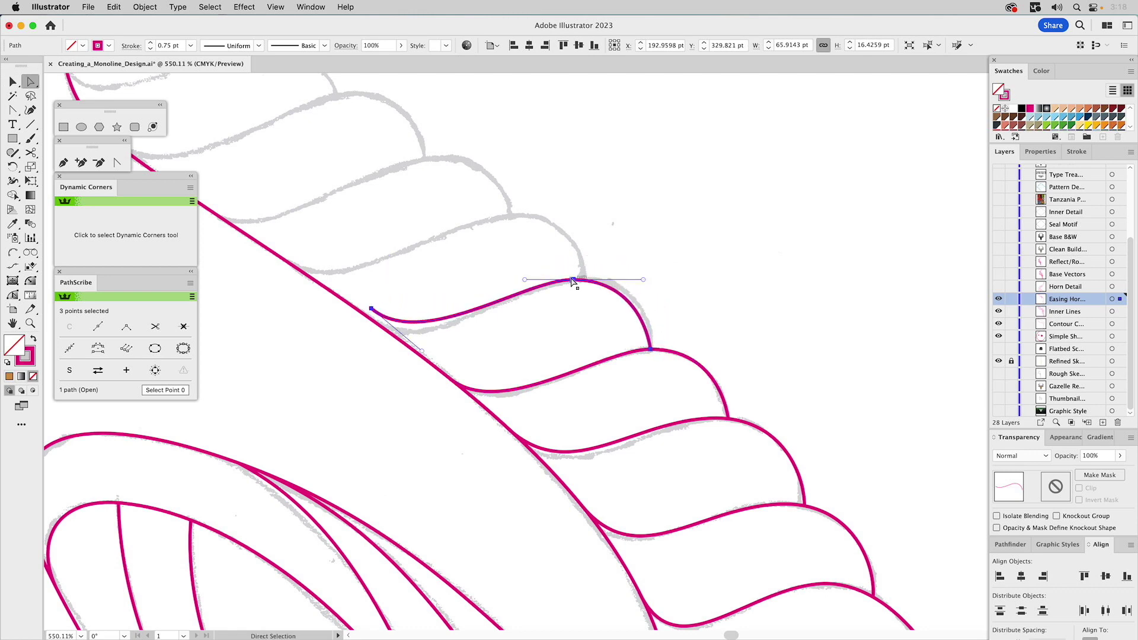
pyautogui.click(573, 280)
pyautogui.moveTo(573, 281); pyautogui.dragTo(585, 279)
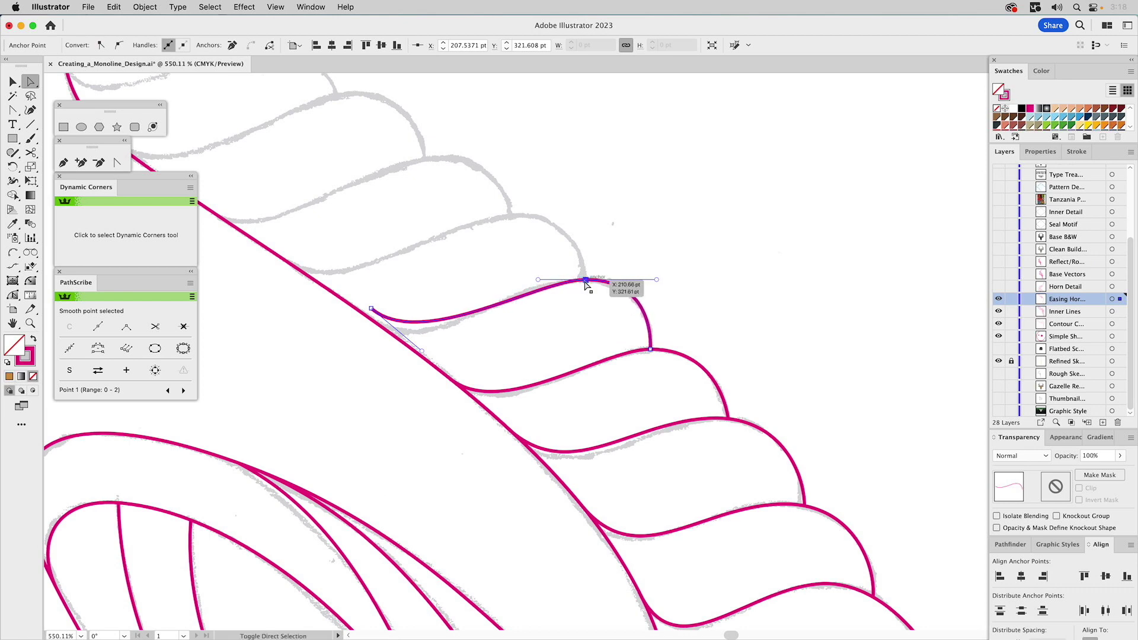
pyautogui.moveTo(371, 309); pyautogui.dragTo(371, 319)
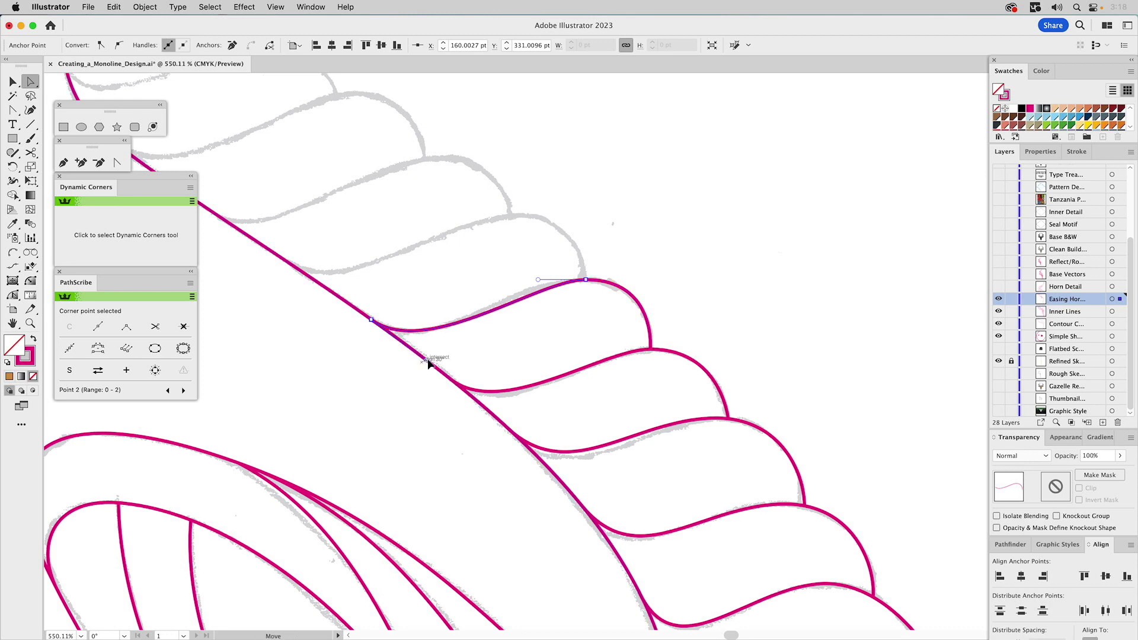
pyautogui.moveTo(538, 279); pyautogui.dragTo(512, 279)
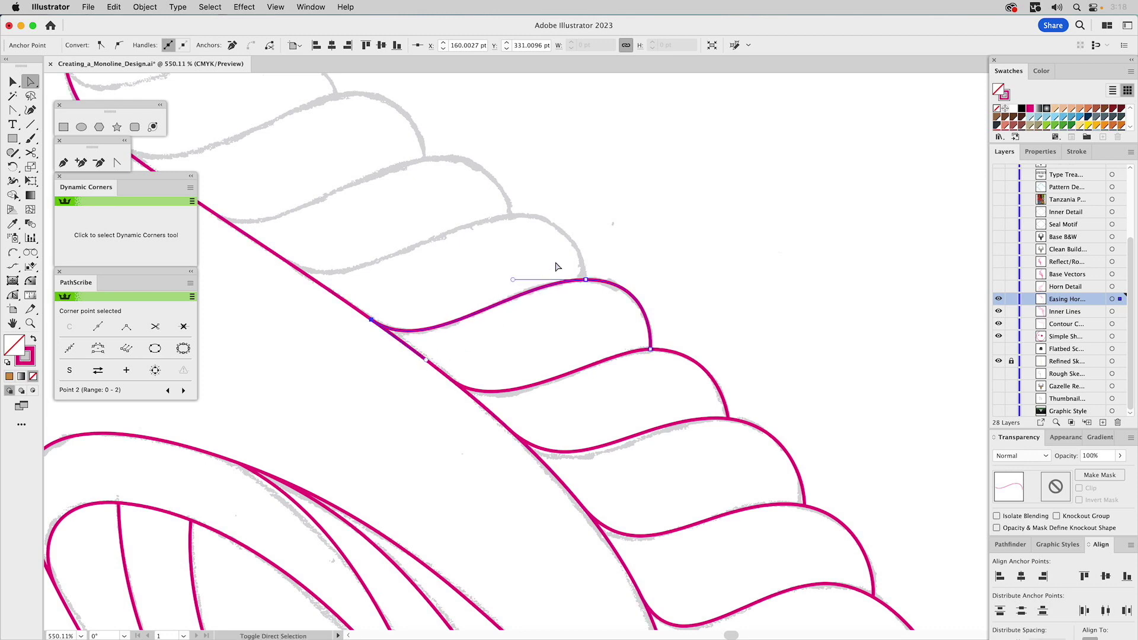
pyautogui.click(661, 234)
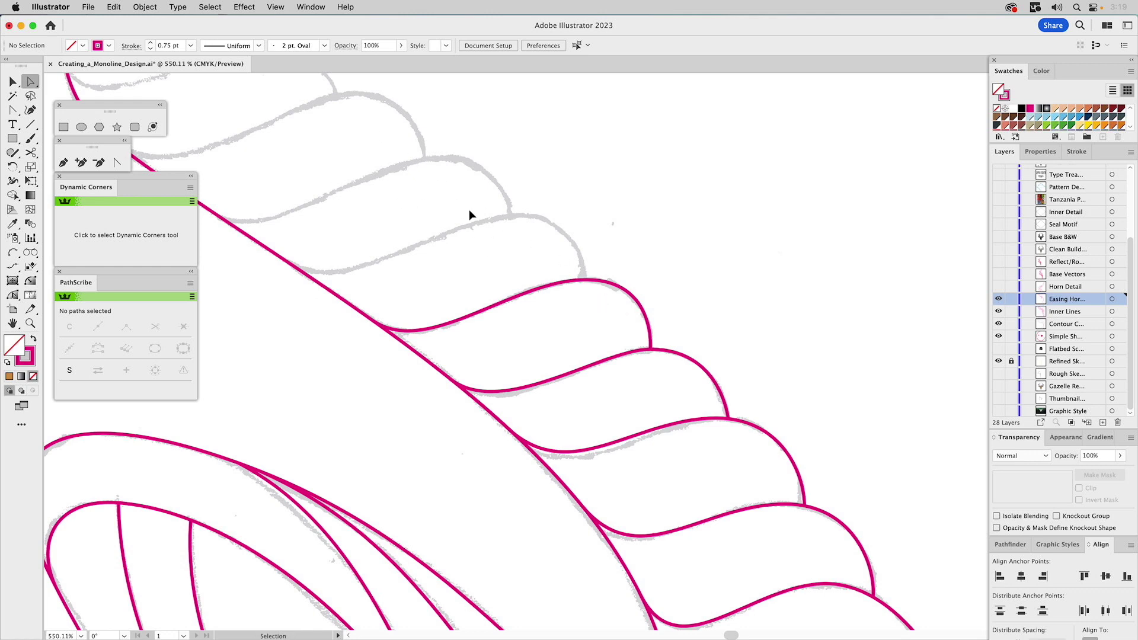
# Show the Horn Detail layer containing the remaining horn ridges.
pyautogui.press('super+0')
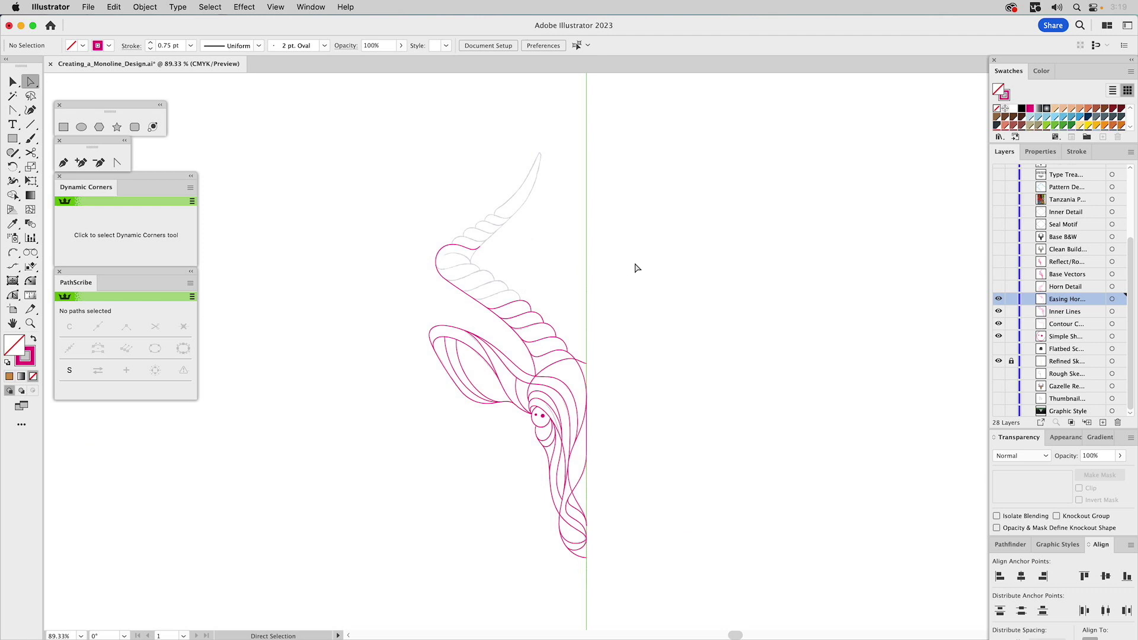
pyautogui.press('v')
pyautogui.click(999, 287)
# Trim the short ridge end that overshoots the crest of the neighbouring ridge with the Shape Builder tool, leaving everything deselected.
pyautogui.click(30, 323)
pyautogui.moveTo(500, 291); pyautogui.dragTo(545, 327)
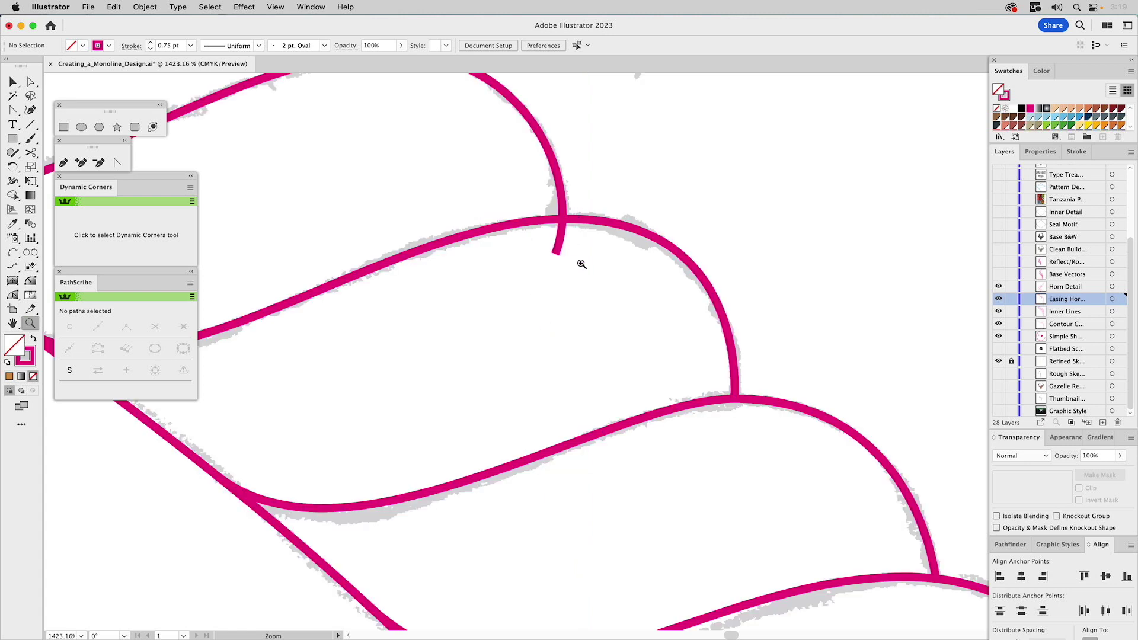
pyautogui.press('v')
pyautogui.moveTo(609, 171); pyautogui.dragTo(516, 256)
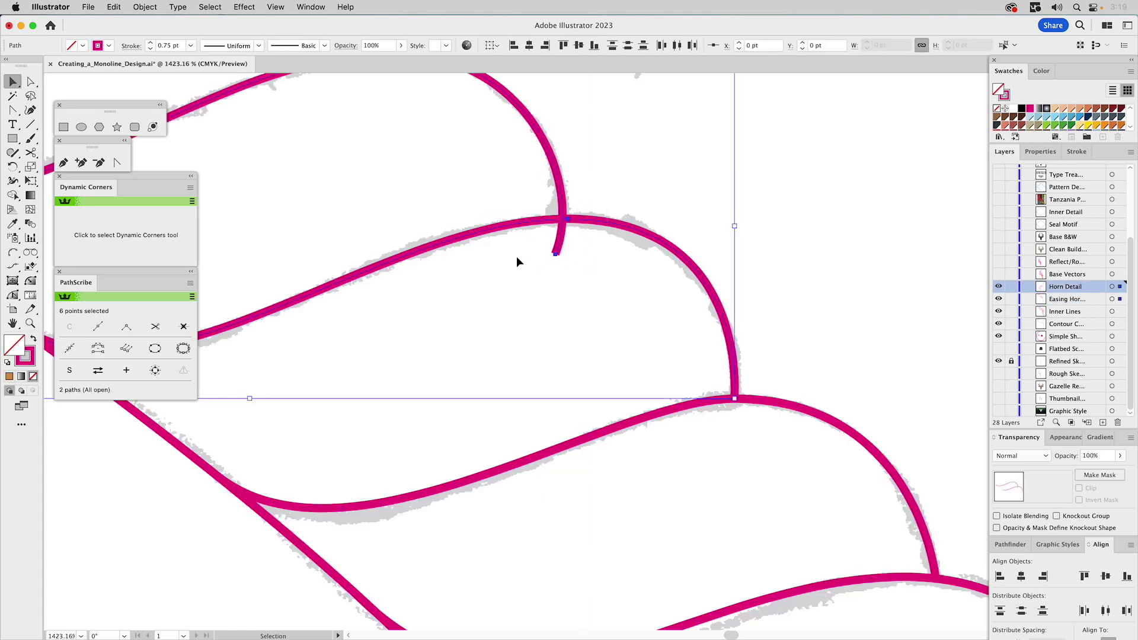
pyautogui.click(13, 196)
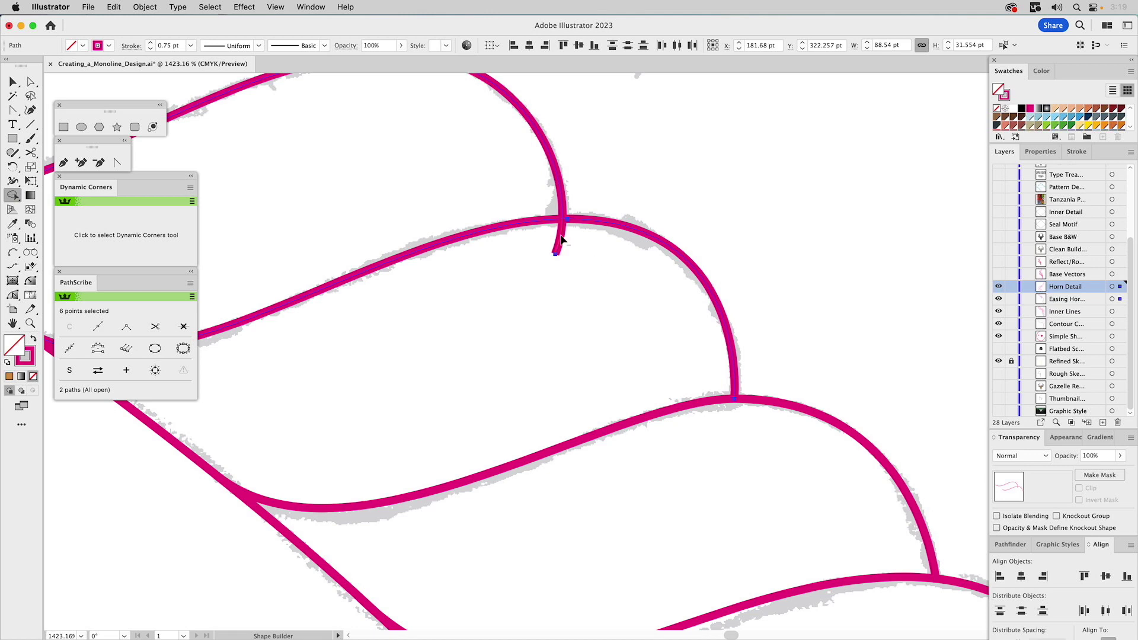
pyautogui.press('super+shift+a')
pyautogui.press('super+0')
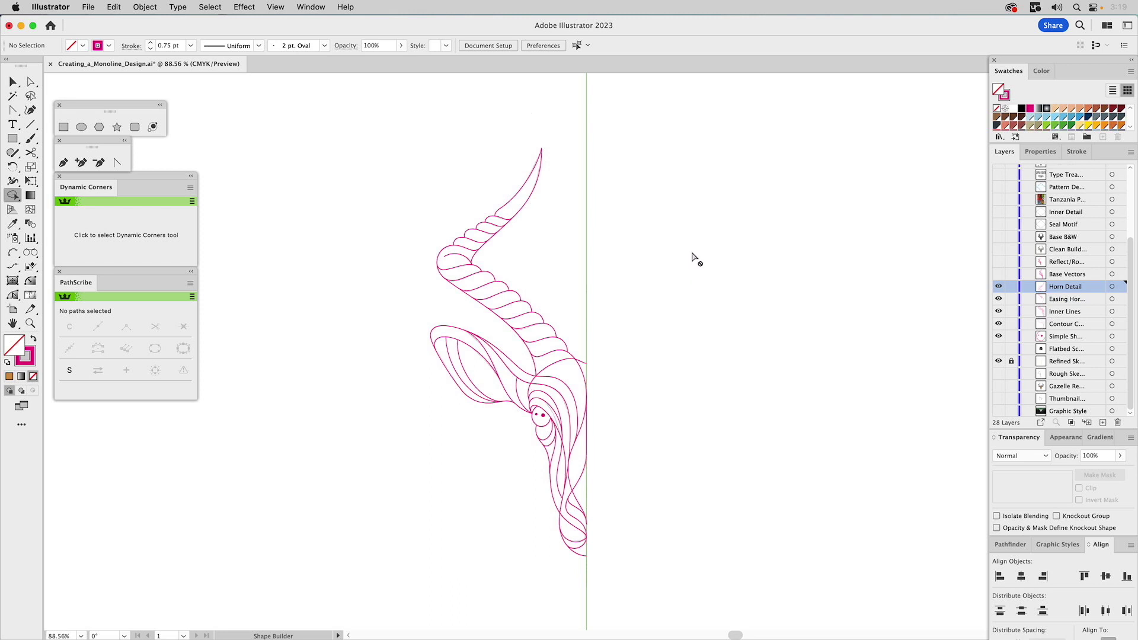
# Hide the layers from Horn Detail down to Simple Sh... and show the Reflect/Ro... layer instead.
pyautogui.click(999, 274)
pyautogui.moveTo(1000, 286); pyautogui.dragTo(999, 336)
pyautogui.click(999, 262)
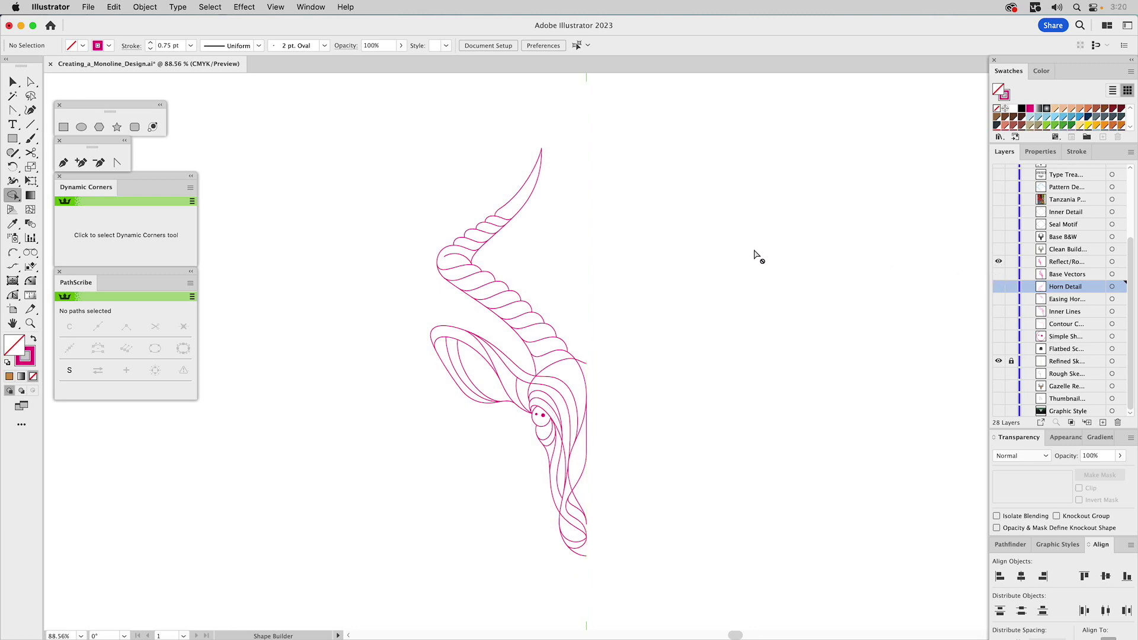
# Round the pointed anchor at the horn's tip with its live corner widget, turning on the corner widget display.
pyautogui.press('z')
pyautogui.moveTo(462, 117); pyautogui.dragTo(617, 257)
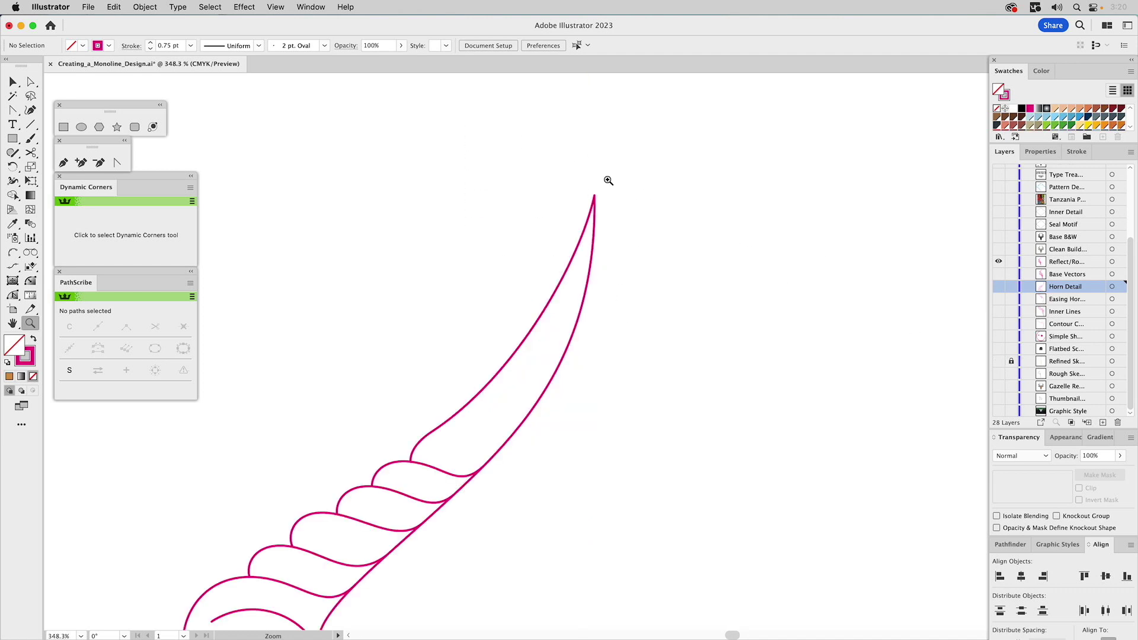
pyautogui.click(32, 283)
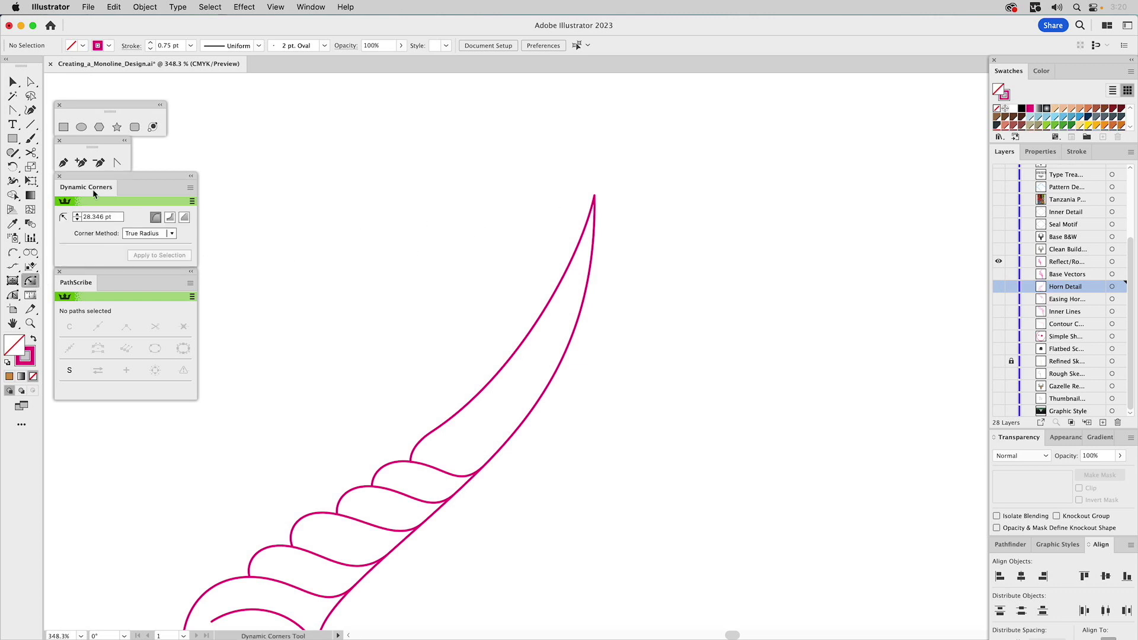
pyautogui.press('a')
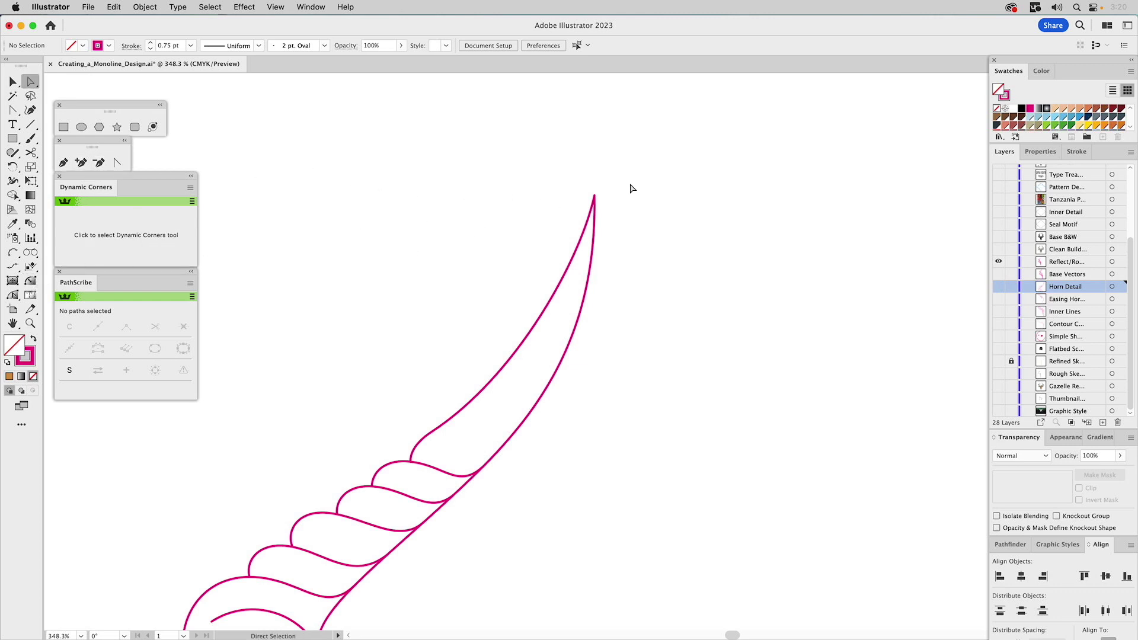
pyautogui.click(594, 196)
pyautogui.click(306, 8)
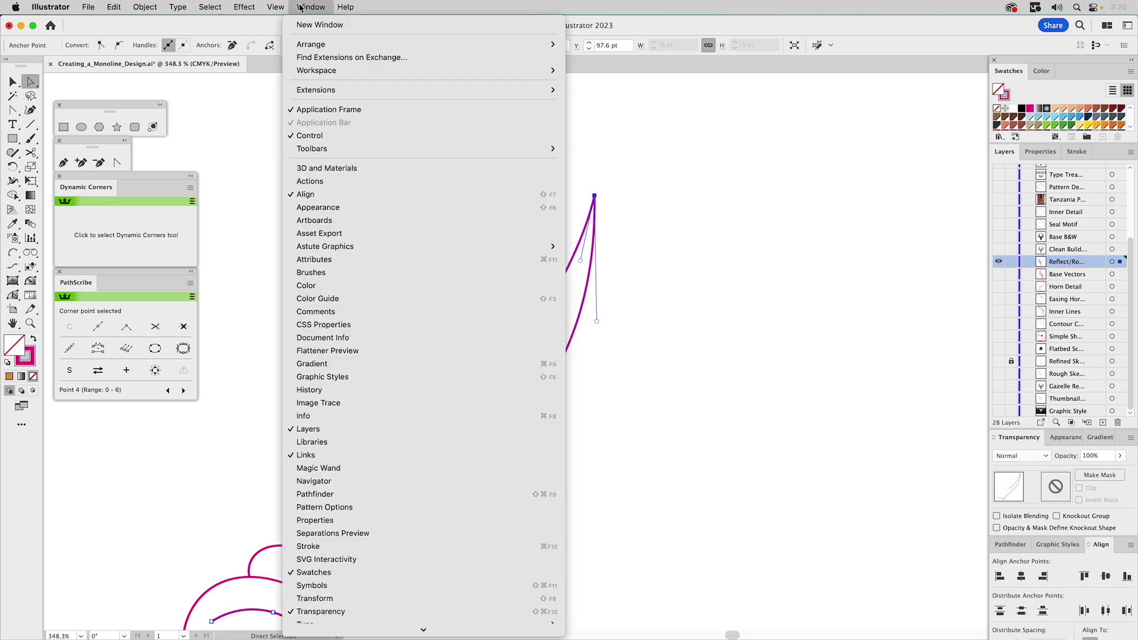
pyautogui.moveTo(282, 10)
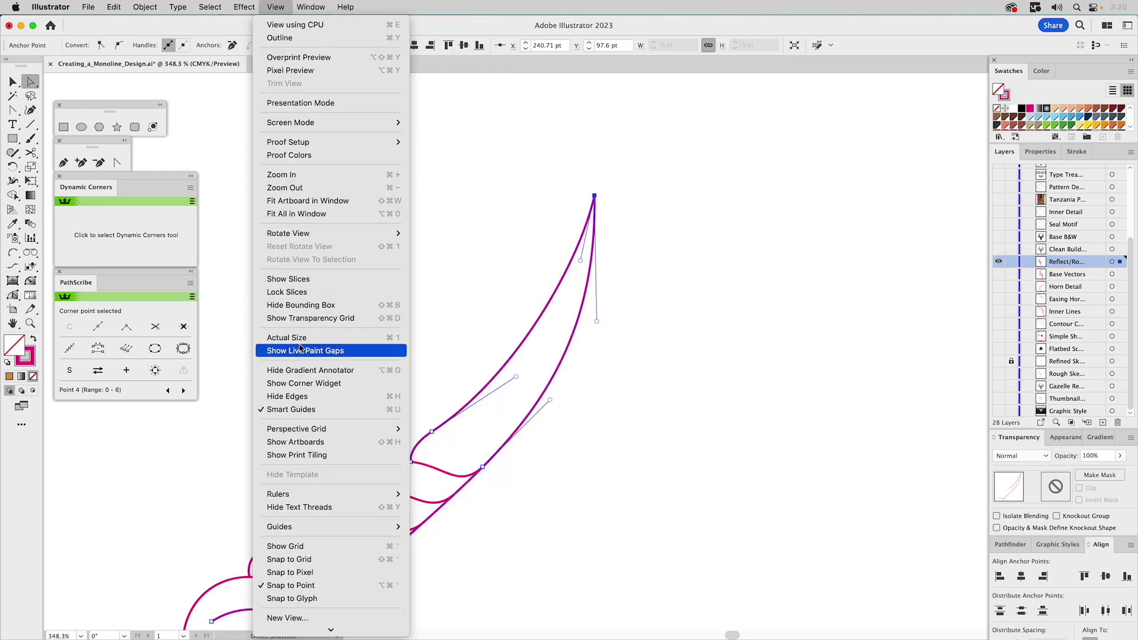
pyautogui.click(298, 385)
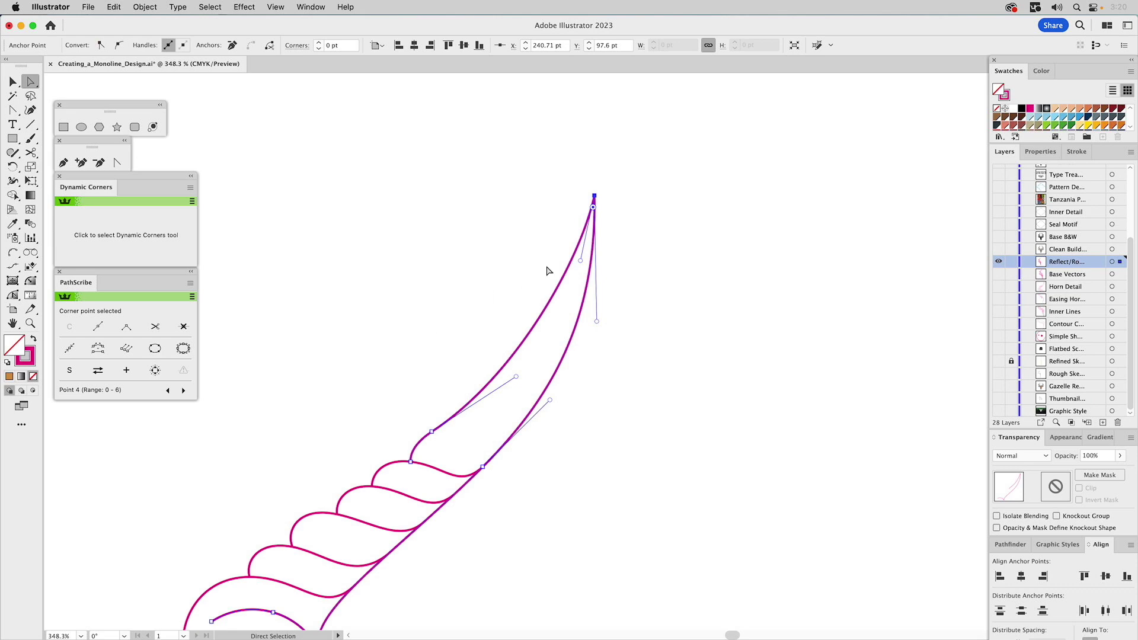
pyautogui.moveTo(599, 208); pyautogui.dragTo(599, 227)
pyautogui.press('v')
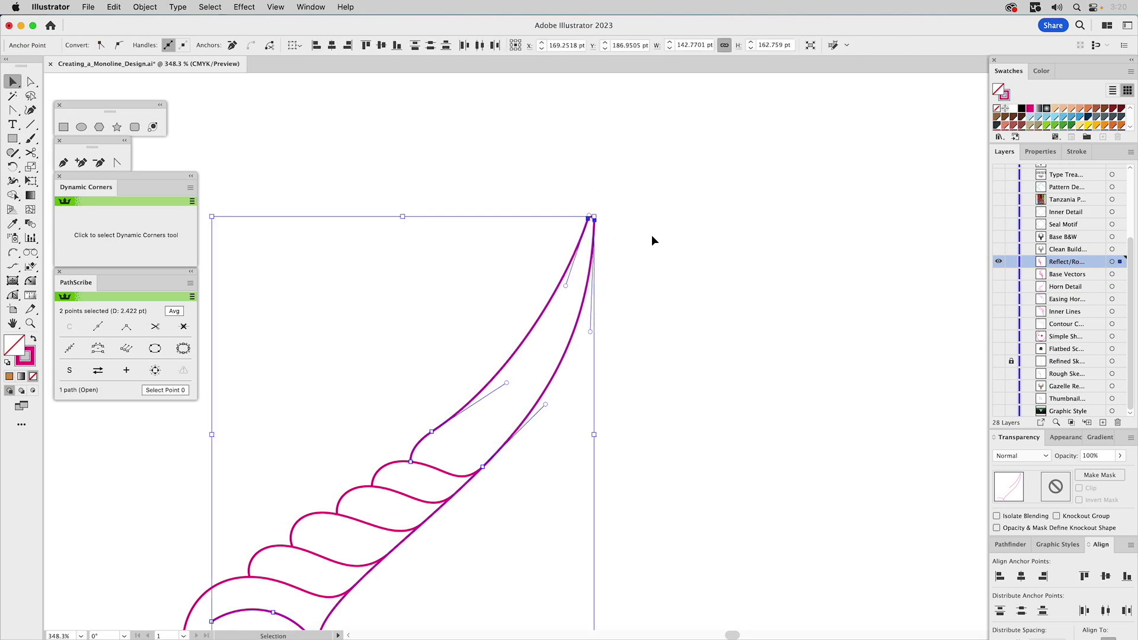
pyautogui.click(654, 244)
# Copy all paths of the half gazelle head and paste the duplicate in place in front of the original.
pyautogui.click(31, 323)
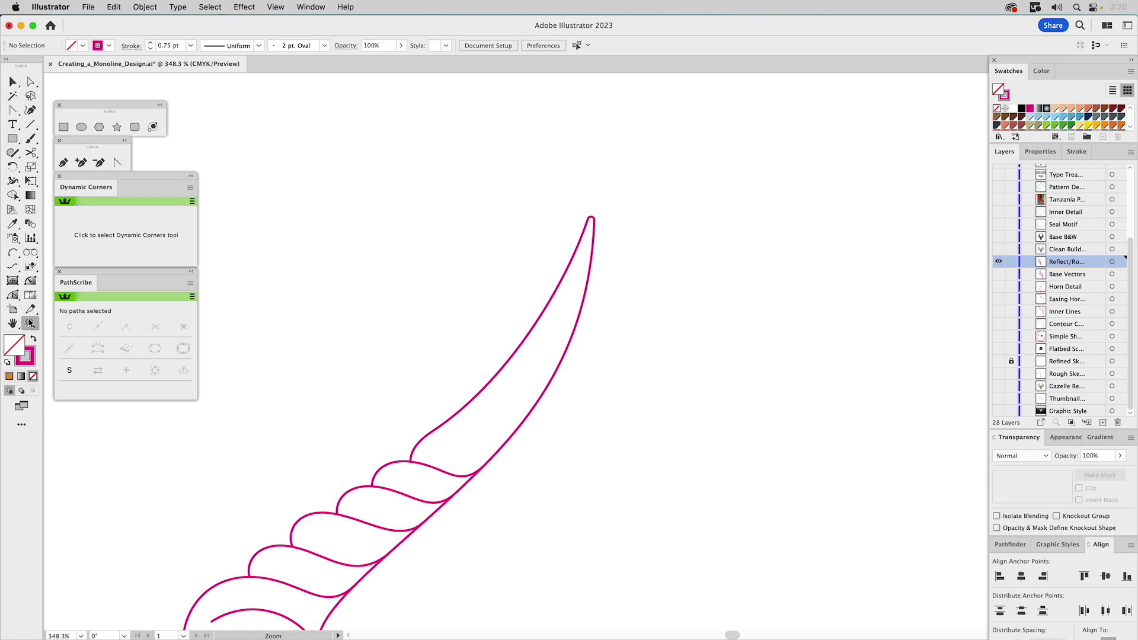
pyautogui.keyDown('alt'); pyautogui.click(643, 415); pyautogui.keyUp('alt')
pyautogui.keyDown('alt'); pyautogui.click(643, 415); pyautogui.keyUp('alt')
pyautogui.keyDown('alt'); pyautogui.click(644, 415); pyautogui.keyUp('alt')
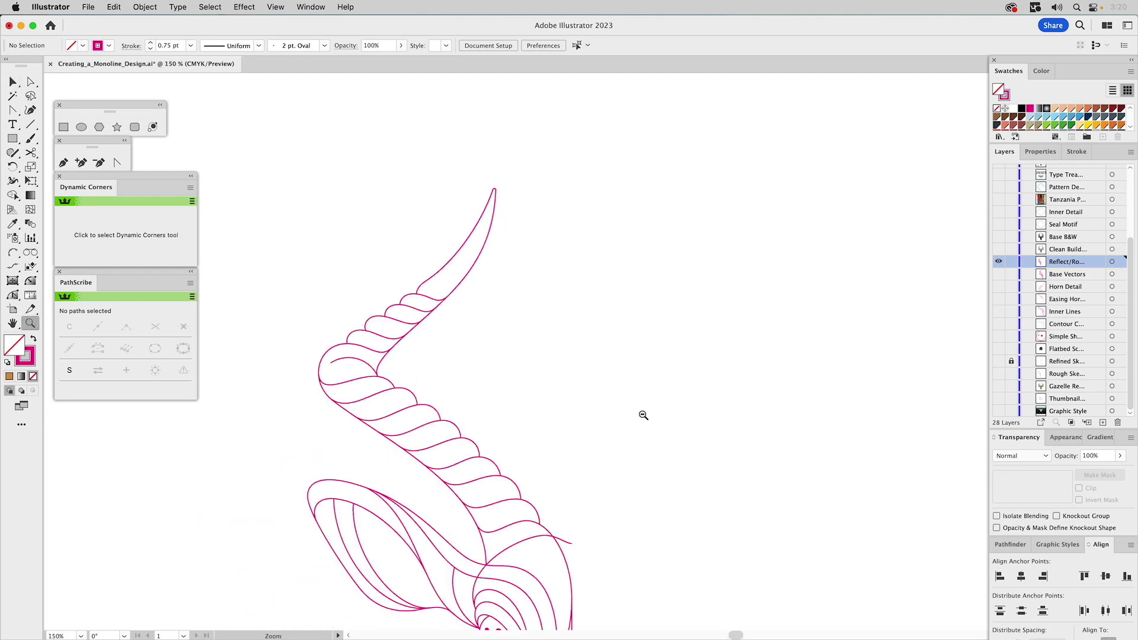
pyautogui.keyDown('alt'); pyautogui.click(644, 415); pyautogui.keyUp('alt')
pyautogui.press('space')
pyautogui.moveTo(625, 394); pyautogui.dragTo(679, 300)
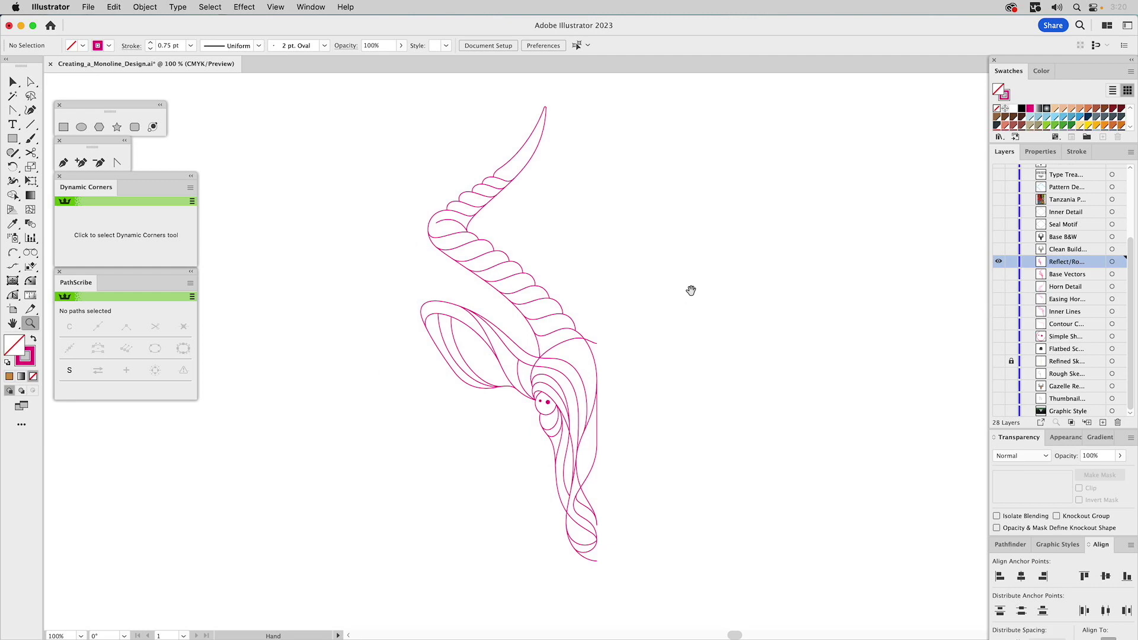
pyautogui.press('v')
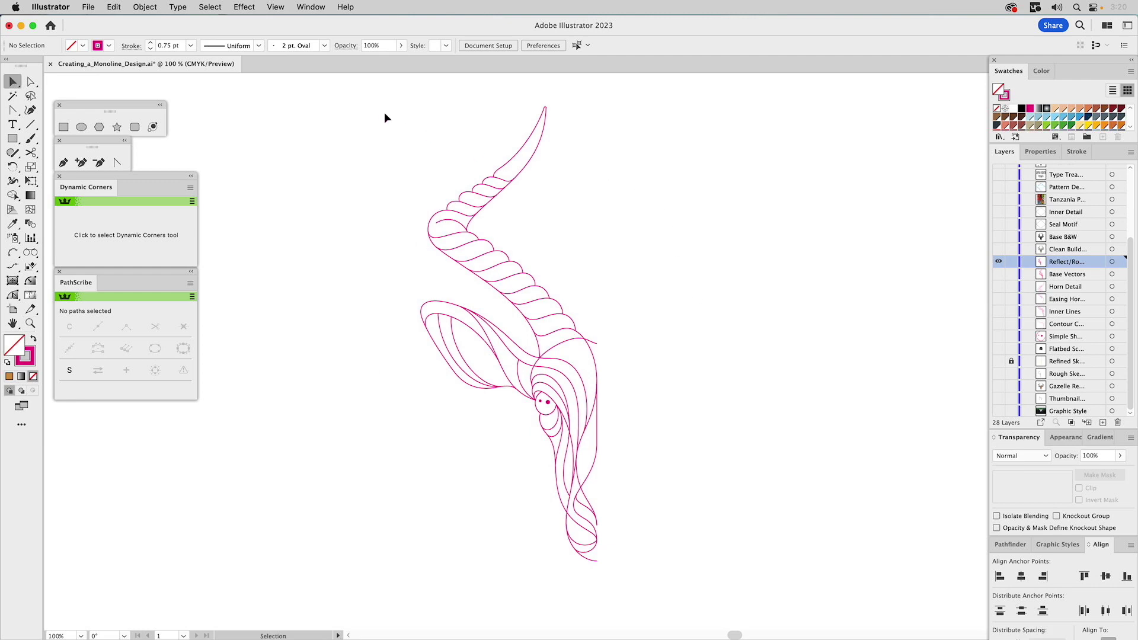
pyautogui.moveTo(361, 101); pyautogui.dragTo(672, 587)
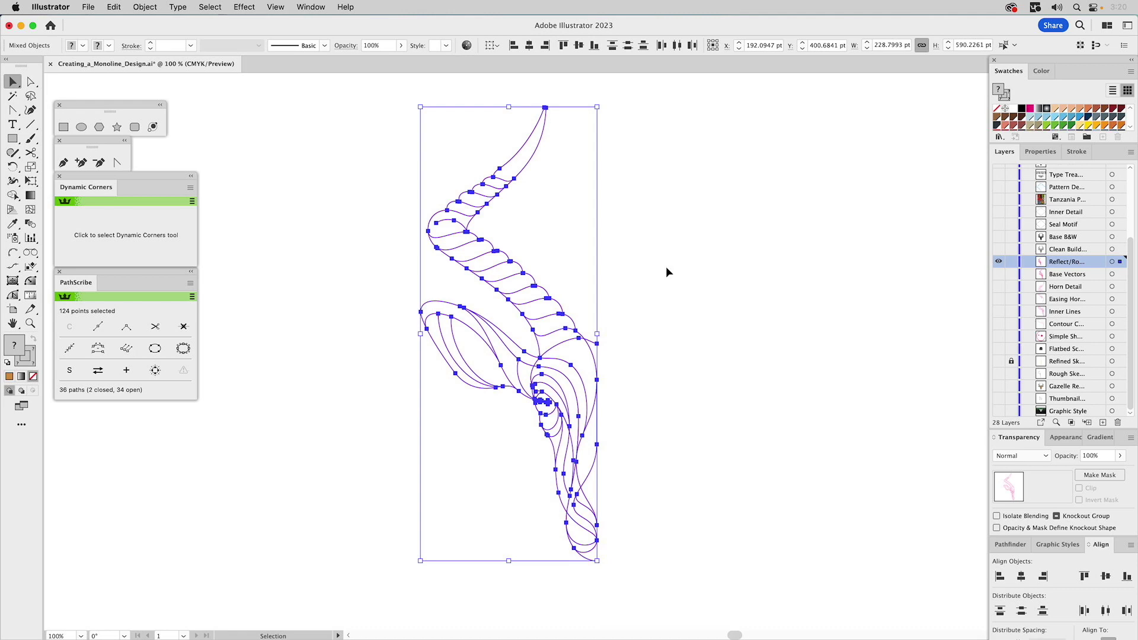
pyautogui.click(114, 7)
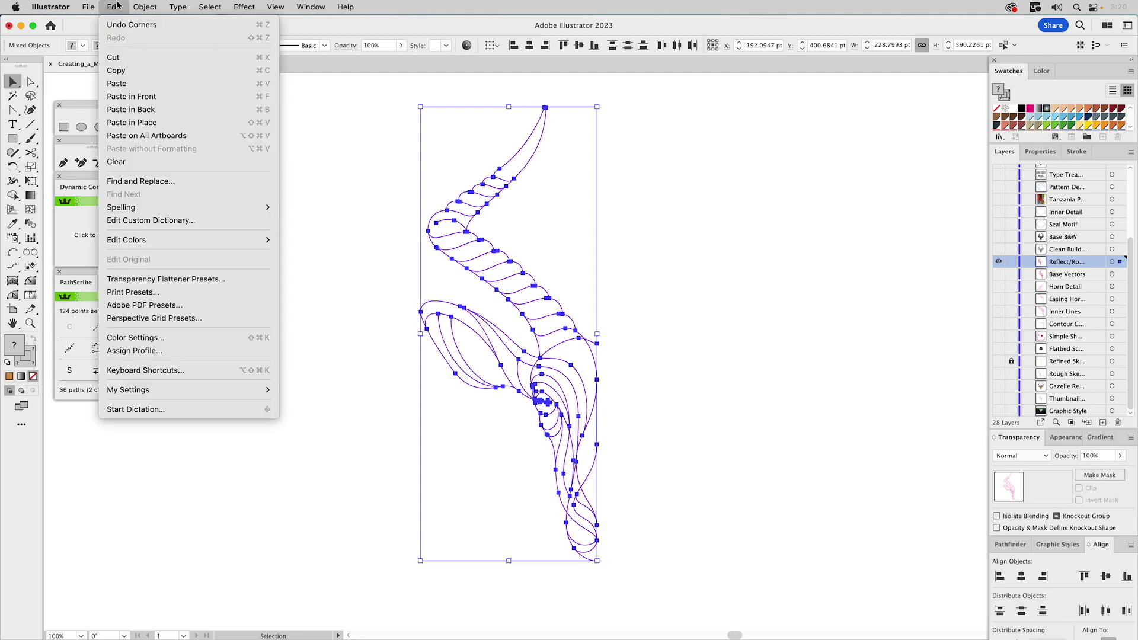
pyautogui.click(119, 70)
pyautogui.click(115, 7)
pyautogui.click(119, 97)
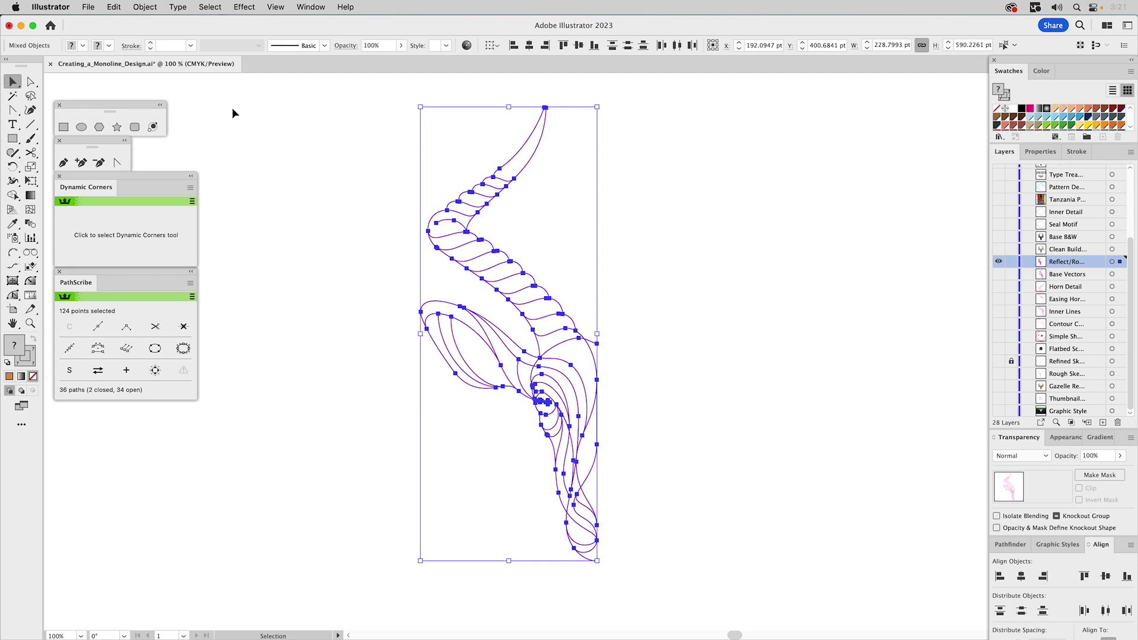
# Reflect the duplicated half across a vertical axis through the forehead's inner endpoint to complete the head, leaving everything deselected.
pyautogui.moveTo(13, 169); pyautogui.dragTo(37, 181)
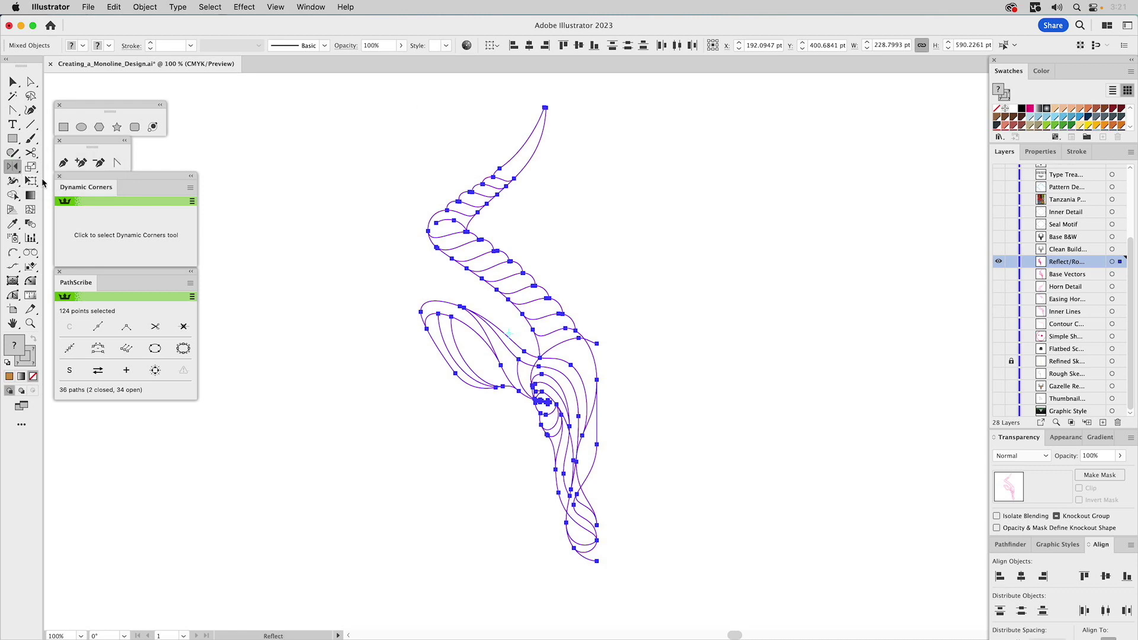
pyautogui.click(597, 342)
pyautogui.moveTo(622, 363); pyautogui.dragTo(595, 375)
pyautogui.press('super+shift+a')
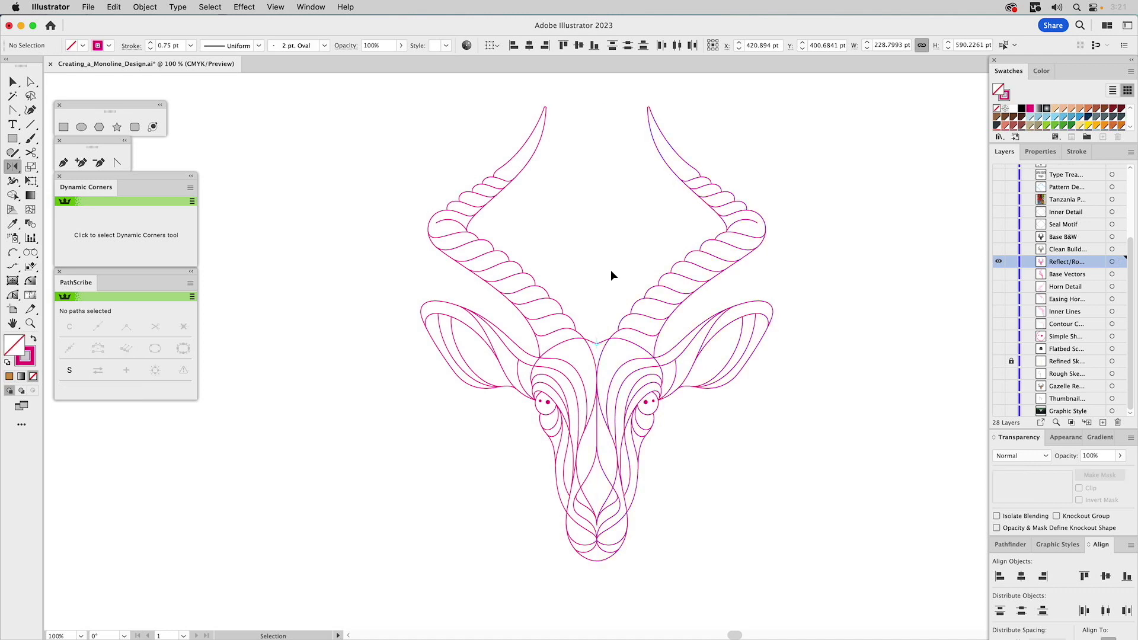
# Join the coincident endpoints of the two forehead paths at the centre line, leaving everything deselected.
pyautogui.press('a')
pyautogui.press('z')
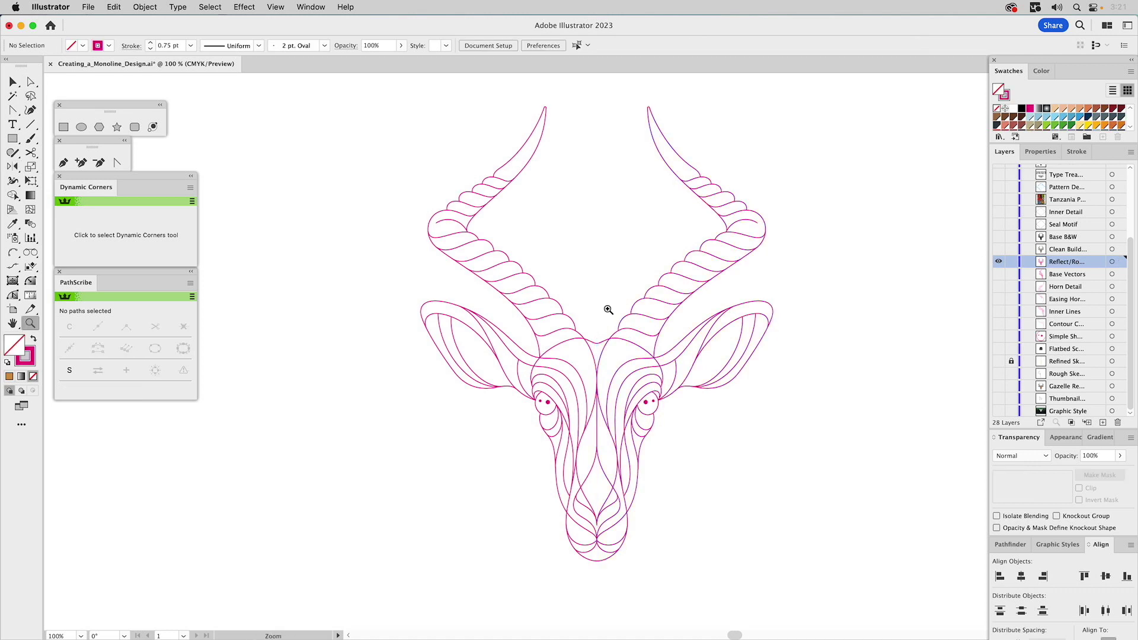
pyautogui.moveTo(521, 287); pyautogui.dragTo(721, 468)
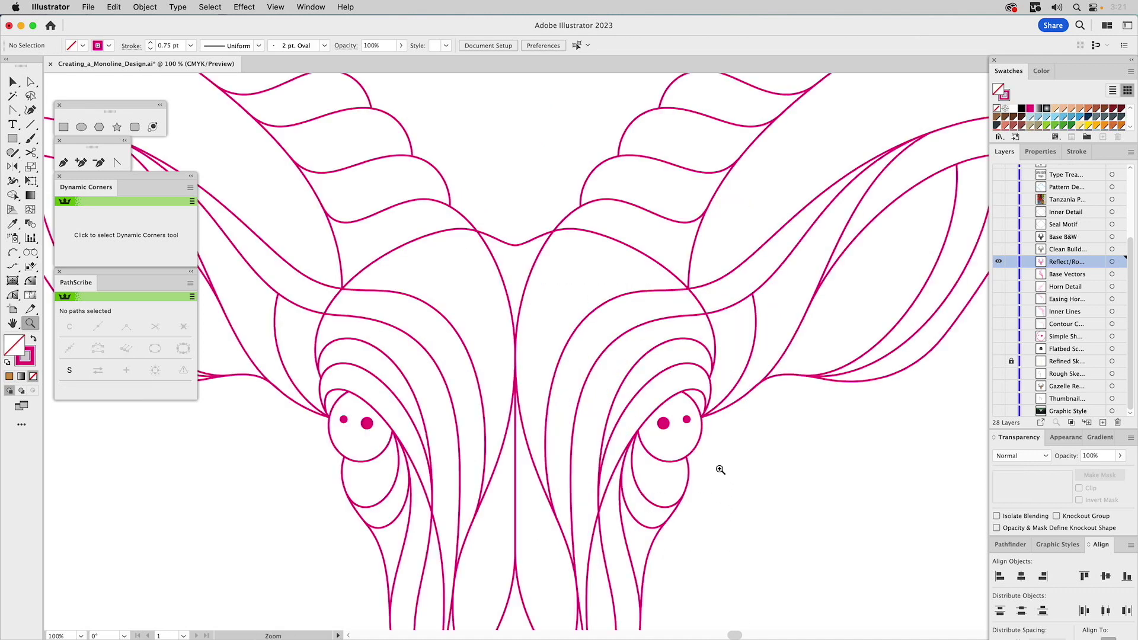
pyautogui.press('a')
pyautogui.click(542, 238)
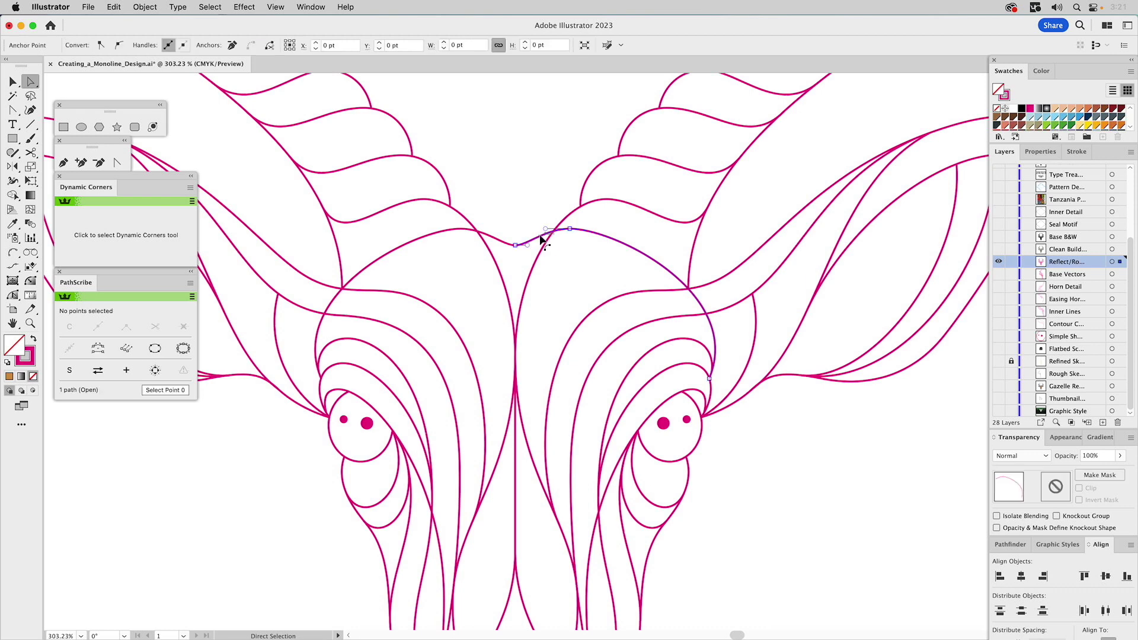
pyautogui.click(496, 241)
pyautogui.moveTo(523, 234); pyautogui.dragTo(513, 263)
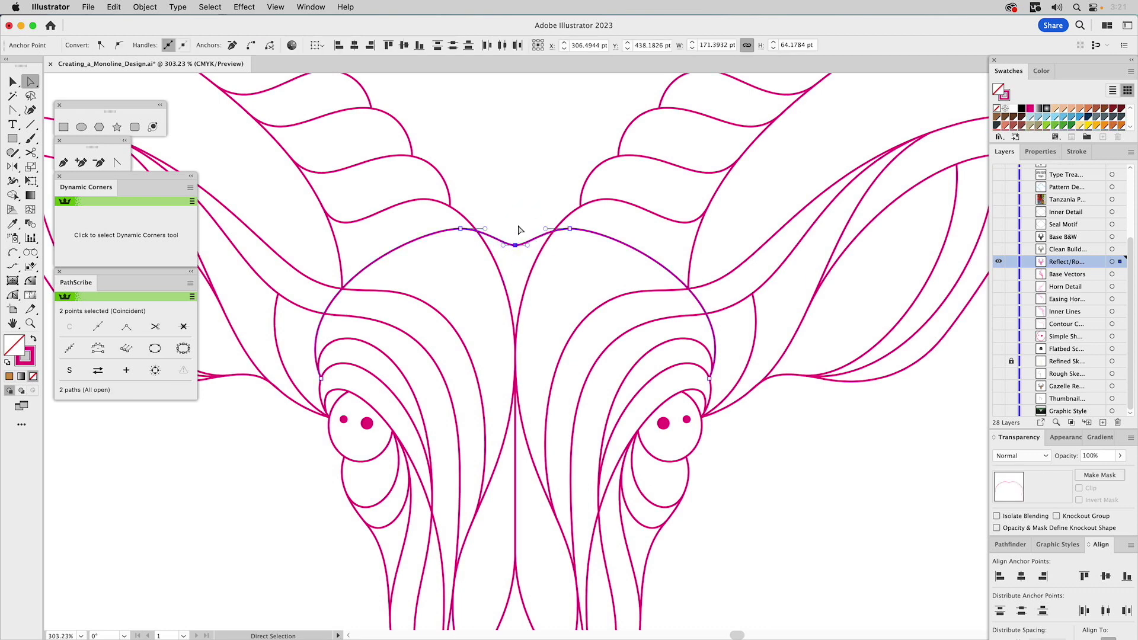
pyautogui.press('super')
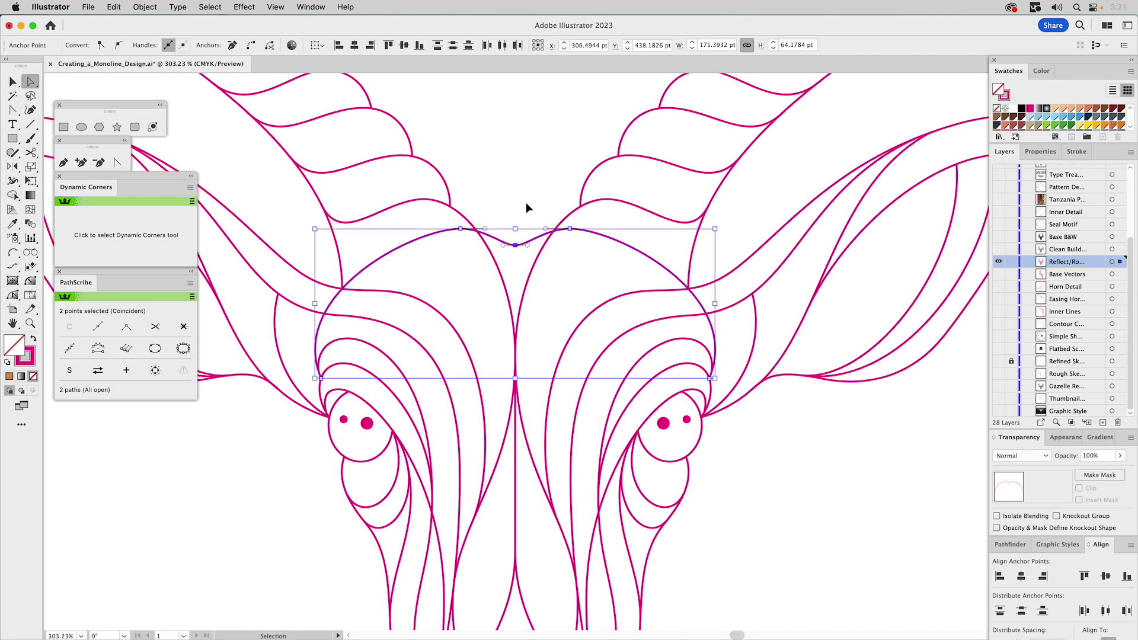
pyautogui.keyDown('super'); pyautogui.click(526, 205); pyautogui.keyUp('super')
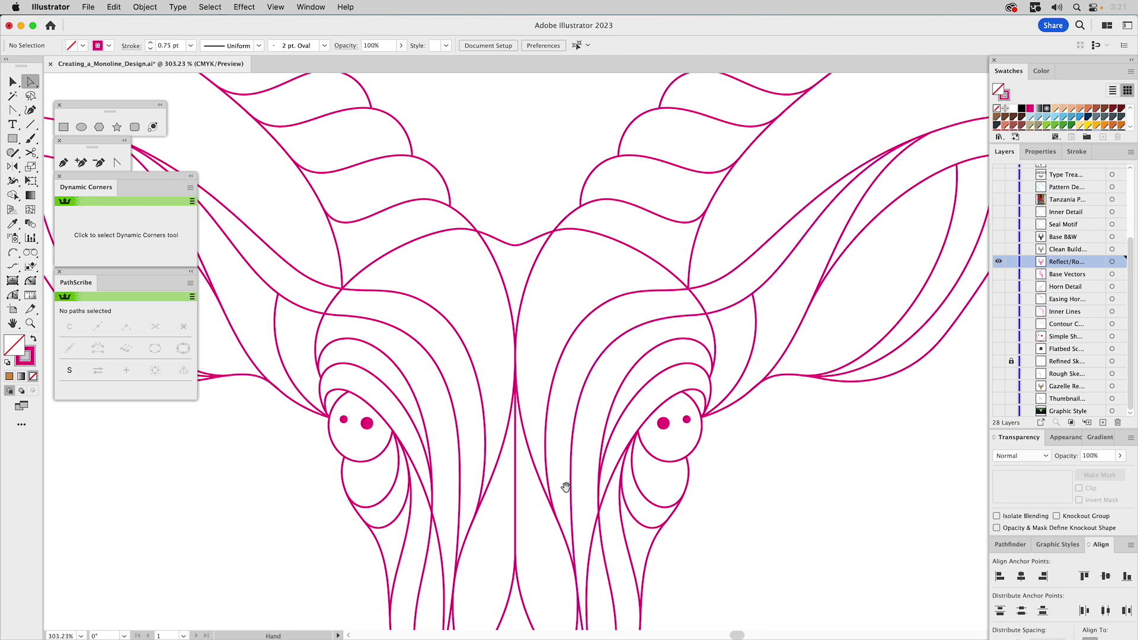
# Join the endpoints of the two outer muzzle curves where they meet at the chin's centre.
pyautogui.scroll(-10, 568, 474)
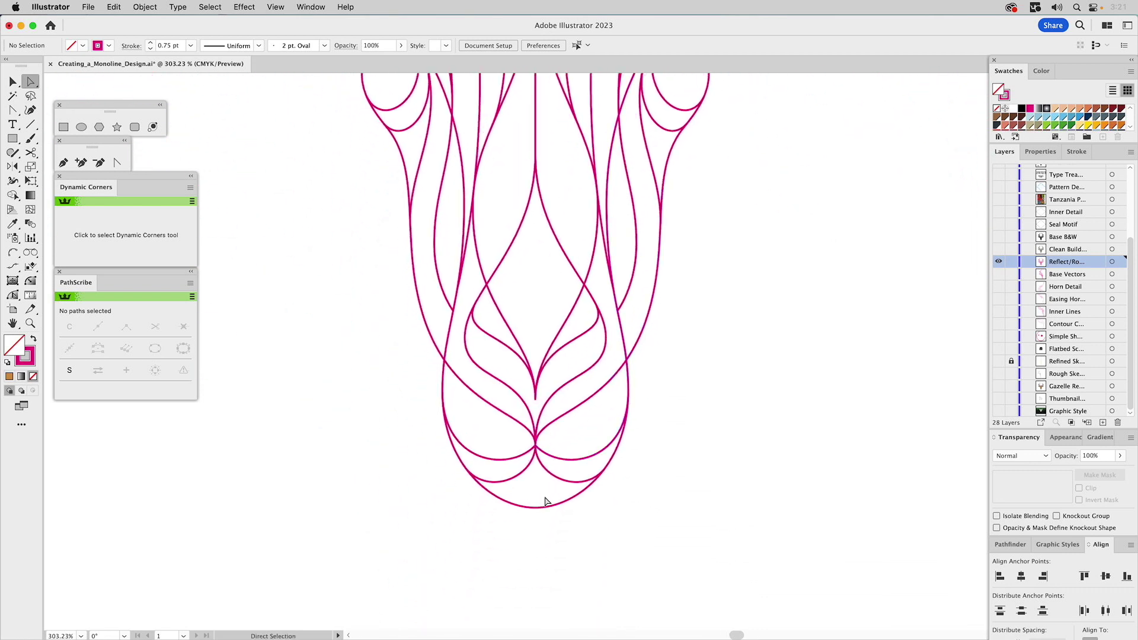
pyautogui.moveTo(546, 502); pyautogui.dragTo(521, 528)
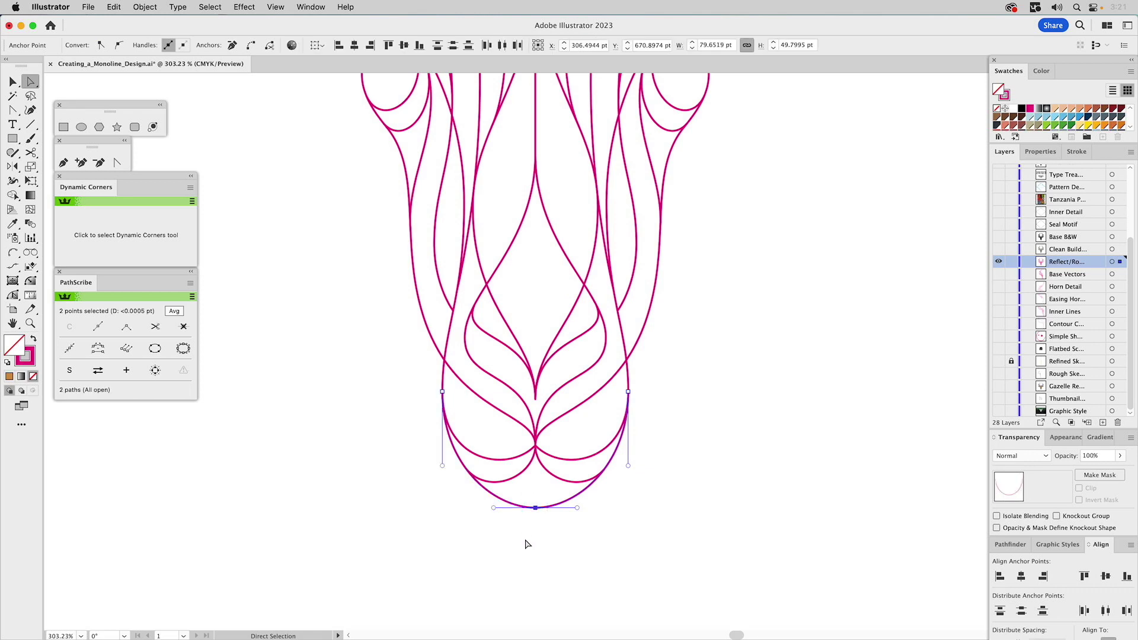
pyautogui.click(558, 549)
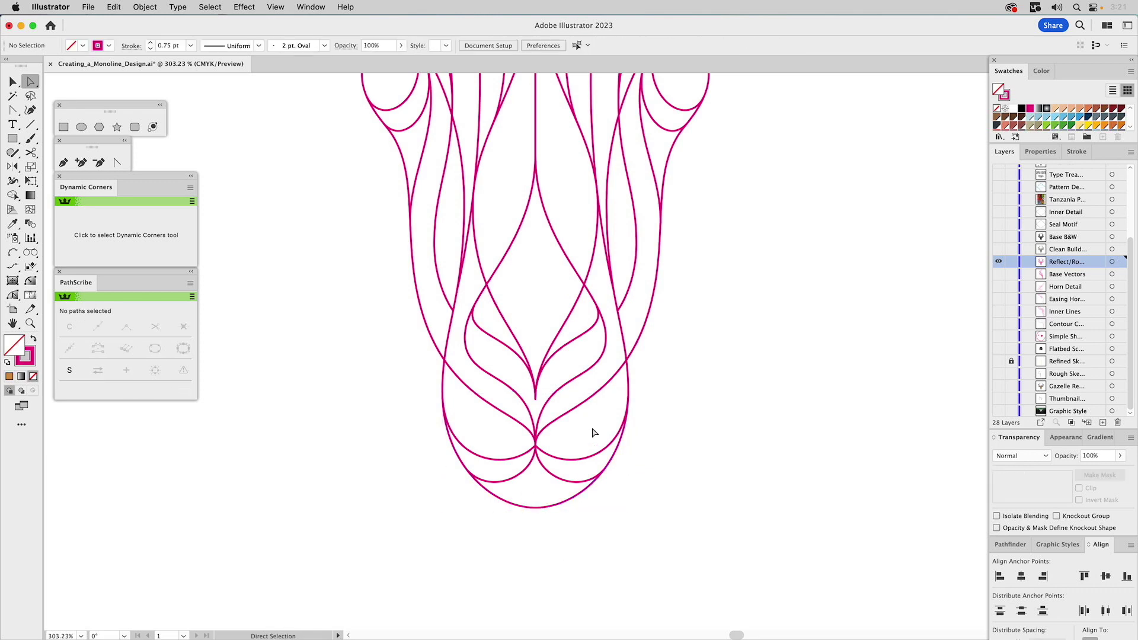
pyautogui.press('super+0')
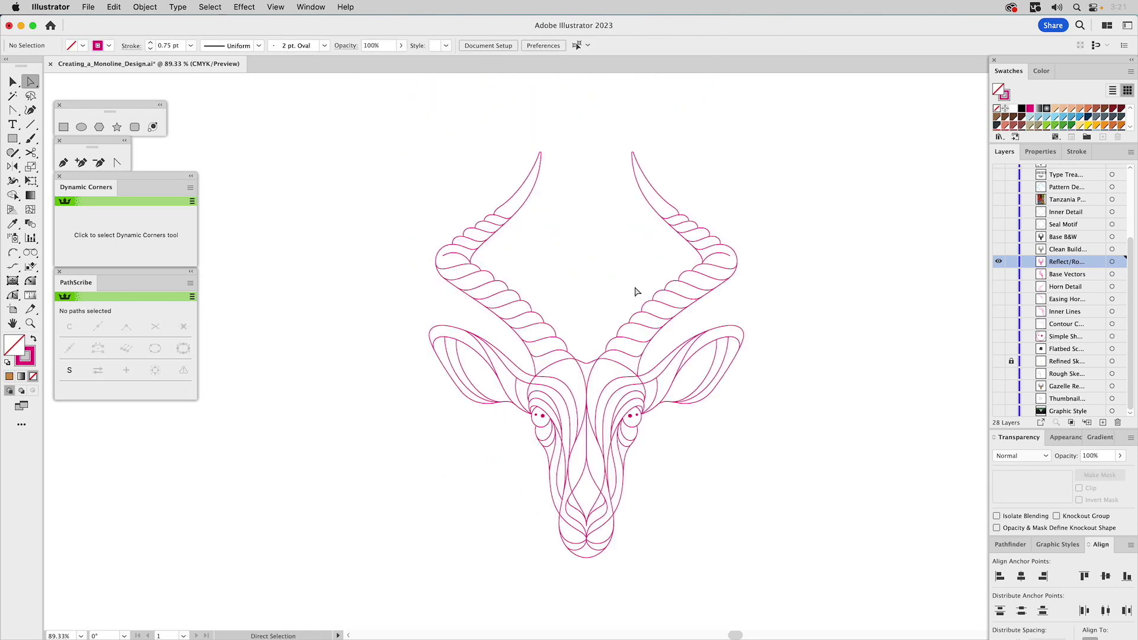
# Set the stroke weight to 1.5 pt on all head paths except the small solid dots in both eyes.
pyautogui.press('v')
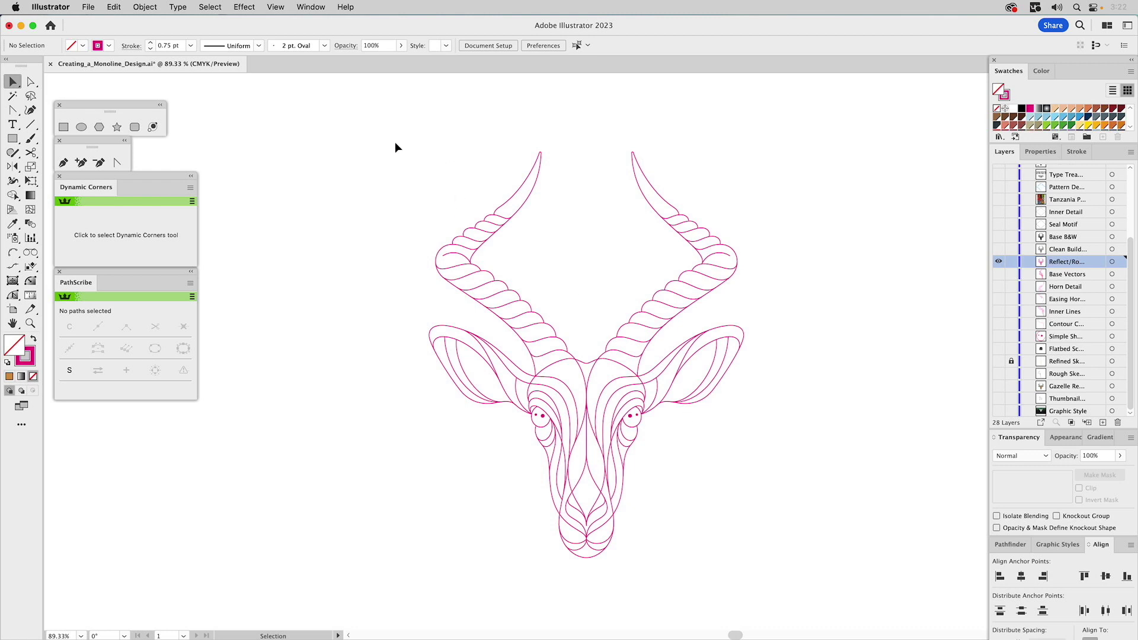
pyautogui.moveTo(371, 117); pyautogui.dragTo(821, 578)
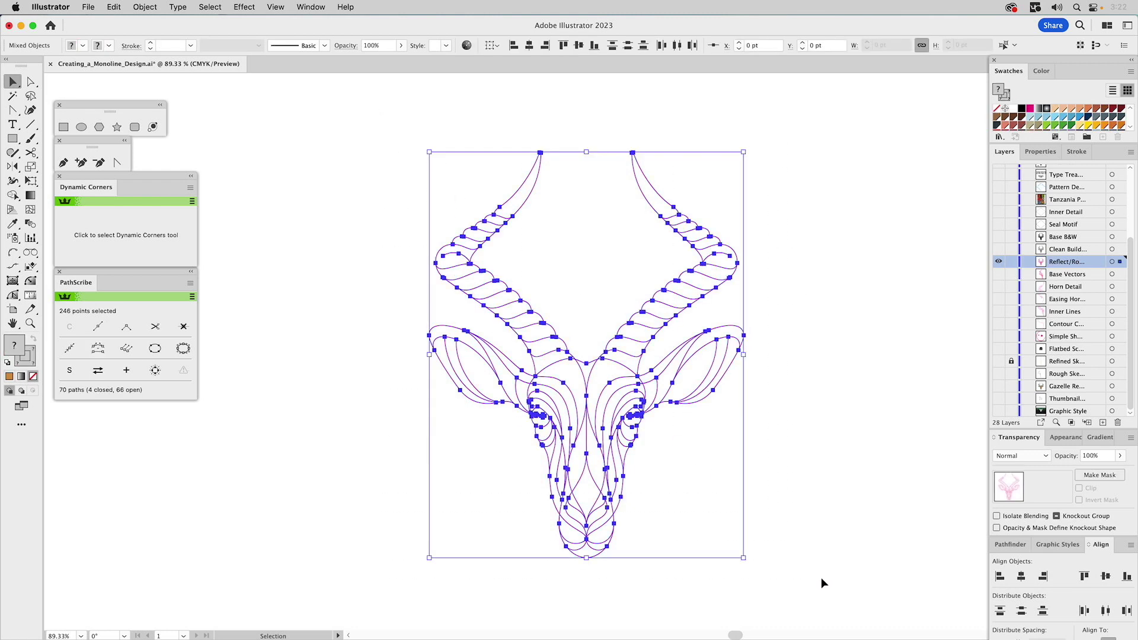
pyautogui.keyDown('shift'); pyautogui.click(538, 416); pyautogui.keyUp('shift')
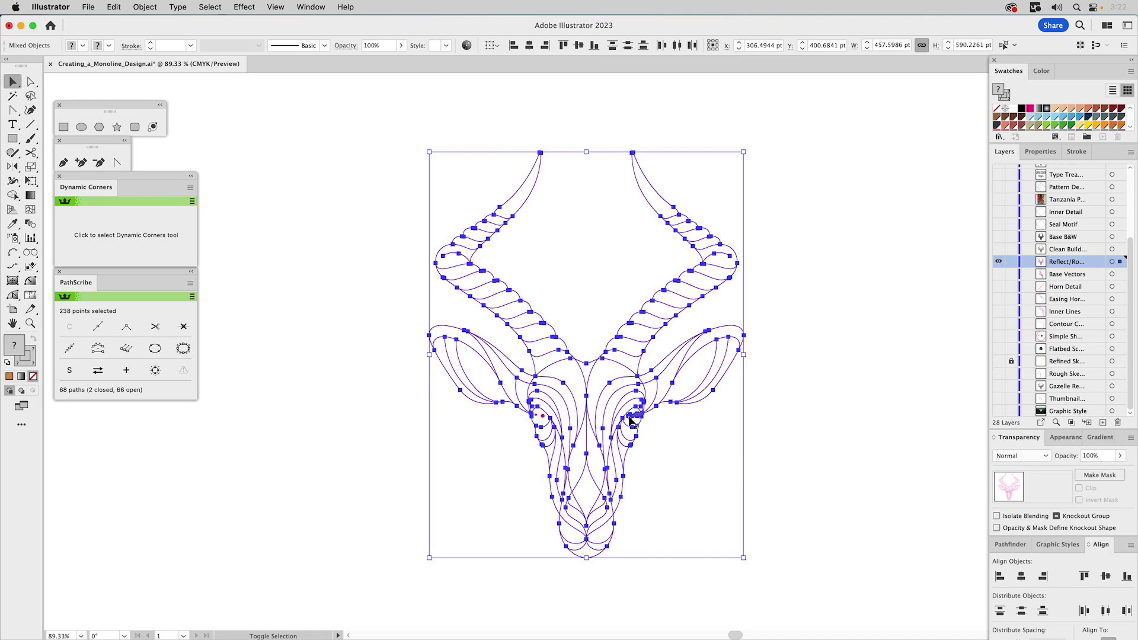
pyautogui.keyDown('shift'); pyautogui.click(632, 420); pyautogui.keyUp('shift')
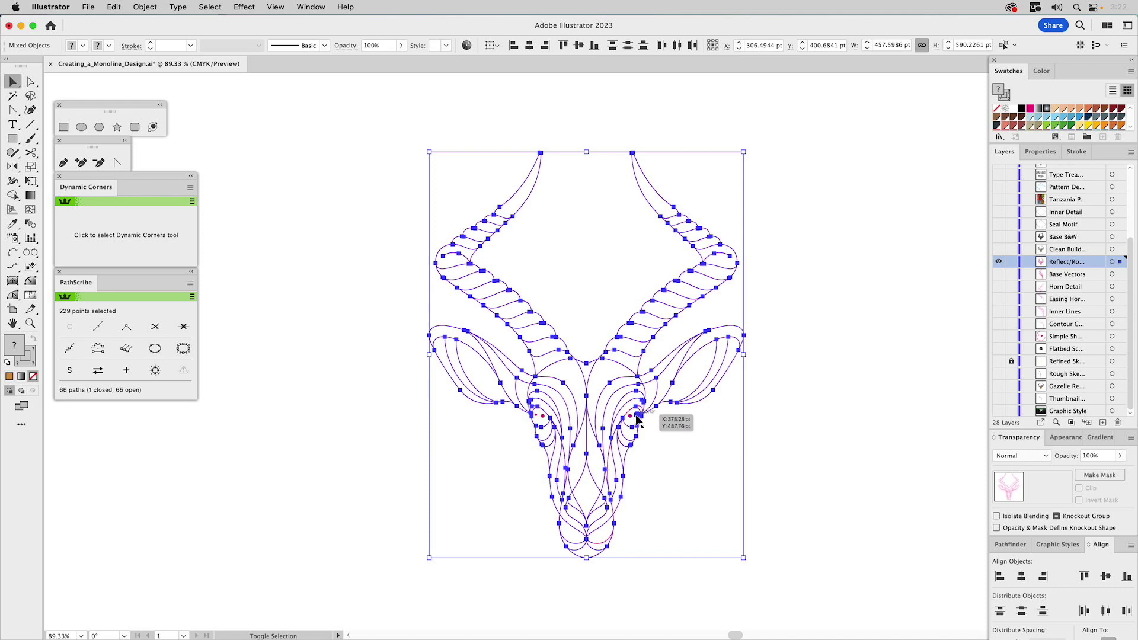
pyautogui.keyDown('shift'); pyautogui.click(633, 418); pyautogui.keyUp('shift')
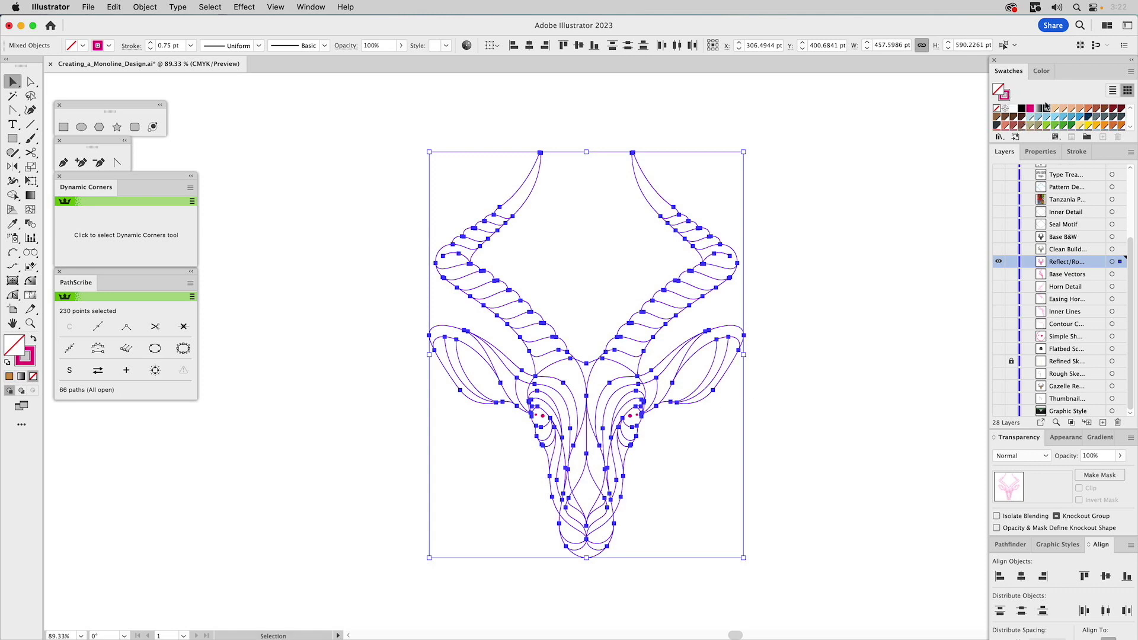
pyautogui.click(1080, 153)
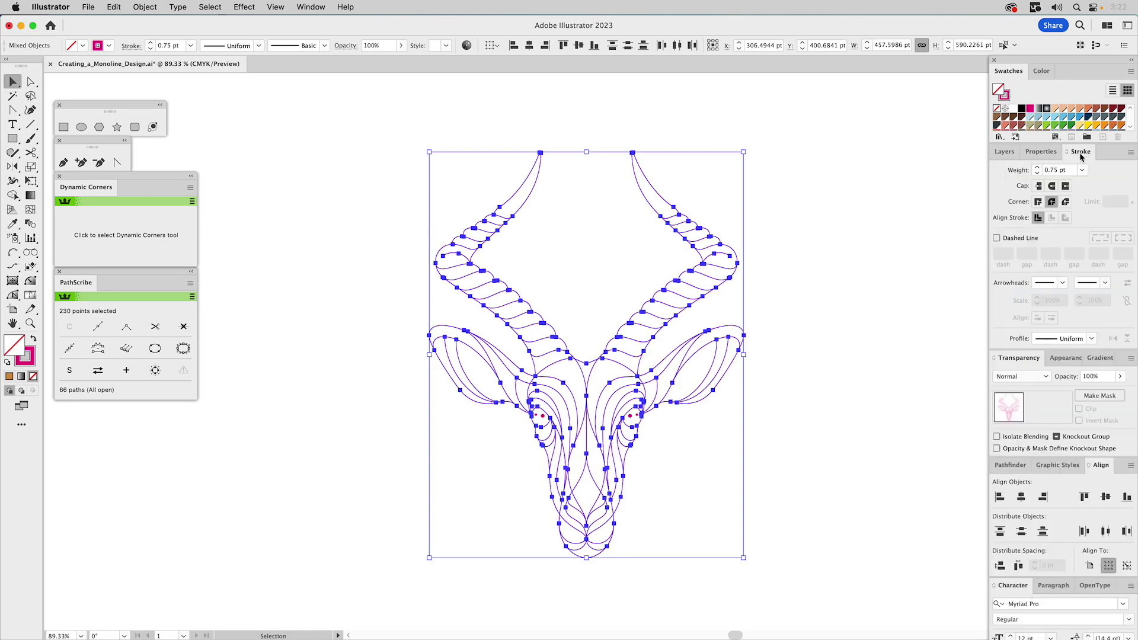
pyautogui.click(1050, 170)
pyautogui.write('1.5')
pyautogui.press('Return')
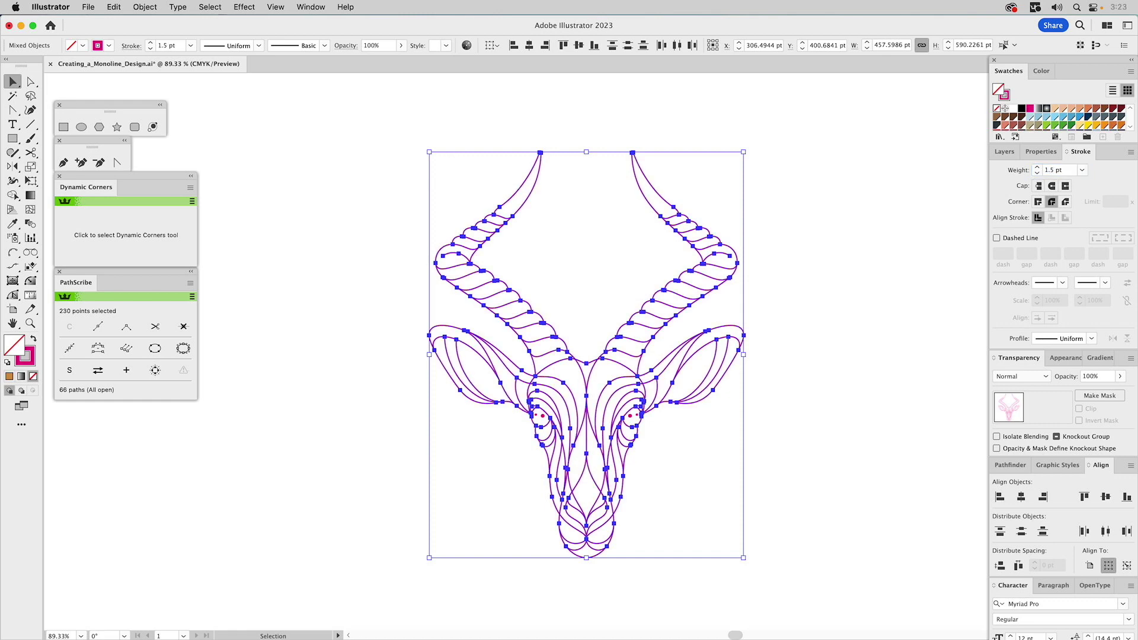
pyautogui.click(776, 305)
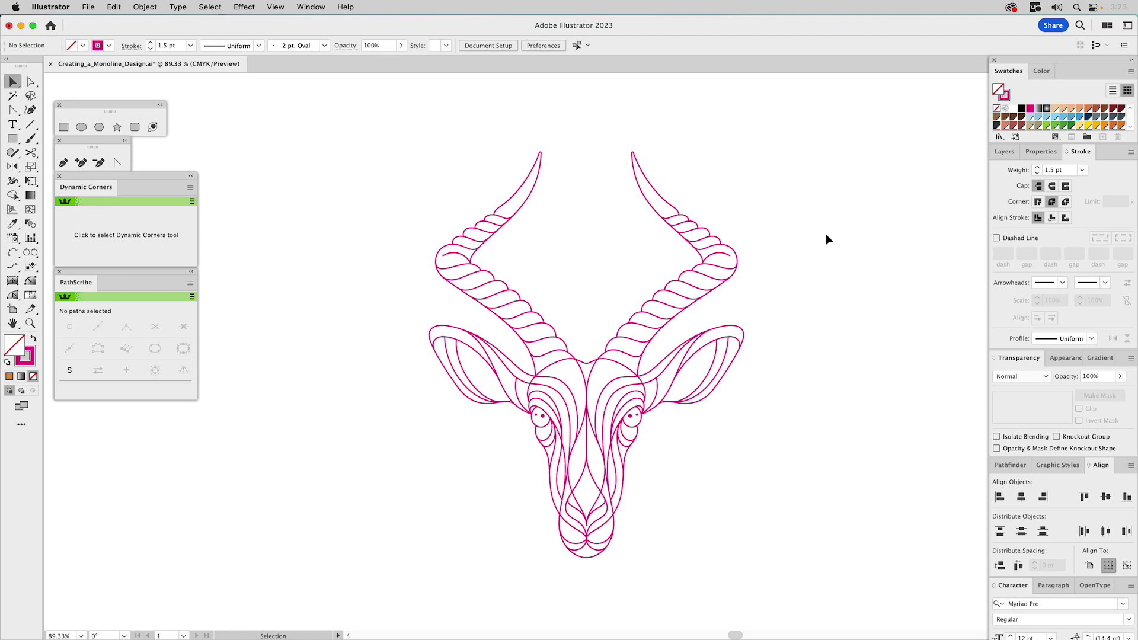
# Show the Clean Build layer in place of the Reflect layer and examine the overlapping shapes on the ear's upper edge in outline view.
pyautogui.click(1005, 152)
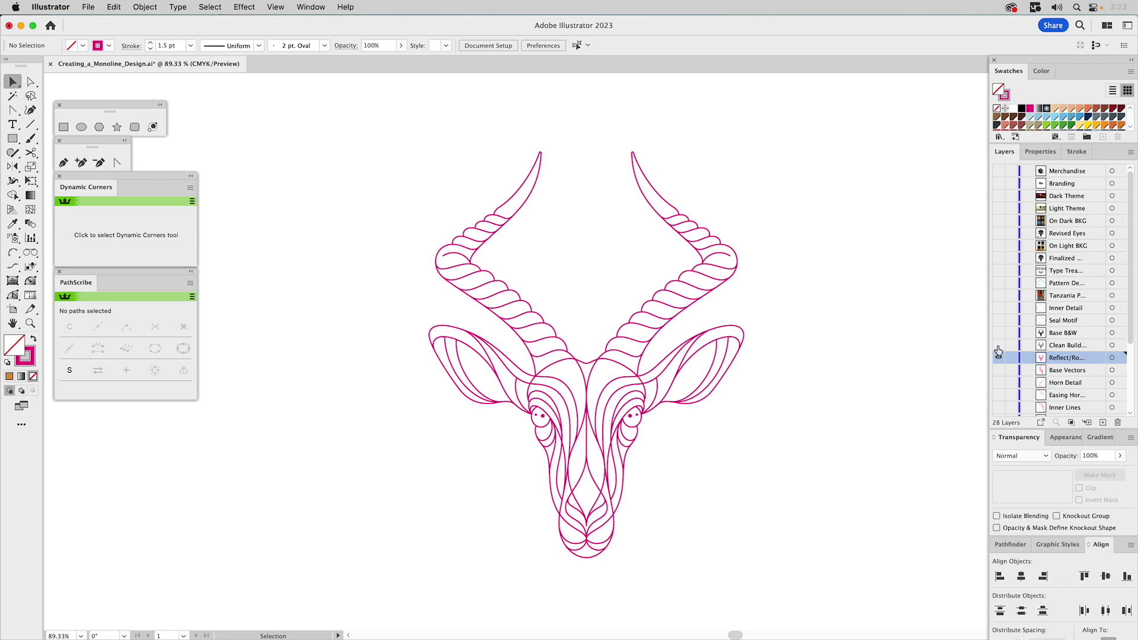
pyautogui.click(998, 347)
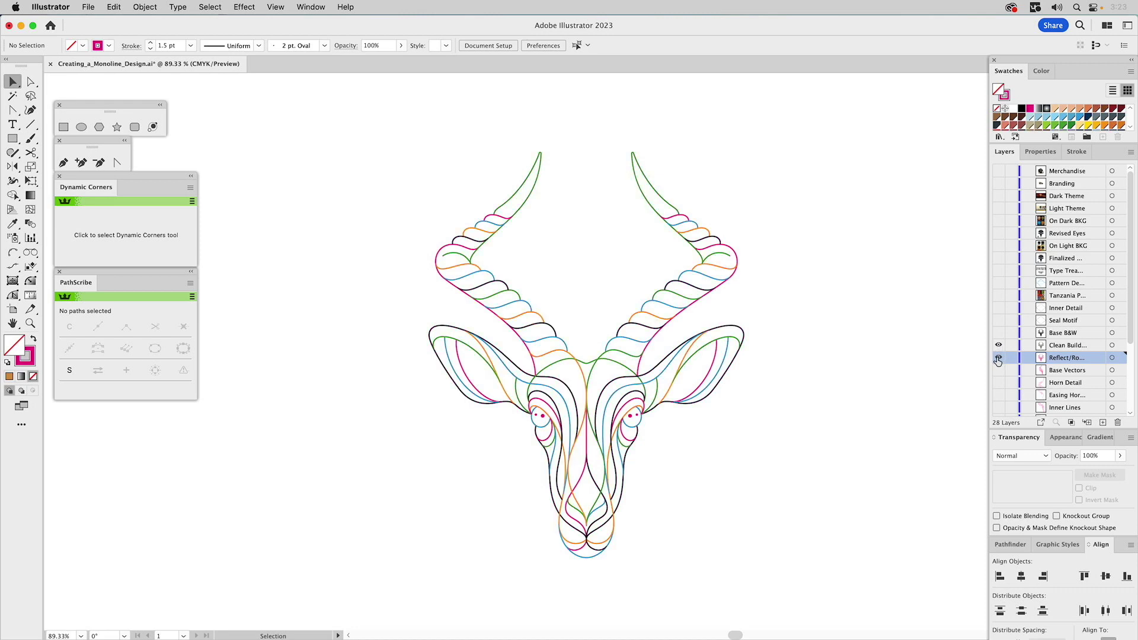
pyautogui.press('z')
pyautogui.moveTo(410, 309); pyautogui.dragTo(541, 421)
pyautogui.moveTo(485, 155); pyautogui.dragTo(664, 286)
pyautogui.scroll(2, 581, 265)
pyautogui.hscroll(-2, 581, 264)
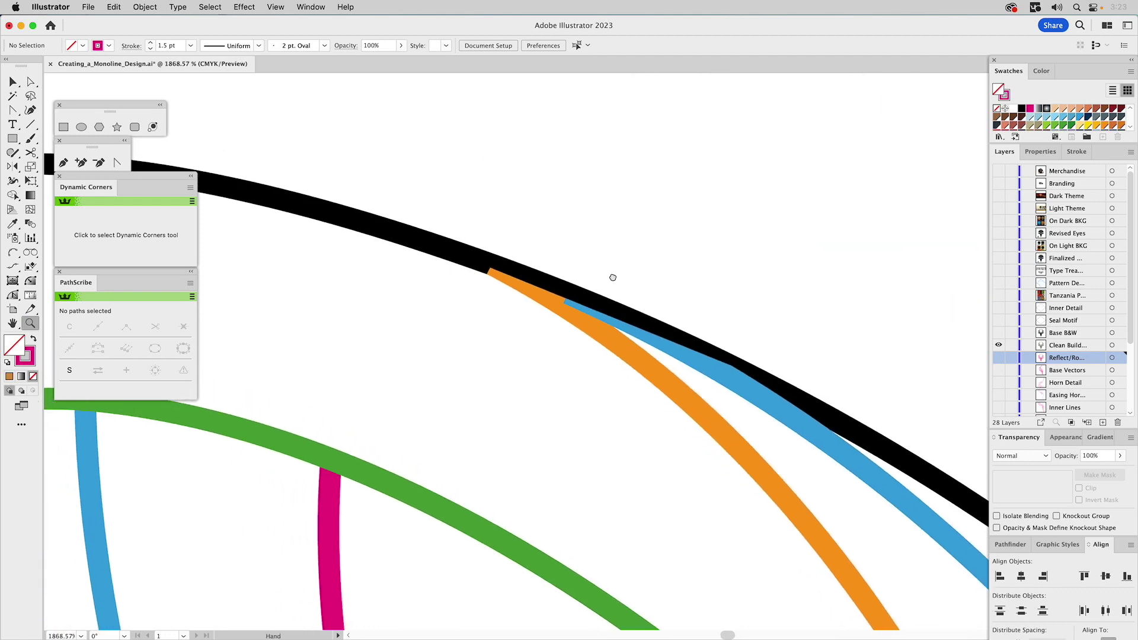
pyautogui.press('v')
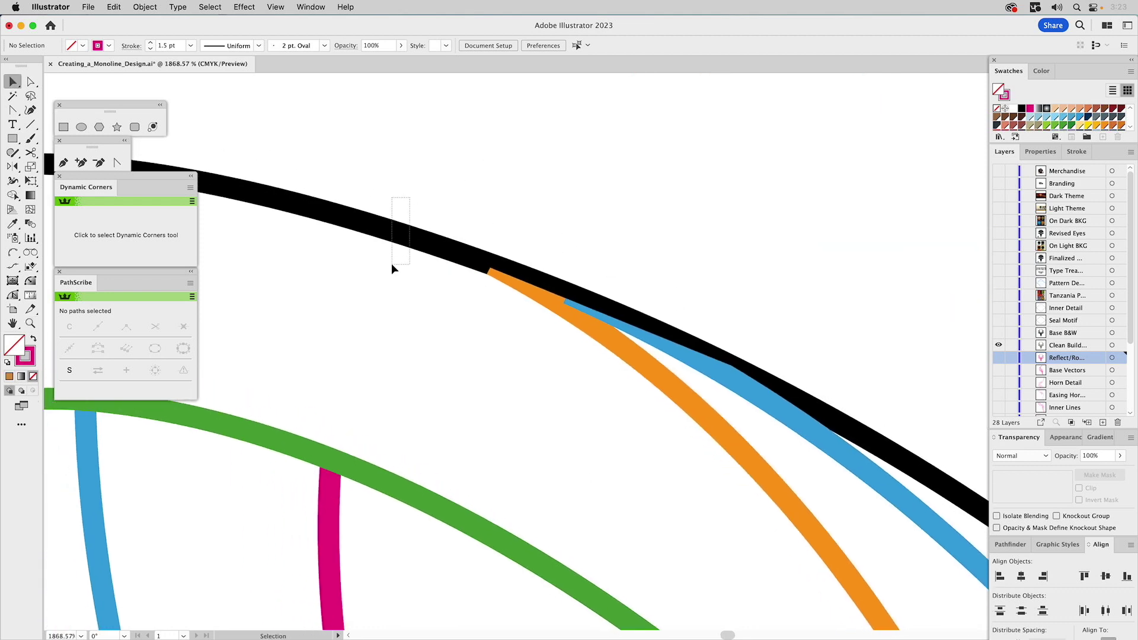
pyautogui.moveTo(392, 264); pyautogui.dragTo(393, 263)
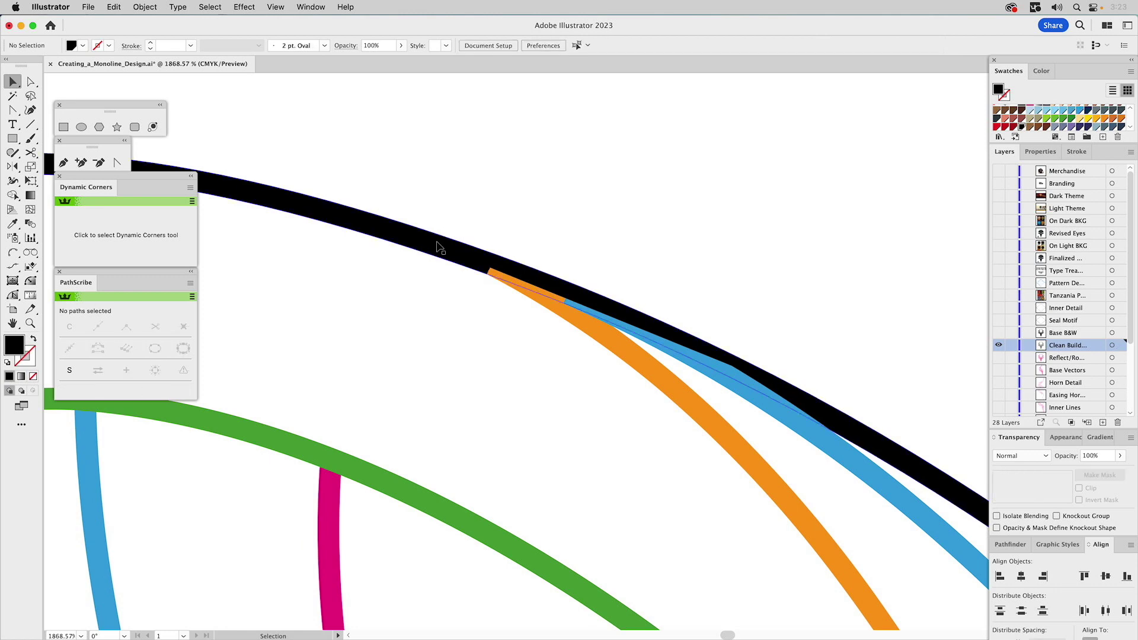
pyautogui.press('super+y')
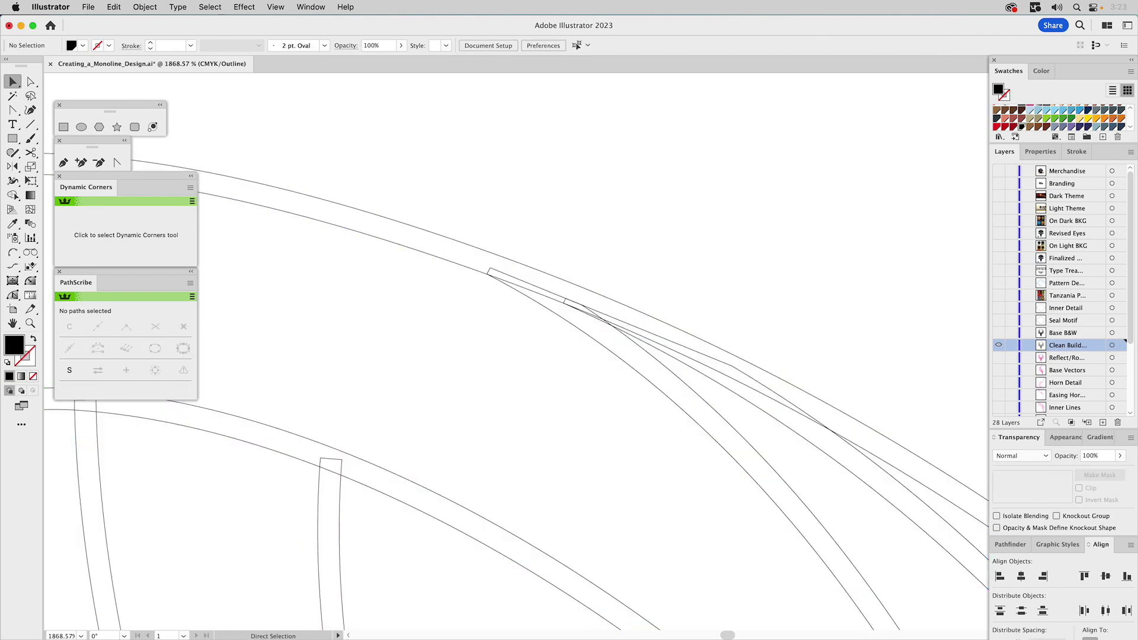
pyautogui.press('super+y')
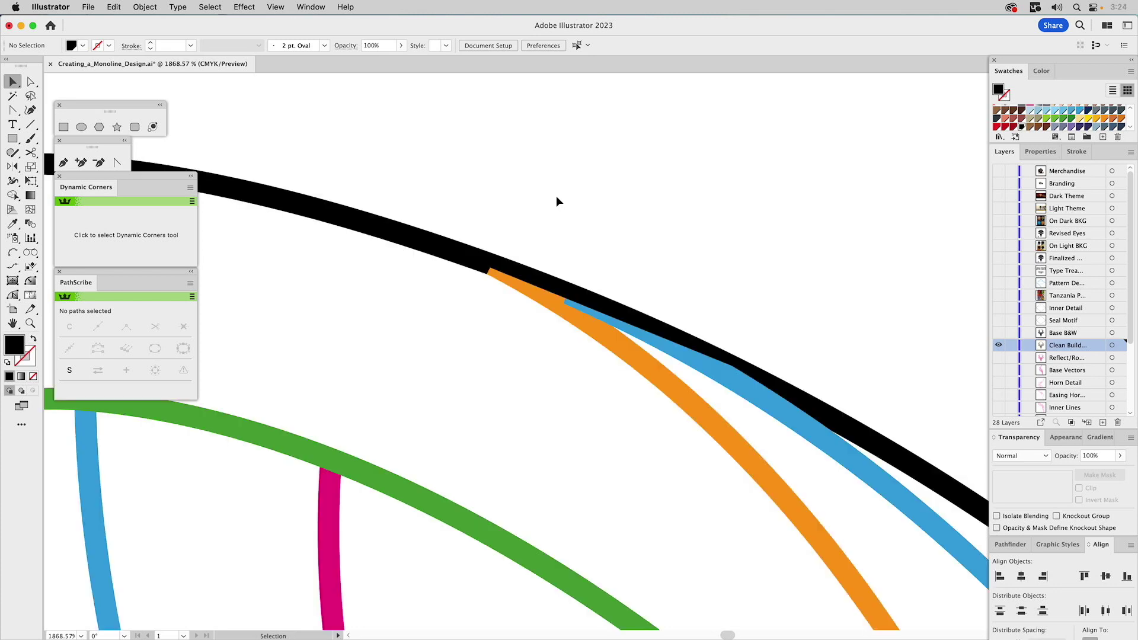
# Show the Reflect layer in place of the Clean Build layer and examine the stroked curve branching off the ear's edge in outline view.
pyautogui.click(999, 345)
pyautogui.click(997, 357)
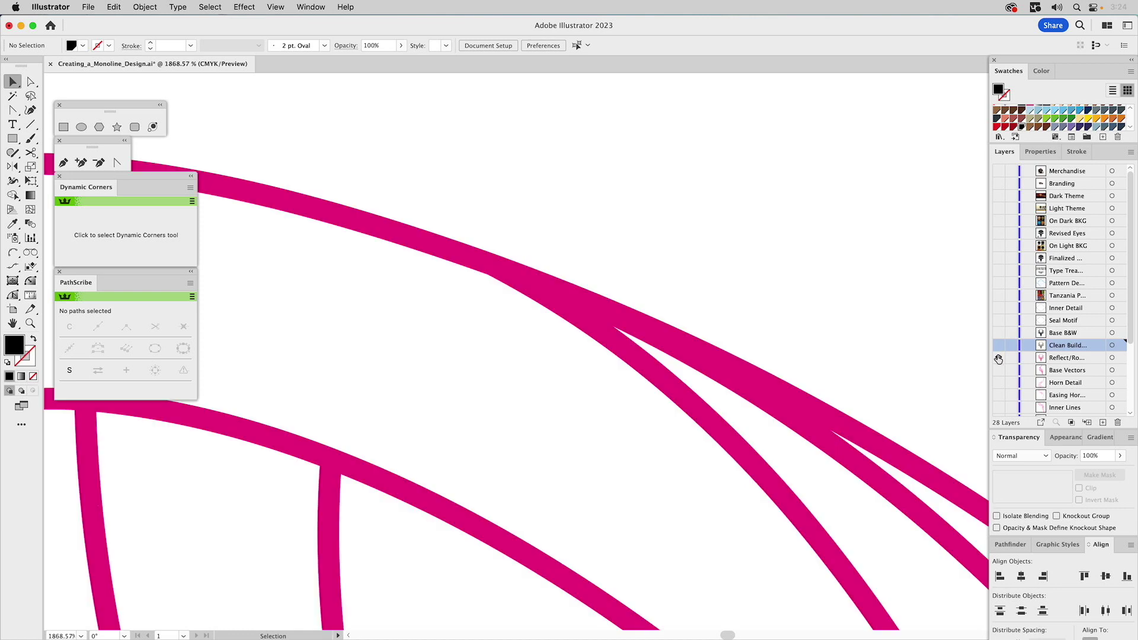
pyautogui.click(559, 302)
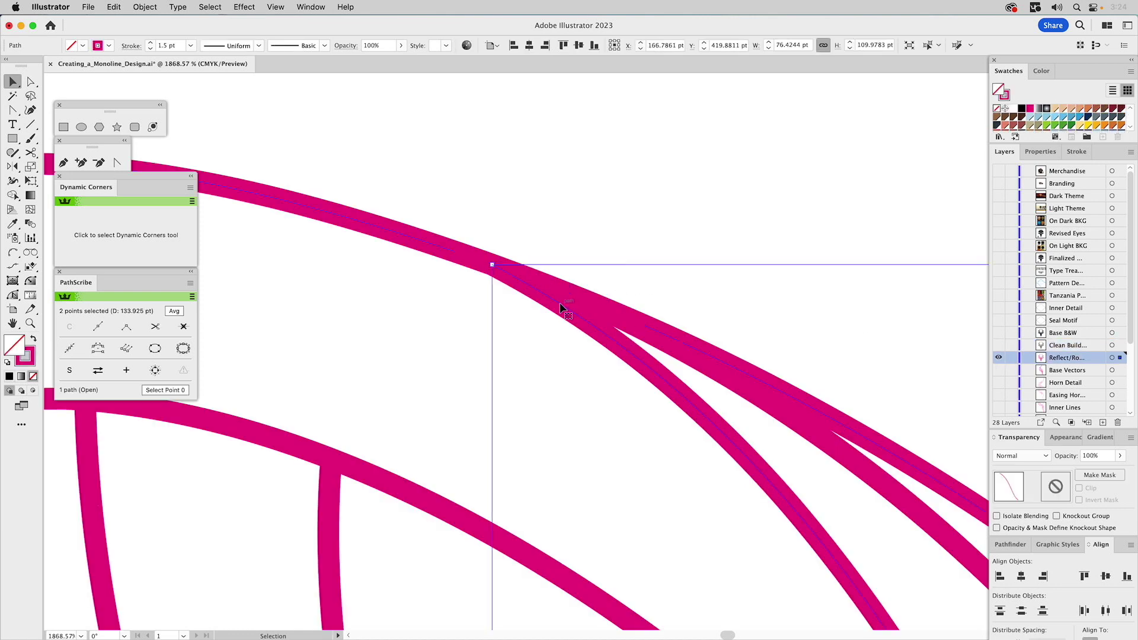
pyautogui.press('super+y')
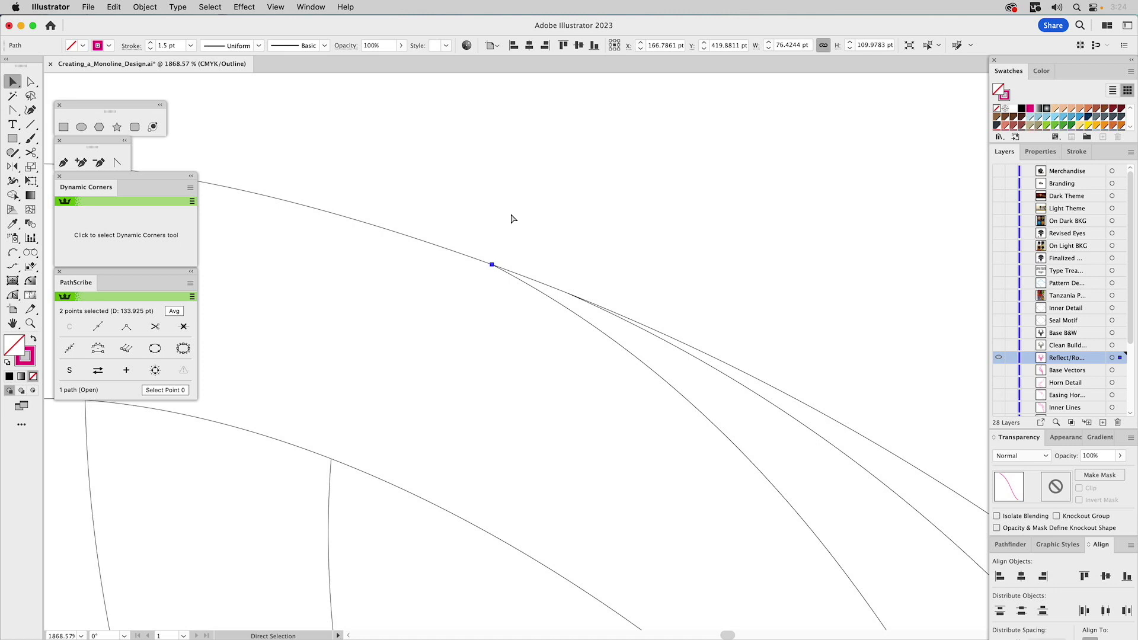
pyautogui.press('super+y')
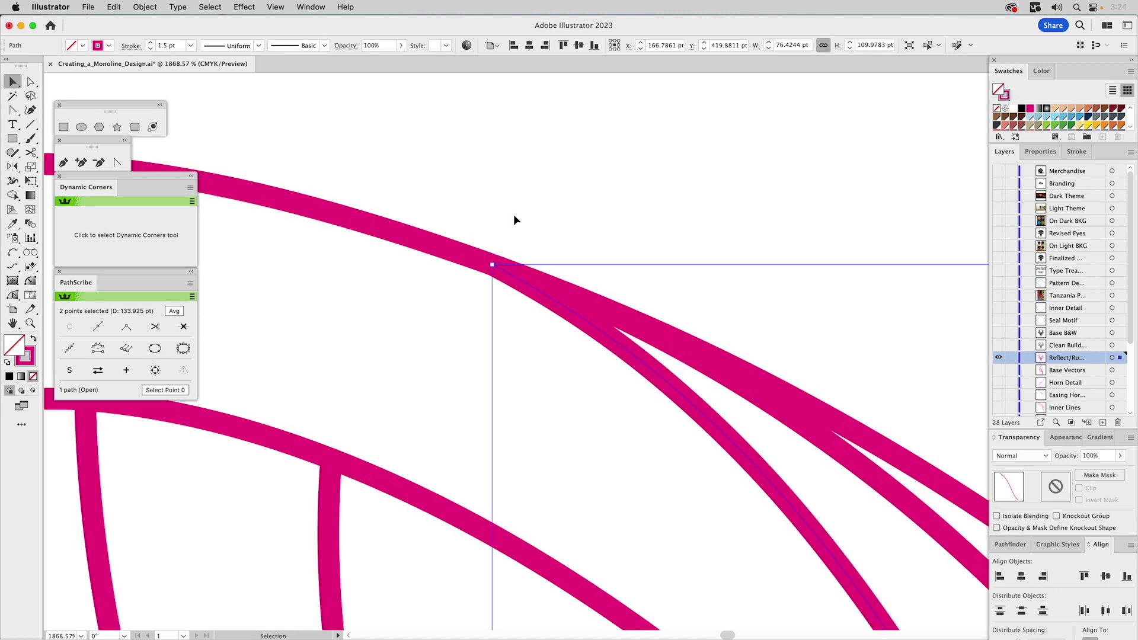
pyautogui.click(514, 216)
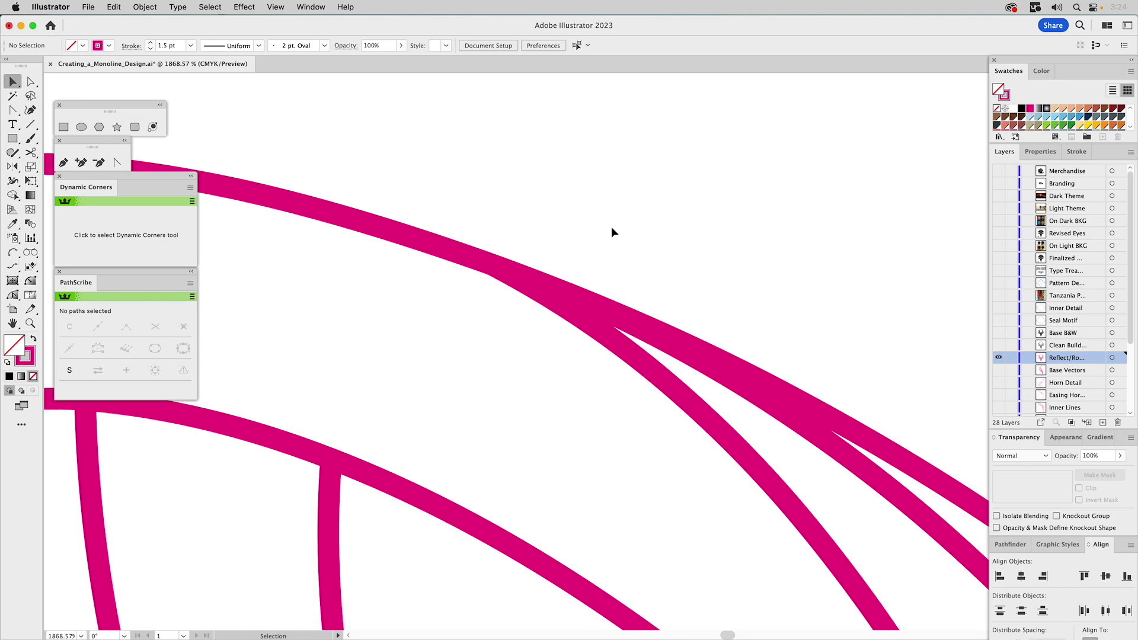
# Recolour the strokes of the two curves branching from the ear's upper edge, the lower one yellow-orange and the middle one blue.
pyautogui.click(614, 344)
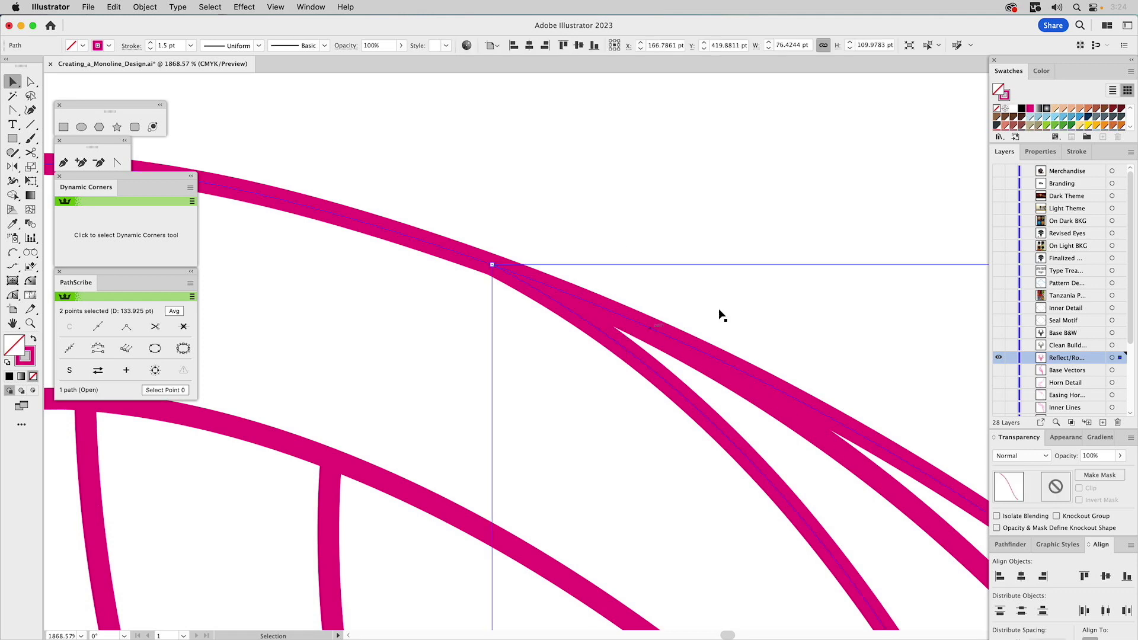
pyautogui.click(1093, 125)
pyautogui.click(723, 372)
pyautogui.moveTo(1076, 114); pyautogui.dragTo(1011, 98)
pyautogui.moveTo(450, 186); pyautogui.dragTo(384, 263)
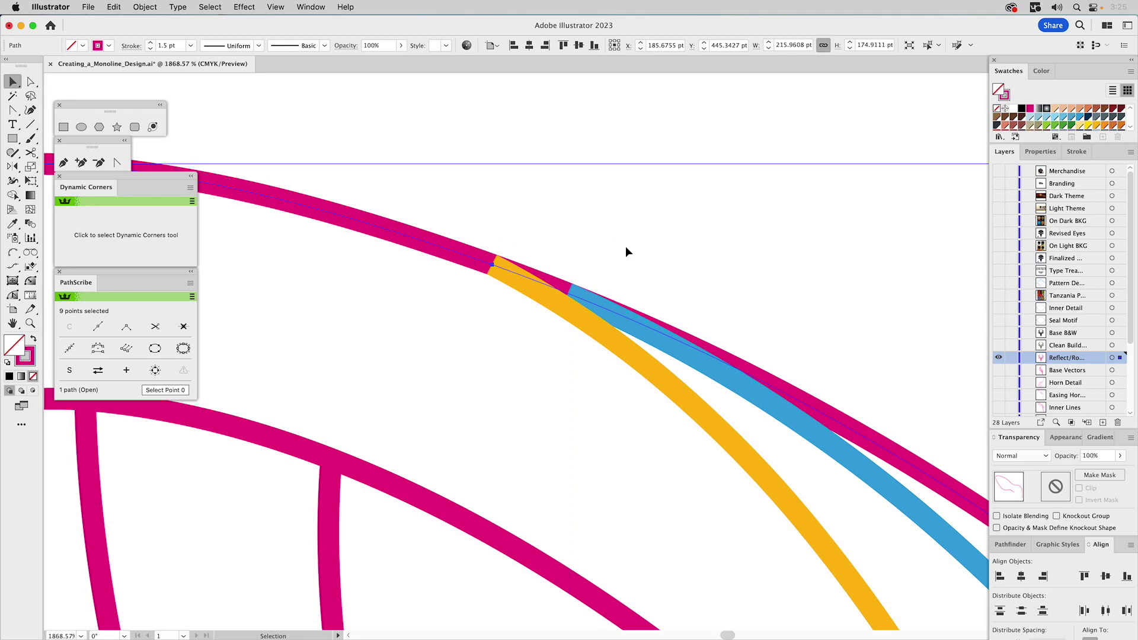
# Convert the magenta, yellow-orange and blue ear strokes into closed filled shapes with Outline Stroke, leaving everything deselected.
pyautogui.moveTo(626, 246); pyautogui.dragTo(519, 369)
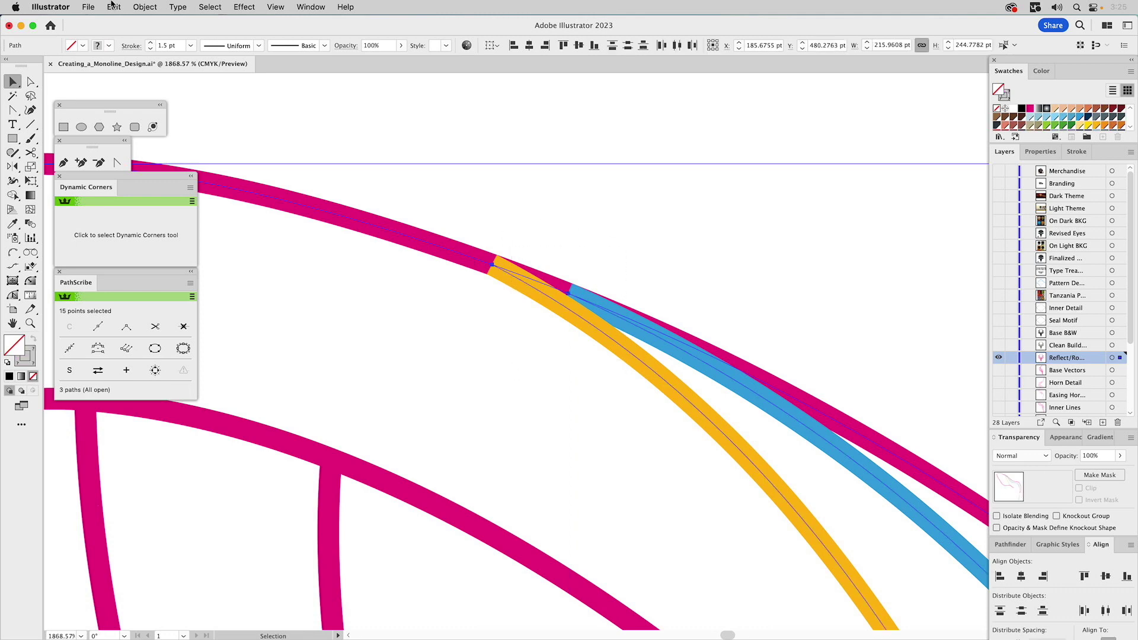
pyautogui.click(1078, 153)
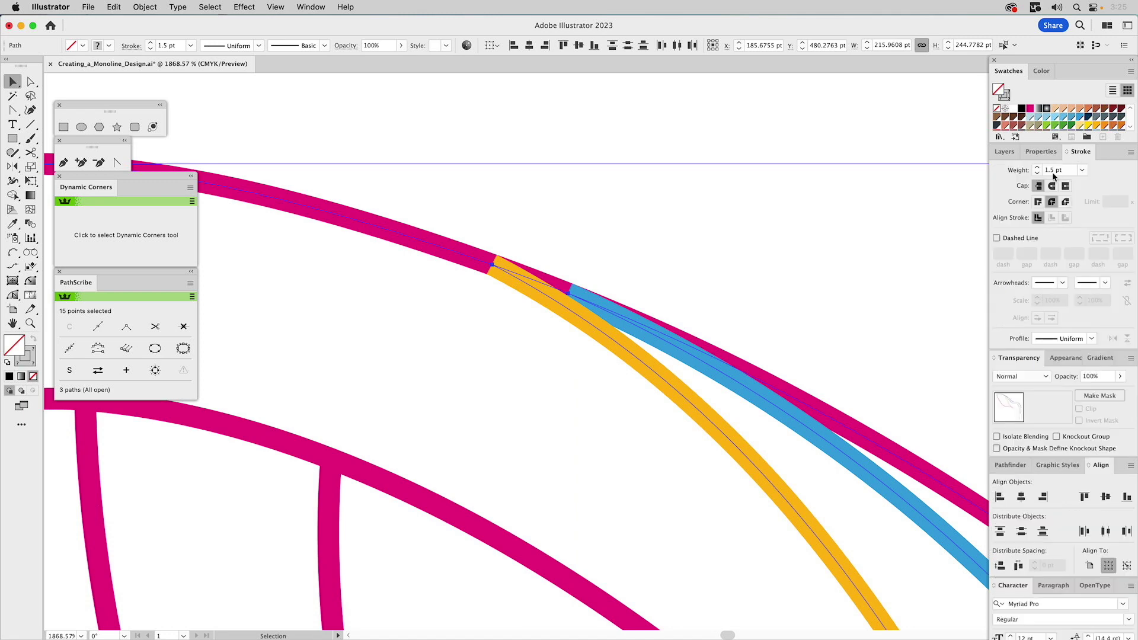
pyautogui.click(1004, 151)
pyautogui.click(149, 9)
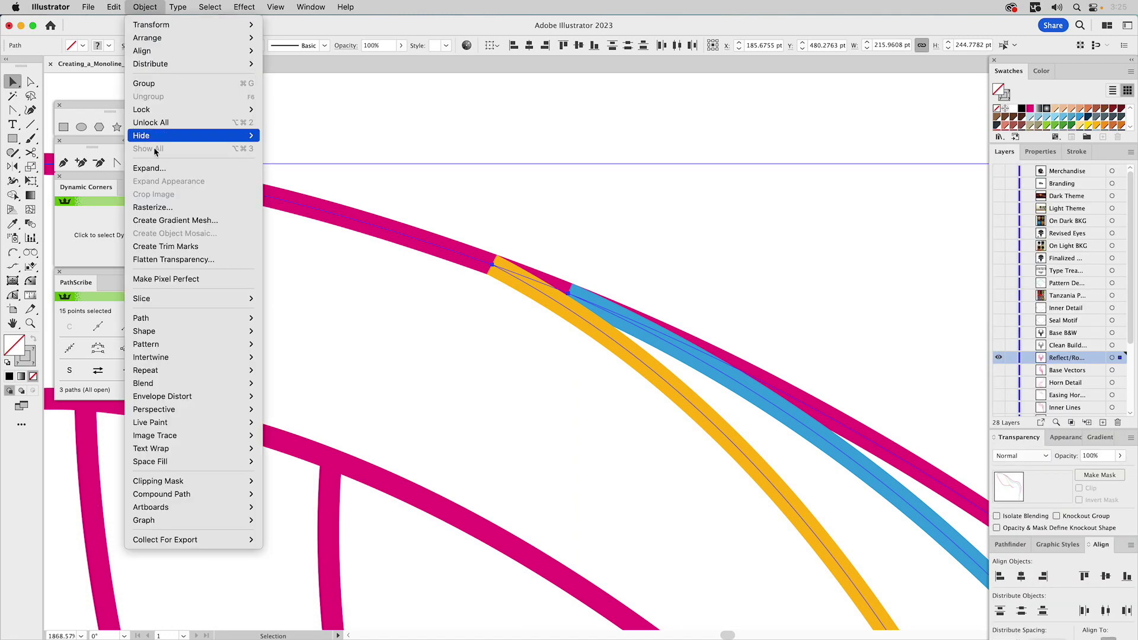
pyautogui.moveTo(158, 324)
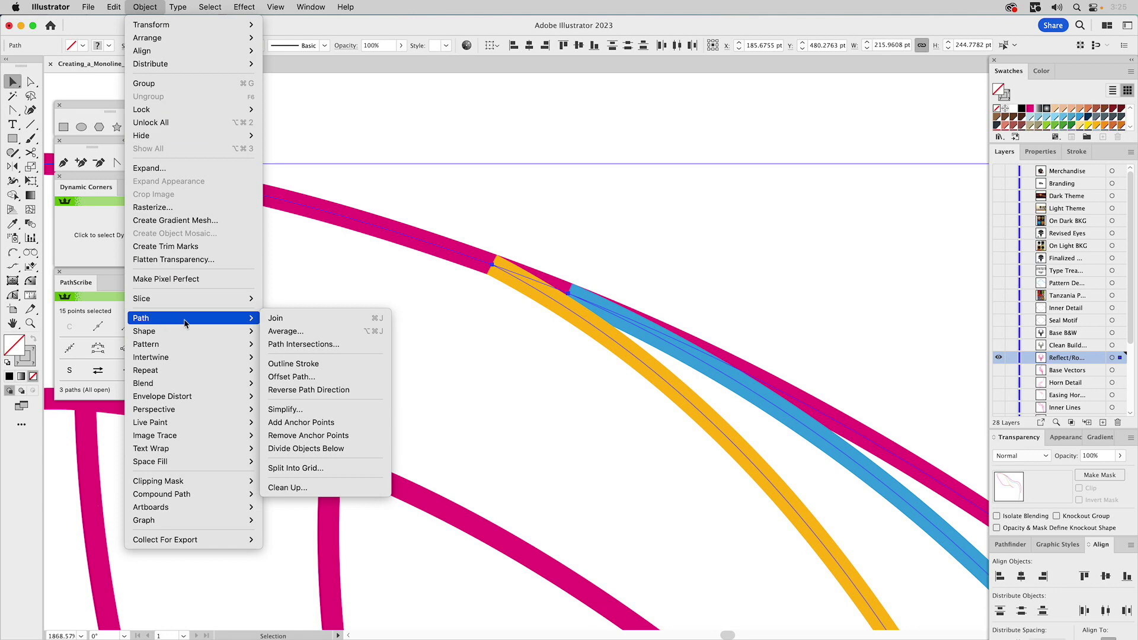
pyautogui.click(284, 364)
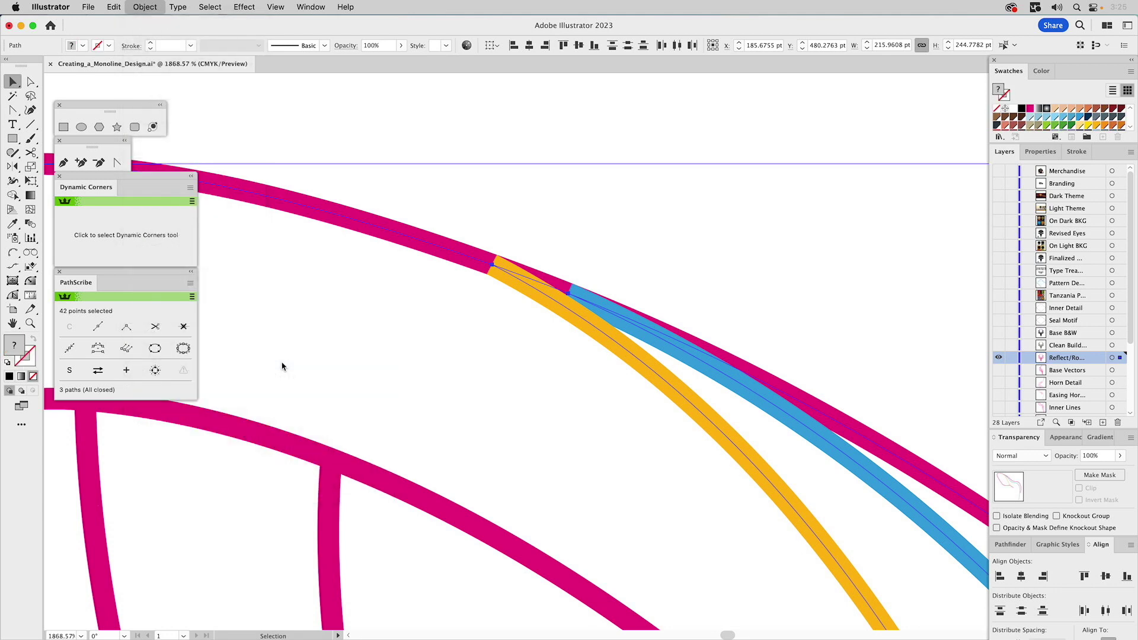
pyautogui.click(468, 342)
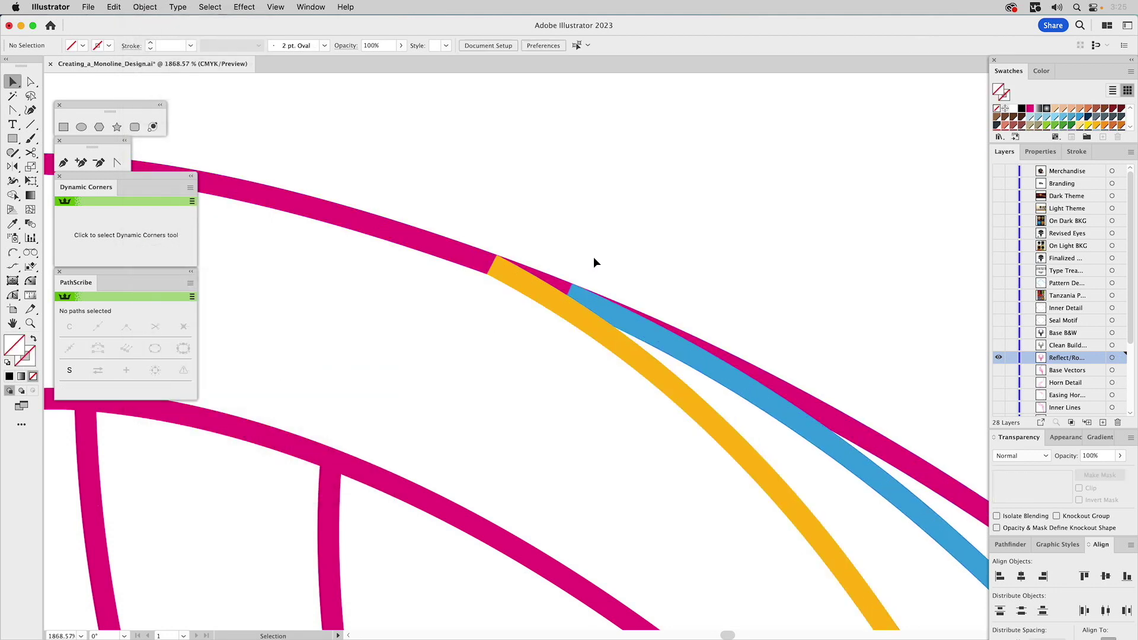
# Inspect the outlined ear shapes together and individually where their ends overlap at the junction.
pyautogui.moveTo(594, 265); pyautogui.dragTo(526, 326)
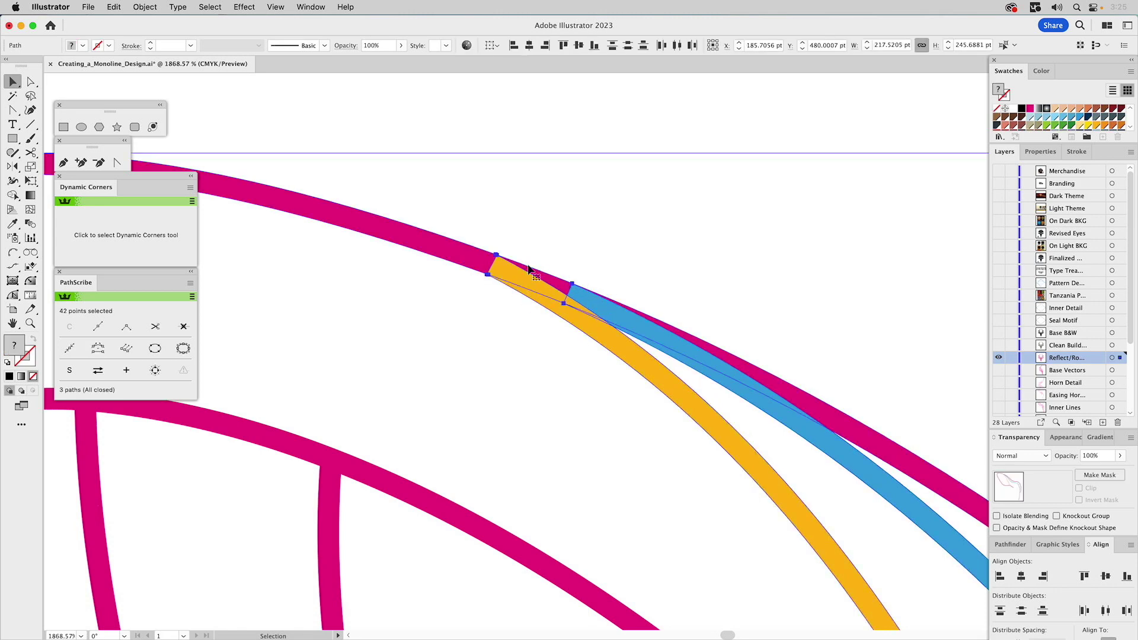
pyautogui.click(598, 252)
pyautogui.click(589, 296)
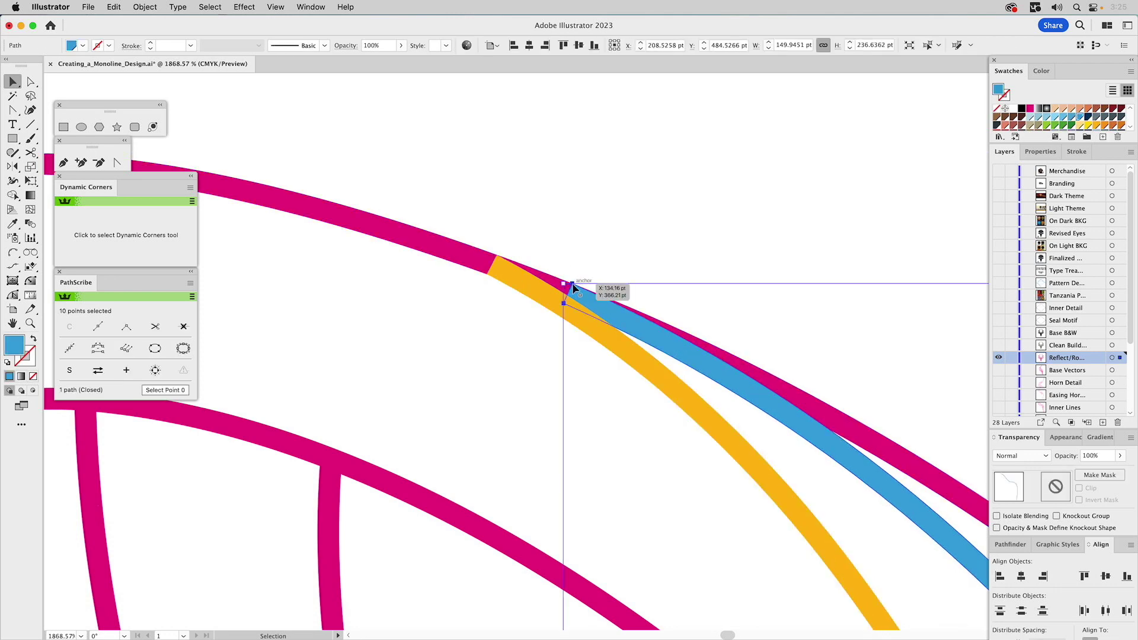
pyautogui.click(553, 283)
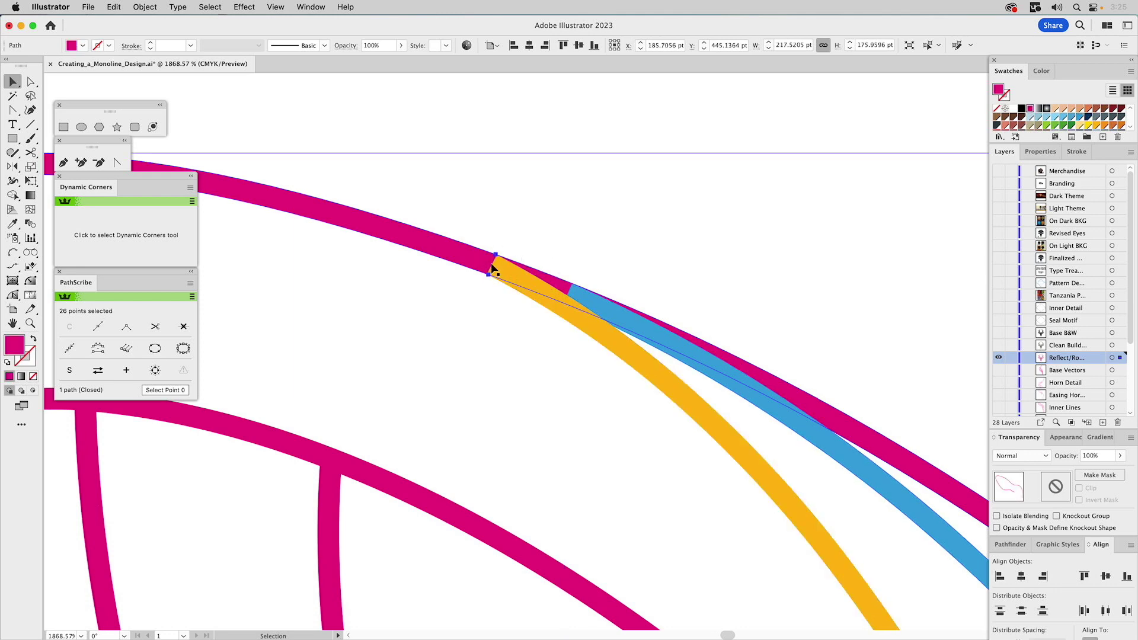
pyautogui.click(506, 217)
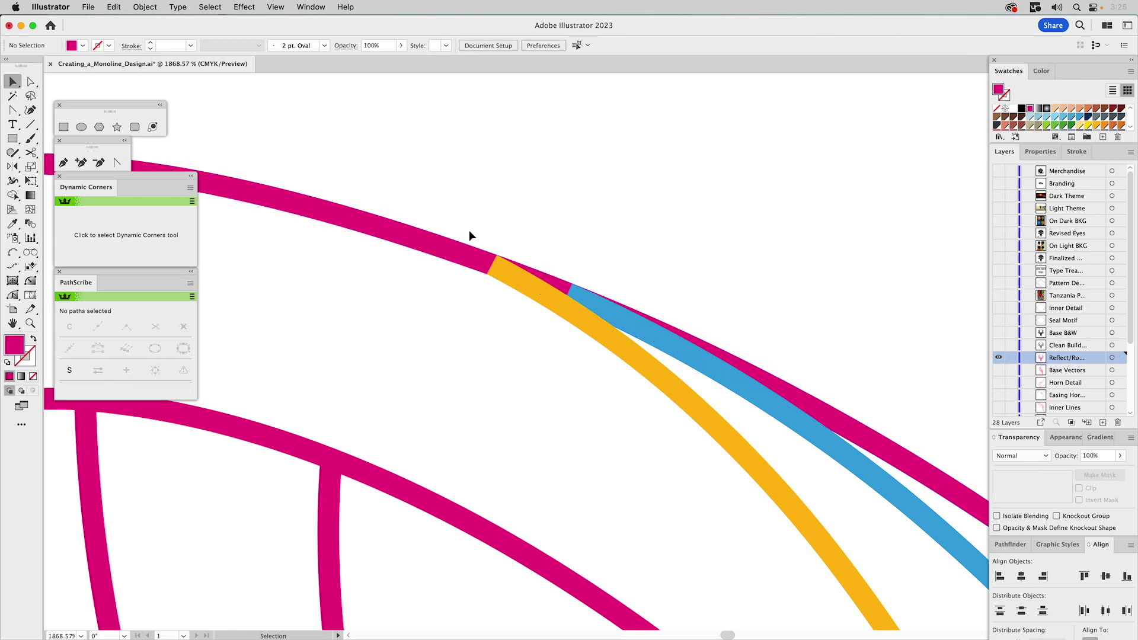
# Unite the magenta, yellow-orange and blue ear shapes into one with Pathfinder, leaving everything deselected.
pyautogui.moveTo(468, 235); pyautogui.dragTo(639, 362)
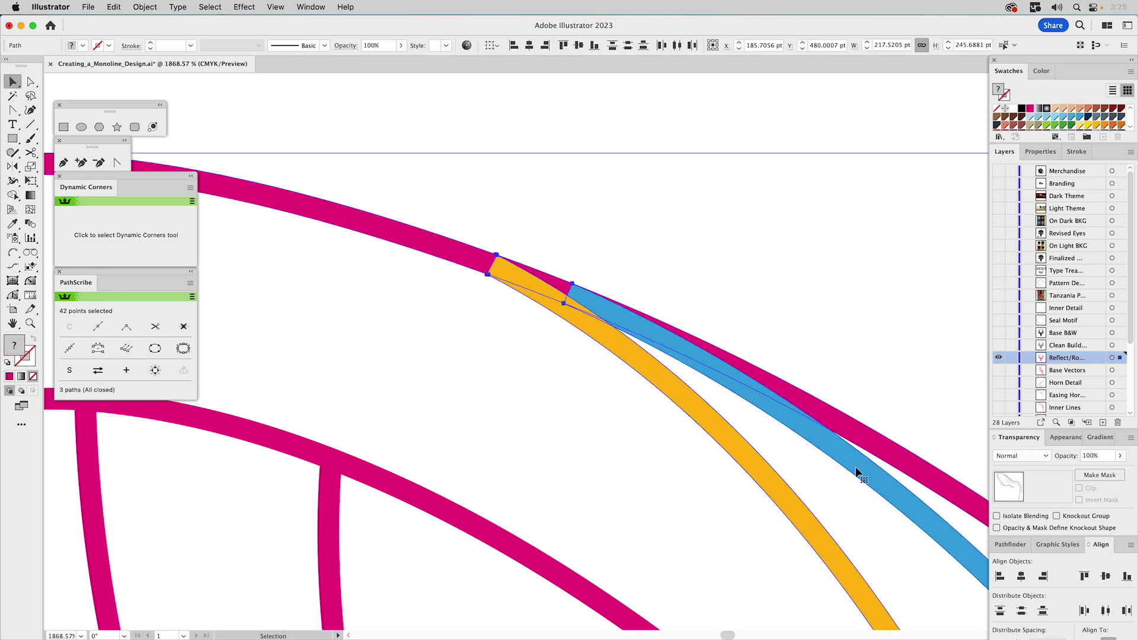
pyautogui.click(1015, 545)
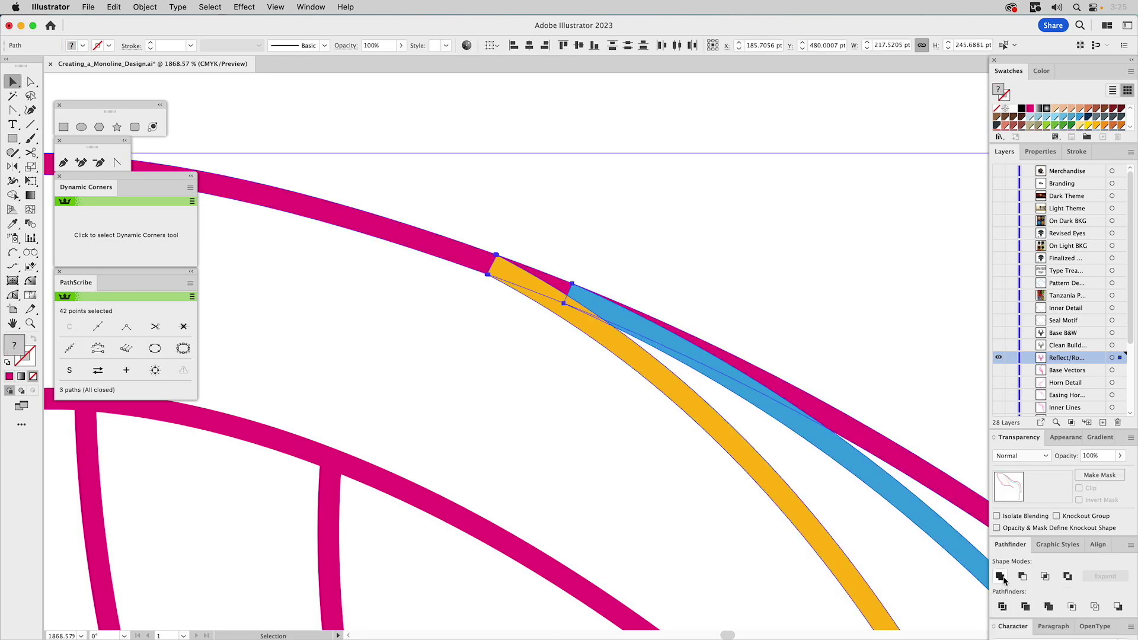
pyautogui.click(1001, 577)
pyautogui.click(587, 276)
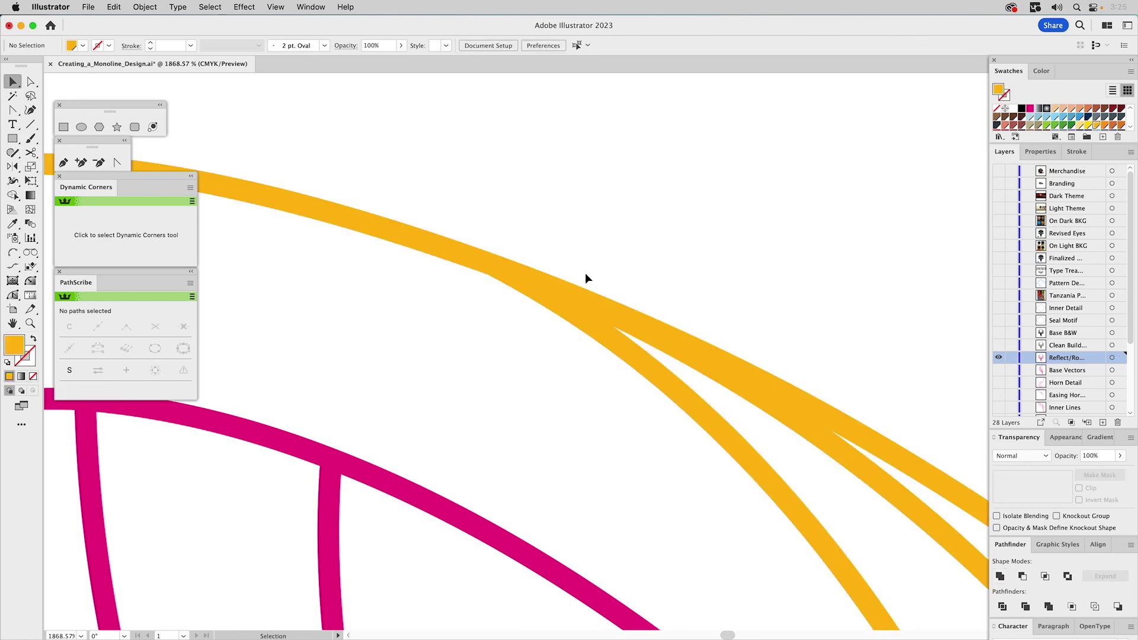
# Examine the anchor point on the united shape's upper edge where the blue branch's end meets it.
pyautogui.press('a')
pyautogui.moveTo(568, 289); pyautogui.dragTo(582, 272)
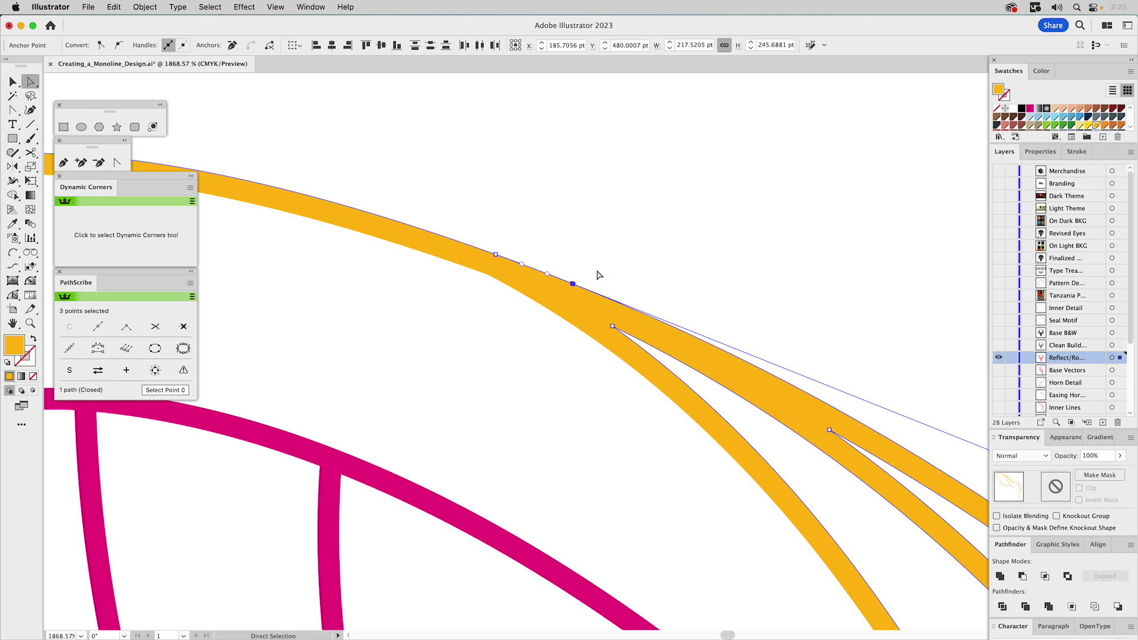
pyautogui.click(600, 274)
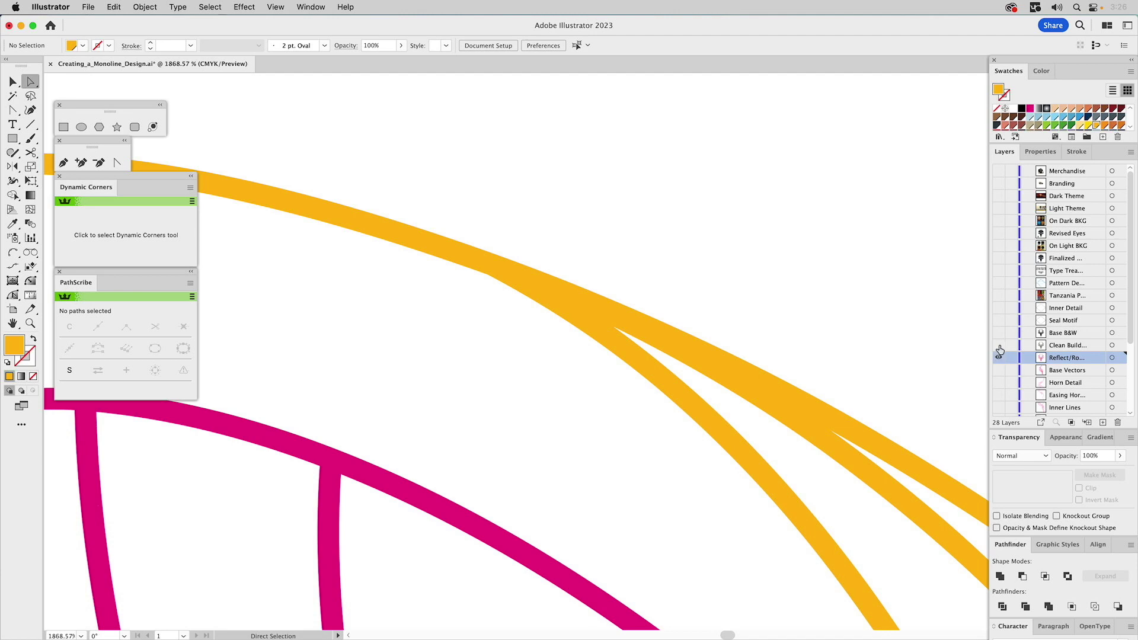
# Switch visibility back to the Clean Build layer and unite its black, orange and blue ear shapes with Pathfinder.
pyautogui.moveTo(999, 346); pyautogui.dragTo(999, 359)
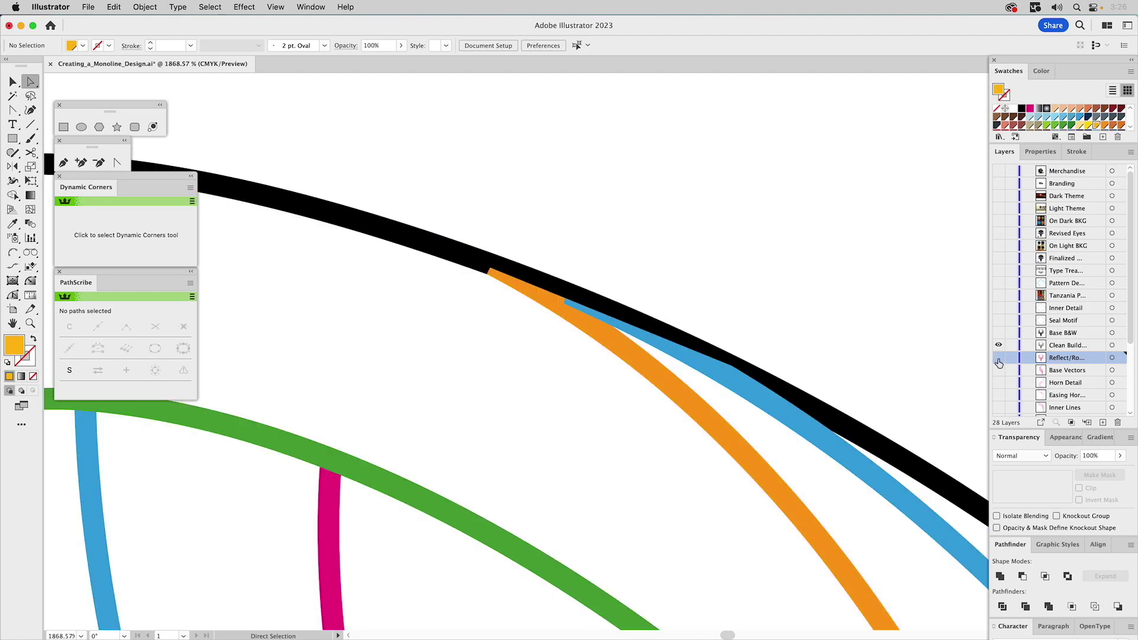
pyautogui.press('v')
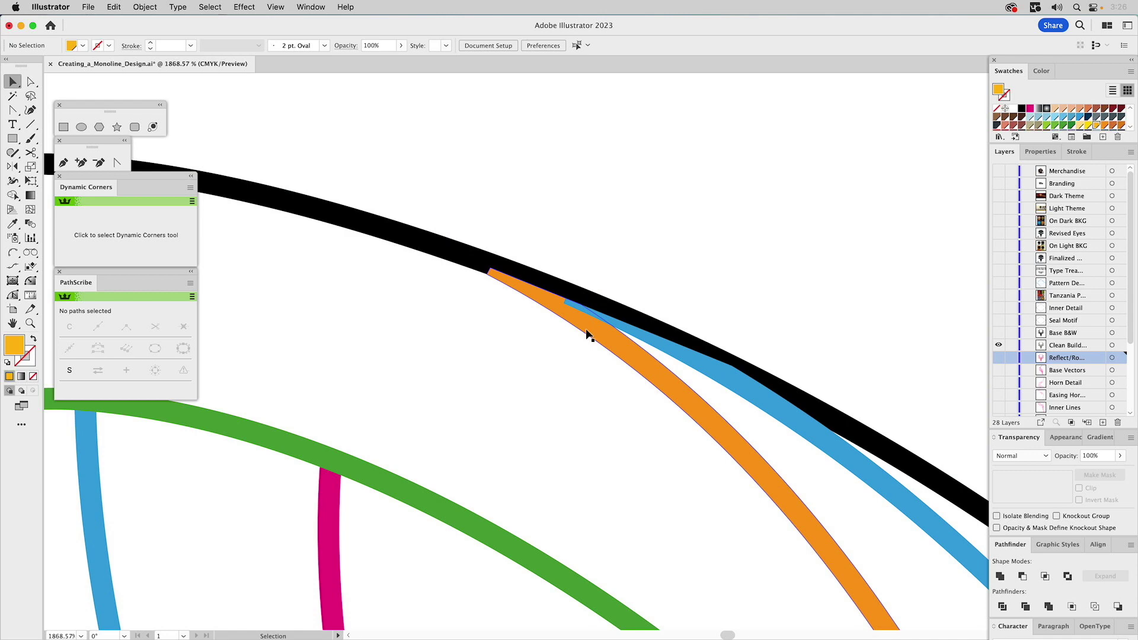
pyautogui.click(586, 330)
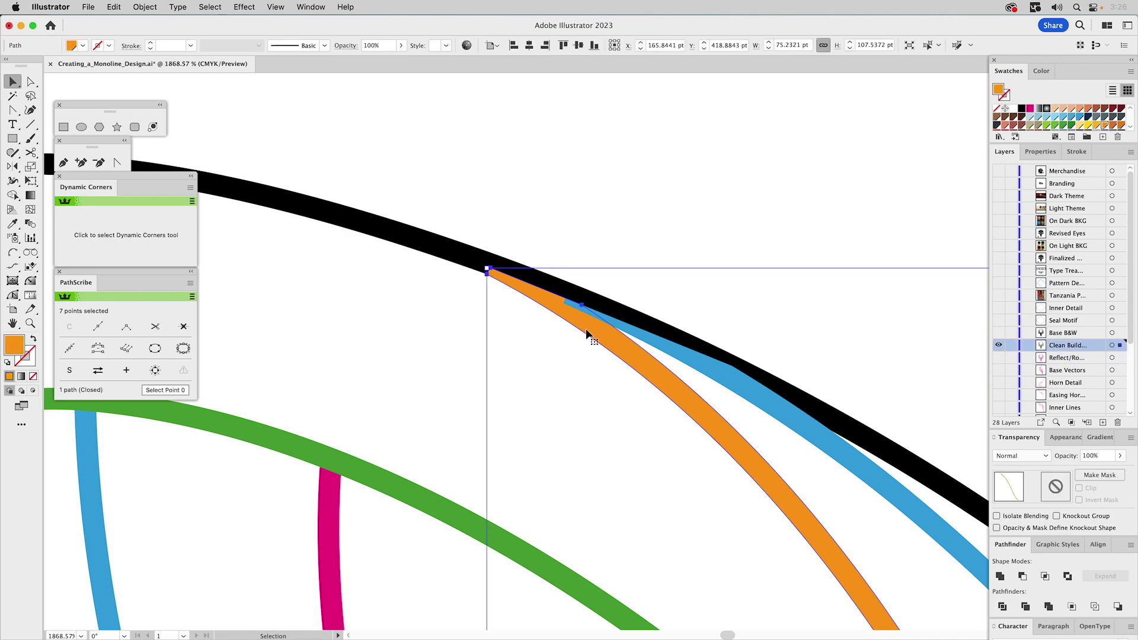
pyautogui.click(602, 225)
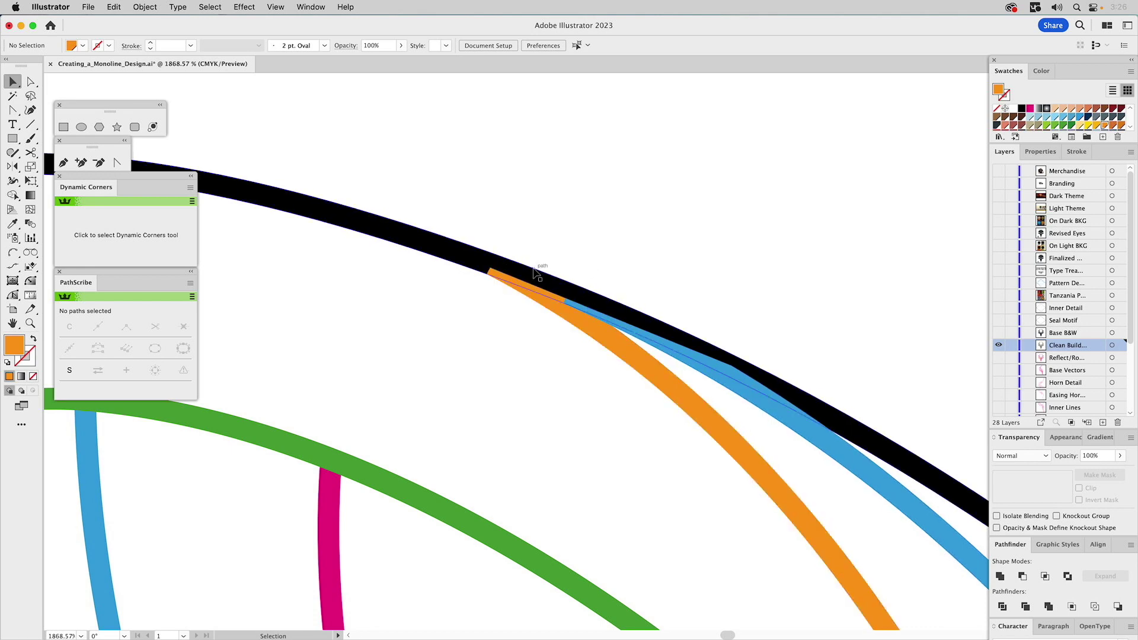
pyautogui.moveTo(556, 316); pyautogui.dragTo(541, 373)
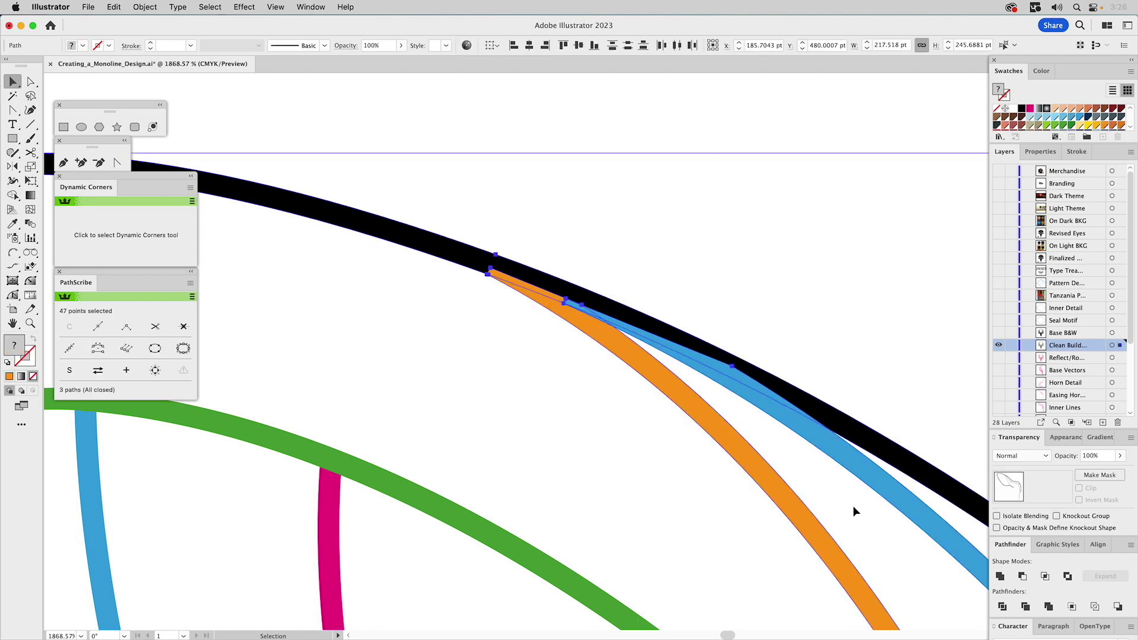
pyautogui.click(1000, 576)
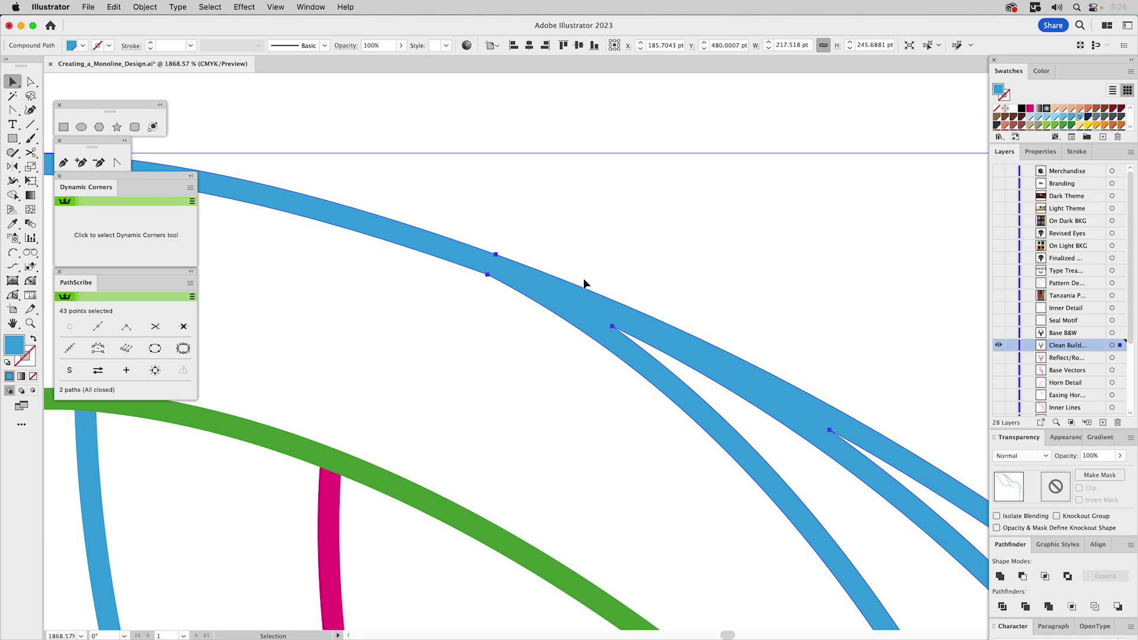
# Inspect the left horn's outlined ridge shapes where their tapered ends overlap the magenta curve.
pyautogui.click(603, 250)
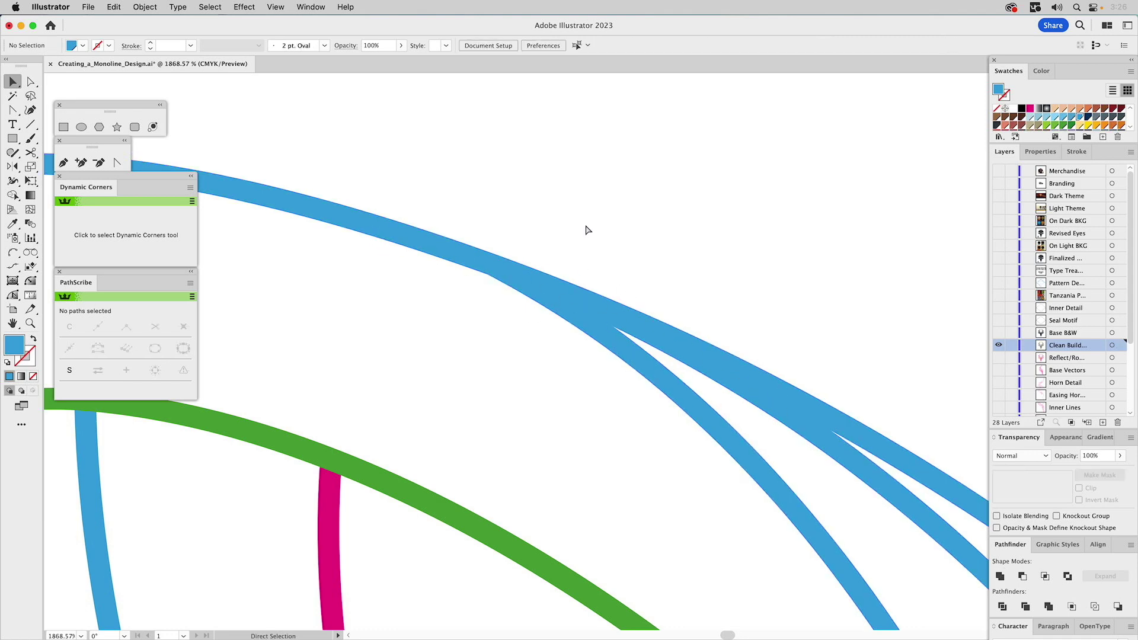
pyautogui.press('super')
pyautogui.press('super+0')
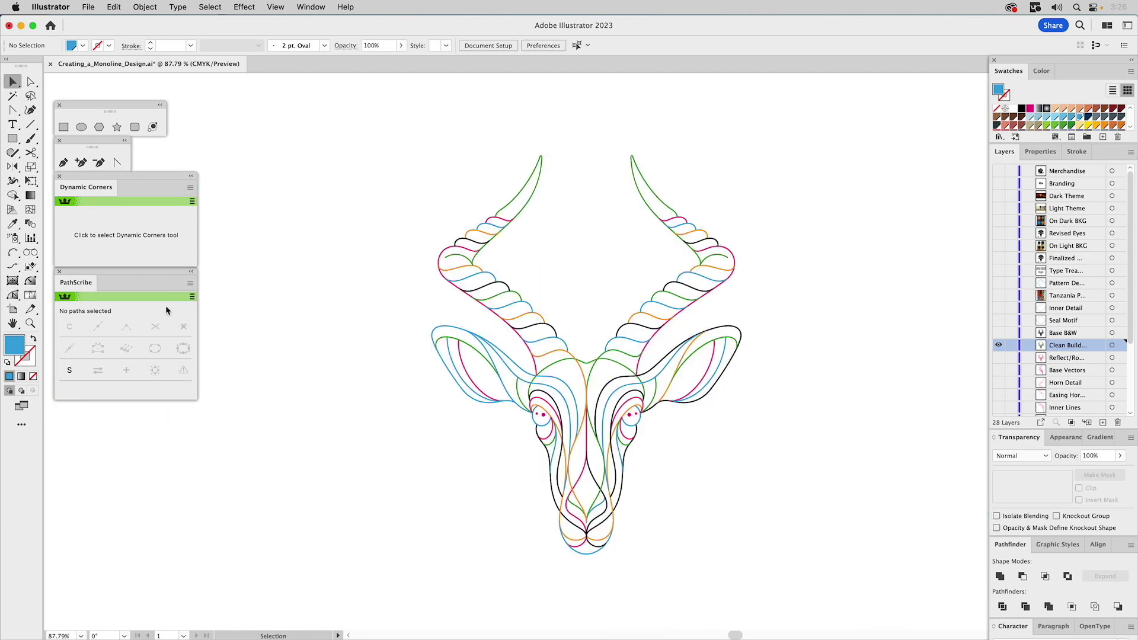
pyautogui.click(30, 324)
pyautogui.moveTo(475, 299); pyautogui.dragTo(575, 355)
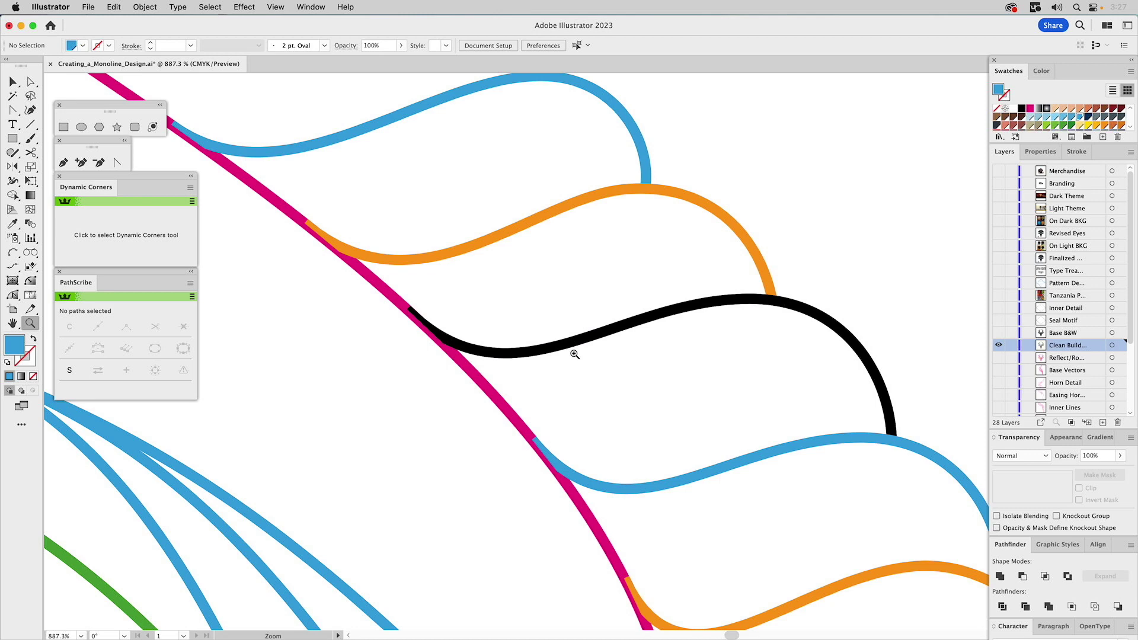
pyautogui.press('super+0')
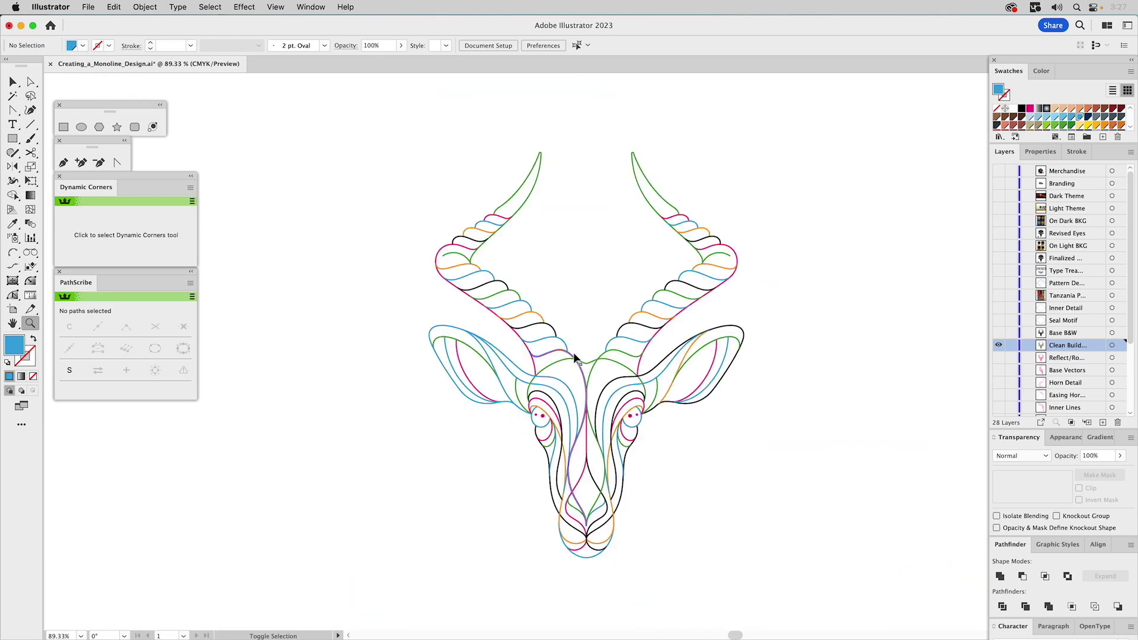
# Select all the gazelle's outlined shapes and unite them into one with Pathfinder, leaving everything deselected.
pyautogui.press('v')
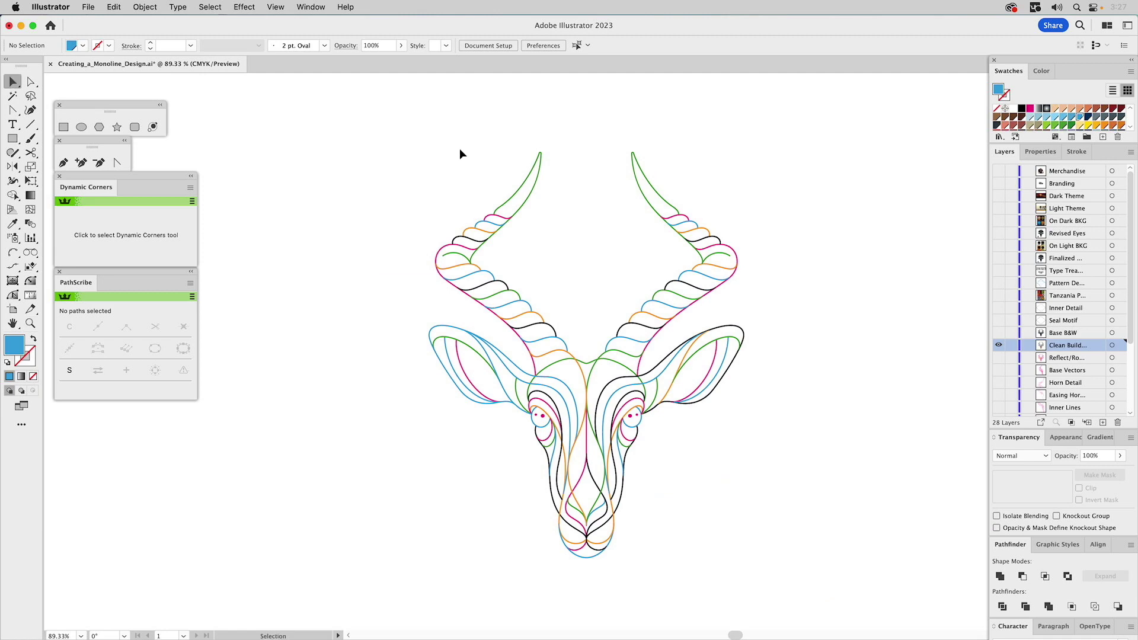
pyautogui.press('super+a')
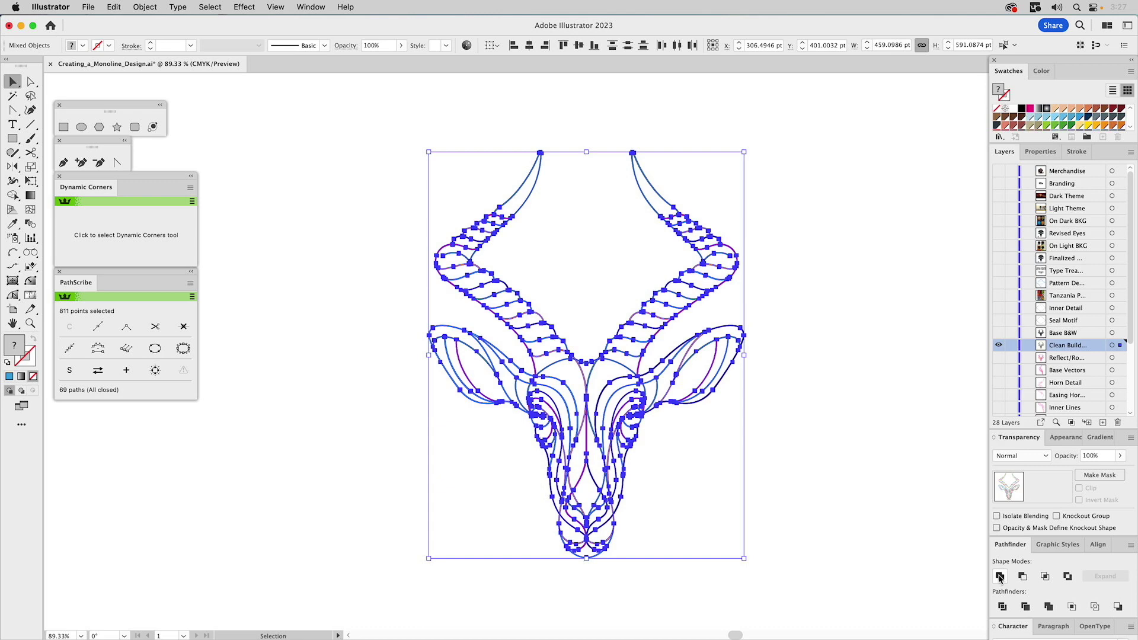
pyautogui.click(1000, 576)
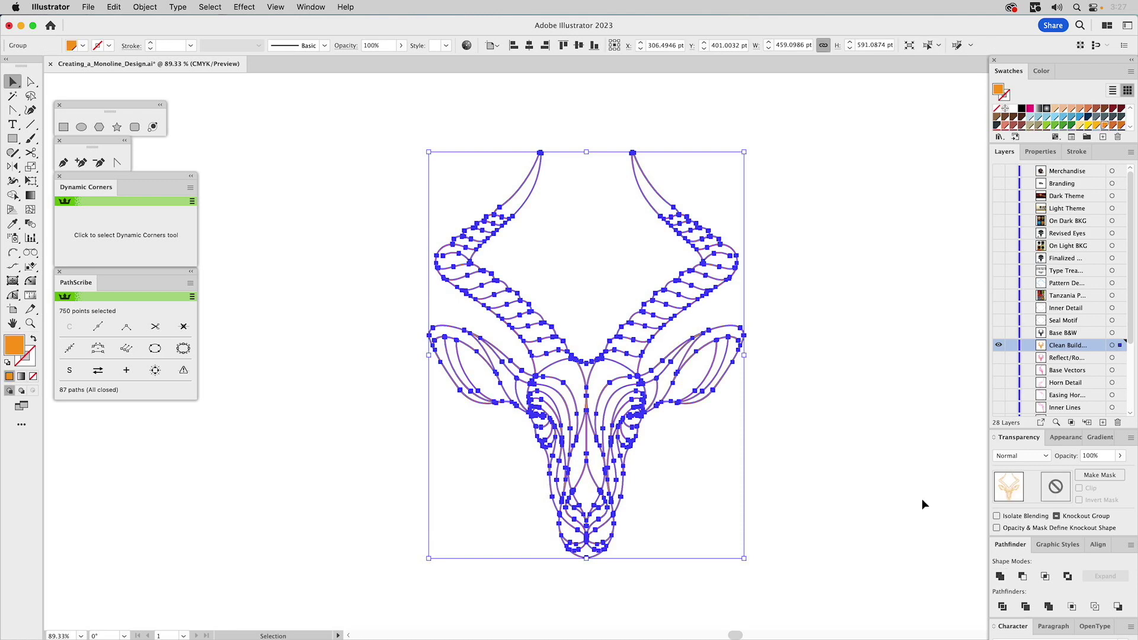
pyautogui.click(838, 428)
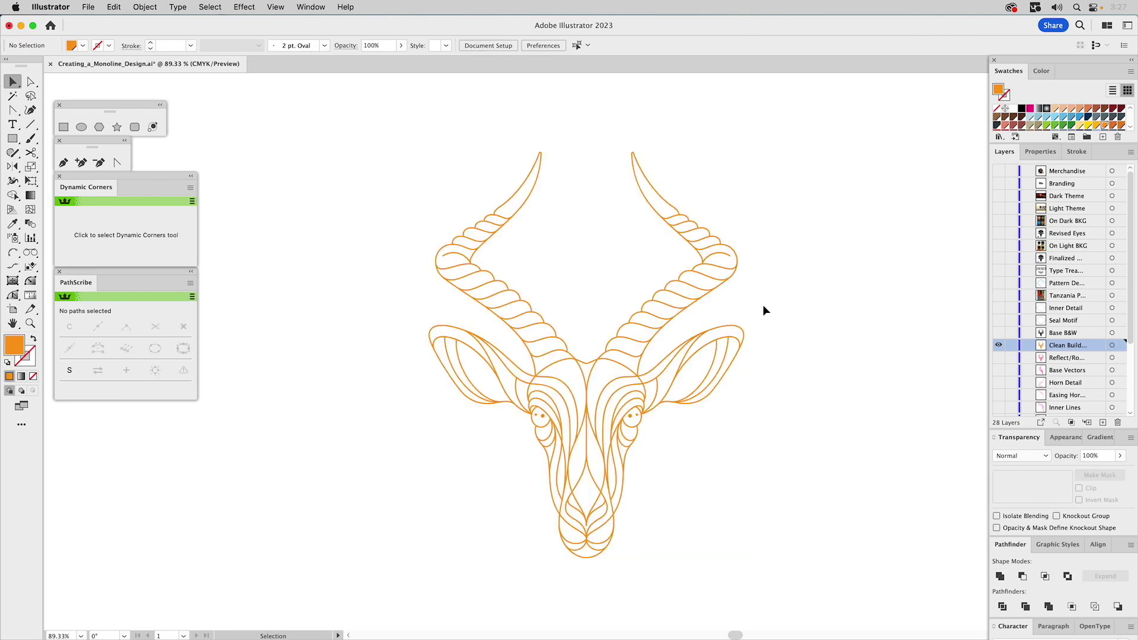
pyautogui.moveTo(729, 349); pyautogui.dragTo(728, 347)
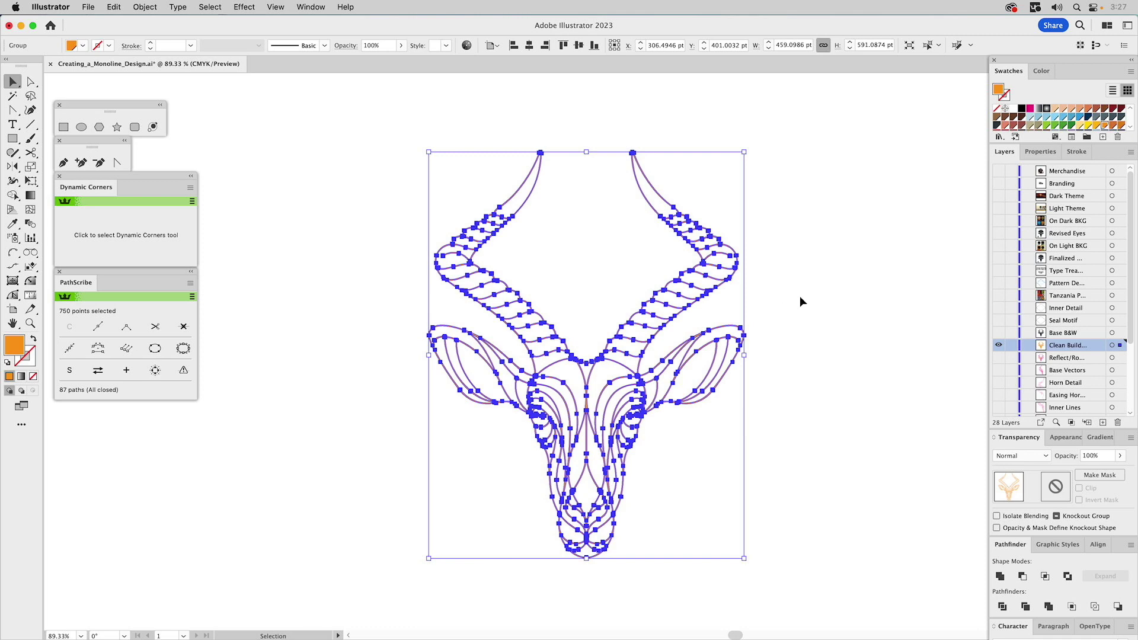
pyautogui.click(795, 306)
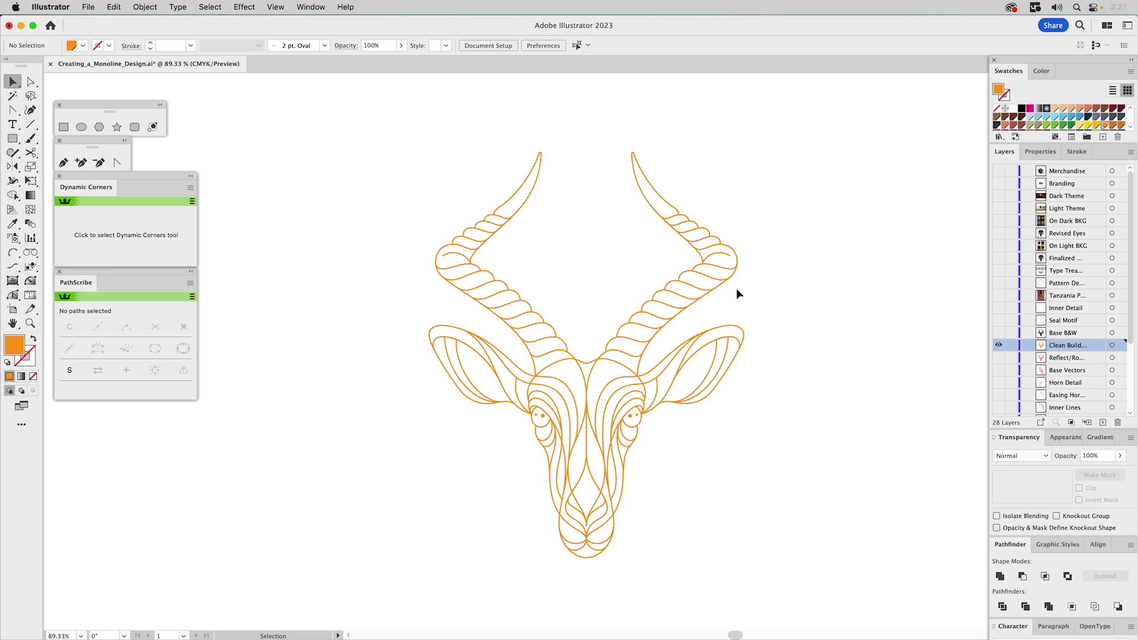
# Fill the united gazelle artwork with black and leave it deselected.
pyautogui.click(724, 356)
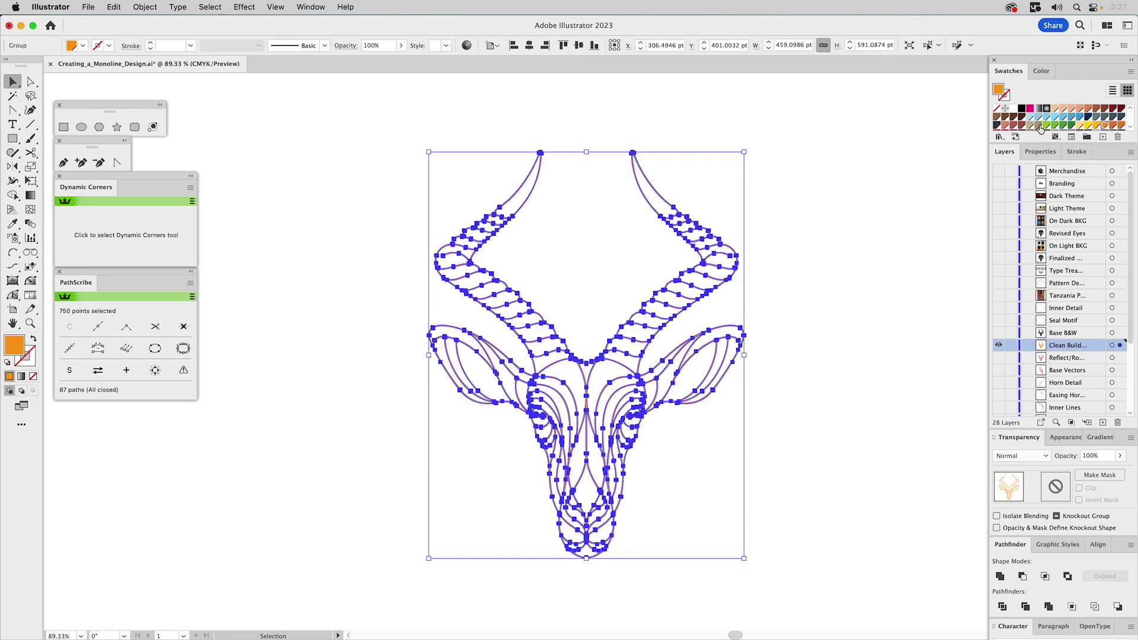
pyautogui.scroll(-3, 1082, 124)
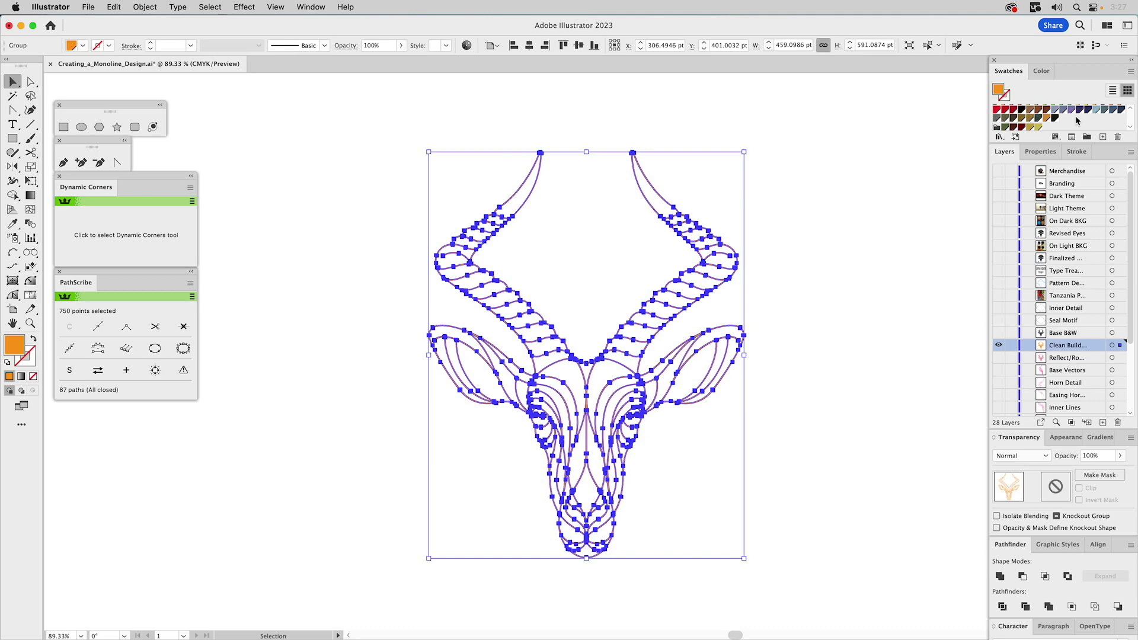
pyautogui.click(1023, 110)
pyautogui.click(868, 234)
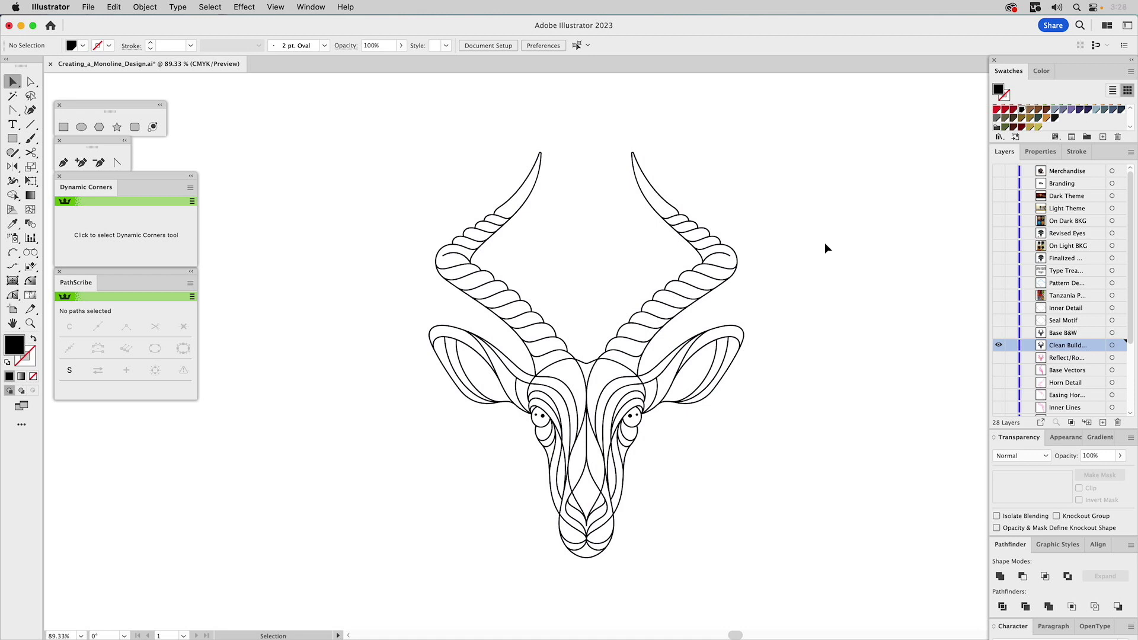
pyautogui.click(661, 212)
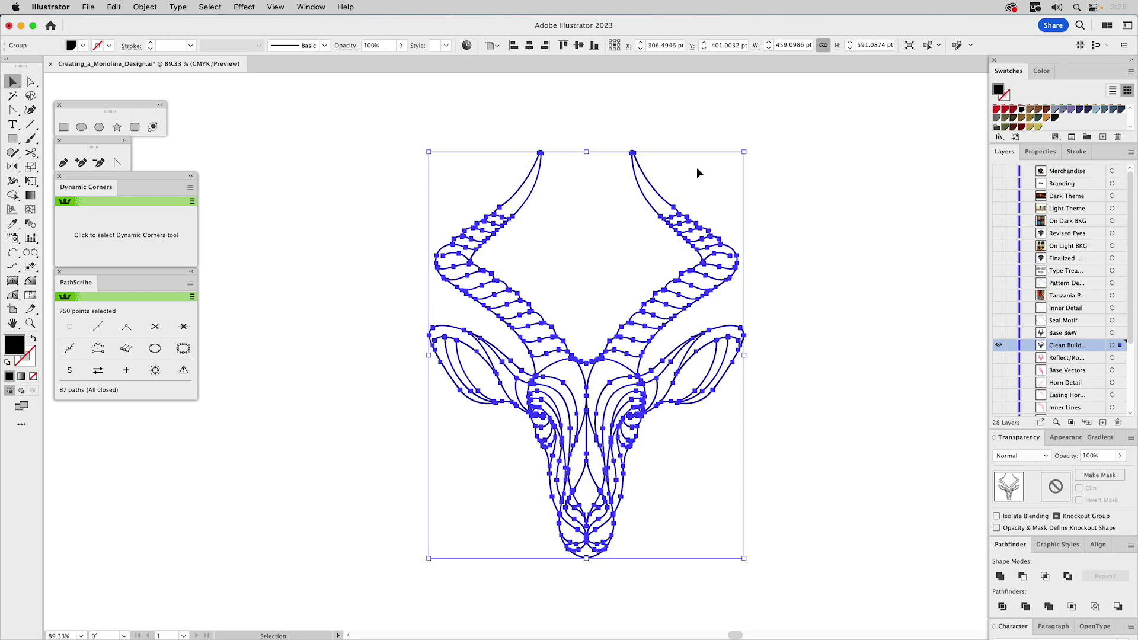
pyautogui.click(762, 181)
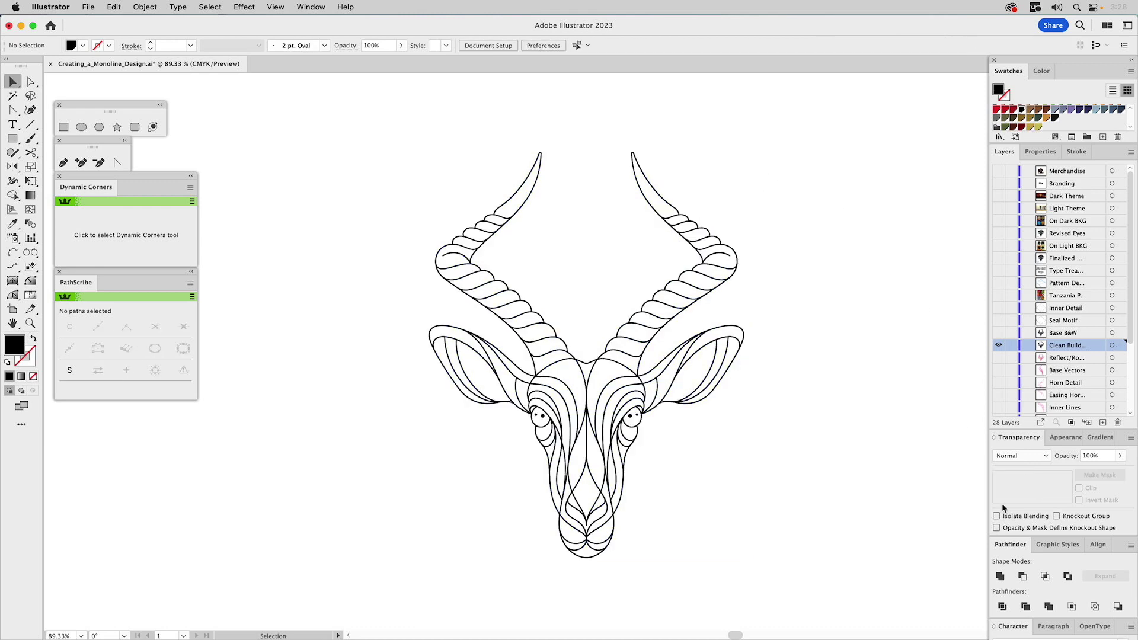
# Float the Pathfinder controls beside the gazelle and review Pathfinder Options, leaving the settings as they are.
pyautogui.moveTo(1011, 545); pyautogui.dragTo(796, 188)
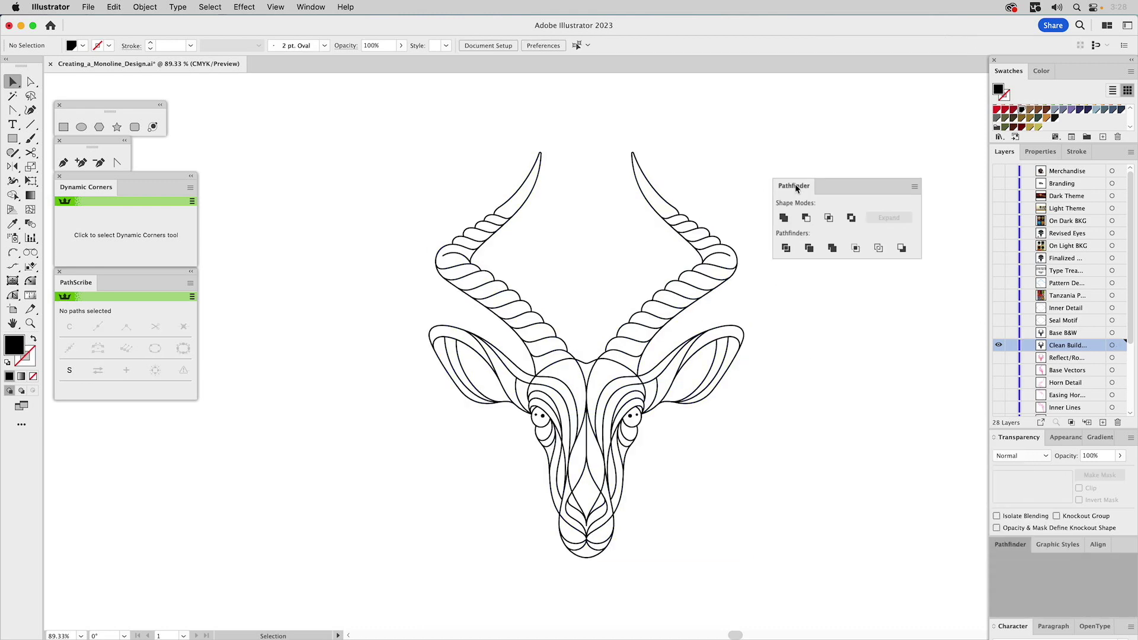
pyautogui.click(909, 188)
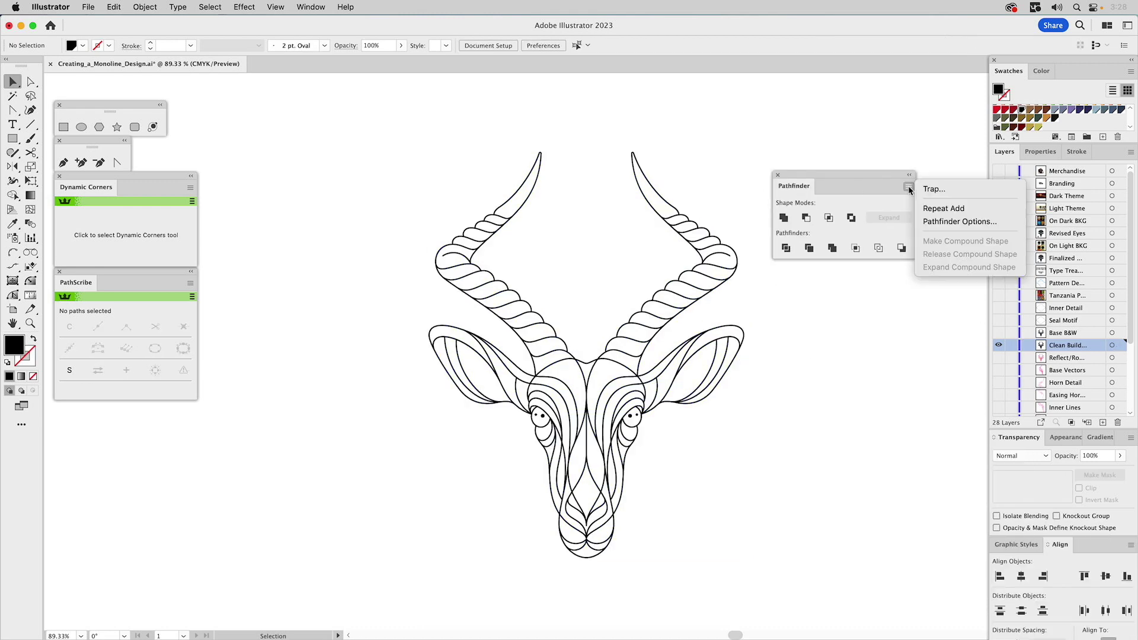
pyautogui.click(954, 222)
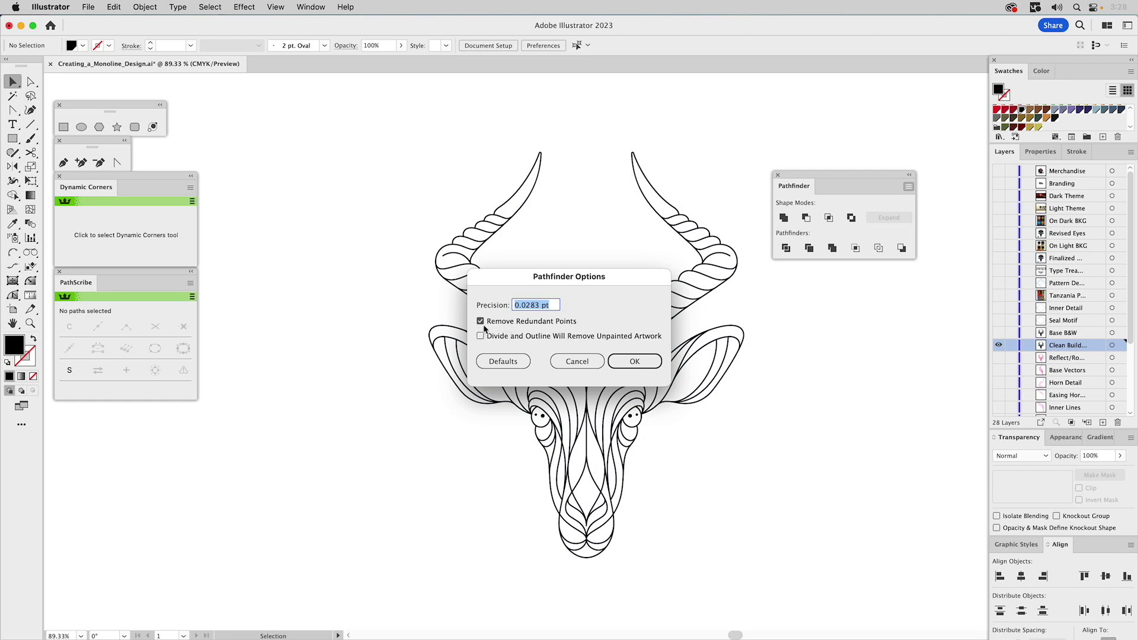
pyautogui.click(588, 366)
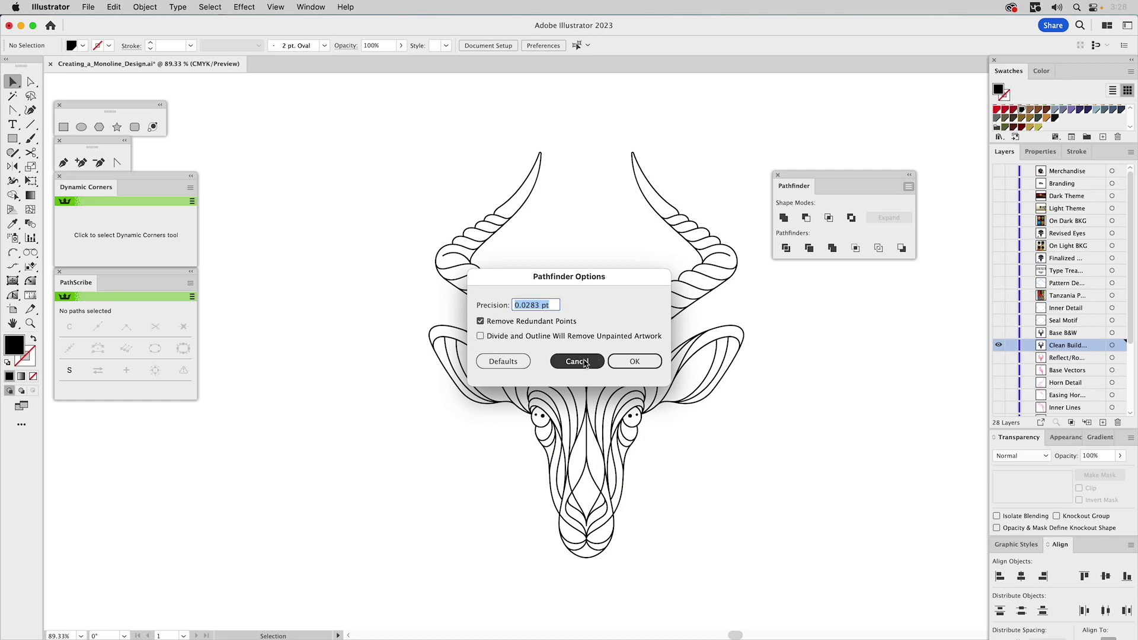
pyautogui.click(620, 363)
# Create two overlapping test squares about 122 pt wide, one black and one red, beside the left horn and select both.
pyautogui.press('m')
pyautogui.moveTo(278, 164); pyautogui.dragTo(363, 248)
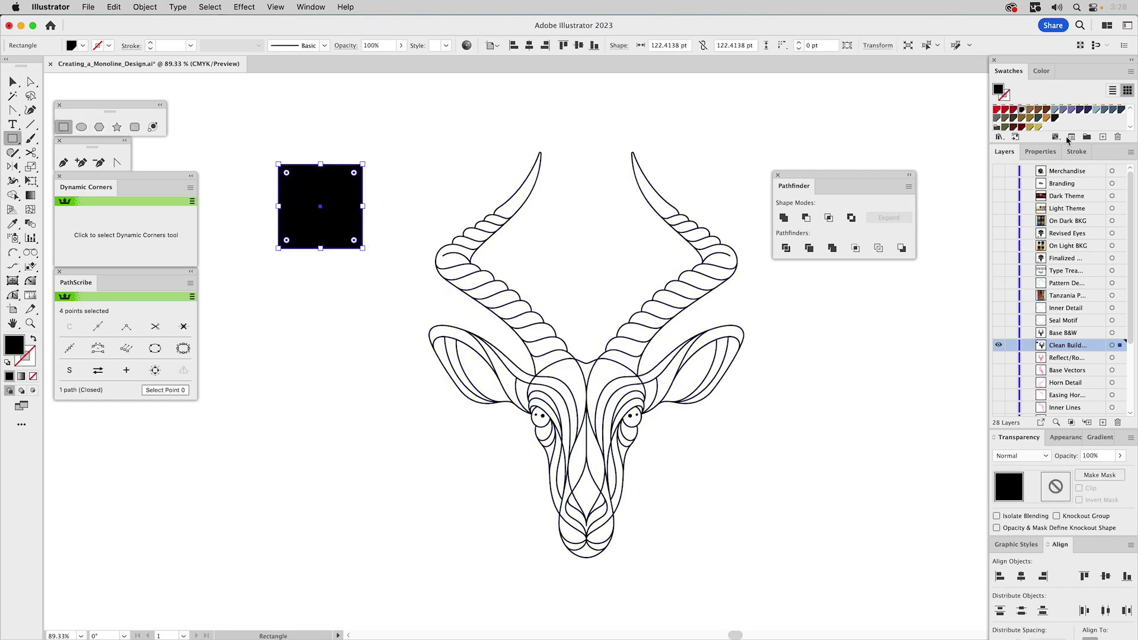
pyautogui.click(998, 110)
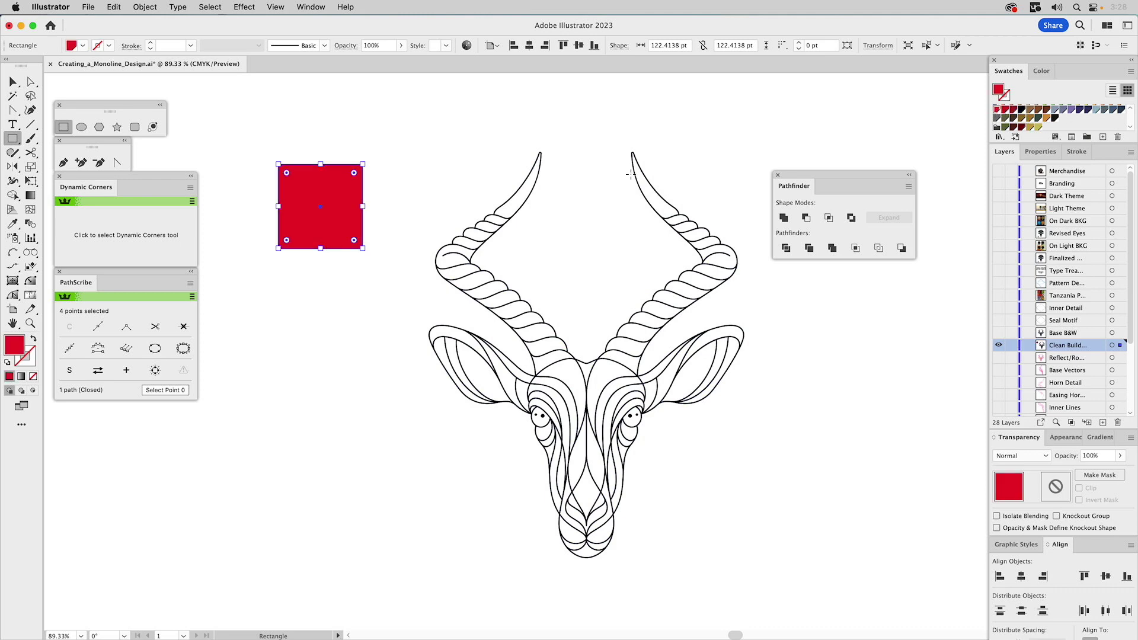
pyautogui.press('v')
pyautogui.moveTo(289, 197); pyautogui.dragTo(362, 191)
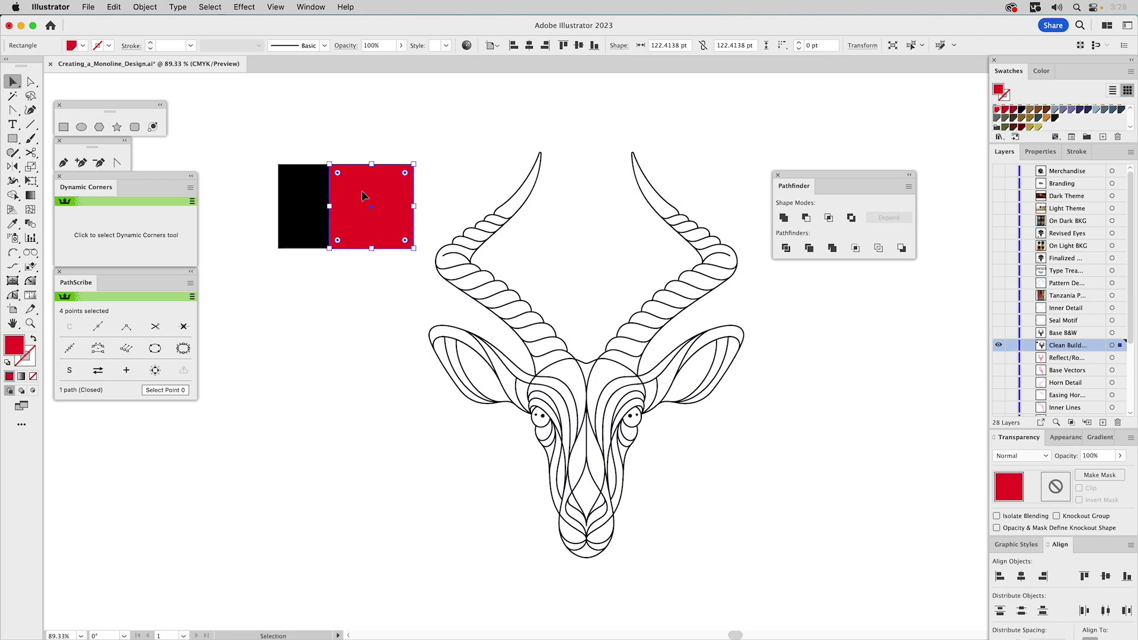
pyautogui.keyDown('shift'); pyautogui.click(306, 189); pyautogui.keyUp('shift')
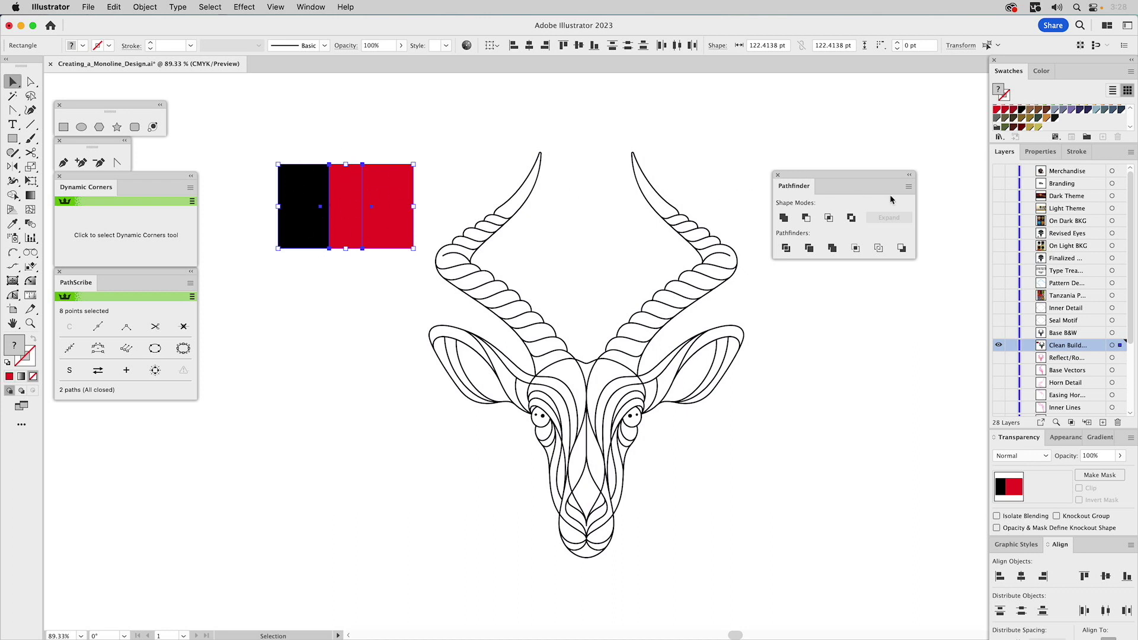
# Turn off Remove Redundant Points in Pathfinder Options.
pyautogui.click(908, 187)
pyautogui.click(959, 222)
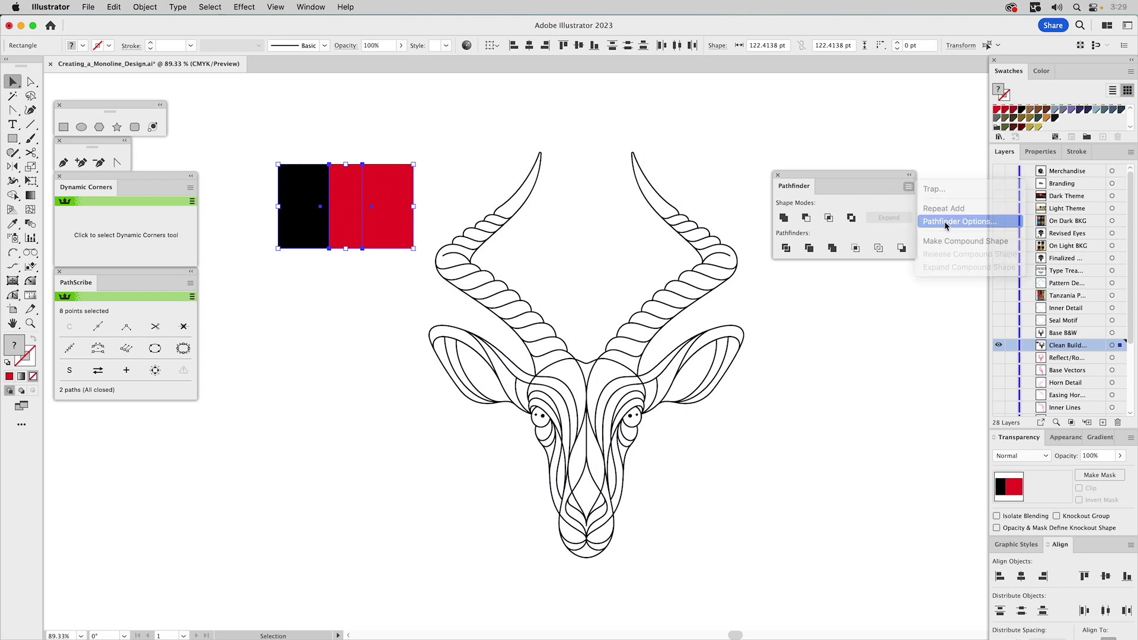
pyautogui.click(524, 321)
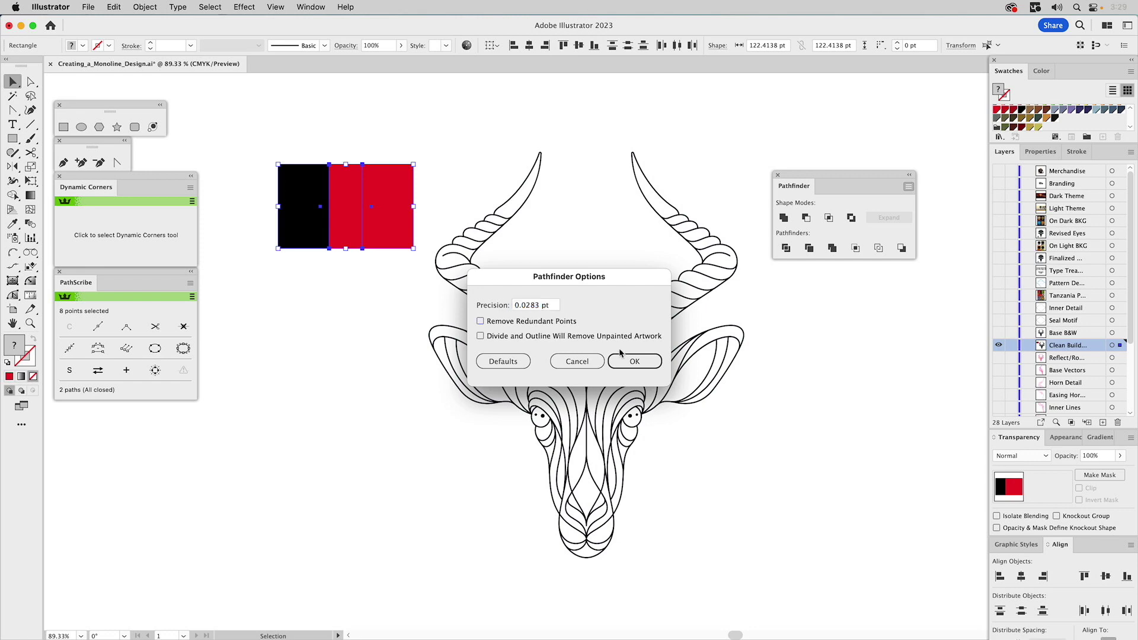
pyautogui.click(629, 359)
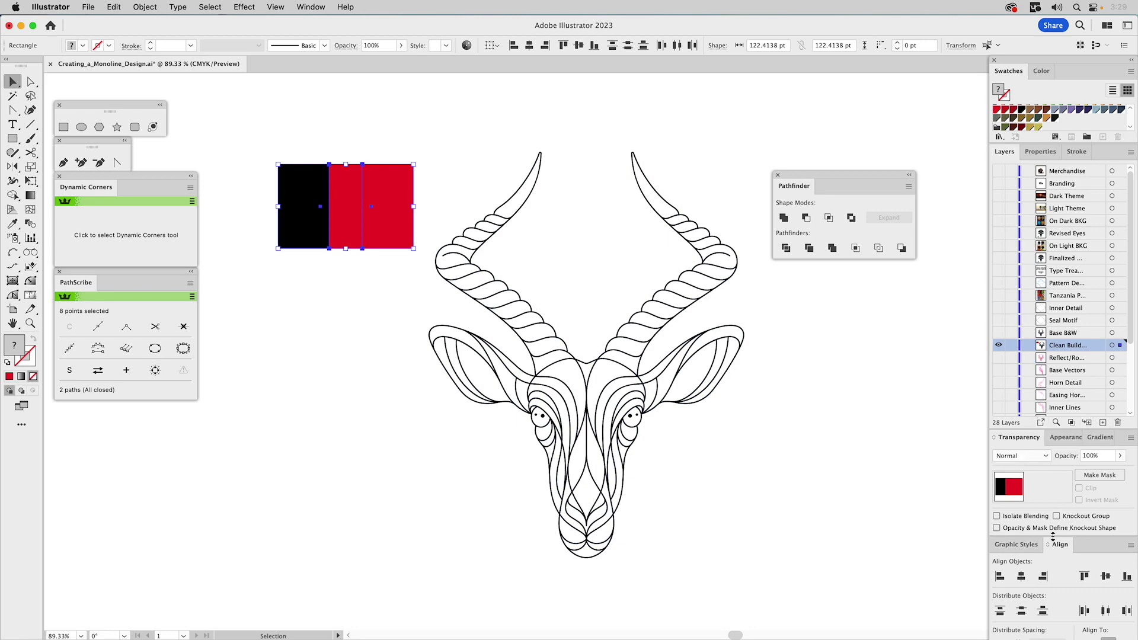
# Unite the two test squares, check the anchor points along the middle of the long edges, and undo the union.
pyautogui.click(784, 218)
pyautogui.press('a')
pyautogui.moveTo(317, 146); pyautogui.dragTo(369, 263)
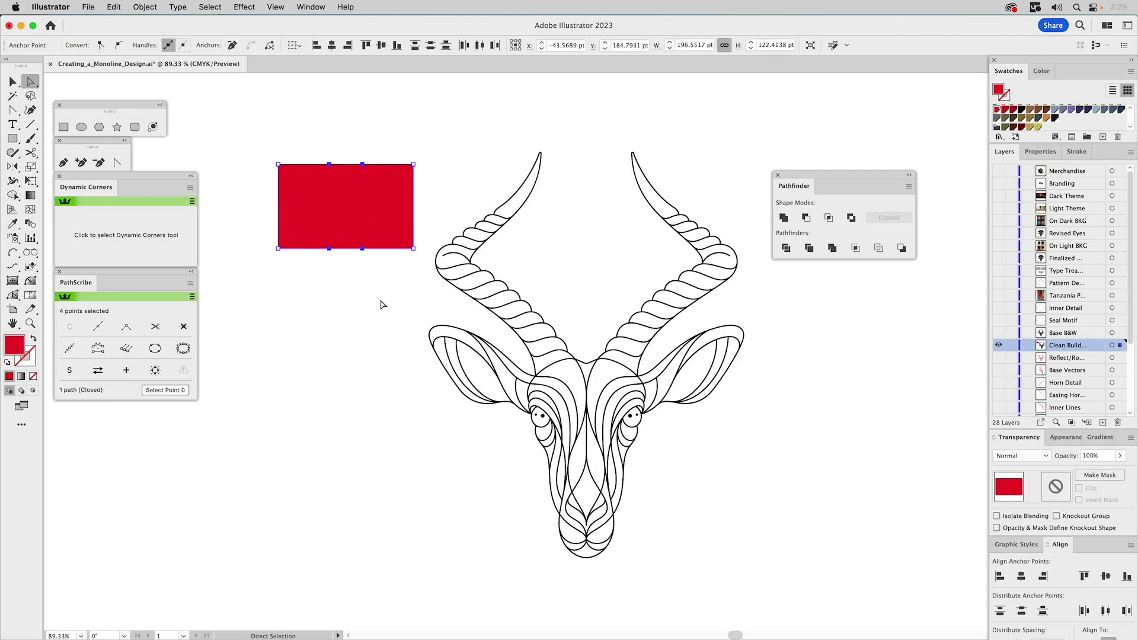
pyautogui.press('cmd+z')
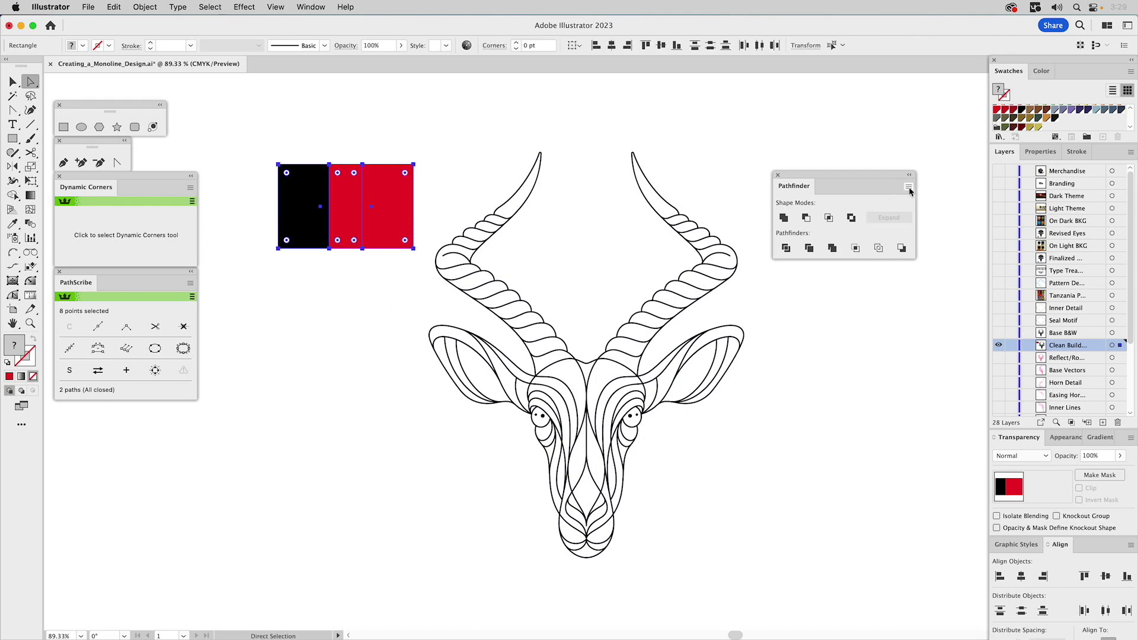
# Turn Remove Redundant Points back on in Pathfinder Options.
pyautogui.click(908, 187)
pyautogui.click(956, 222)
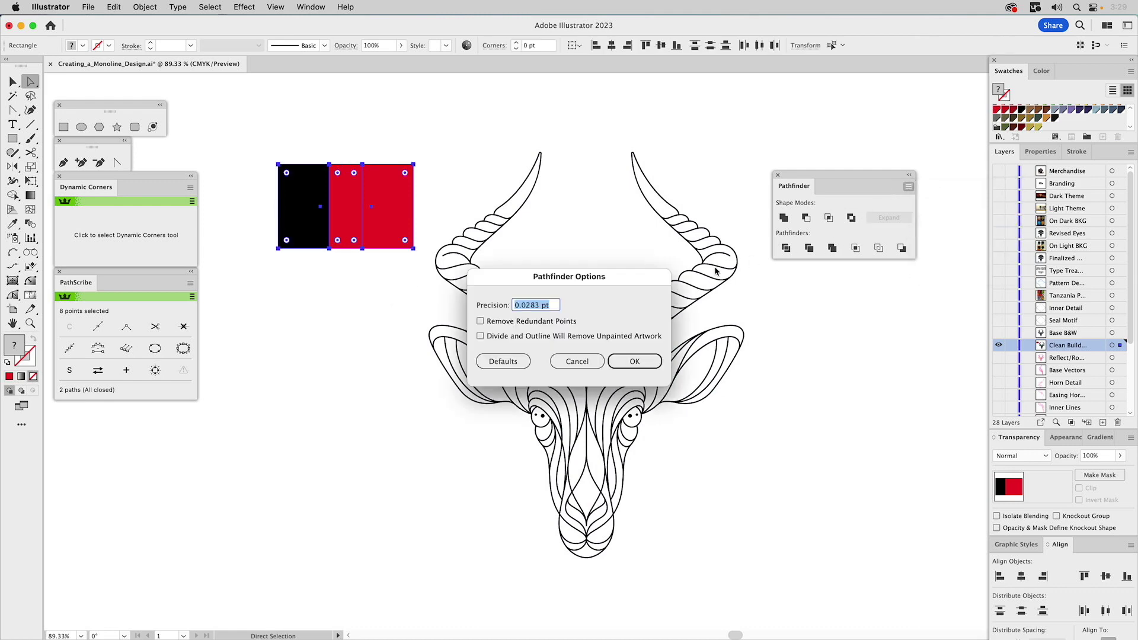
pyautogui.click(481, 321)
pyautogui.click(635, 361)
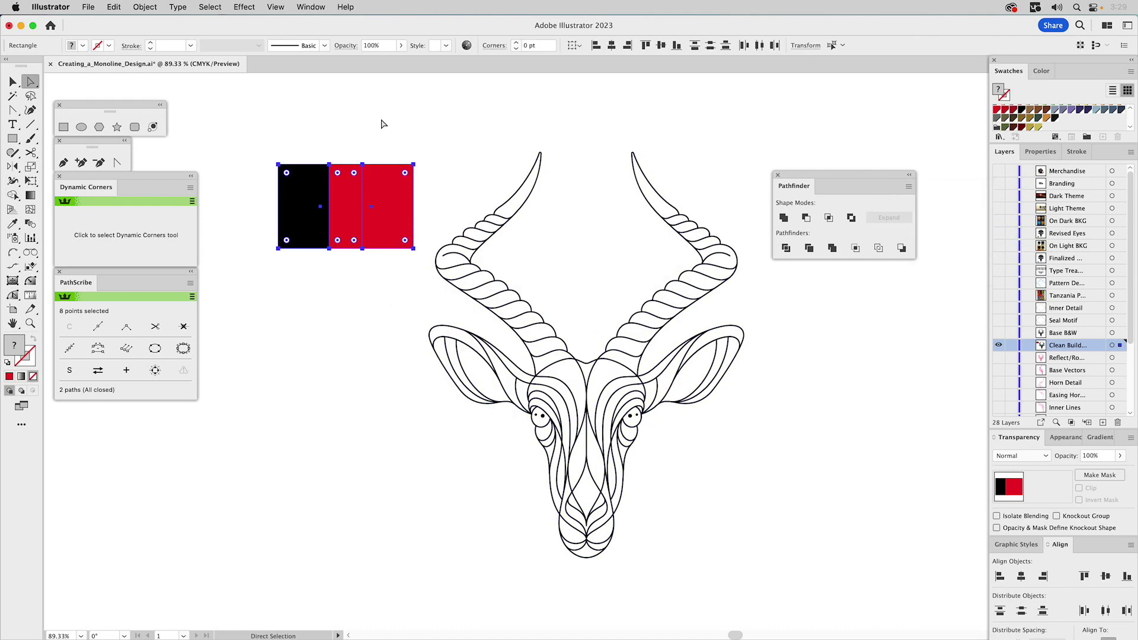
# Unite the two test squares with Pathfinder and delete the combined rectangle.
pyautogui.click(783, 218)
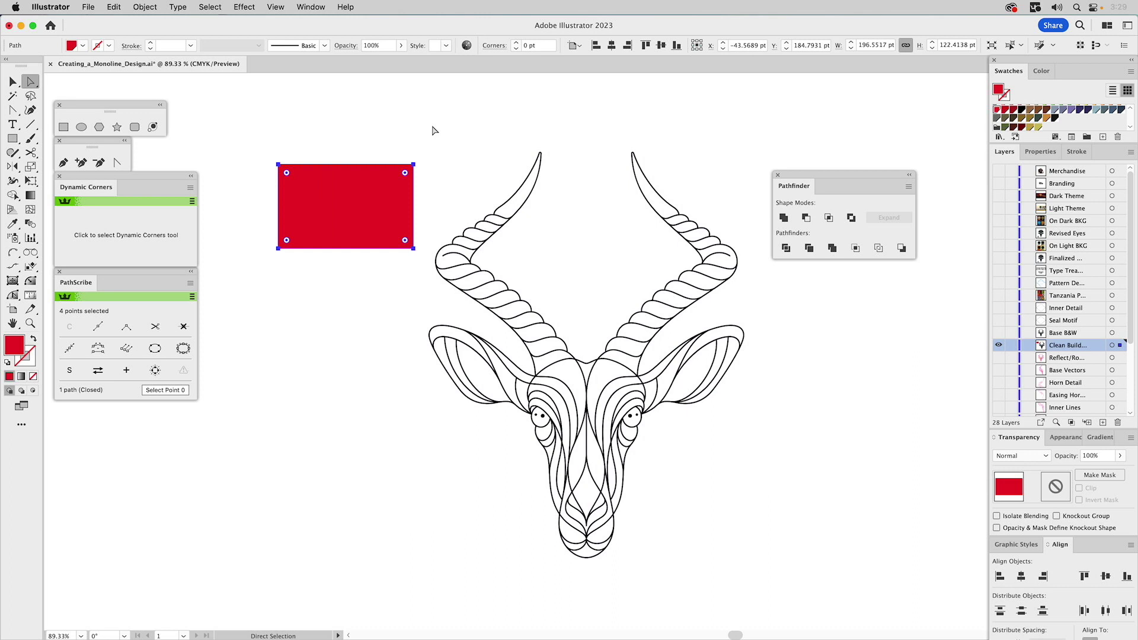
pyautogui.press('Delete')
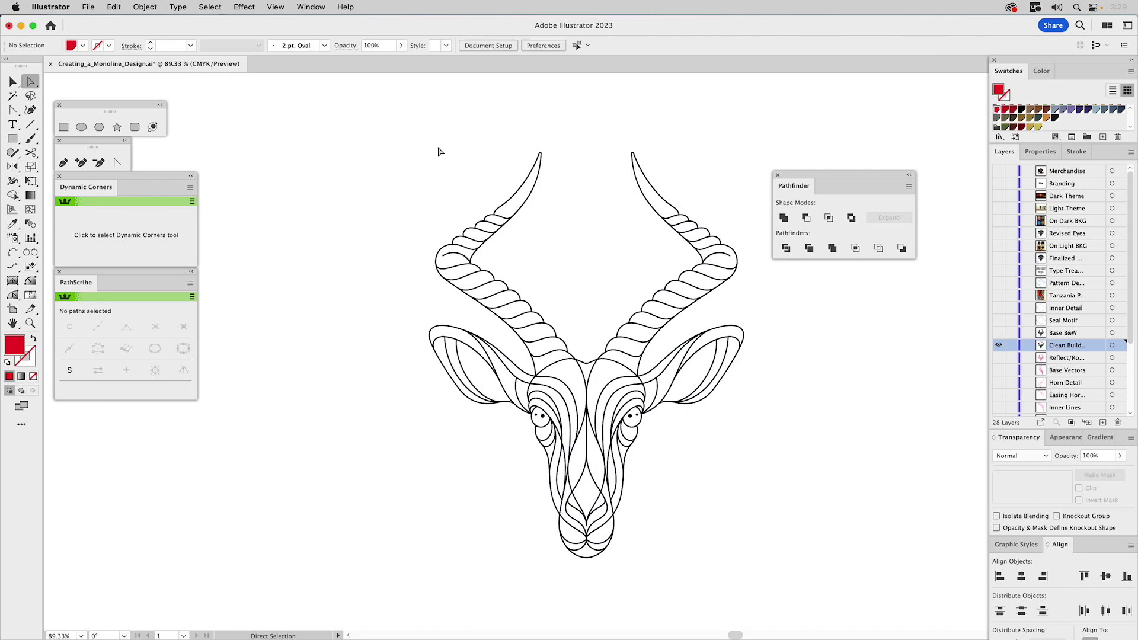
# Select the united gazelle artwork and check its anchor point count in PathScribe.
pyautogui.press('v')
pyautogui.moveTo(543, 182); pyautogui.dragTo(544, 182)
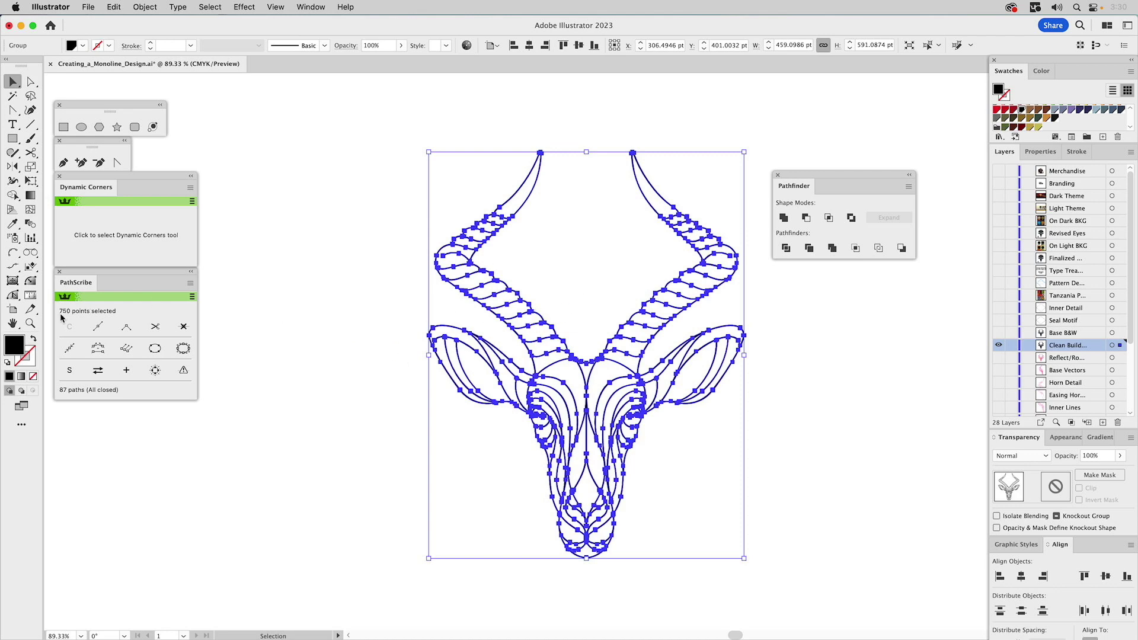
pyautogui.click(185, 374)
# Deselect the gazelle artwork, show the Base B&W layer and hide the Clean Build layer.
pyautogui.click(973, 335)
pyautogui.click(999, 333)
pyautogui.click(999, 345)
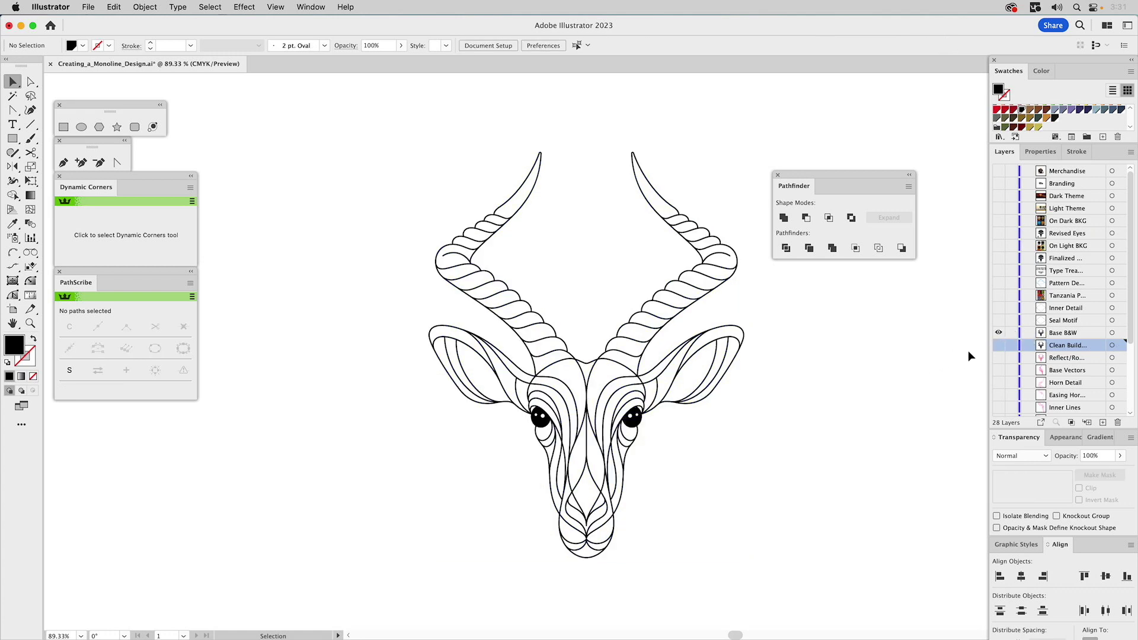
# Return to the Clean Build layer to check the anchor points of all its artwork, and switch back to the Base B&W layer.
pyautogui.click(999, 333)
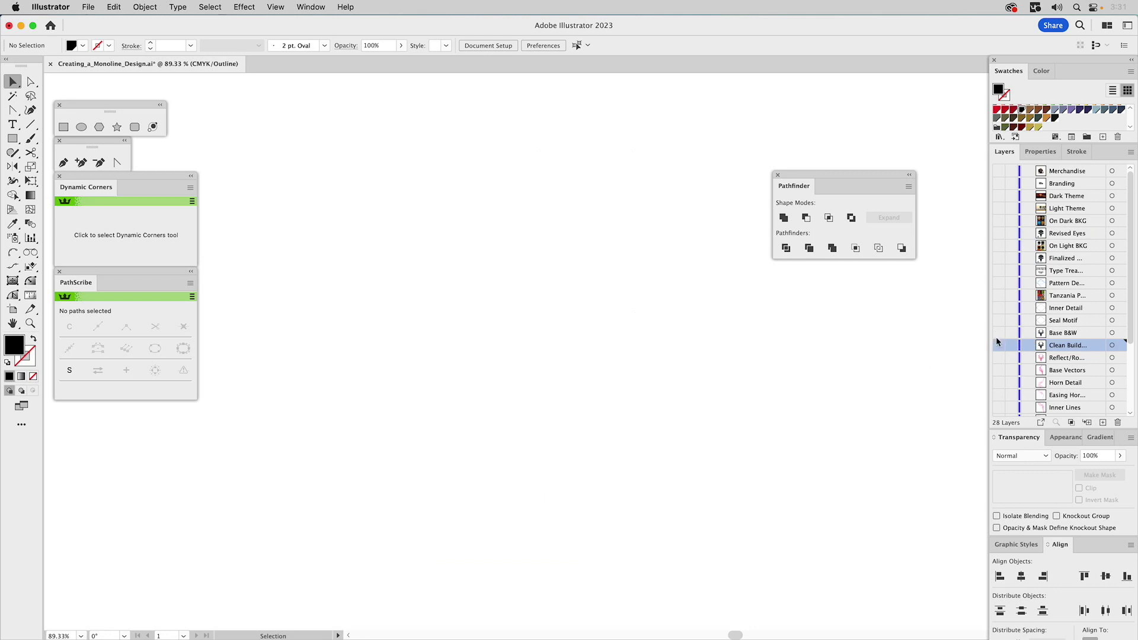
pyautogui.click(999, 345)
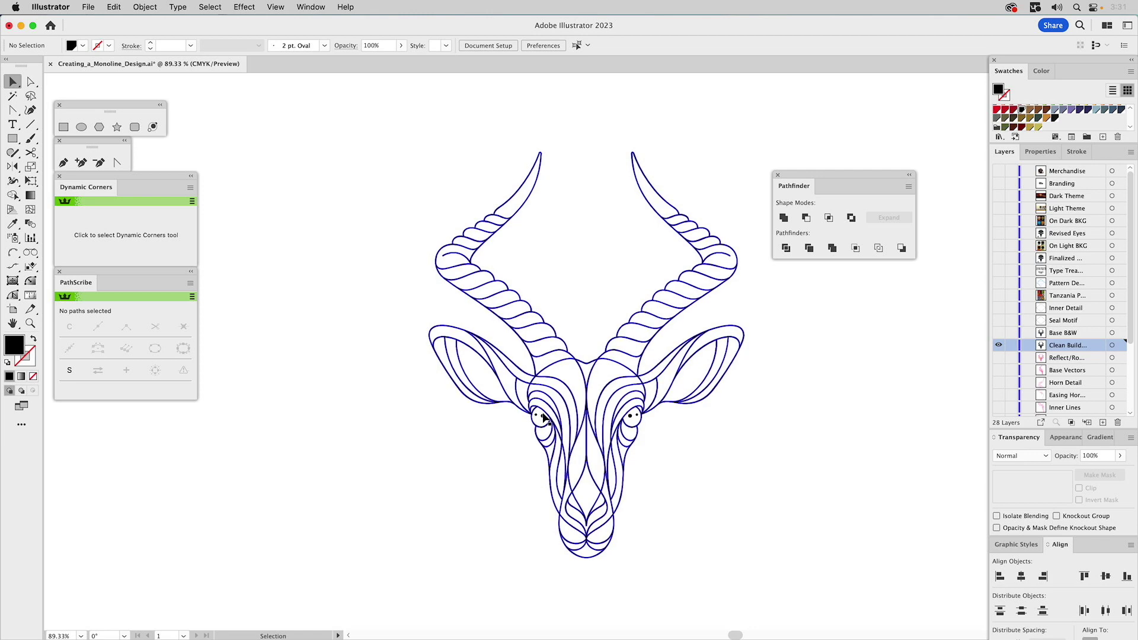
pyautogui.press('super+a')
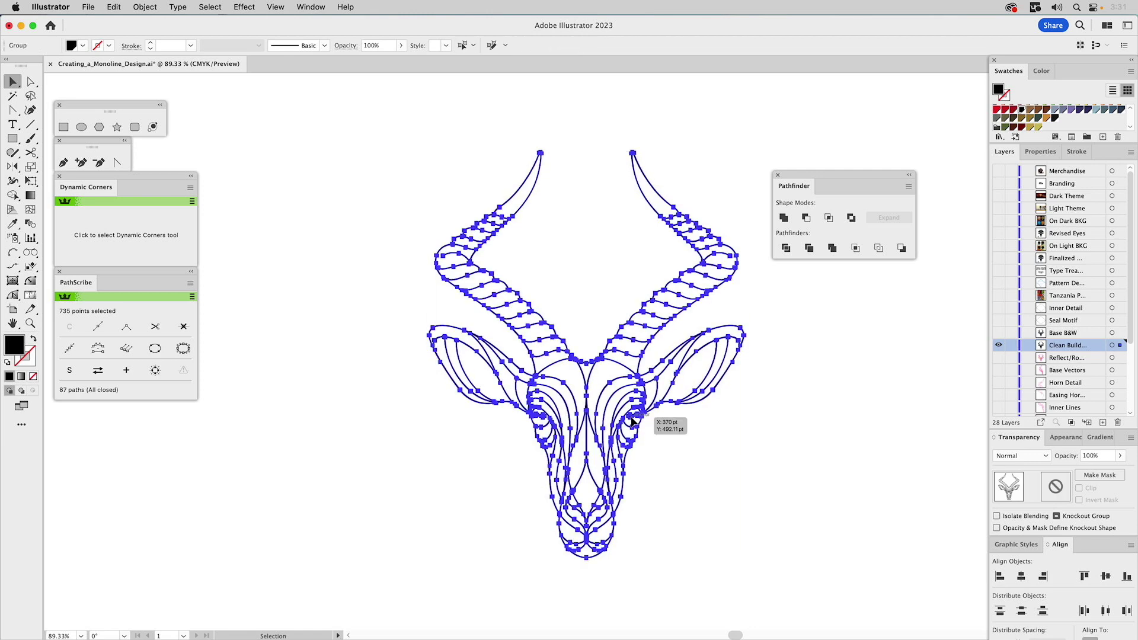
pyautogui.click(673, 432)
pyautogui.click(999, 345)
pyautogui.click(999, 332)
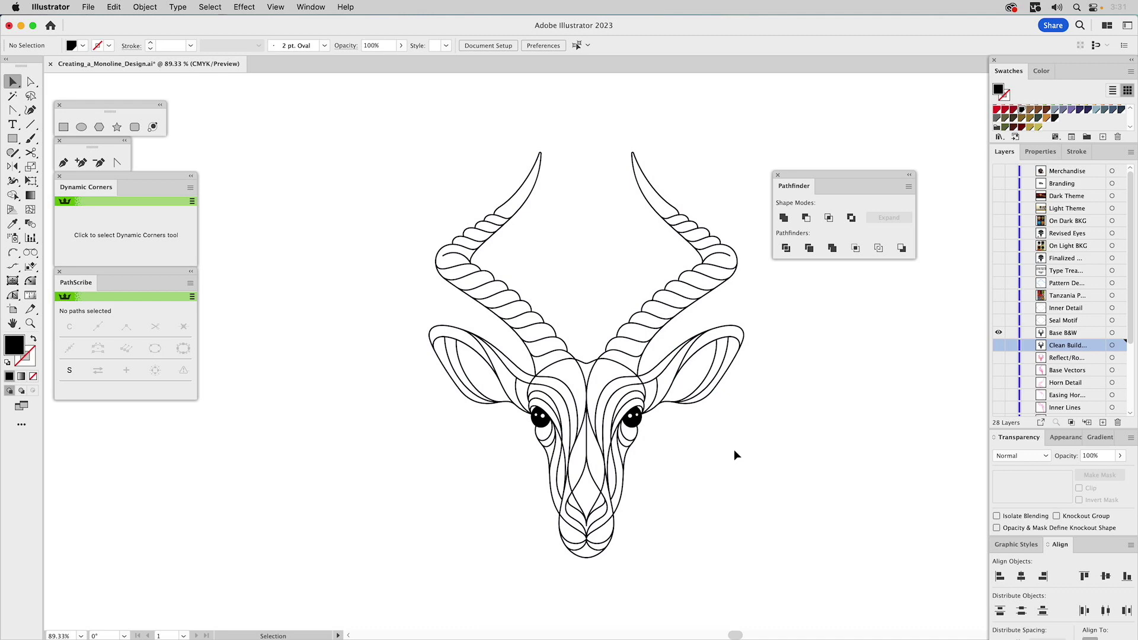
# Delete the anchor point at the centre of the gazelle's nose outline and join the open path to make the nose solid black.
pyautogui.press('z')
pyautogui.moveTo(509, 441); pyautogui.dragTo(676, 572)
pyautogui.press('a')
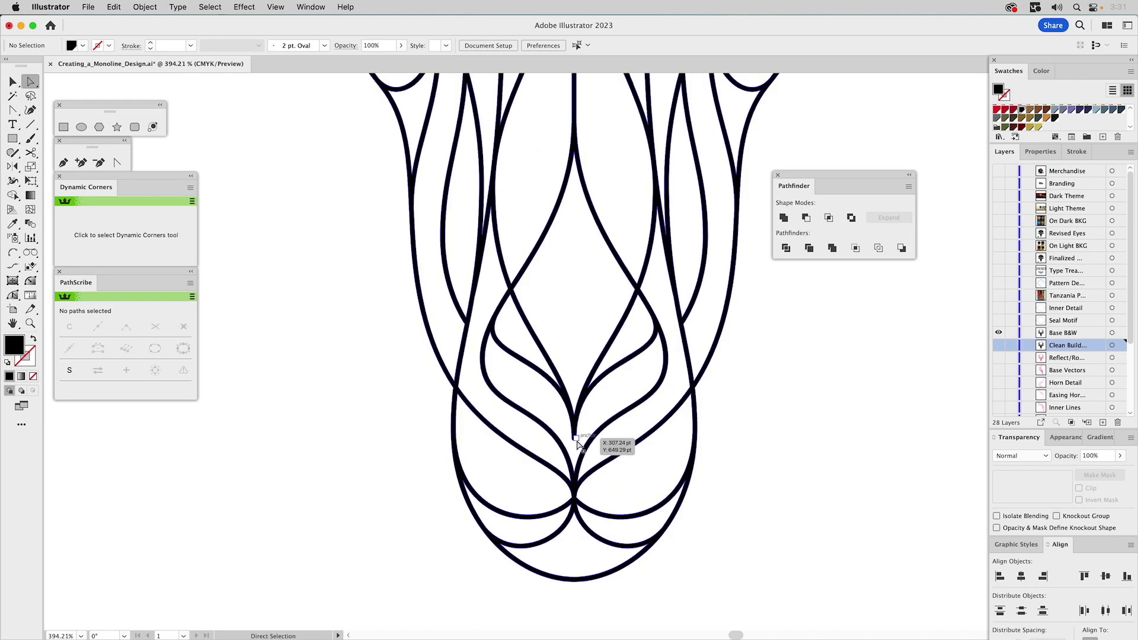
pyautogui.click(577, 442)
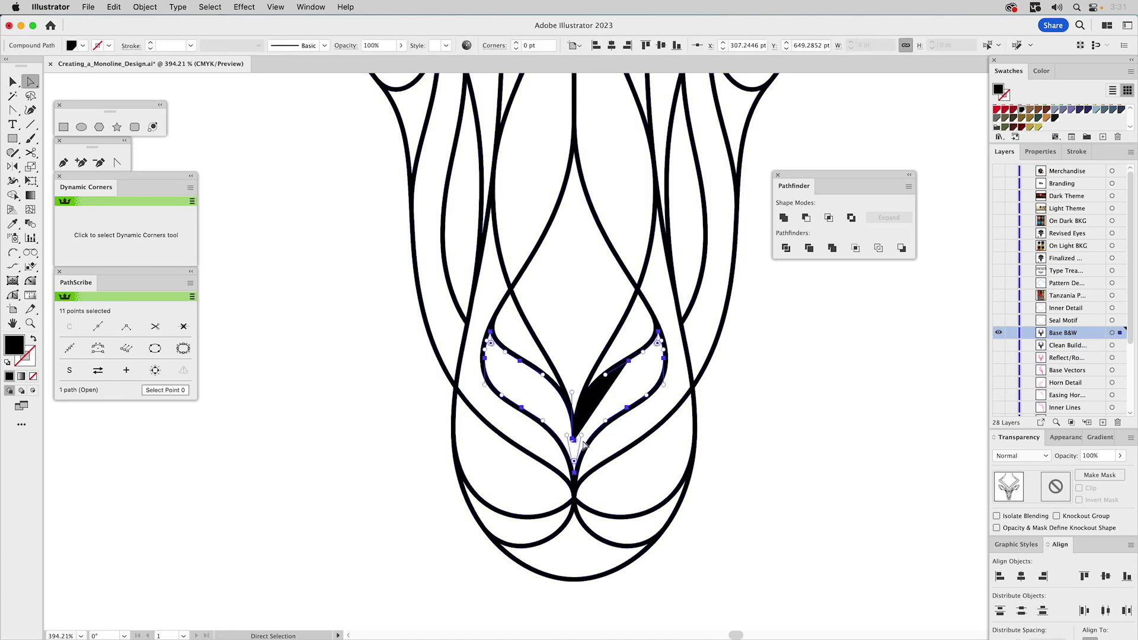
pyautogui.press('super+j')
pyautogui.click(775, 457)
pyautogui.press('super+0')
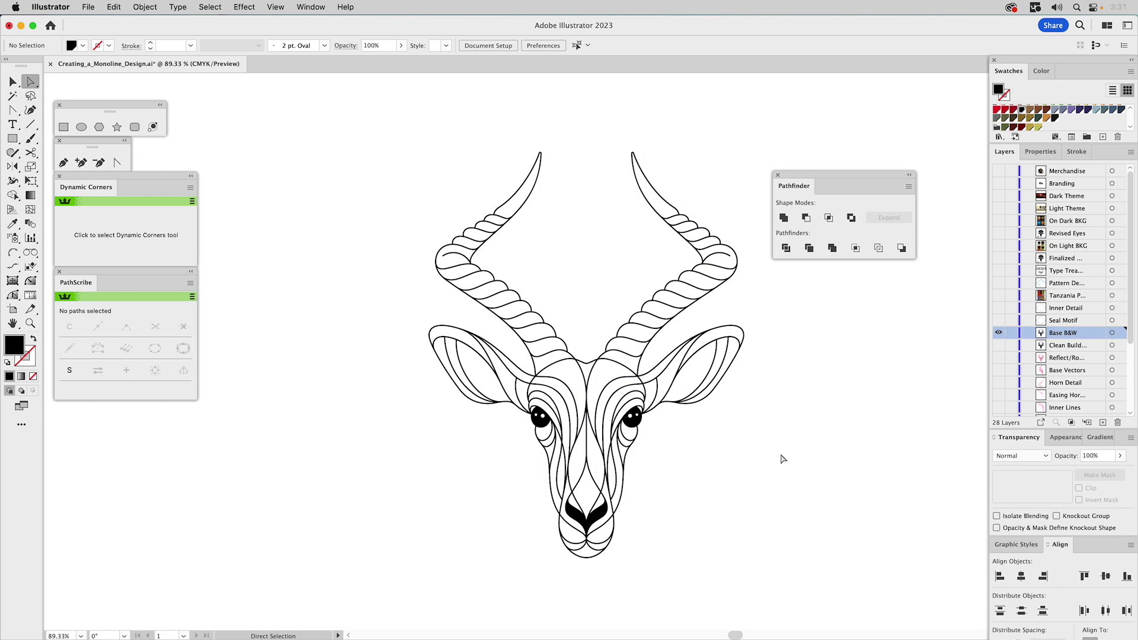
# Show the Seal Motif layer, select the diamond between the horns, and display its properties with the quick actions.
pyautogui.click(998, 321)
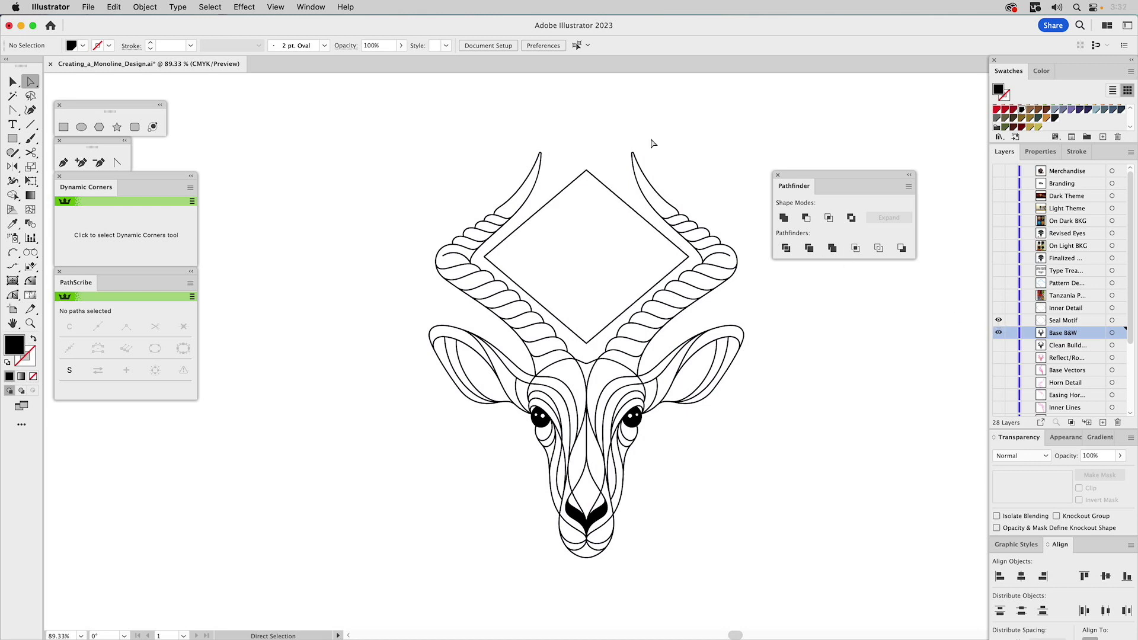
pyautogui.press('v')
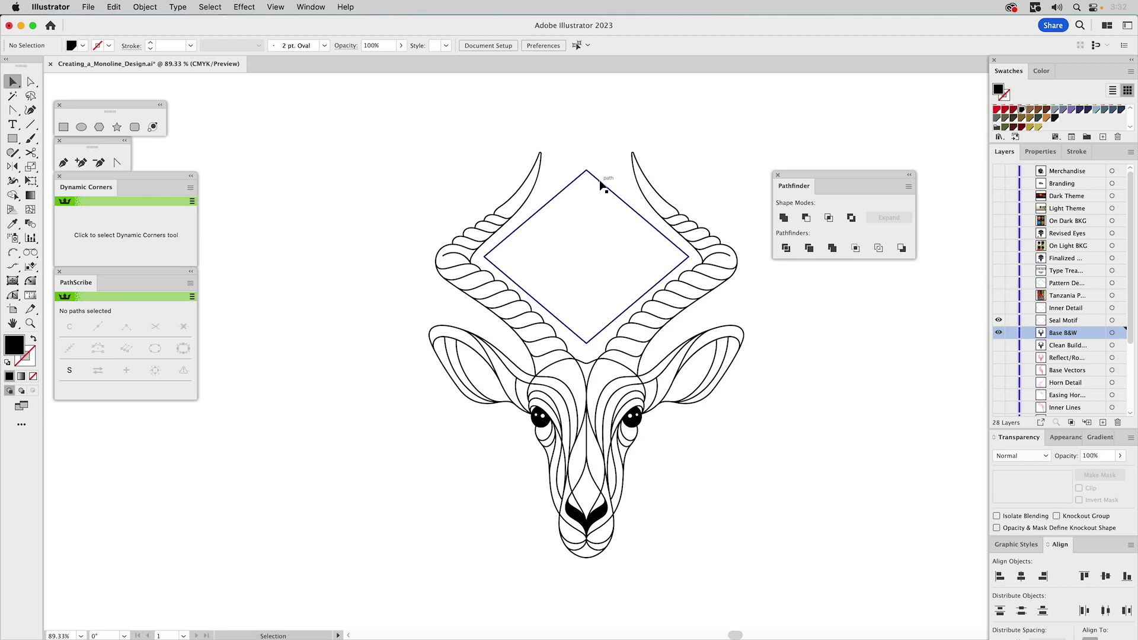
pyautogui.click(603, 186)
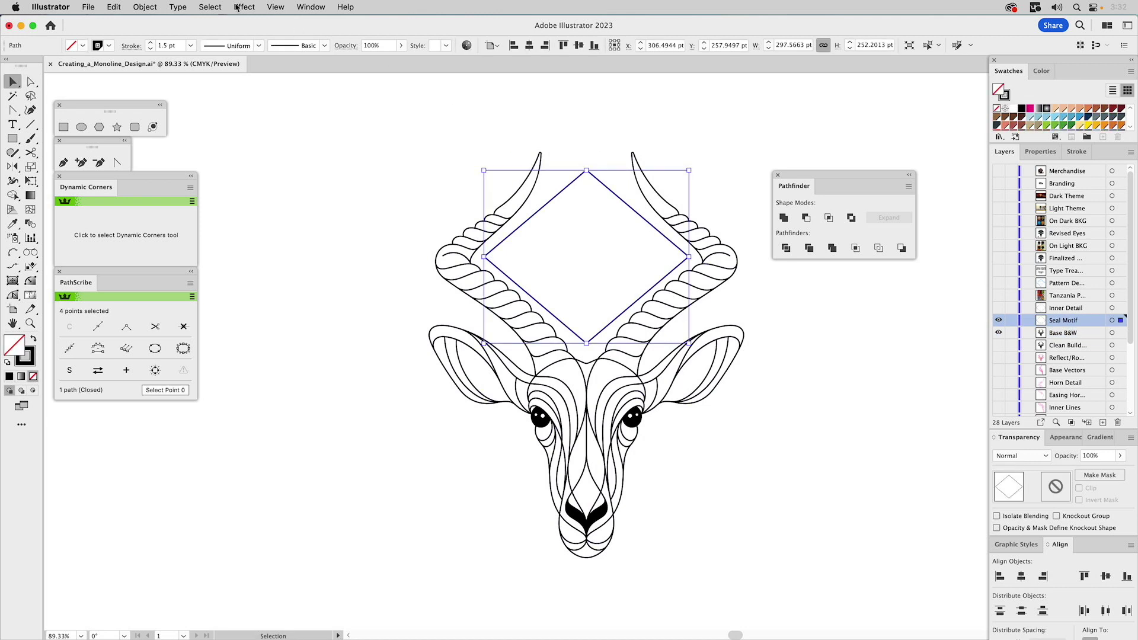
pyautogui.click(145, 6)
pyautogui.click(151, 7)
pyautogui.click(308, 7)
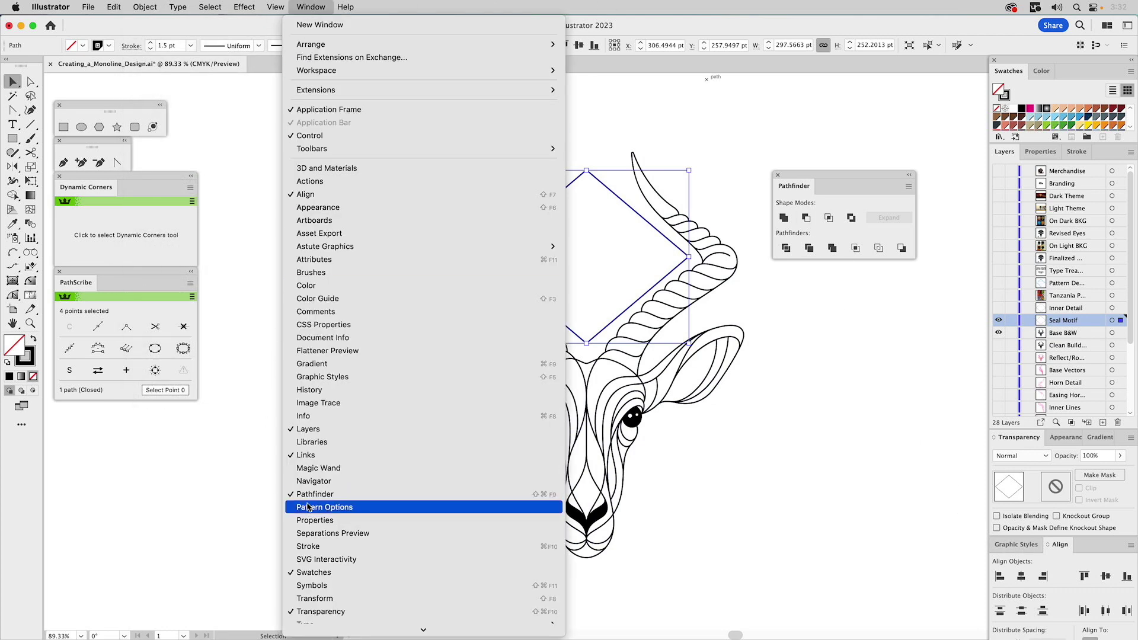
pyautogui.click(310, 521)
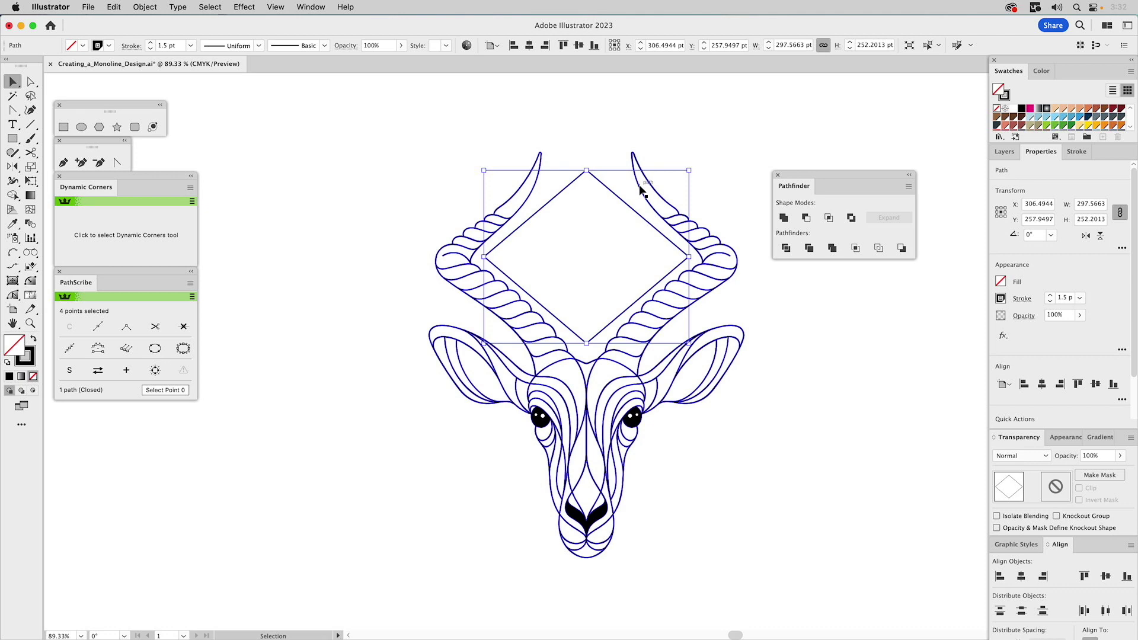
pyautogui.scroll(-3, 1090, 284)
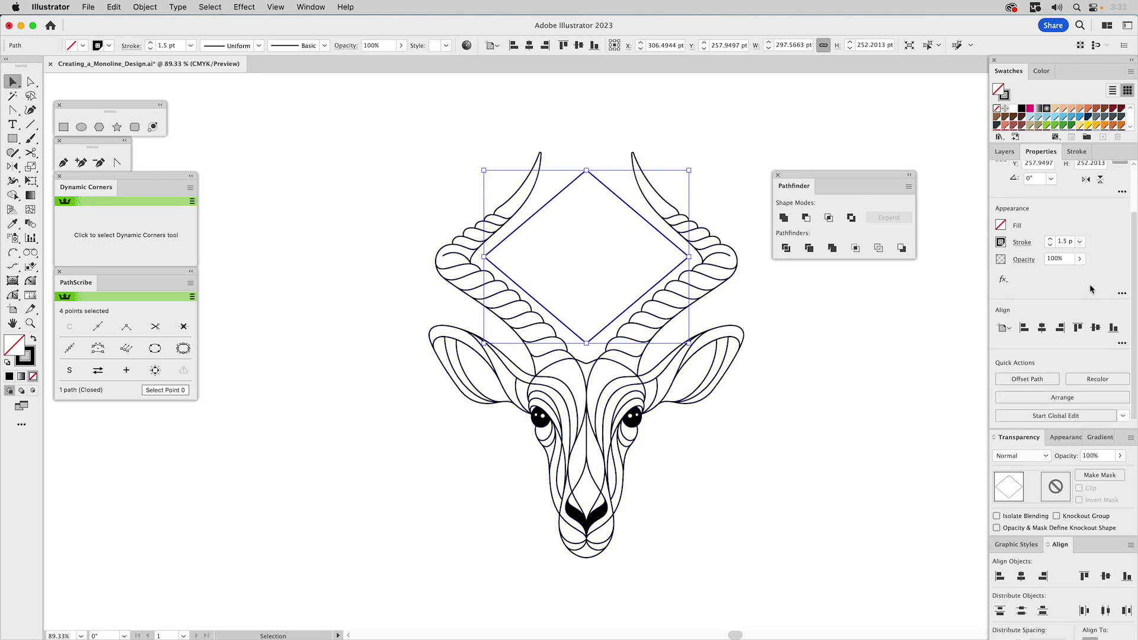
pyautogui.click(1023, 380)
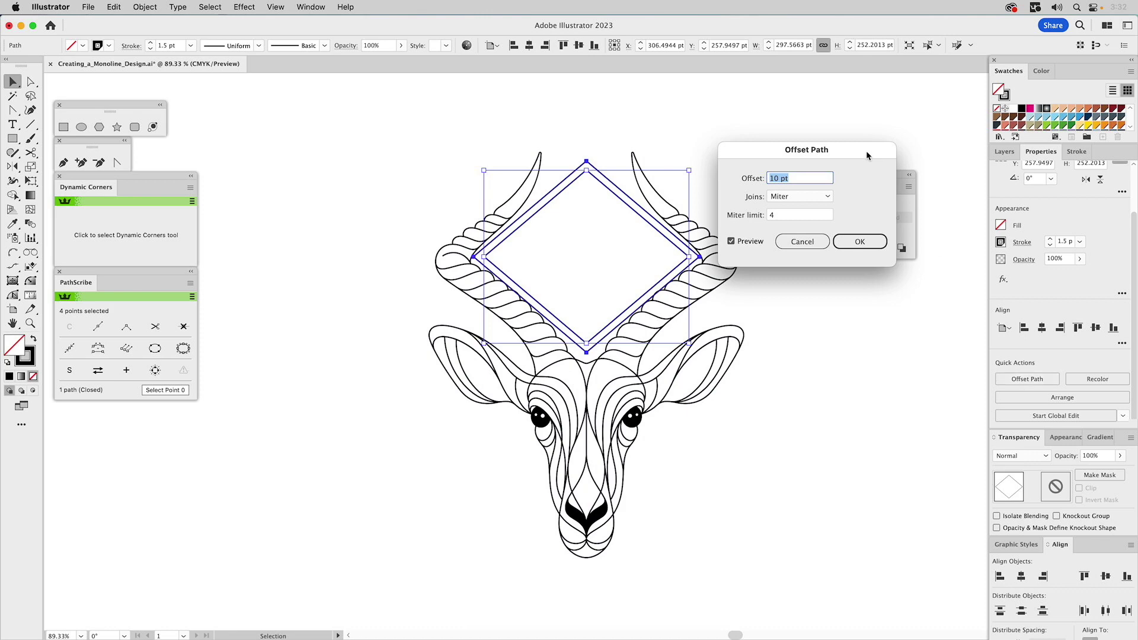
pyautogui.moveTo(867, 150); pyautogui.dragTo(909, 265)
pyautogui.click(848, 354)
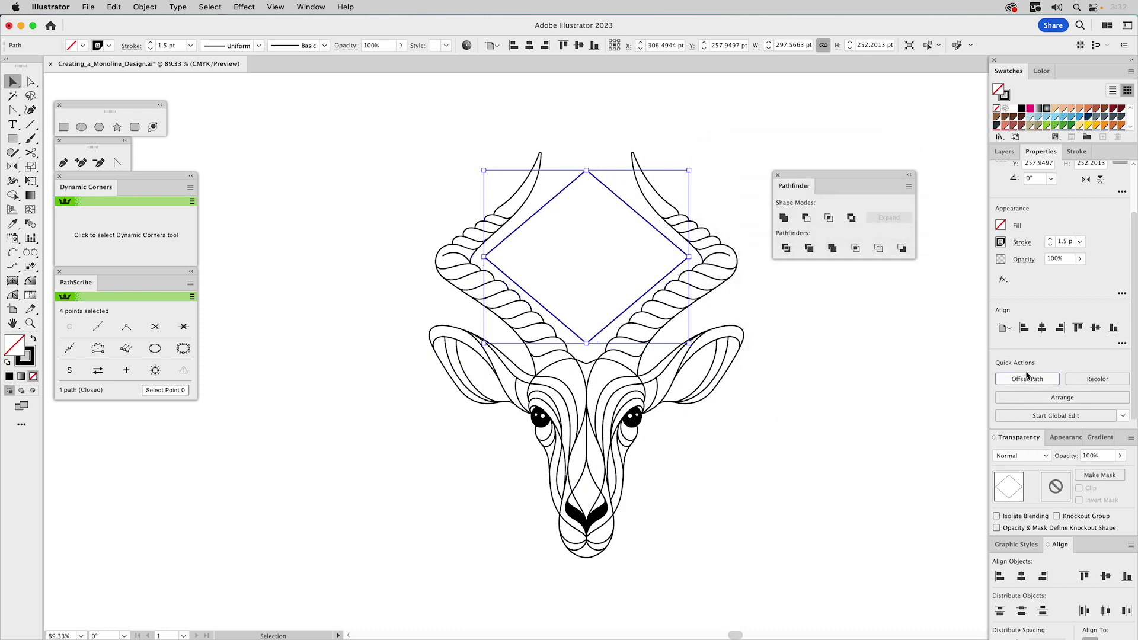
pyautogui.click(141, 7)
pyautogui.moveTo(134, 319)
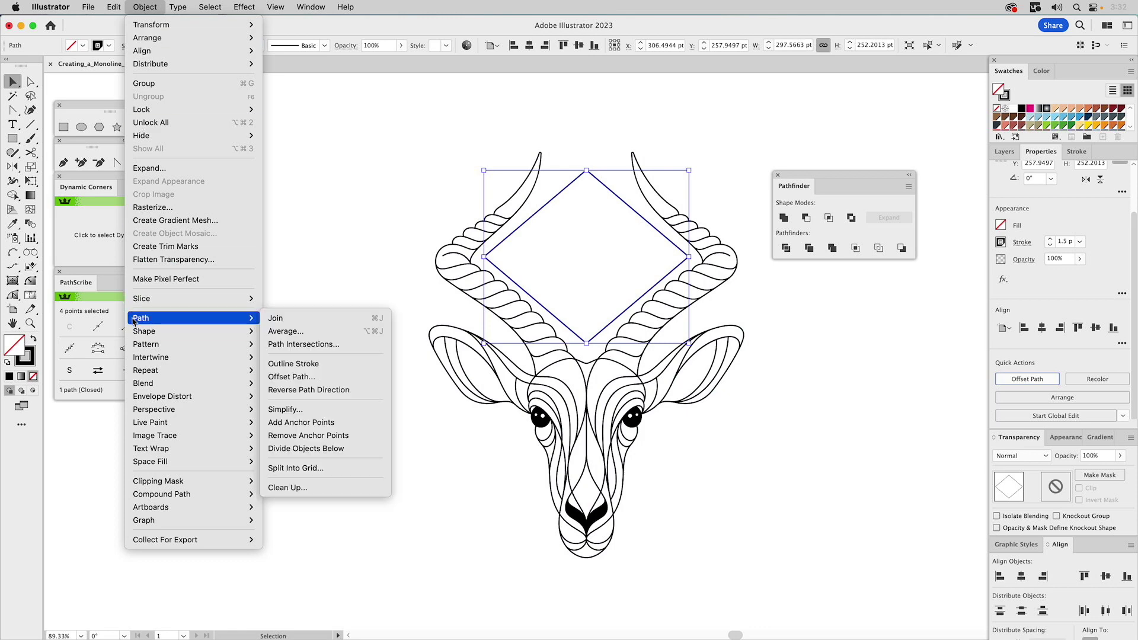
pyautogui.click(299, 377)
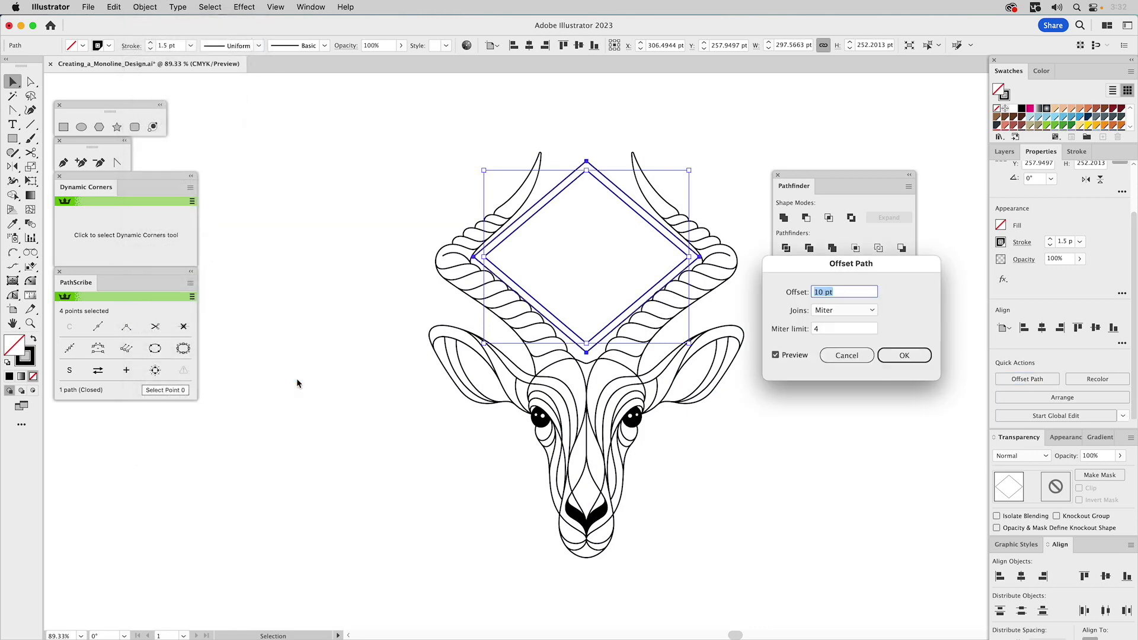
pyautogui.click(847, 356)
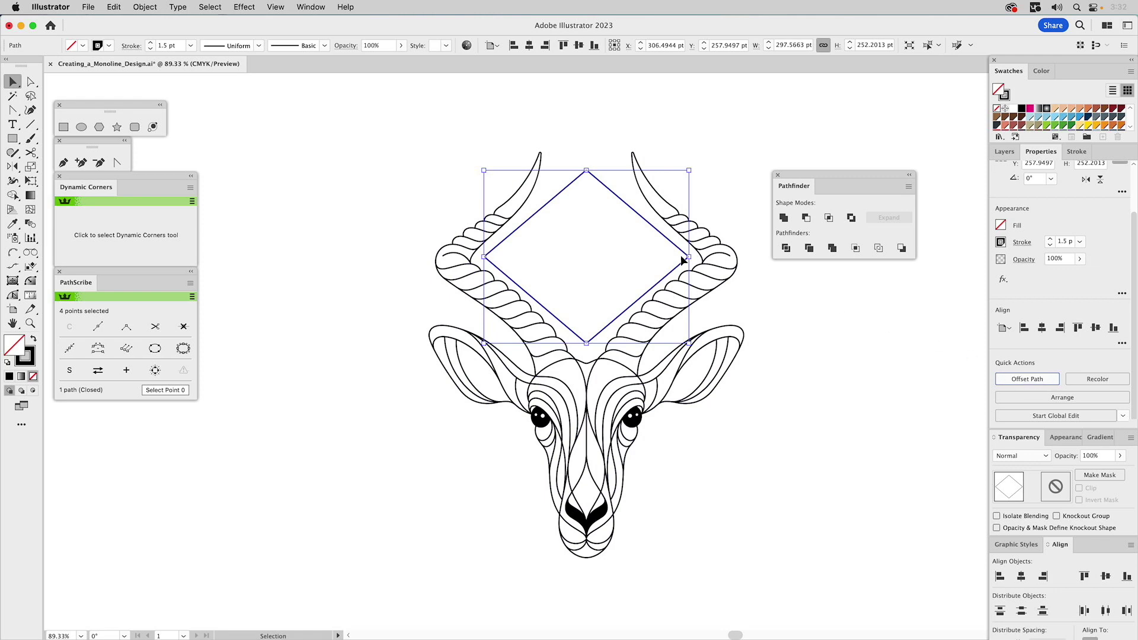
# Offset the diamond's path by -6 pt to create a second diamond inside it.
pyautogui.click(1029, 382)
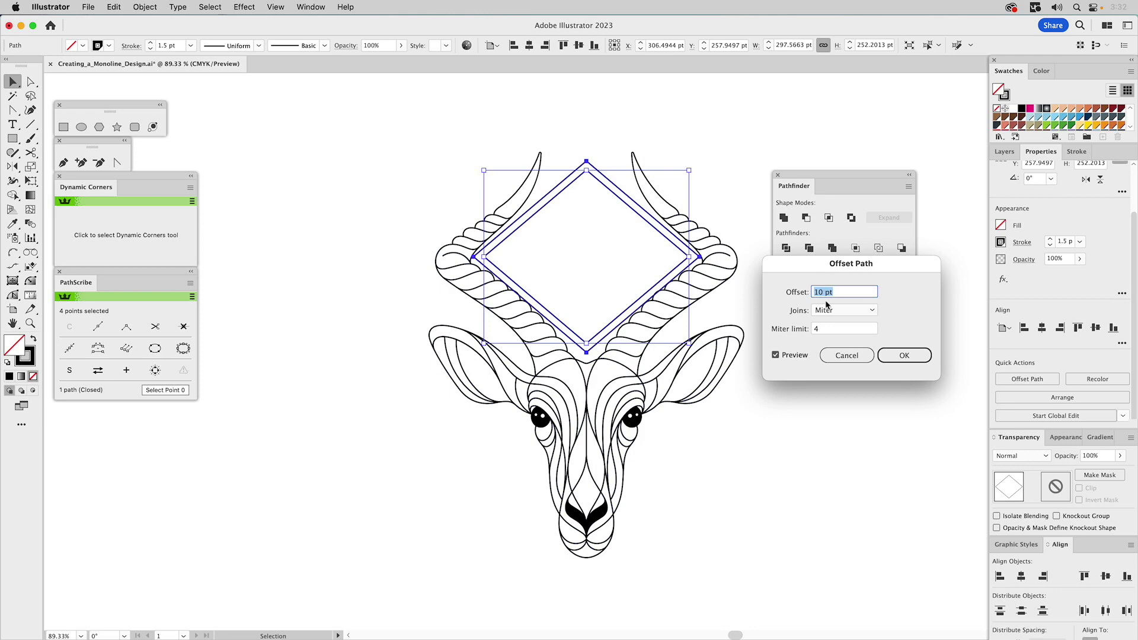
pyautogui.moveTo(822, 293); pyautogui.dragTo(810, 292)
pyautogui.write('-6')
pyautogui.click(796, 354)
pyautogui.click(797, 354)
pyautogui.click(881, 356)
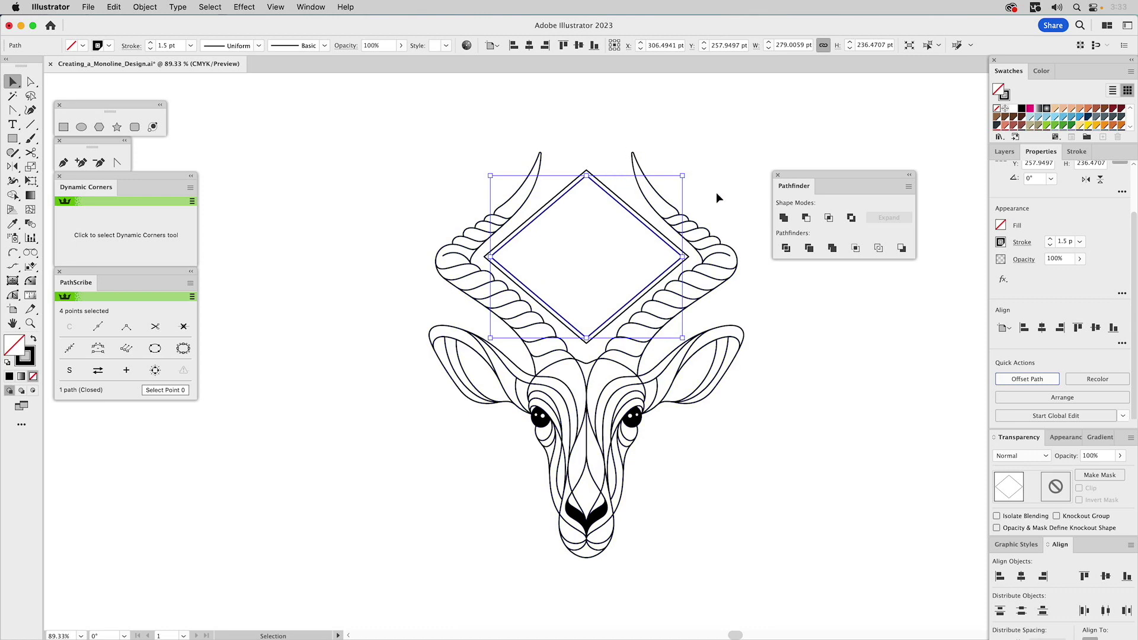
# Offset the inner diamond's path by -25 pt to form the inside edge of the pattern border.
pyautogui.click(1023, 380)
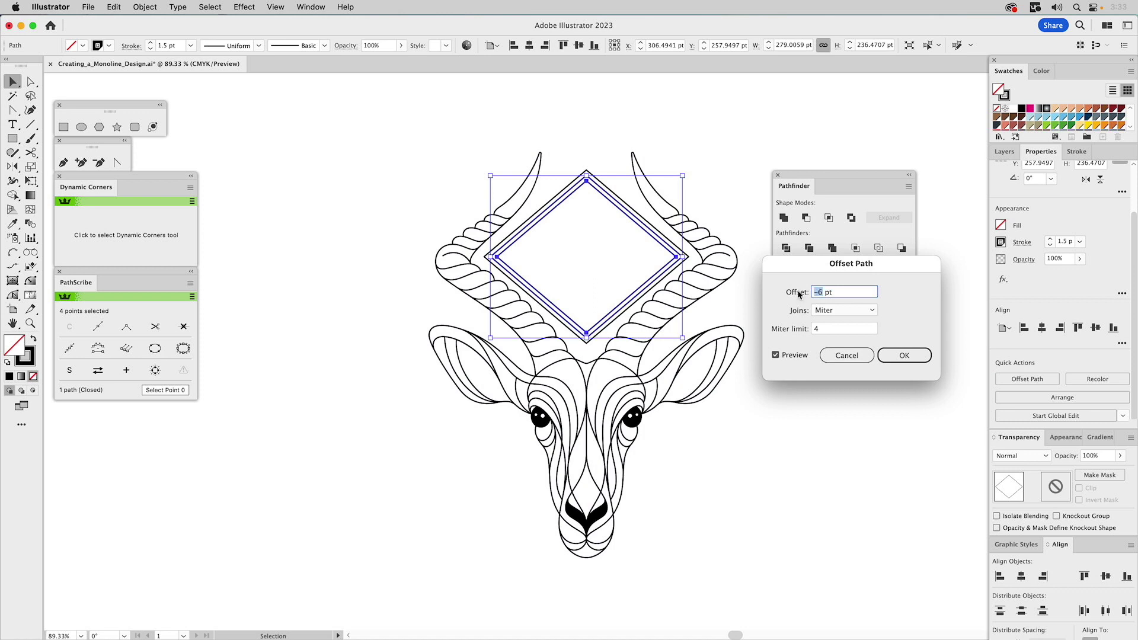
pyautogui.write('-25')
pyautogui.click(903, 354)
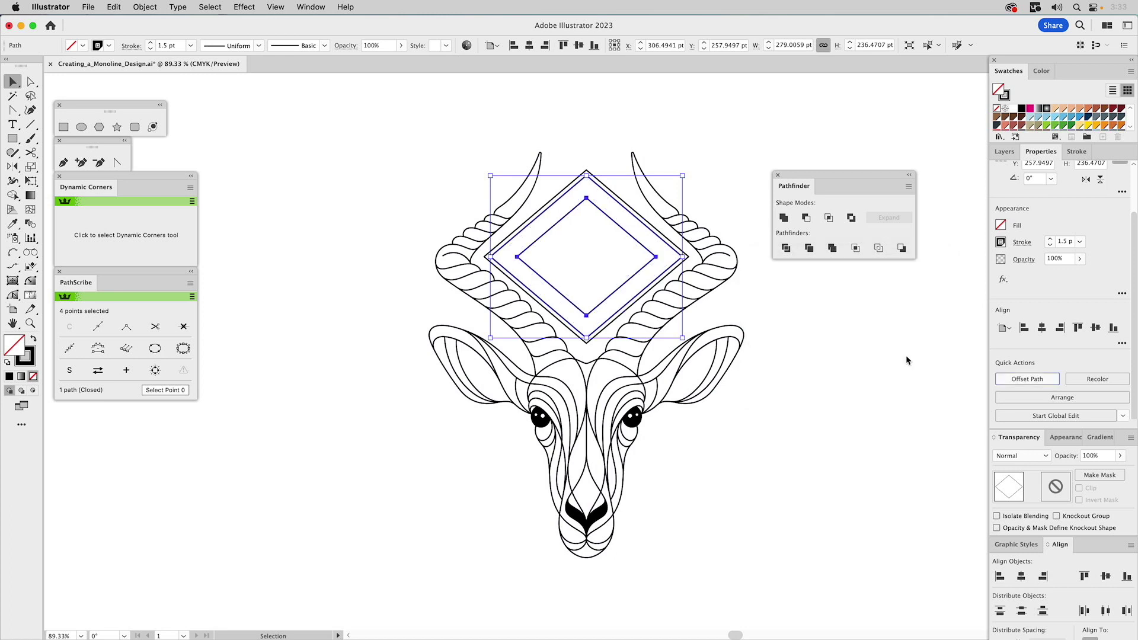
# Show the Inner Detail layer, deselect the diamond, and briefly display the Tanzania pattern reference layer.
pyautogui.click(1005, 152)
pyautogui.click(999, 309)
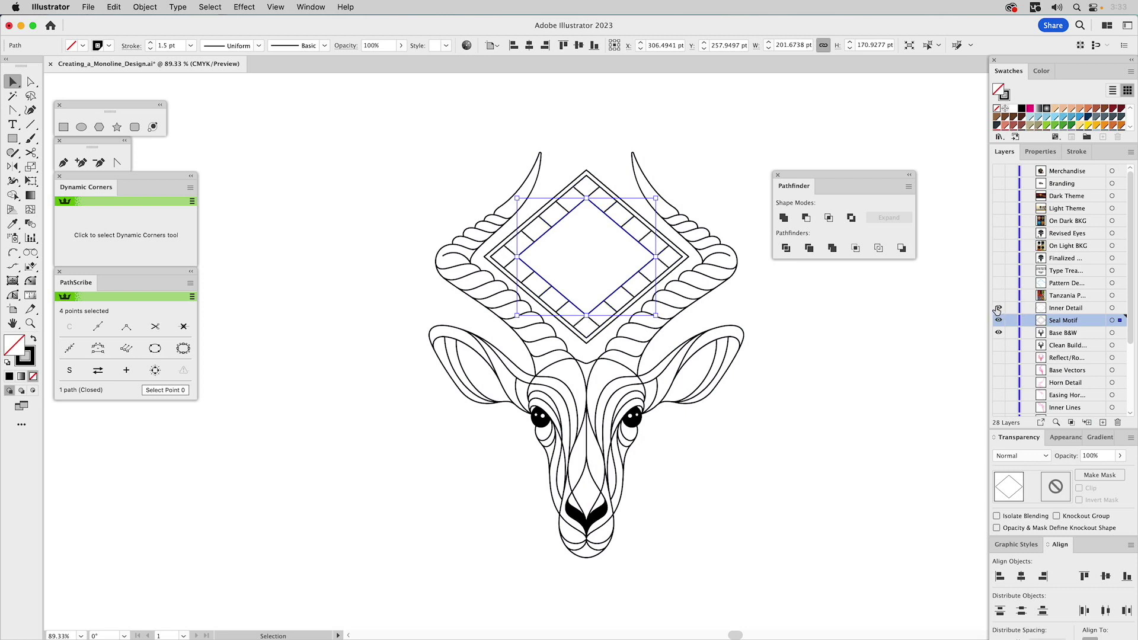
pyautogui.click(822, 304)
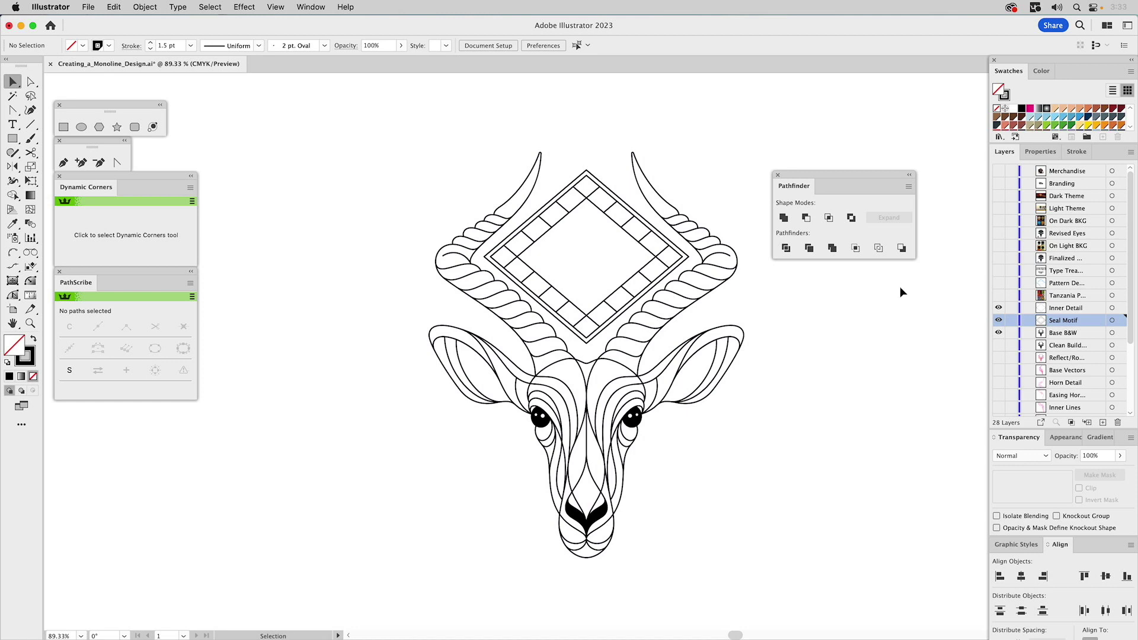
pyautogui.click(999, 295)
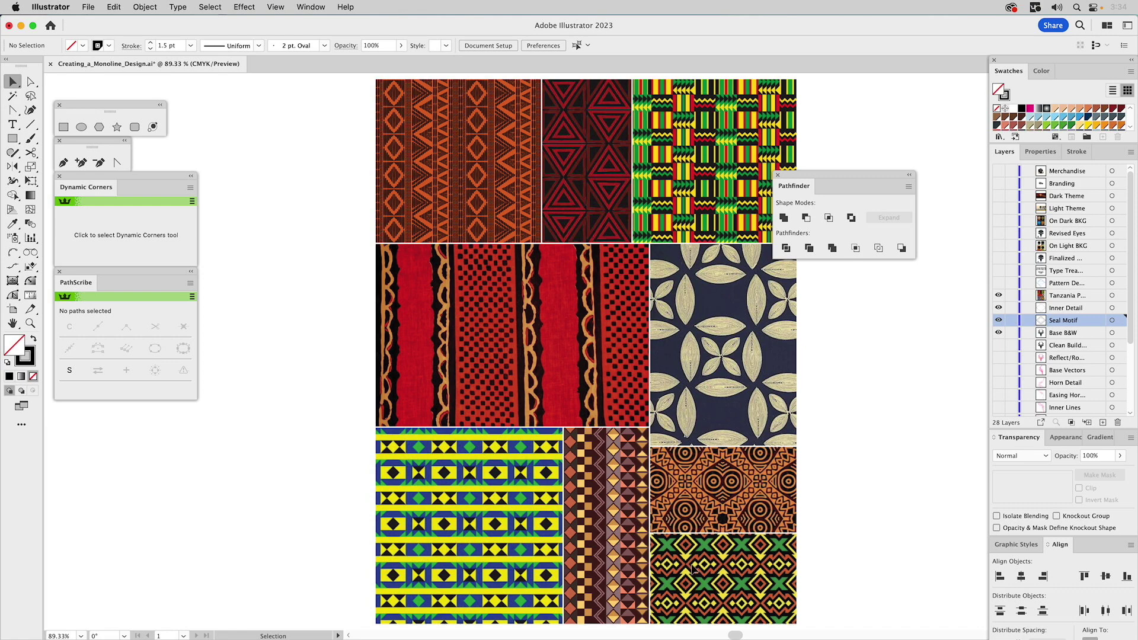
pyautogui.click(998, 295)
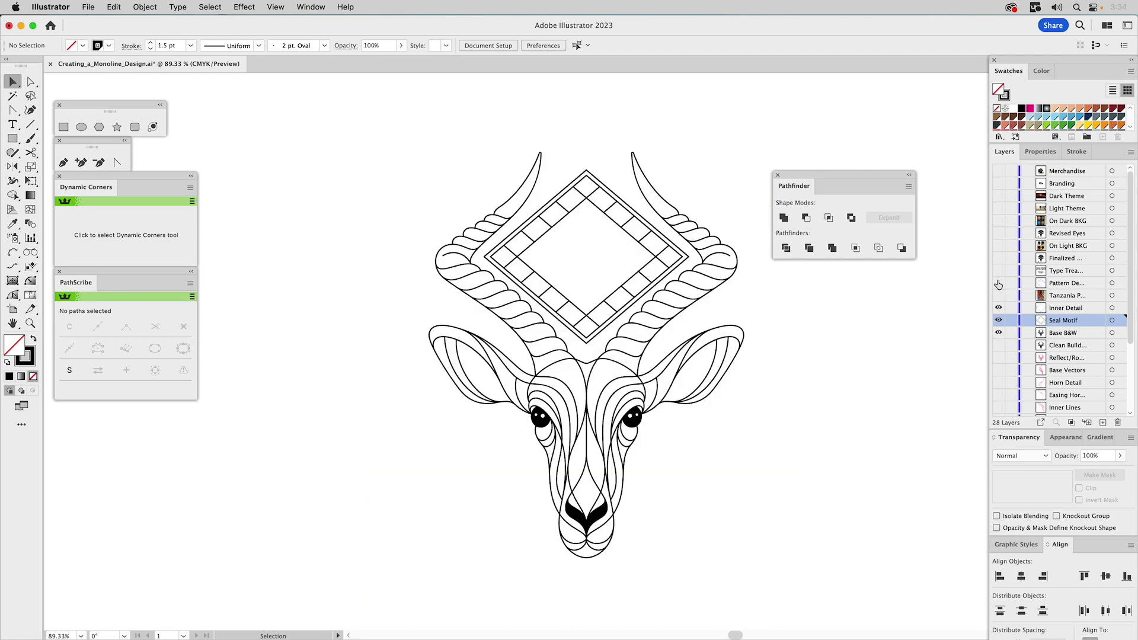
# Show the Pattern Detail layer and isolate the group of blue ornaments in the diamond's border.
pyautogui.click(998, 284)
pyautogui.moveTo(457, 157); pyautogui.dragTo(652, 329)
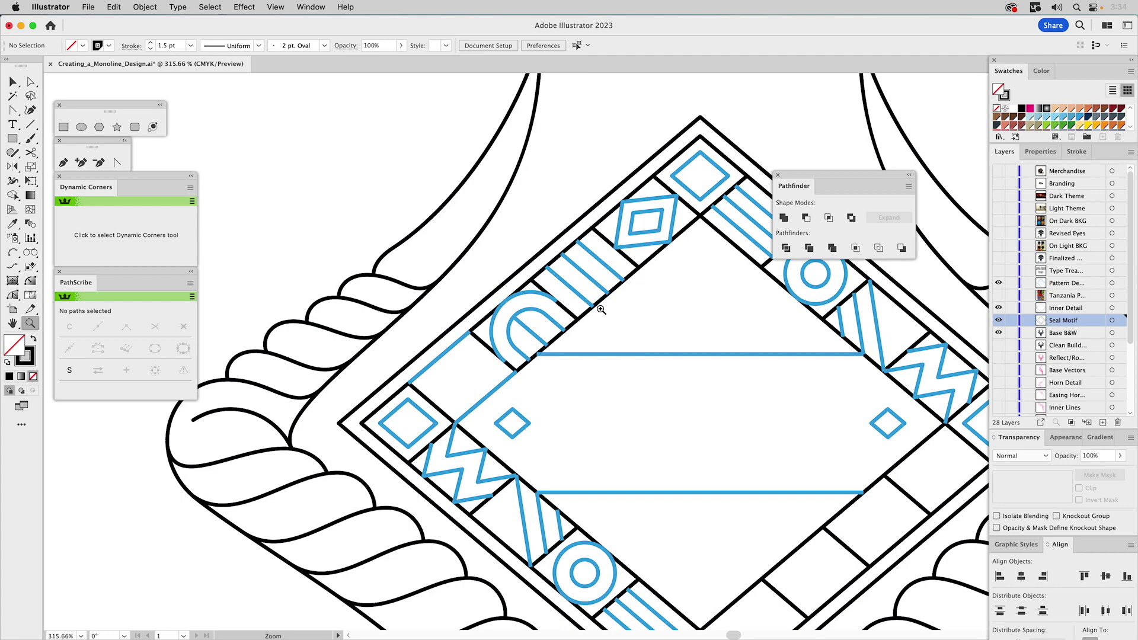
pyautogui.press('v')
pyautogui.click(460, 341)
pyautogui.doubleClick(461, 342)
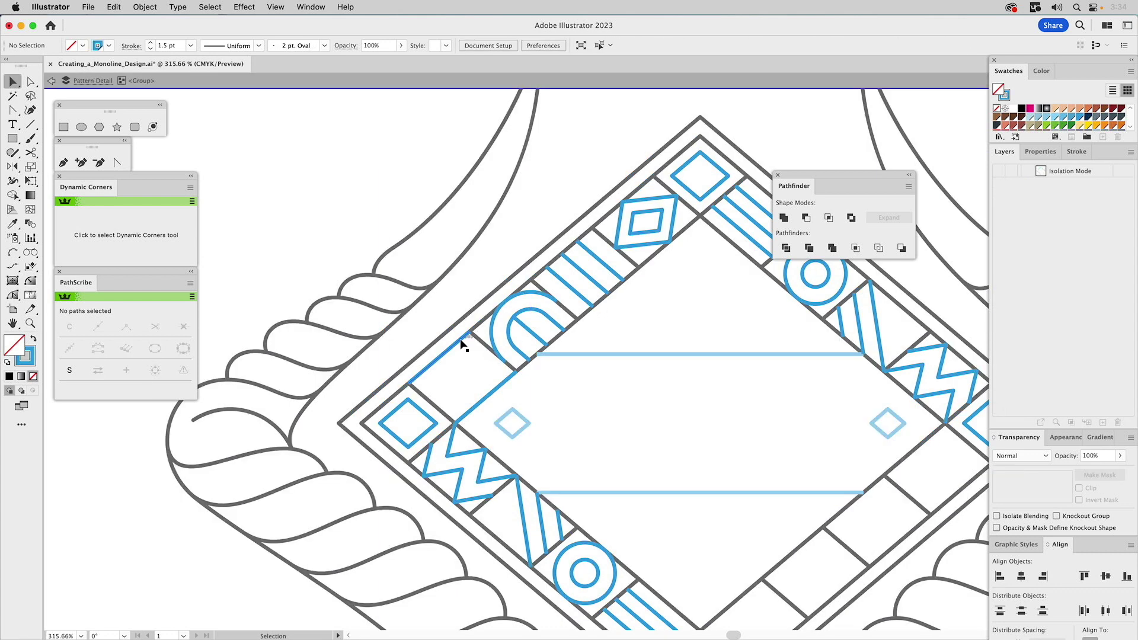
# Blend the two parallel blue lines on the long edges of the border cell next to the arch ornament.
pyautogui.keyDown('shift'); pyautogui.click(498, 390); pyautogui.keyUp('shift')
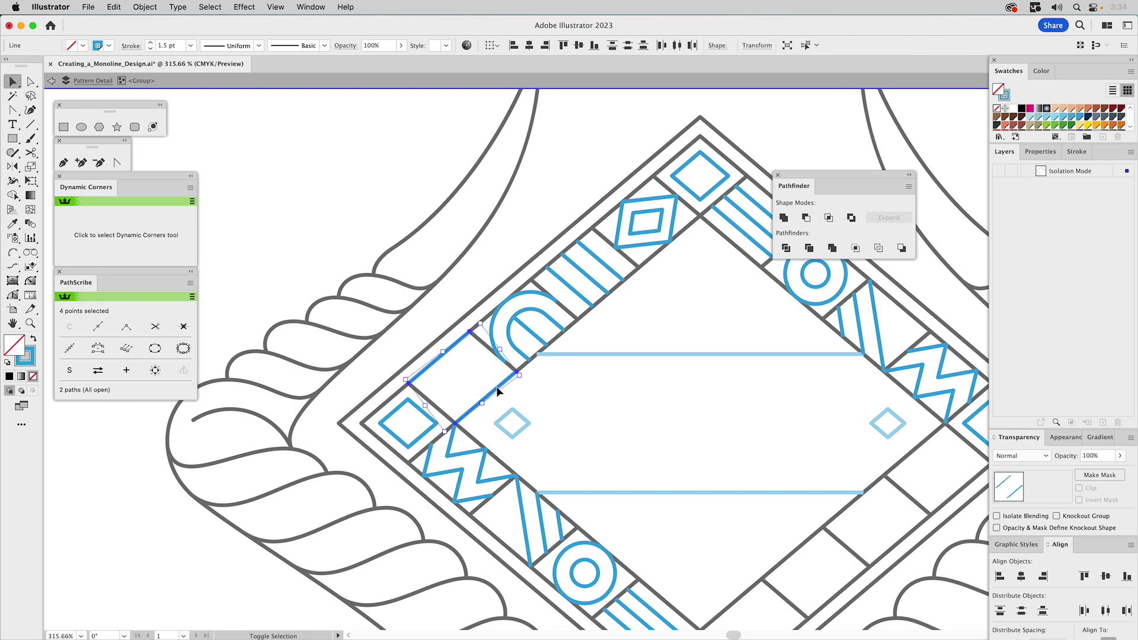
pyautogui.click(31, 224)
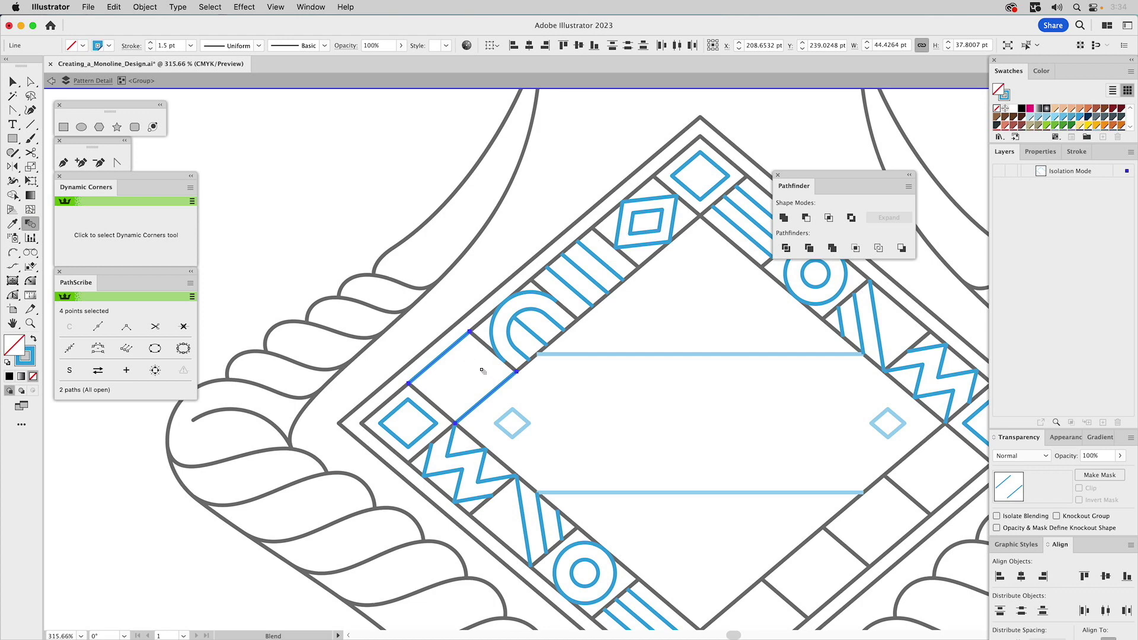
pyautogui.click(470, 333)
pyautogui.click(518, 373)
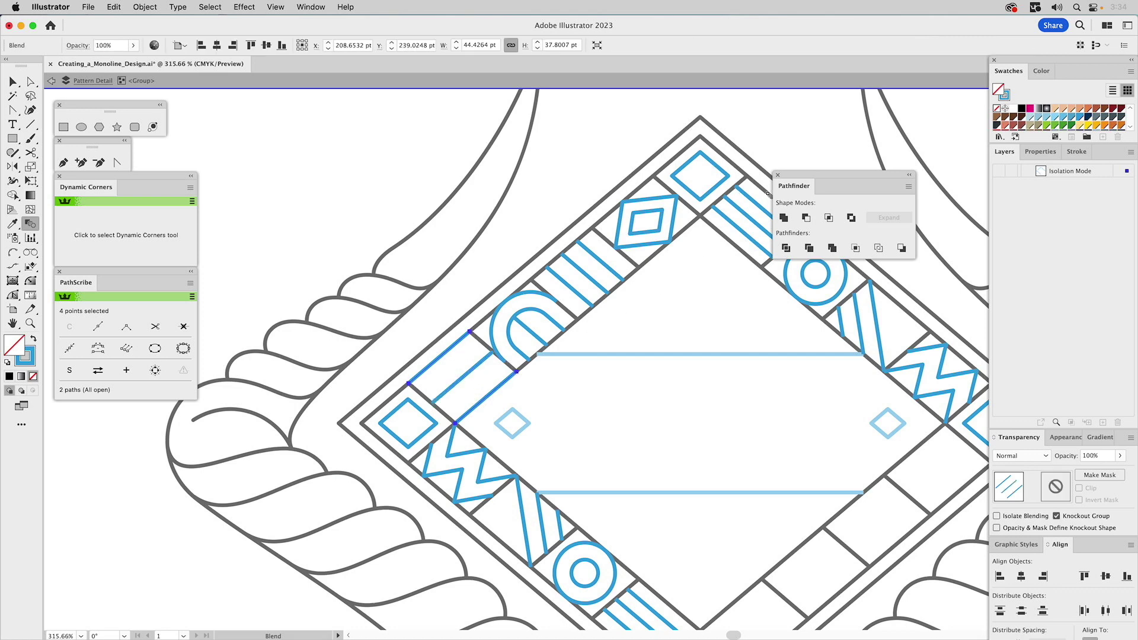
# Set the blend between the two blue lines to Specified Steps with a value of 3.
pyautogui.doubleClick(31, 223)
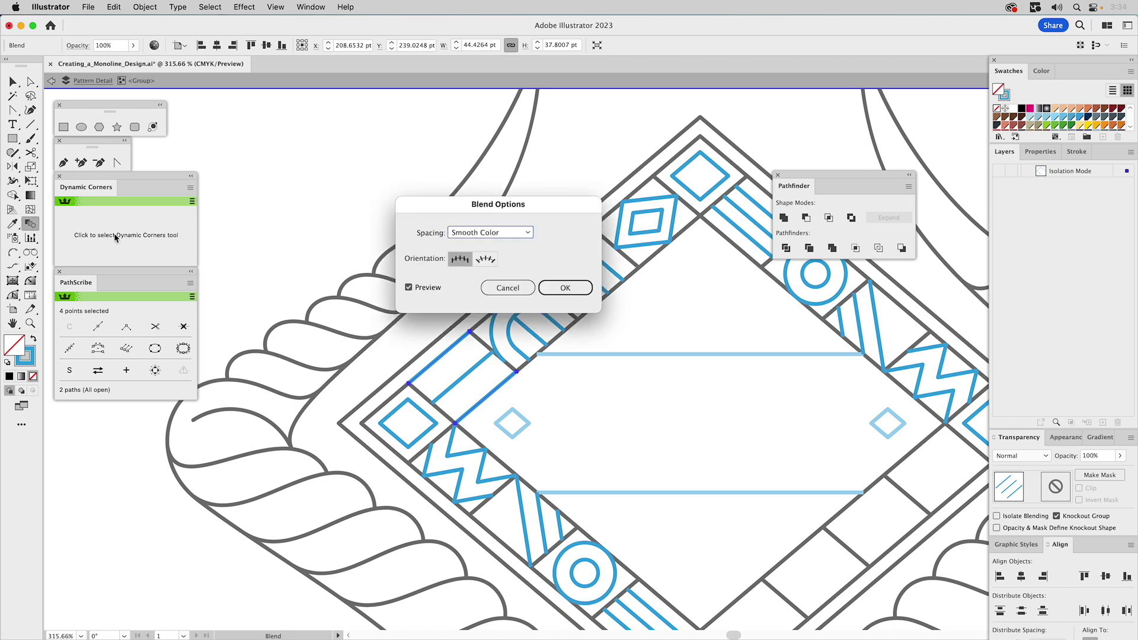
pyautogui.click(510, 233)
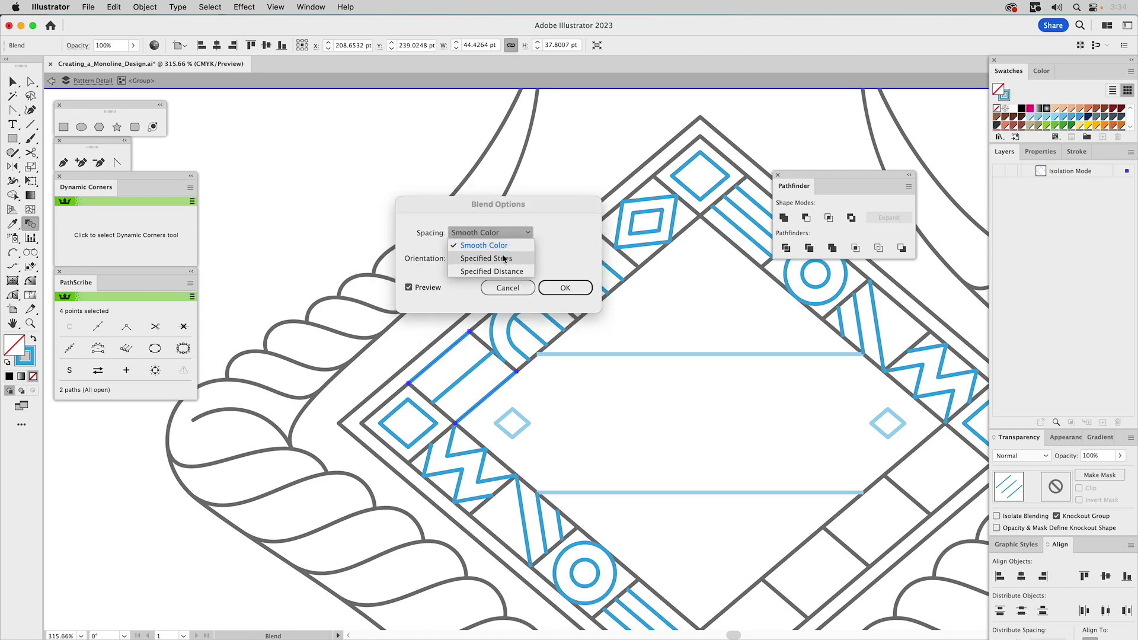
pyautogui.click(503, 260)
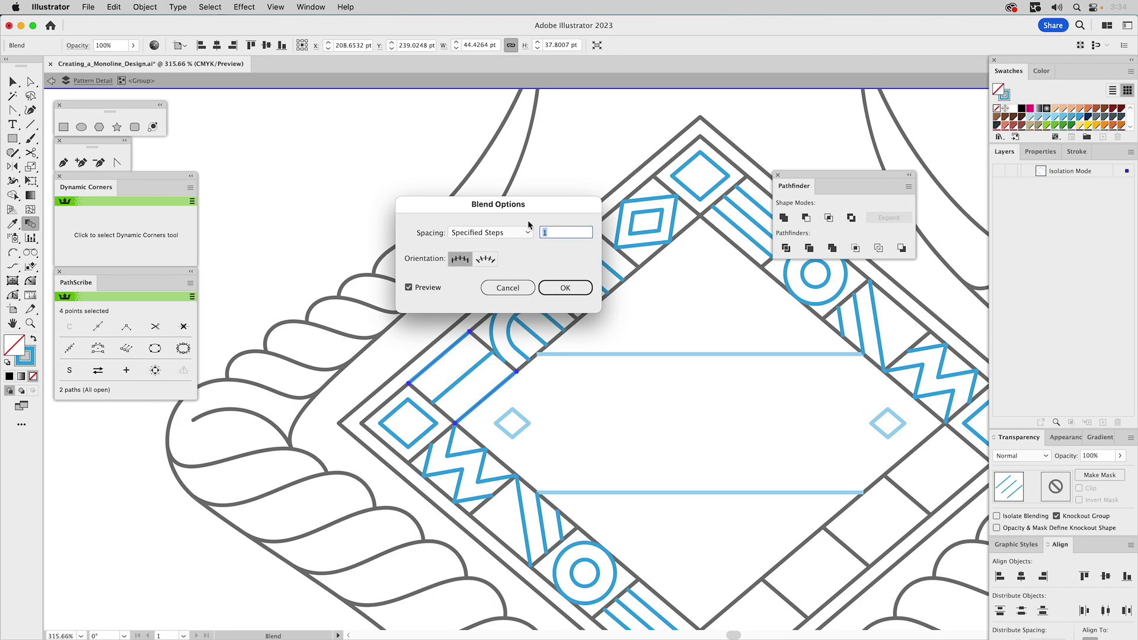
pyautogui.moveTo(540, 207); pyautogui.dragTo(460, 160)
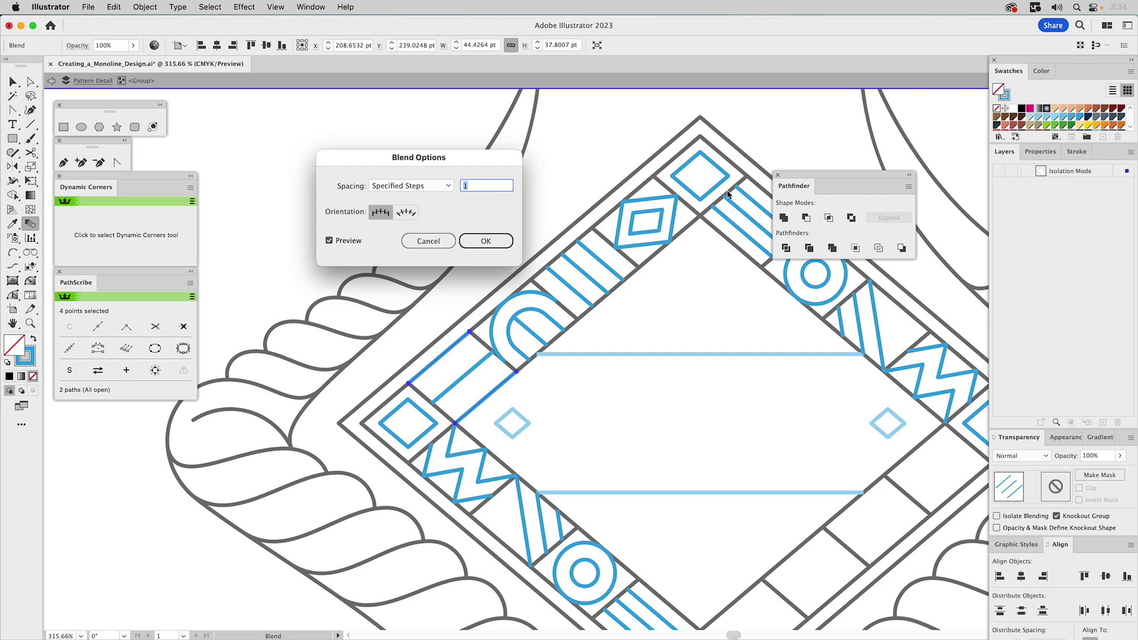
pyautogui.write('3')
pyautogui.click(349, 241)
pyautogui.click(349, 242)
pyautogui.click(479, 244)
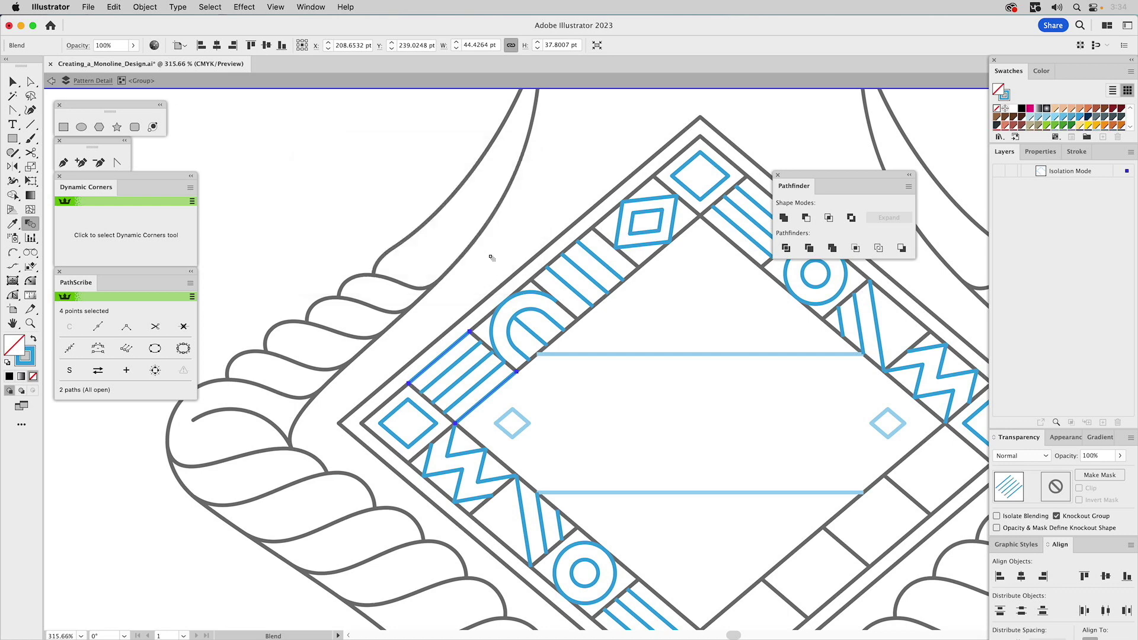
# Expand the line blend's object, fill and stroke, and ungroup it into separate paths.
pyautogui.click(140, 8)
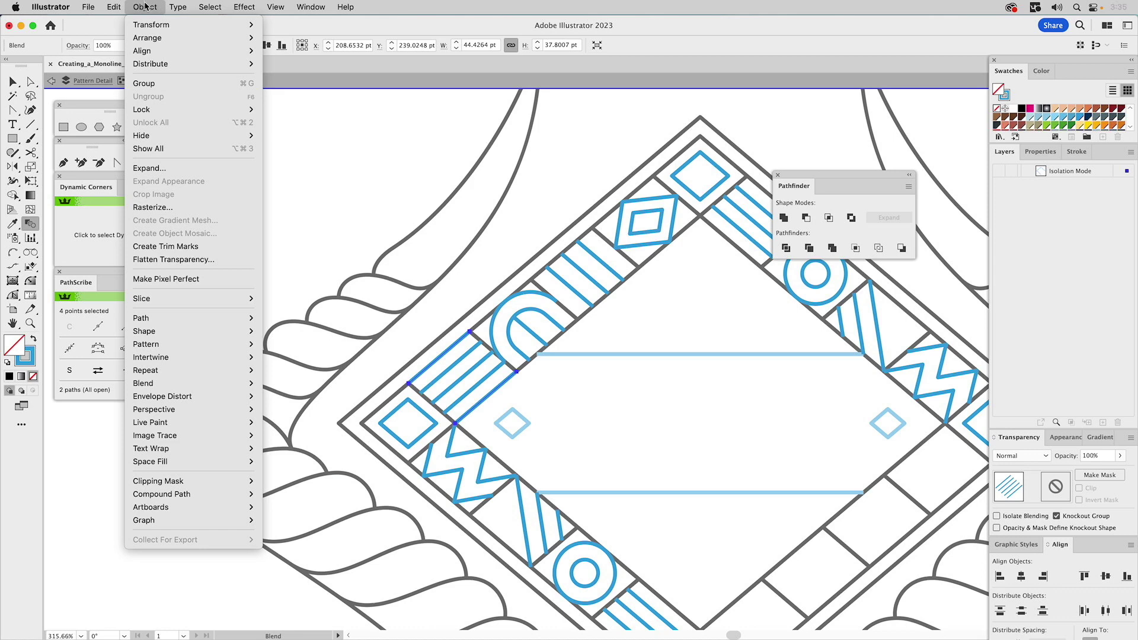
pyautogui.click(160, 171)
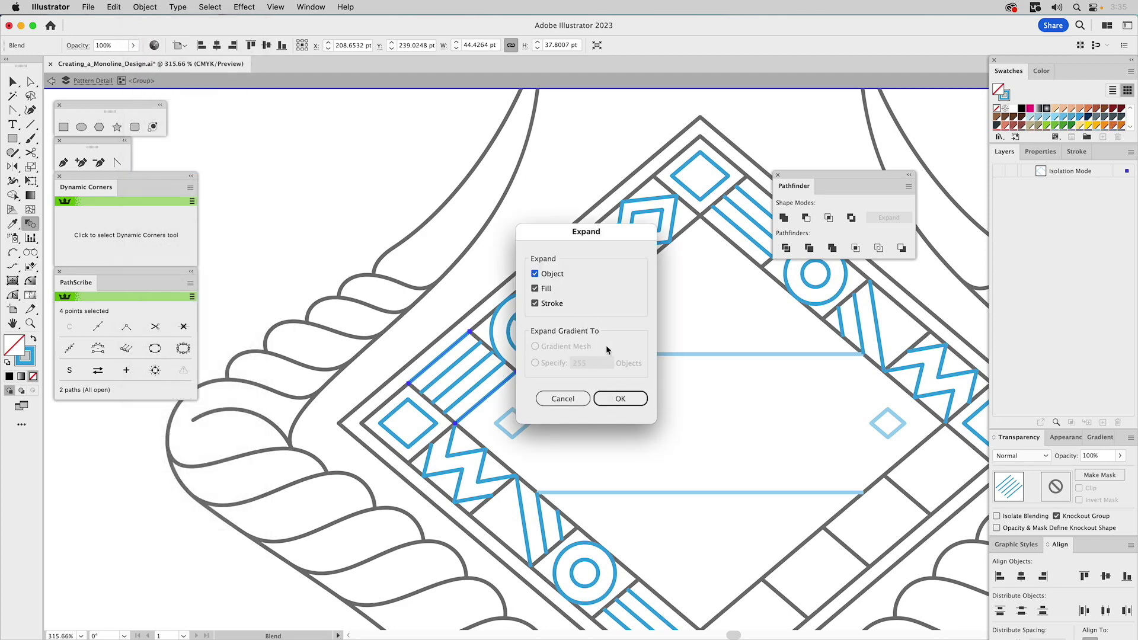
pyautogui.click(618, 399)
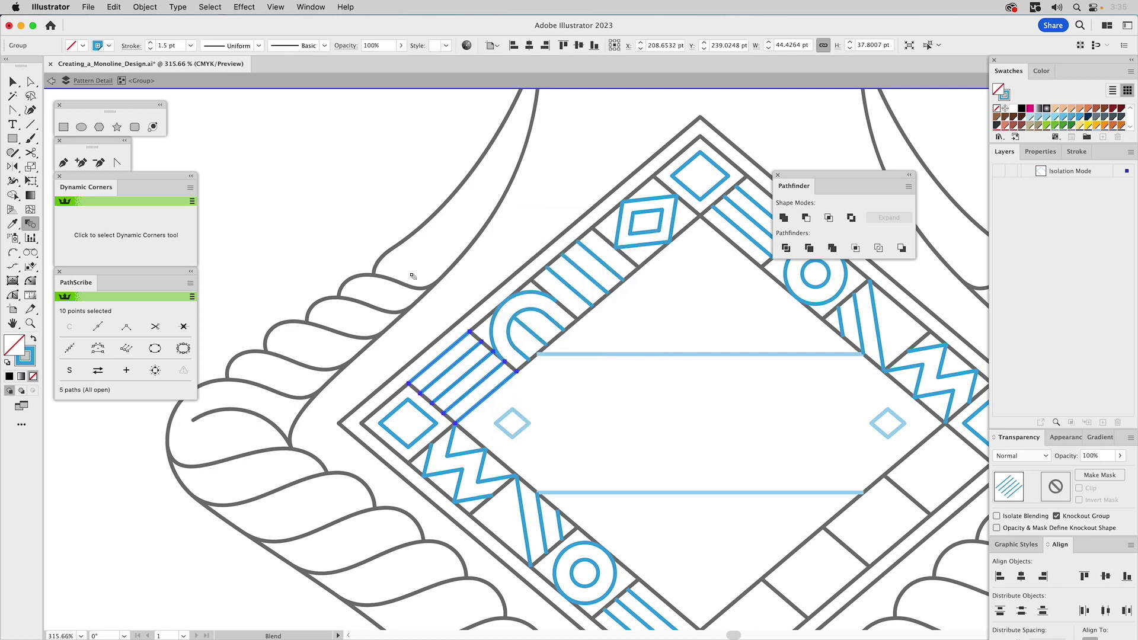
pyautogui.click(145, 6)
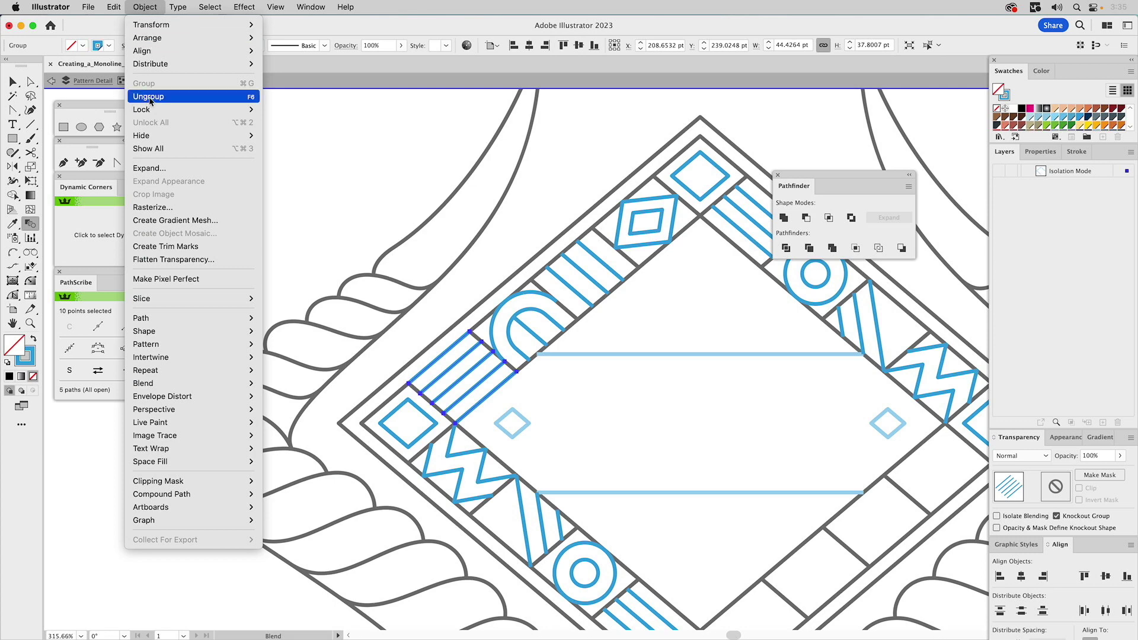
pyautogui.click(149, 96)
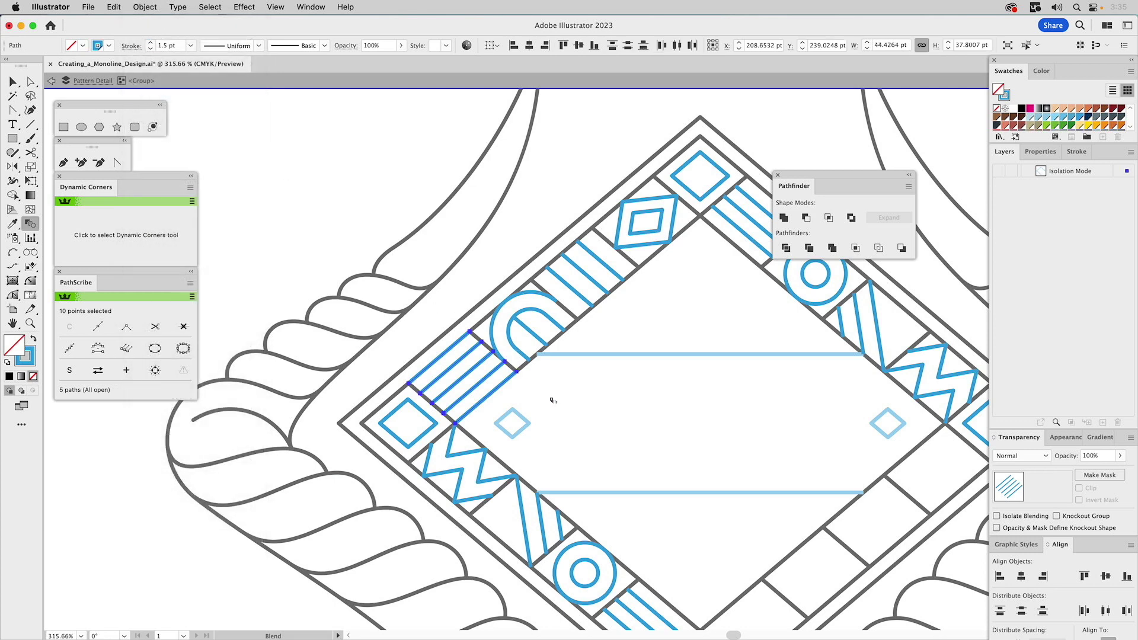
# Delete the two outermost blue lines that overlap the long edges of the border cell.
pyautogui.press('a')
pyautogui.click(465, 337)
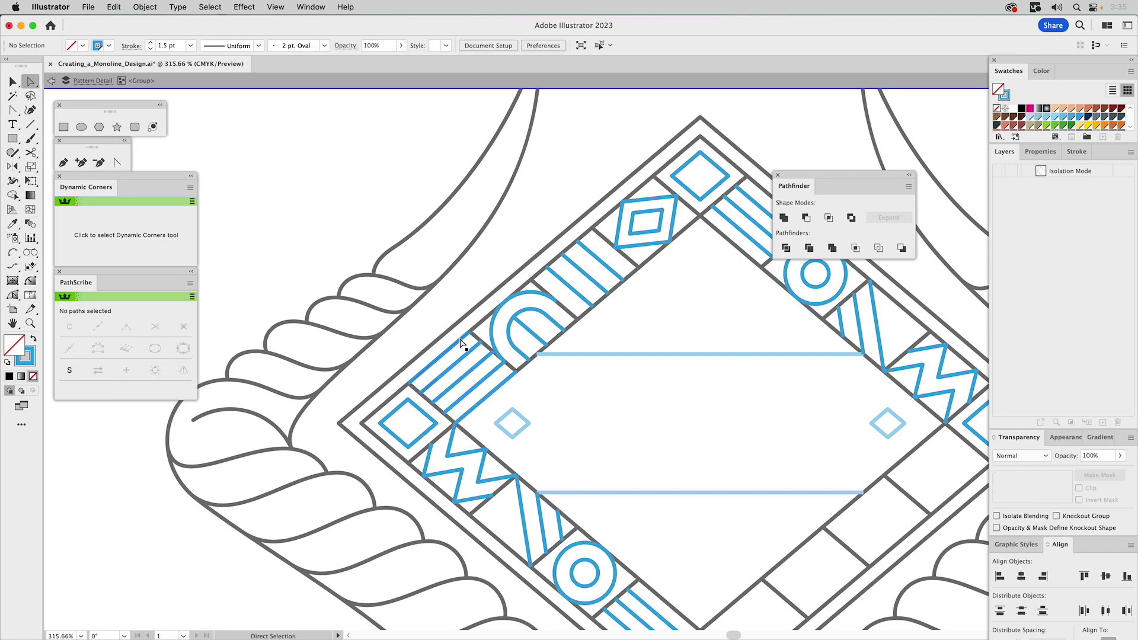
pyautogui.keyDown('shift'); pyautogui.click(503, 387); pyautogui.keyUp('shift')
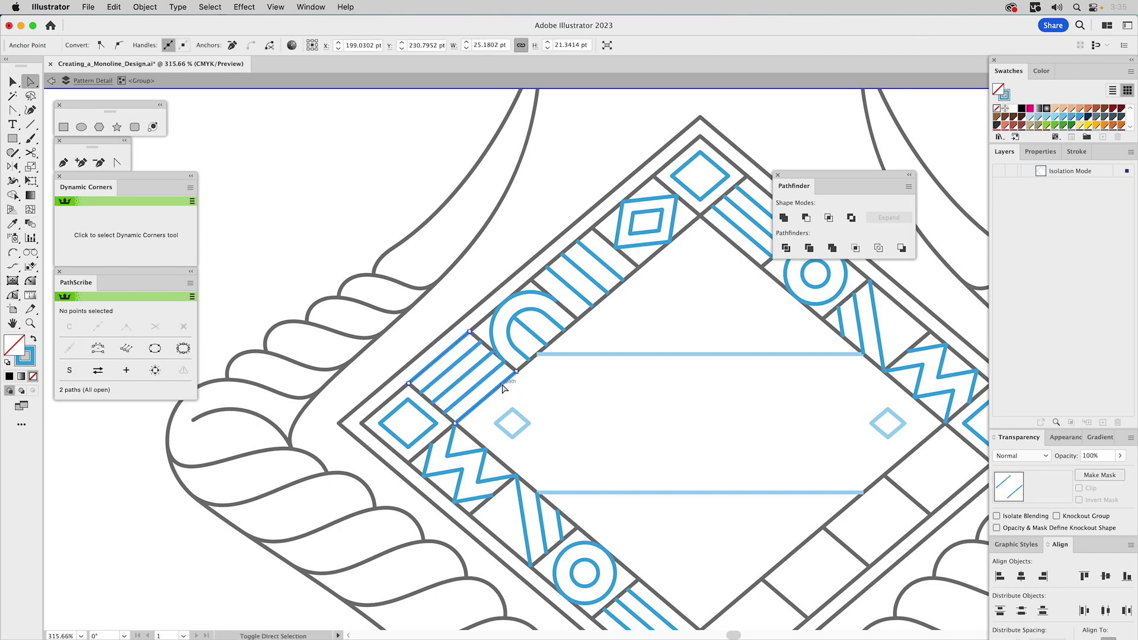
pyautogui.press('Delete')
pyautogui.press('Delete')
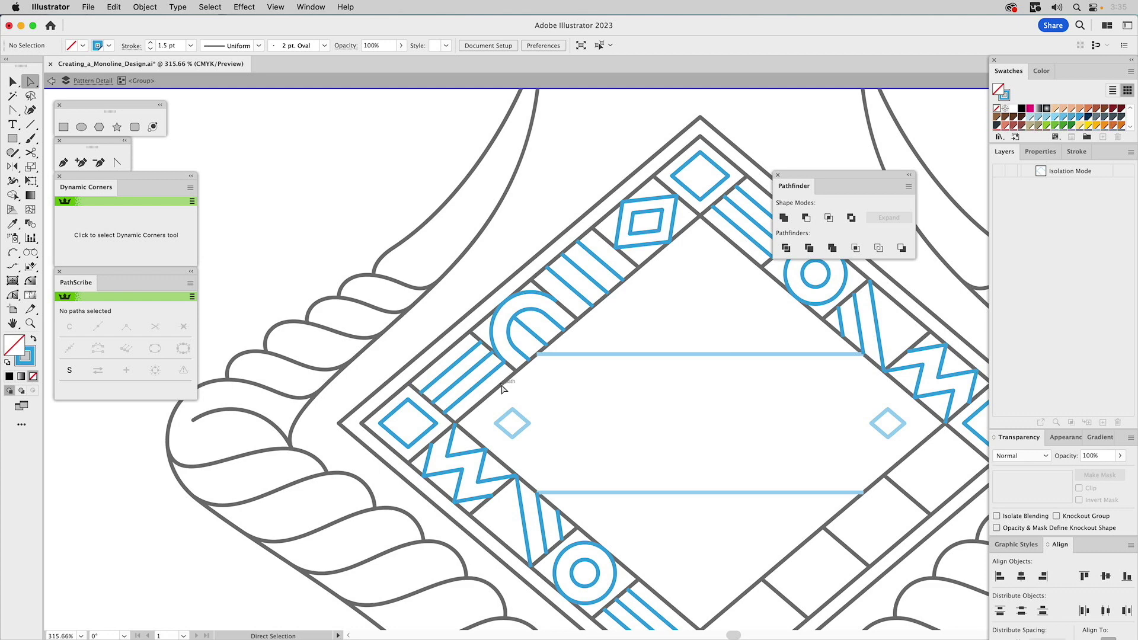
# Reflect a copy of the upper-left edge's ornaments and the top corner diamond across the seal's vertical centre axis.
pyautogui.press('v')
pyautogui.moveTo(684, 218); pyautogui.dragTo(437, 396)
pyautogui.press('space')
pyautogui.moveTo(646, 409); pyautogui.dragTo(503, 371)
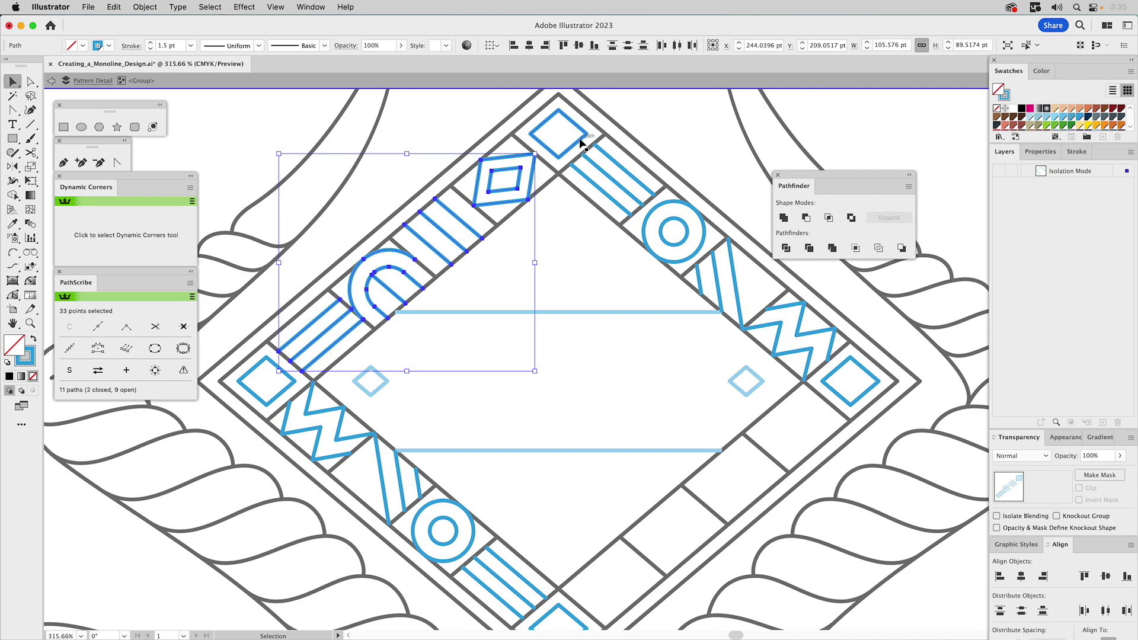
pyautogui.keyDown('shift'); pyautogui.click(583, 142); pyautogui.keyUp('shift')
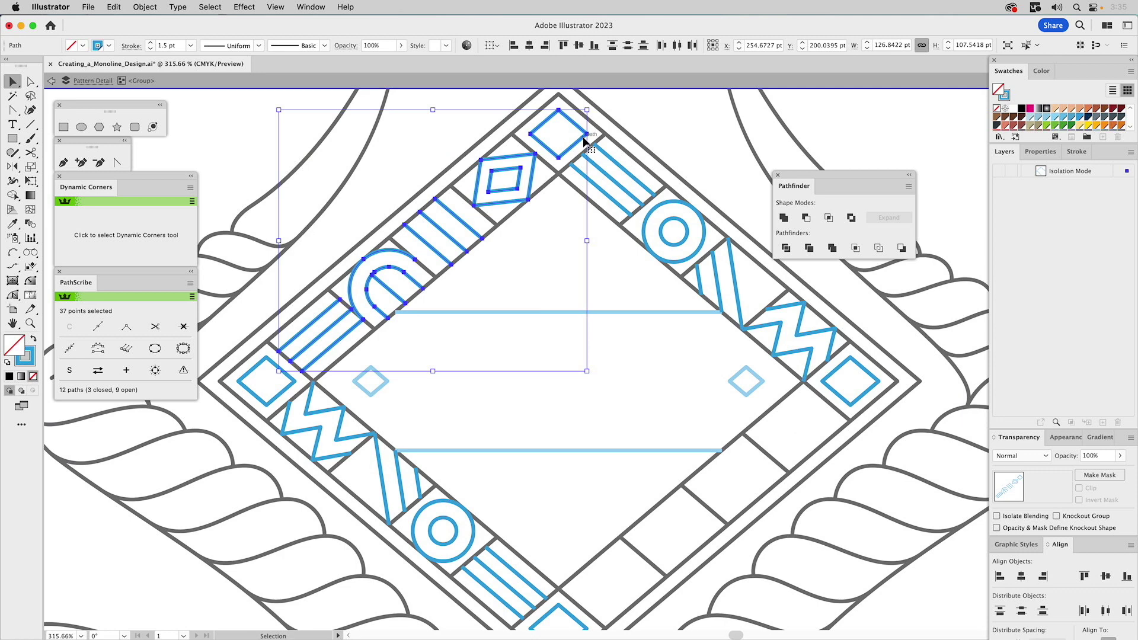
pyautogui.click(17, 167)
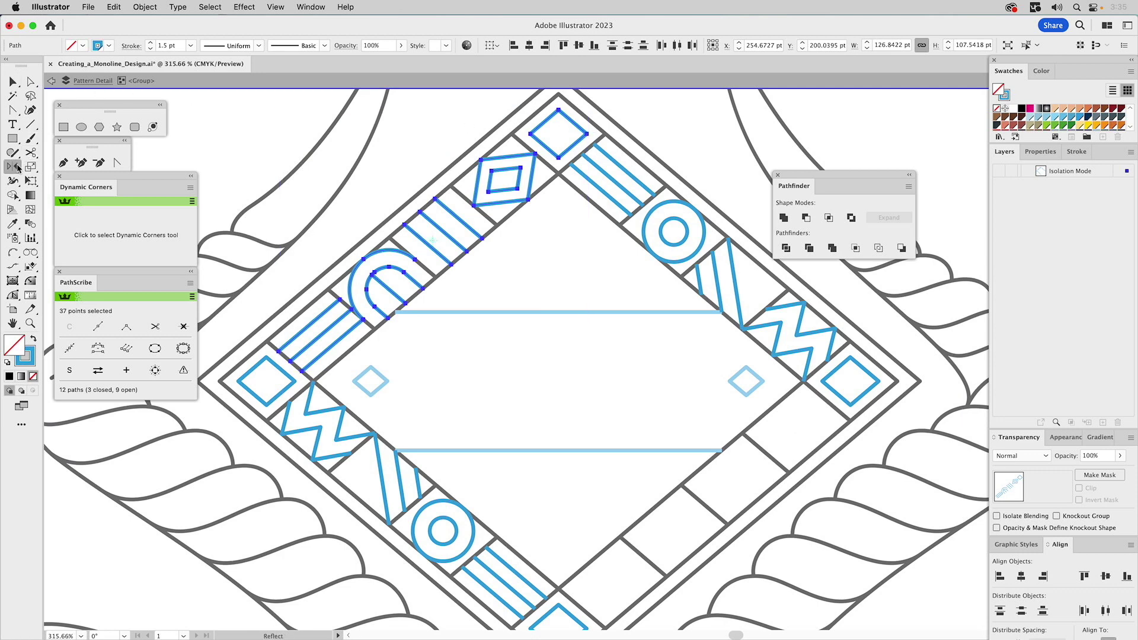
pyautogui.click(558, 158)
pyautogui.moveTo(567, 227); pyautogui.dragTo(568, 315)
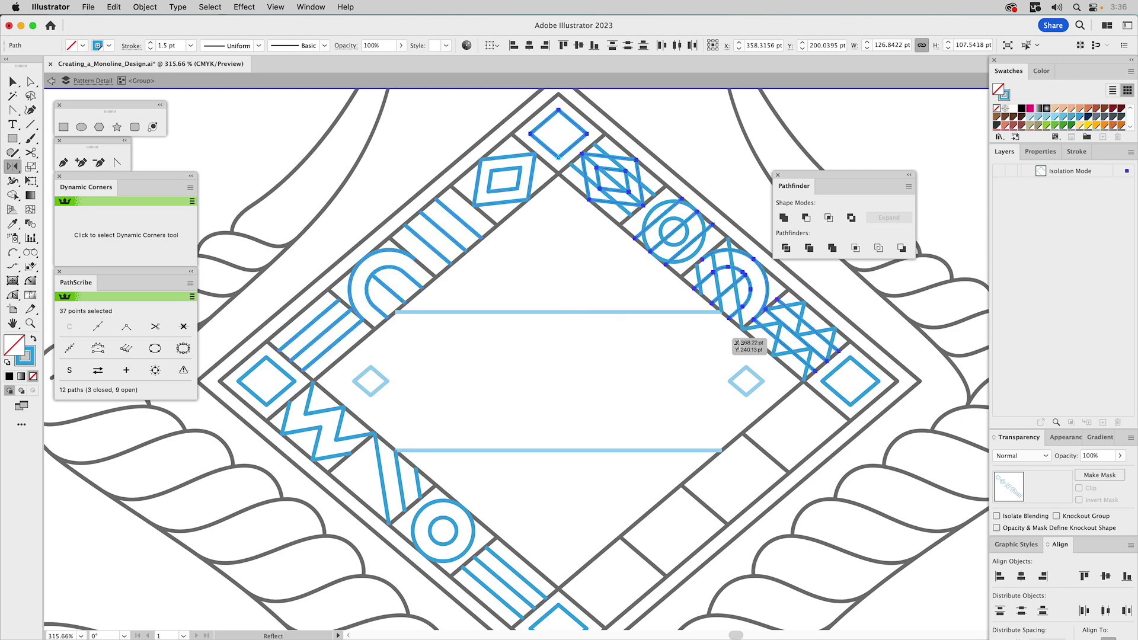
# Reflect the copied ornaments across the horizontal axis through the seal's right corner to fill the lower-right border, and deselect them.
pyautogui.click(911, 383)
pyautogui.moveTo(916, 383); pyautogui.dragTo(950, 383)
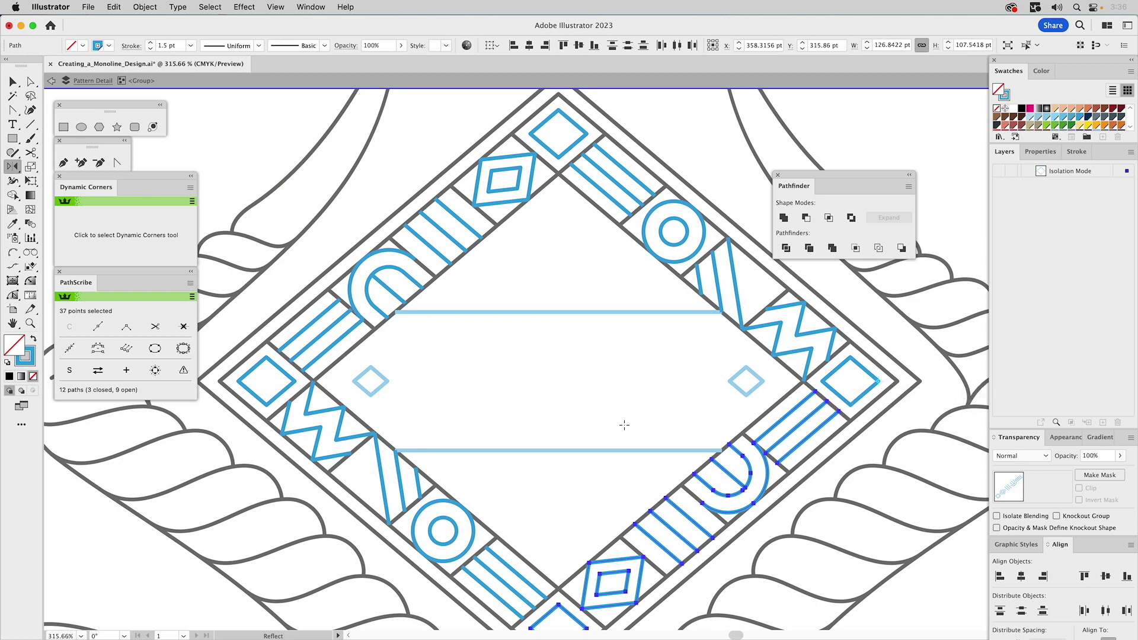
pyautogui.scroll(-5, 625, 425)
pyautogui.press('v')
pyautogui.click(590, 403)
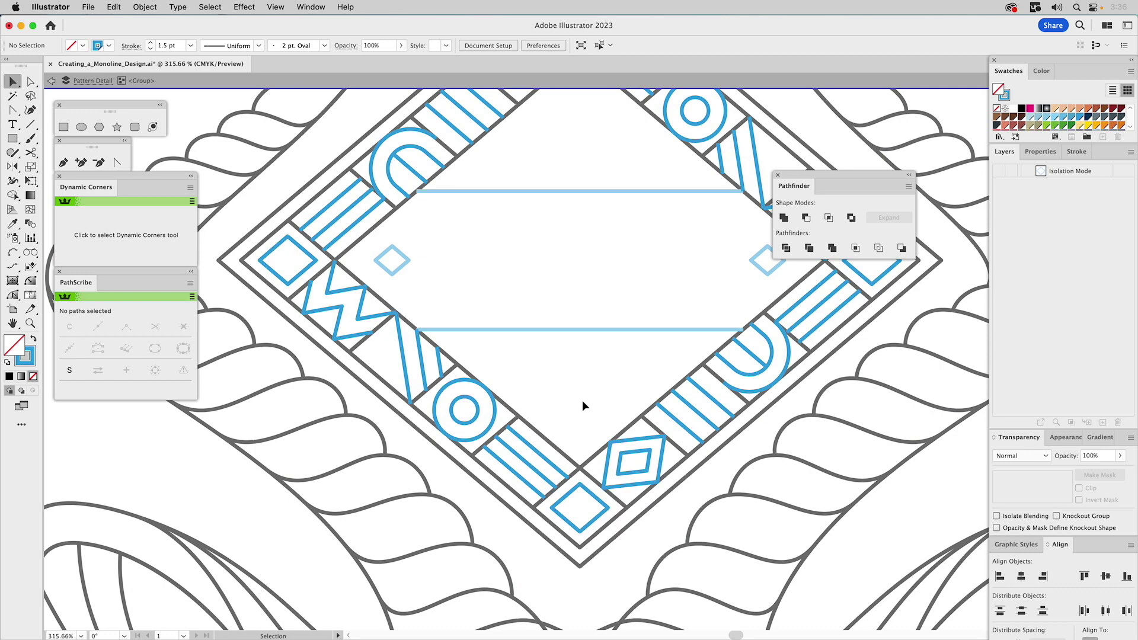
# Match all the blue pattern ornaments to the border's black 1.5 pt stroke with the Eyedropper and leave isolation mode.
pyautogui.press('super+a')
pyautogui.press('i')
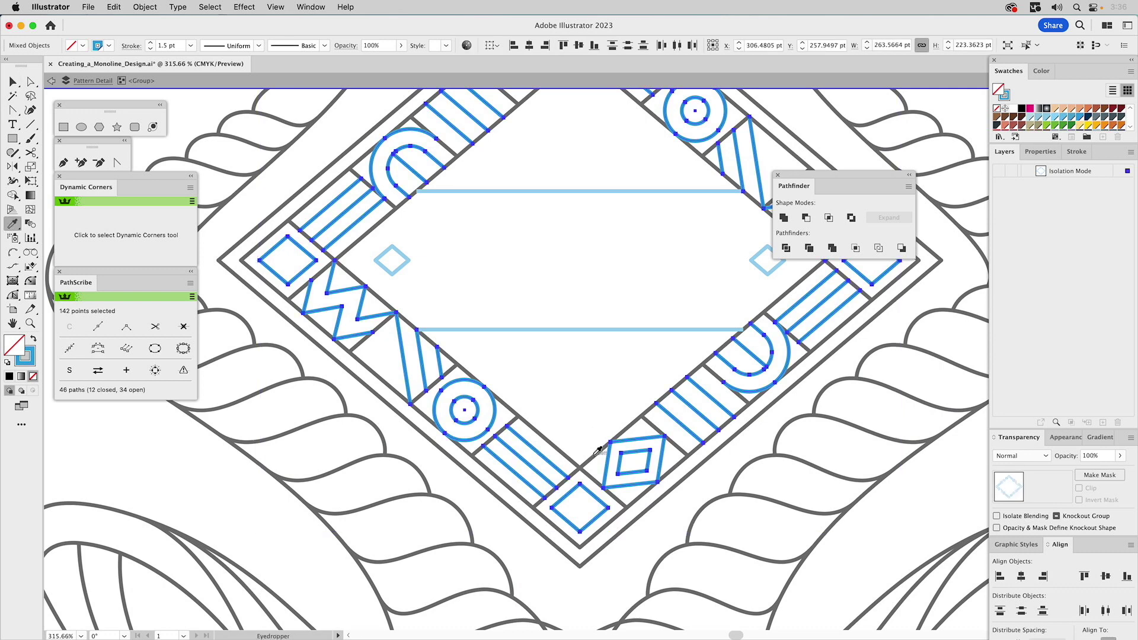
pyautogui.click(597, 453)
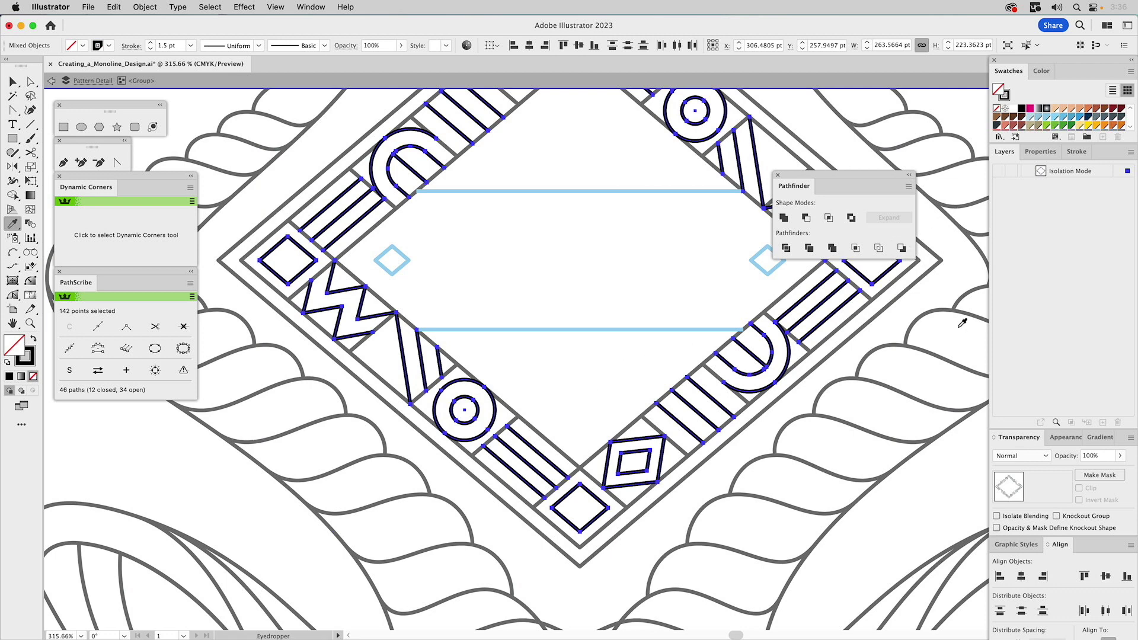
pyautogui.click(1079, 152)
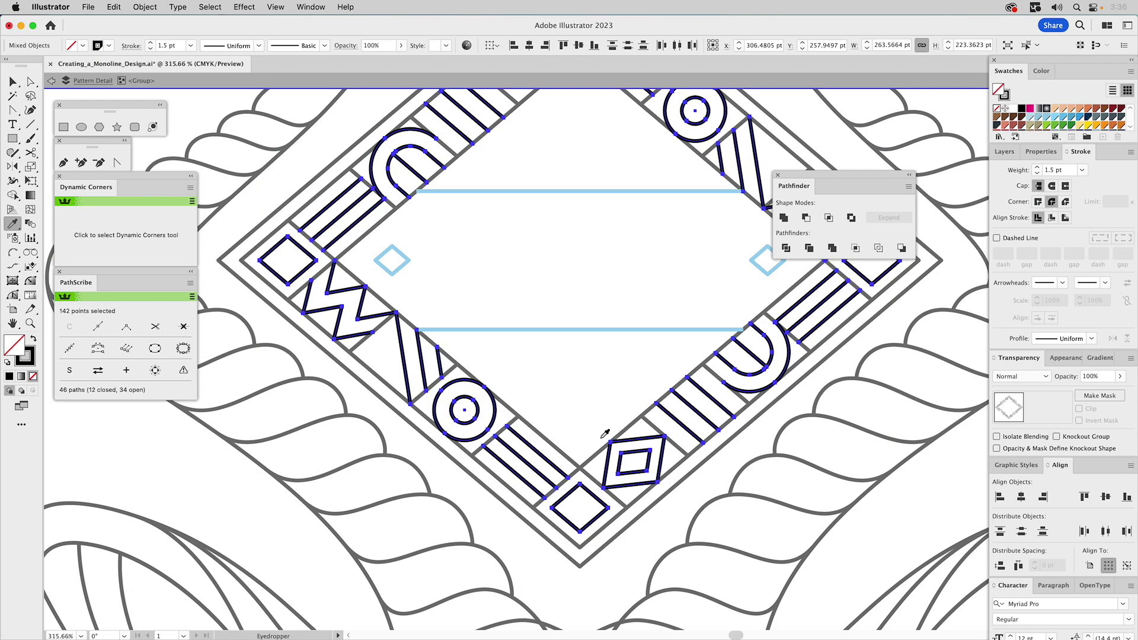
pyautogui.press('v')
pyautogui.doubleClick(652, 268)
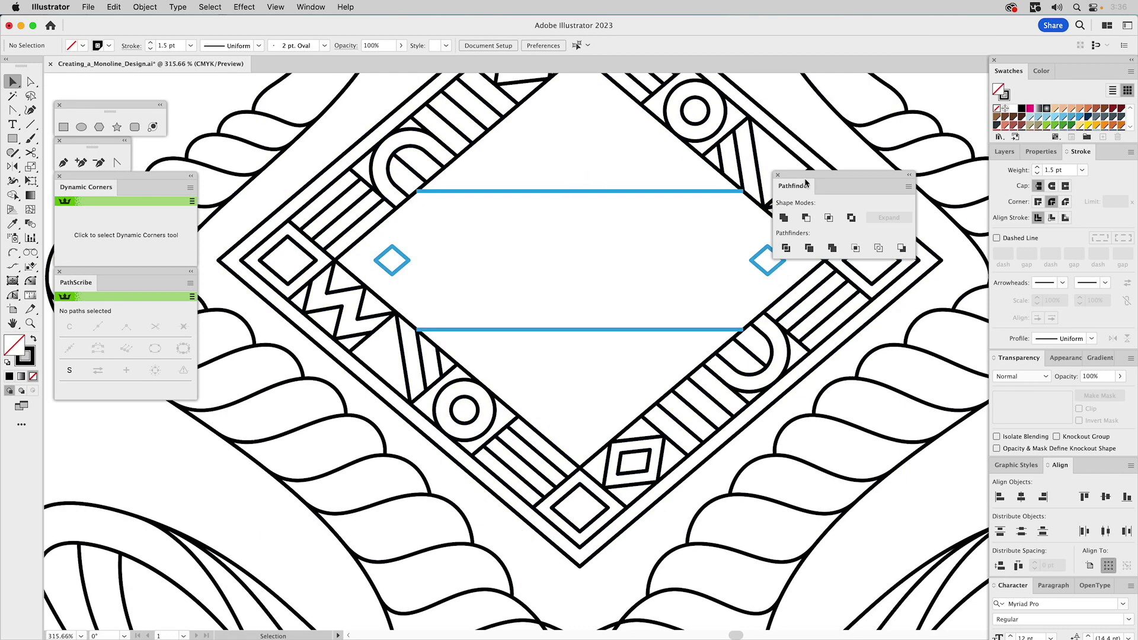
# Give the two blue horizontal lines and both small diamonds inside the seal the black stroke of the border pattern, and deselect them.
pyautogui.press('super+0')
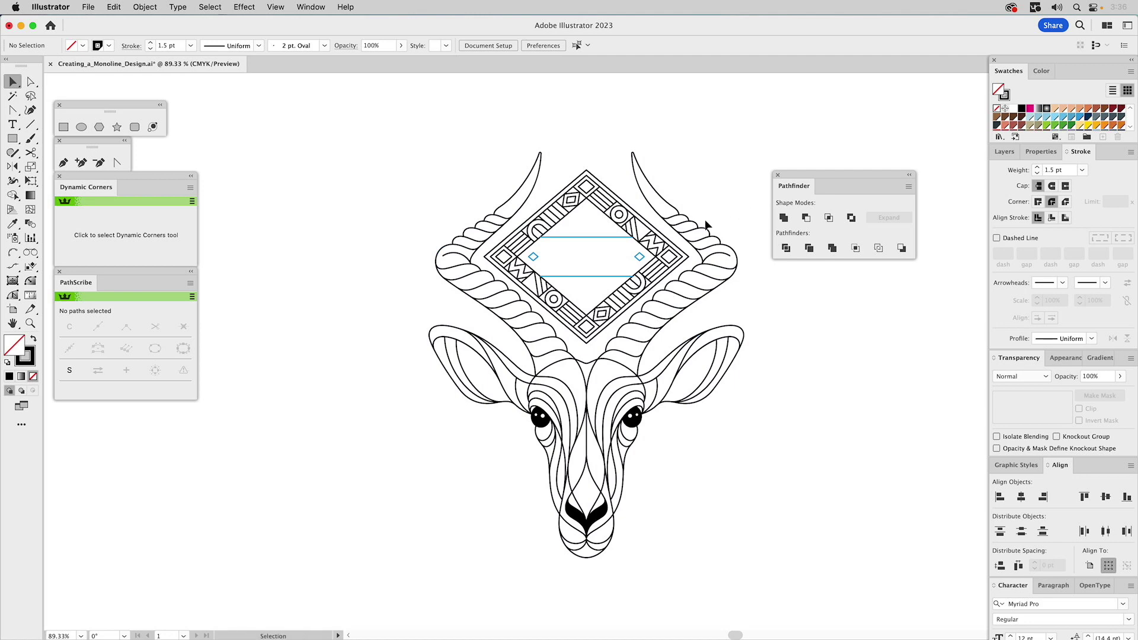
pyautogui.press('z')
pyautogui.moveTo(460, 146); pyautogui.dragTo(708, 361)
pyautogui.press('v')
pyautogui.moveTo(609, 281); pyautogui.dragTo(579, 422)
pyautogui.keyDown('shift'); pyautogui.click(455, 360); pyautogui.keyUp('shift')
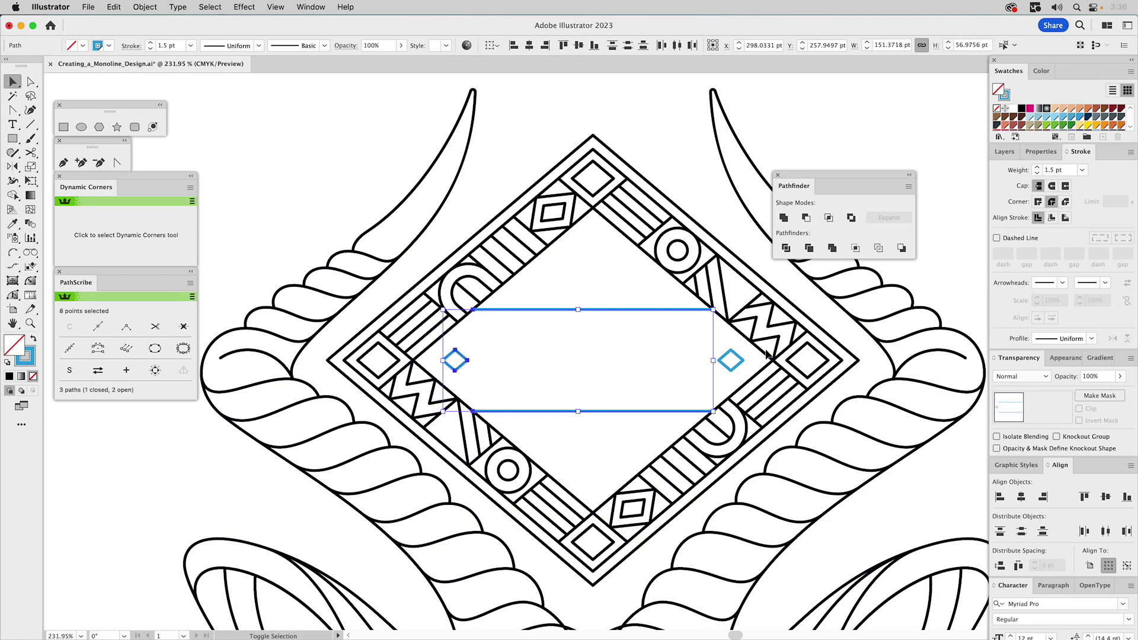
pyautogui.keyDown('shift'); pyautogui.click(741, 359); pyautogui.keyUp('shift')
pyautogui.press('i')
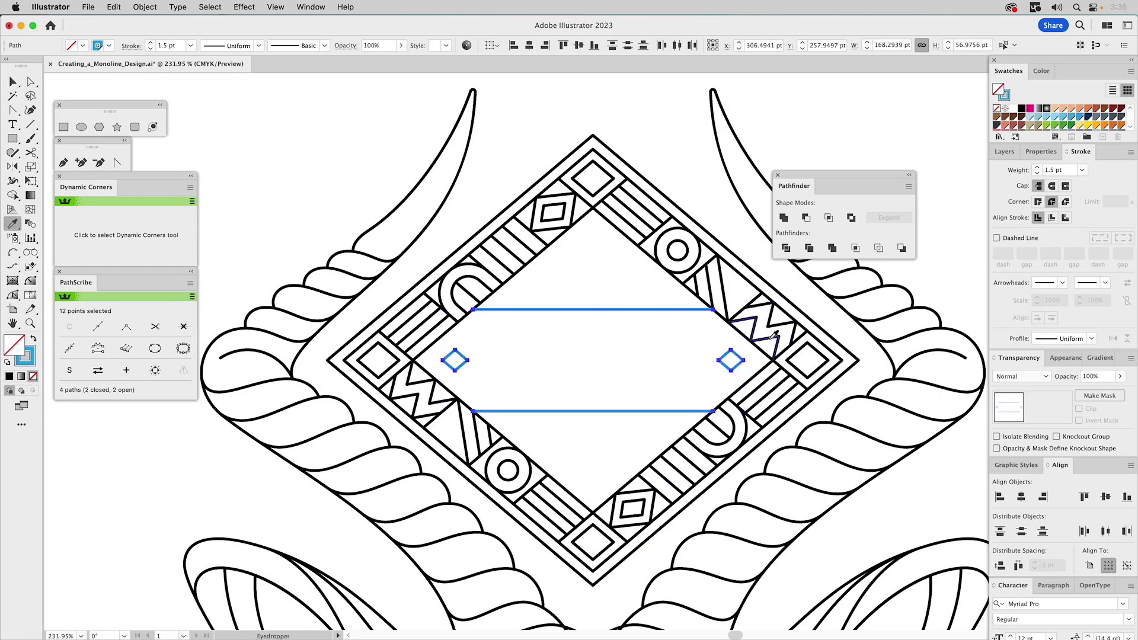
pyautogui.click(772, 339)
pyautogui.press('super+shift+a')
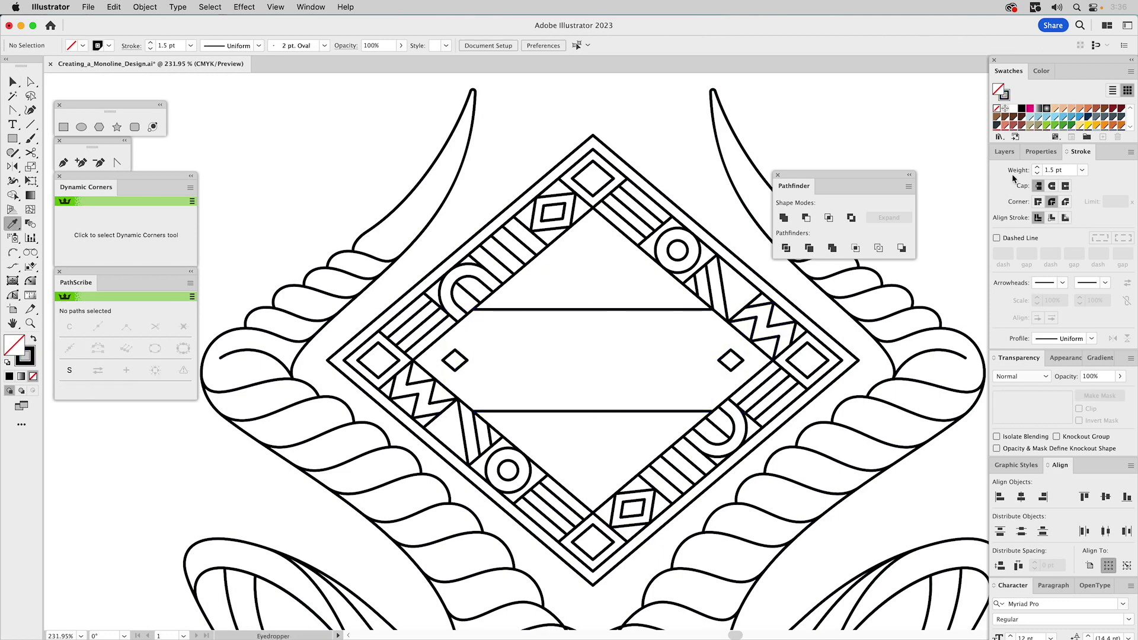
# Dock Pathfinder beside Align and show the layers holding the Serengeti National Park type and the finalized artwork.
pyautogui.click(1005, 151)
pyautogui.moveTo(798, 186); pyautogui.dragTo(1009, 546)
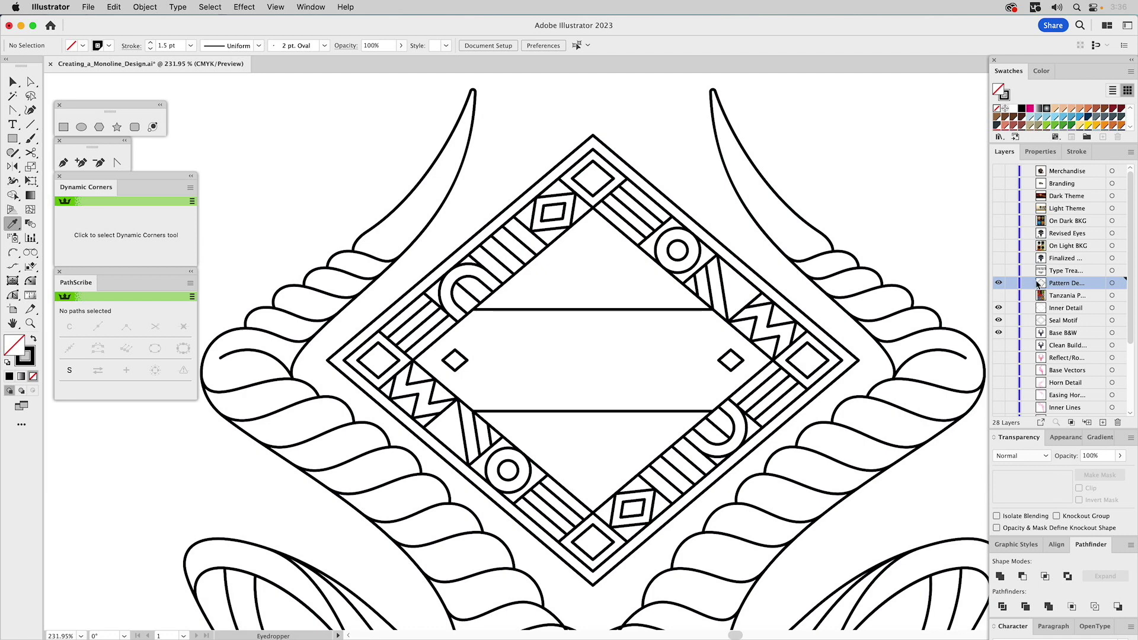
pyautogui.click(999, 272)
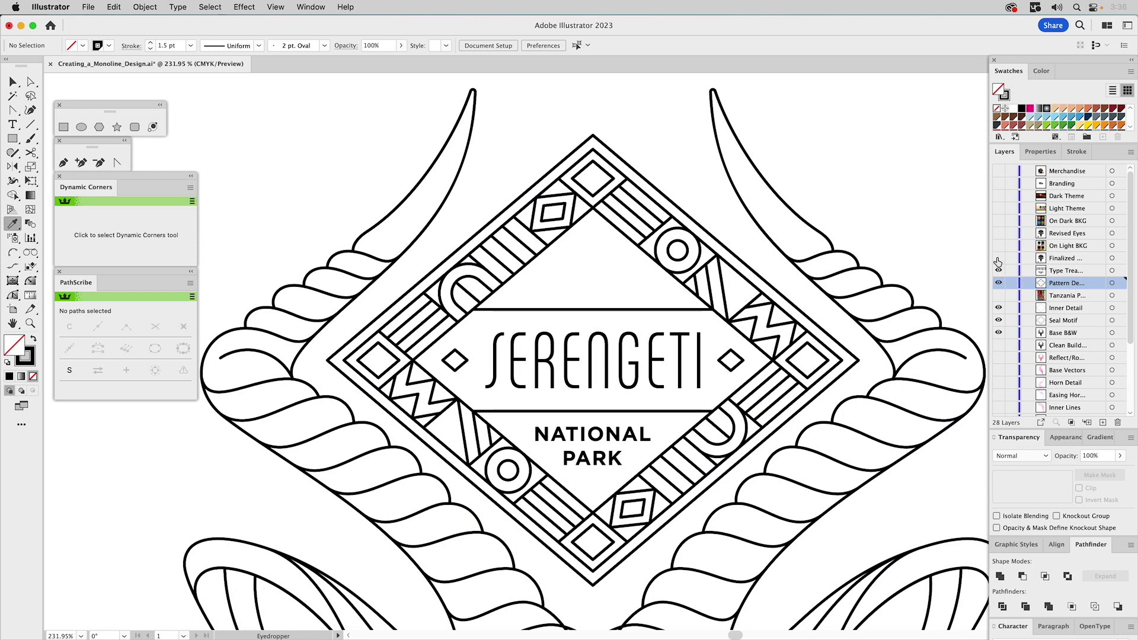
pyautogui.click(998, 259)
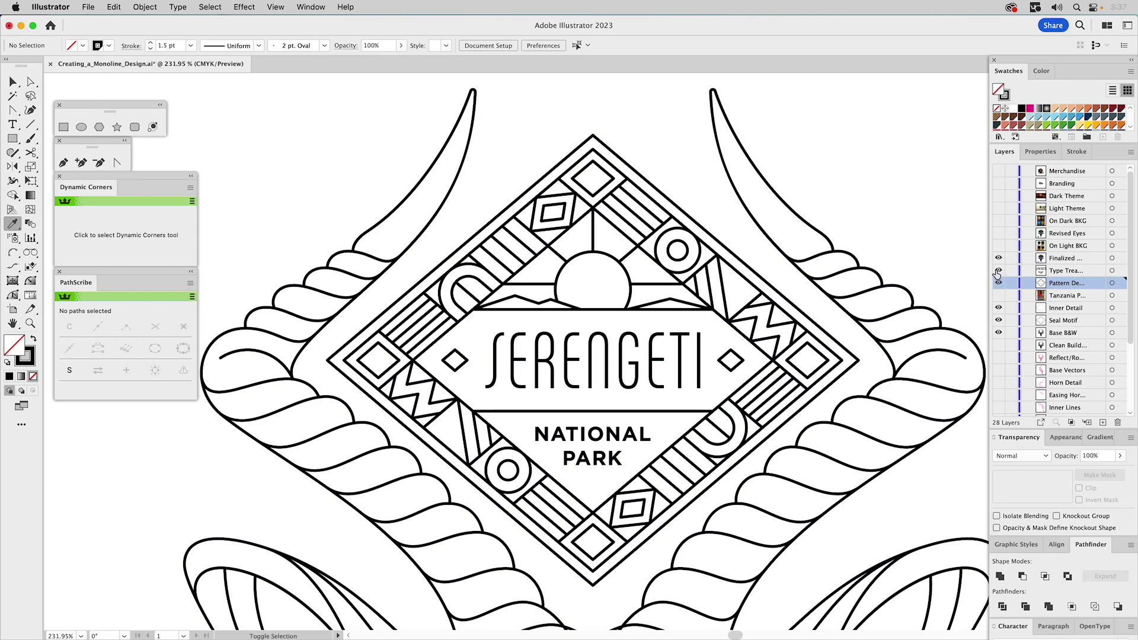
# Hide the type, Pattern Detail, Inner Detail, Seal Motif and Base B&W layers, leaving only the finalized artwork shown.
pyautogui.press('super+0')
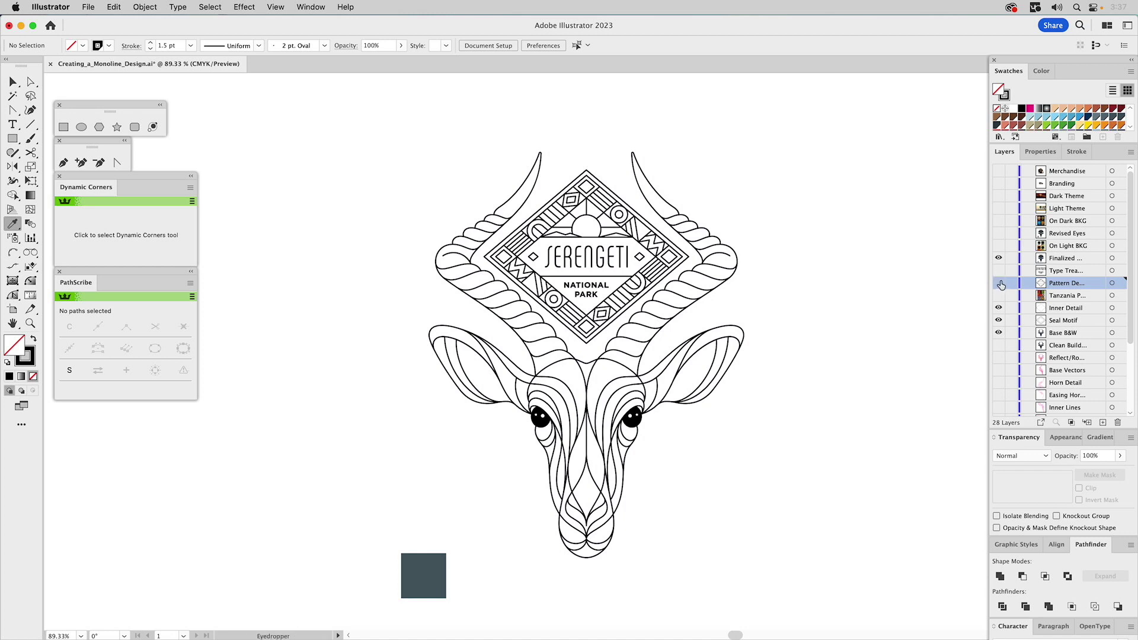
pyautogui.moveTo(999, 308); pyautogui.dragTo(997, 343)
pyautogui.press('v')
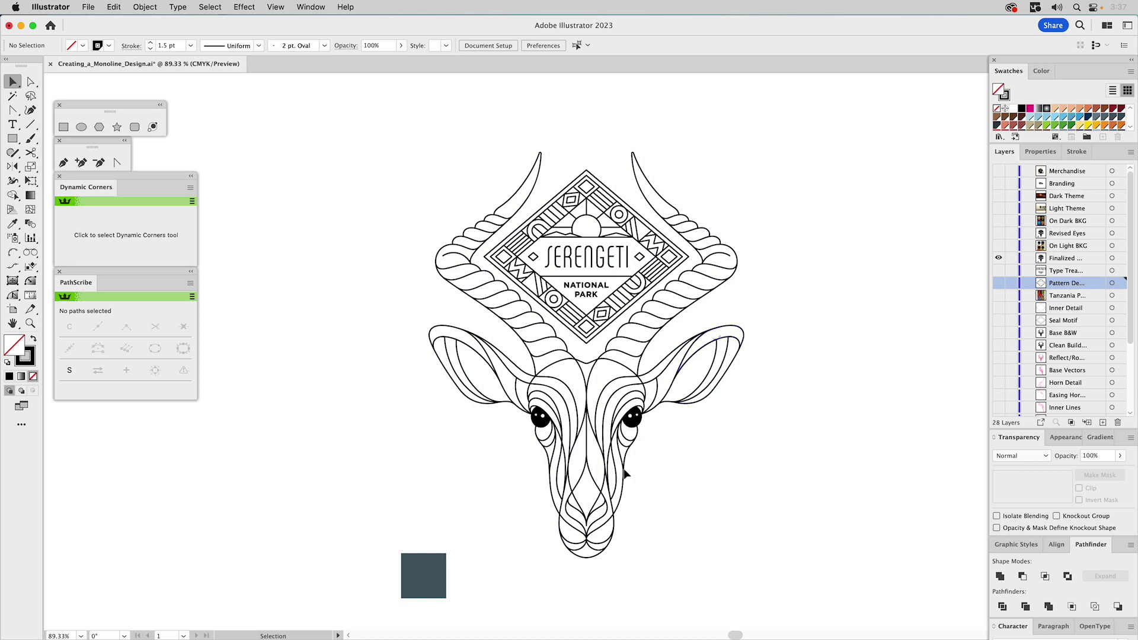
# Delete the inner contour of the gazelle's nose from the compound path with Direct Selection so the nose fills solid black.
pyautogui.click(31, 321)
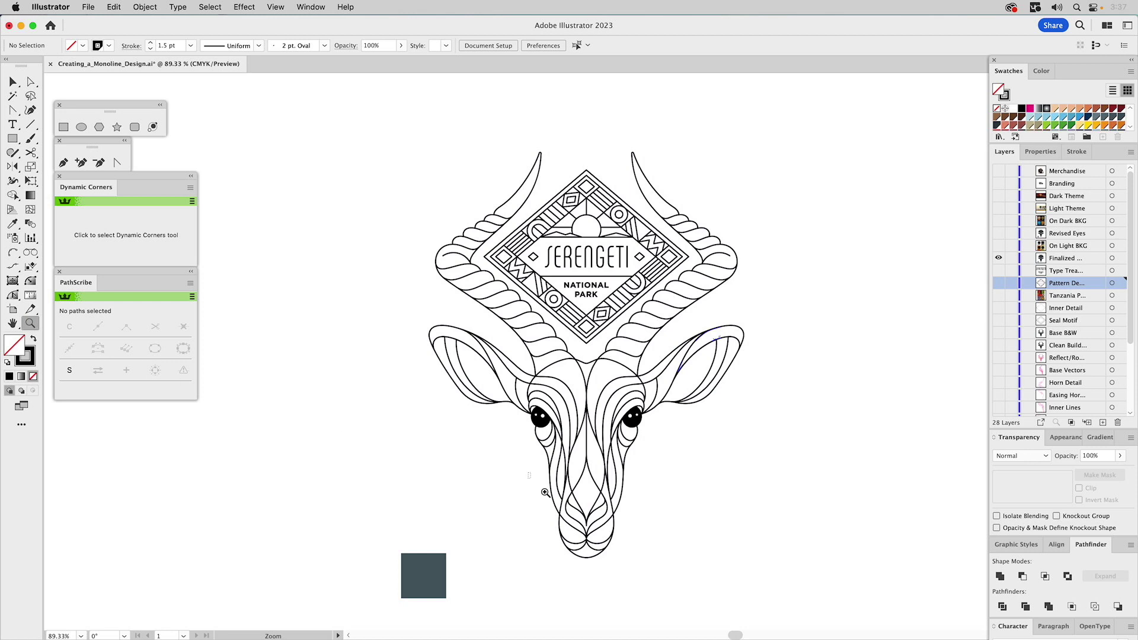
pyautogui.moveTo(529, 474); pyautogui.dragTo(657, 566)
pyautogui.press('a')
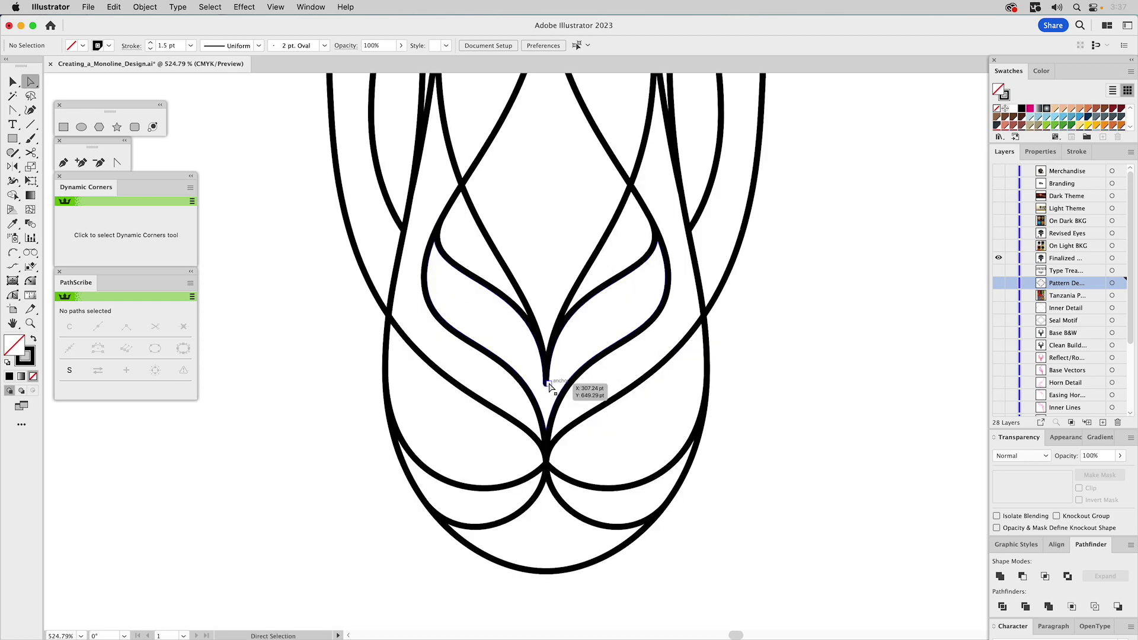
pyautogui.click(546, 384)
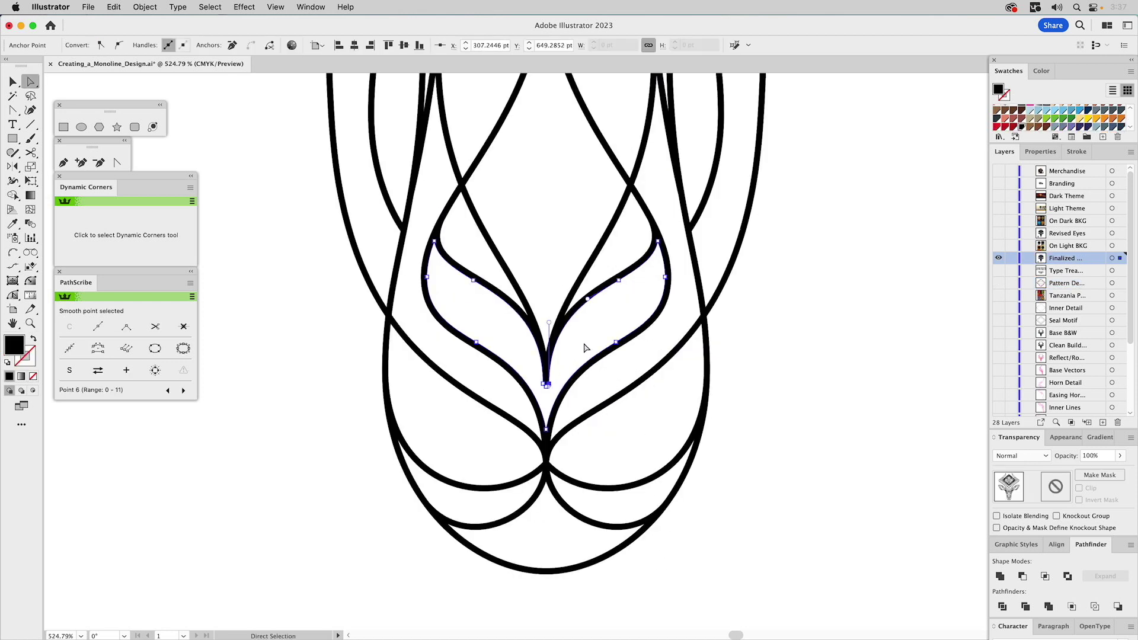
pyautogui.click(788, 331)
pyautogui.press('super+0')
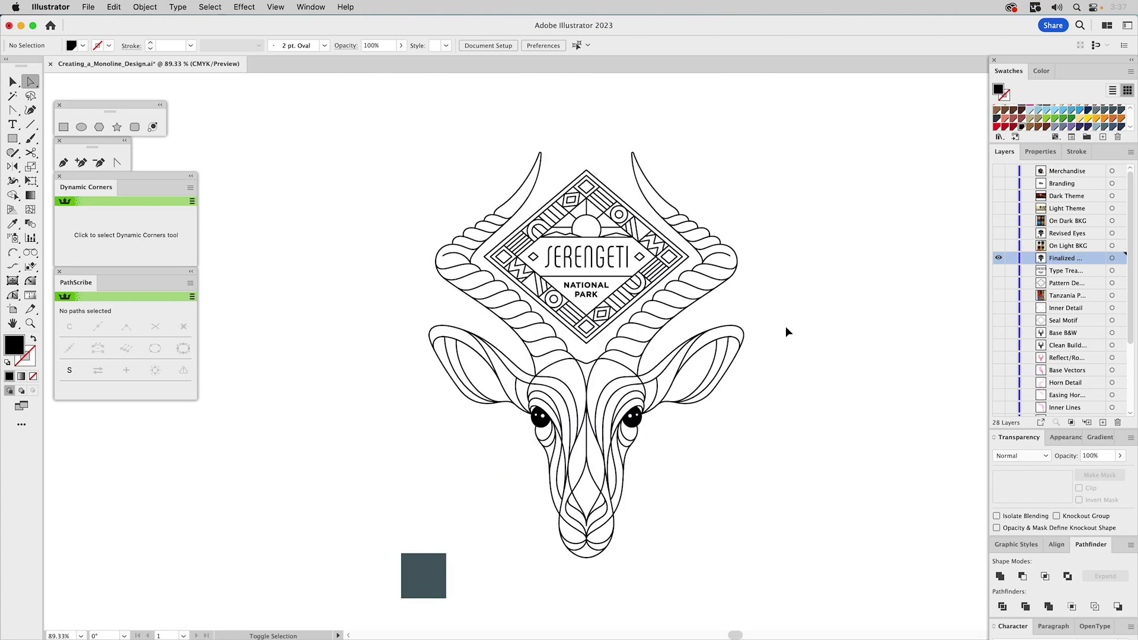
pyautogui.click(587, 527)
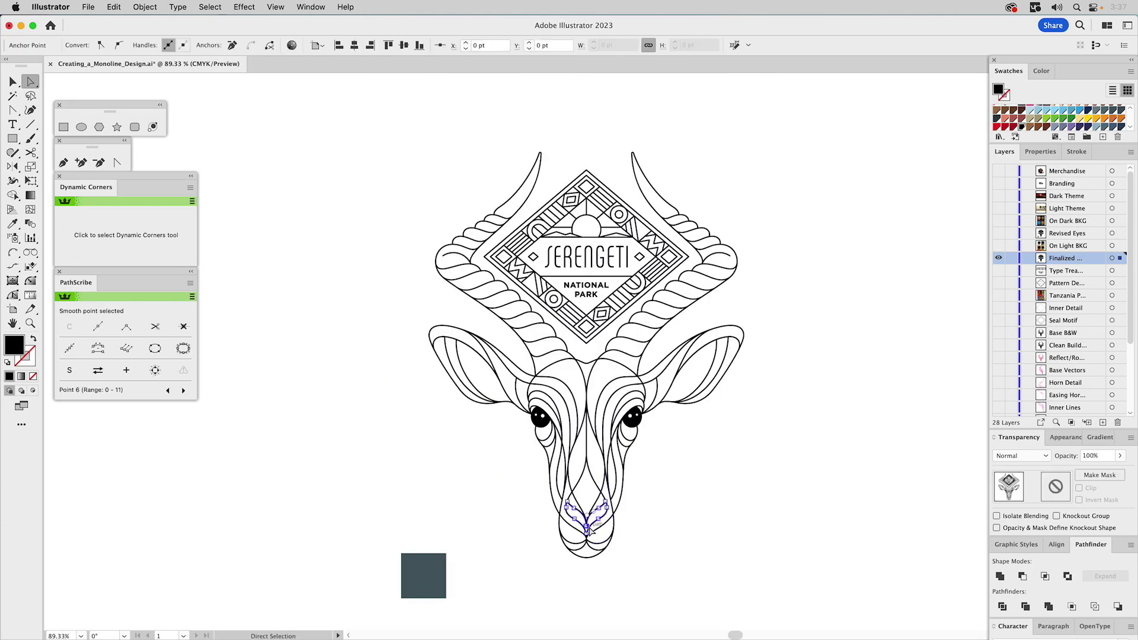
pyautogui.press('super+a')
pyautogui.click(697, 498)
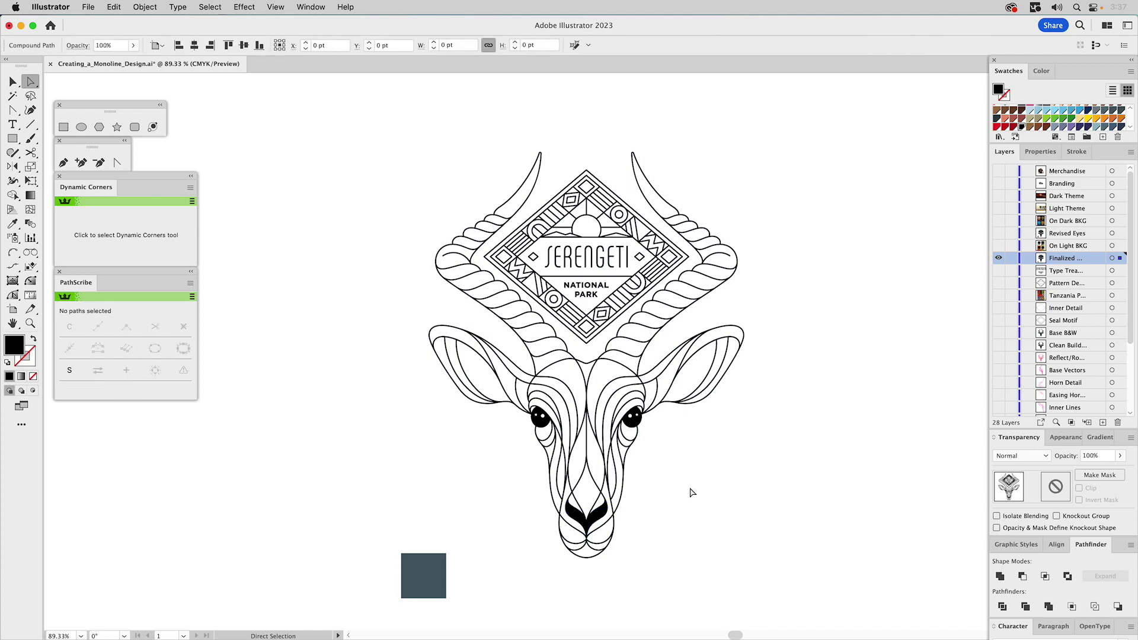
# Recolour the whole finalized gazelle with the dark slate of the sample square using the Eyedropper, and deselect it.
pyautogui.press('v')
pyautogui.click(632, 421)
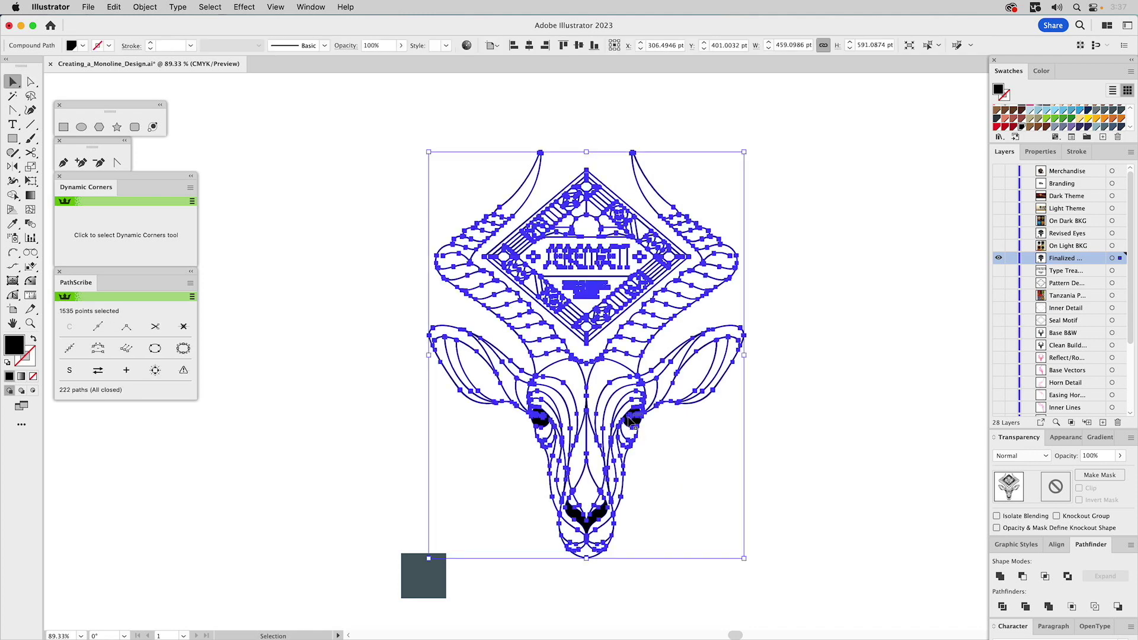
pyautogui.press('i')
pyautogui.click(429, 566)
pyautogui.keyDown('super'); pyautogui.click(774, 468); pyautogui.keyUp('super')
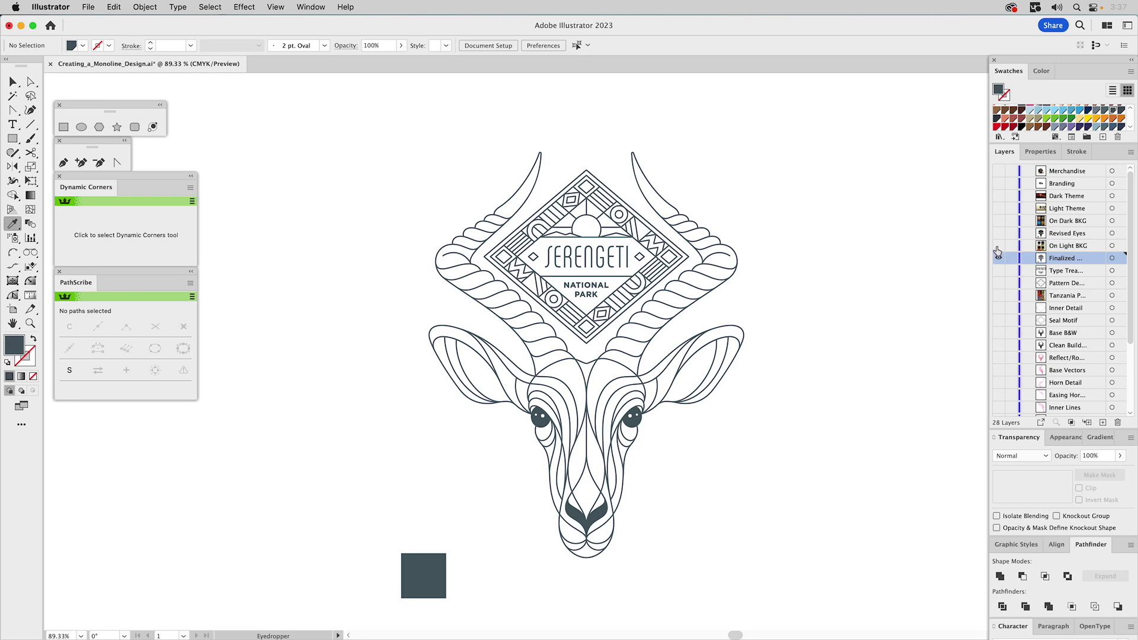
# Show only the On Light BKG layer and colour the gazelle on white with the green of its sample square.
pyautogui.click(998, 246)
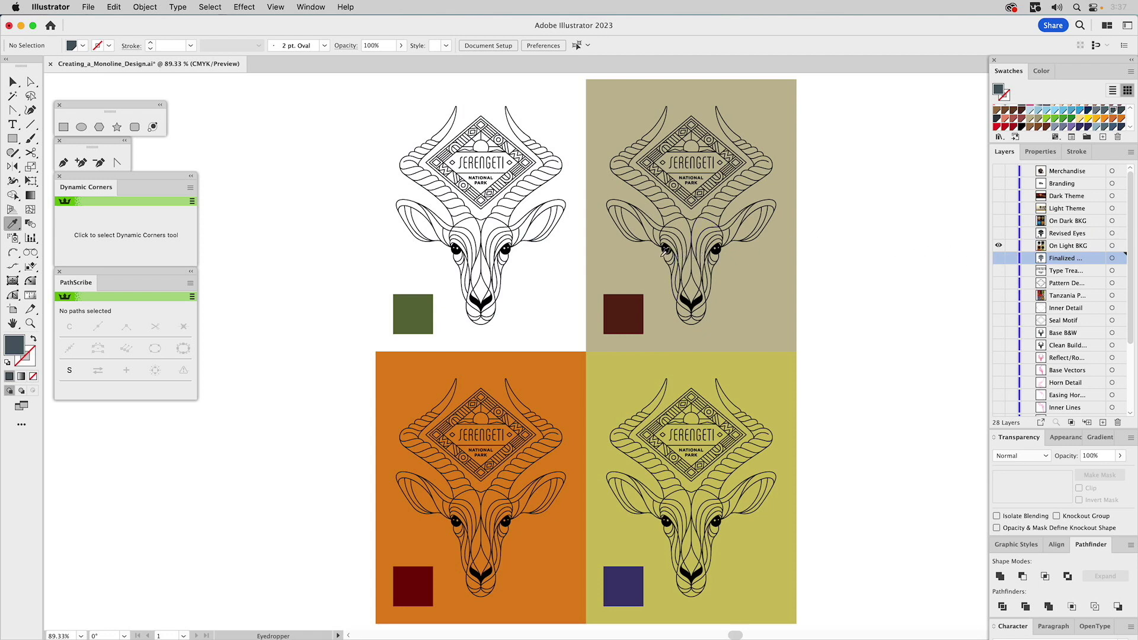
pyautogui.press('v')
pyautogui.click(514, 251)
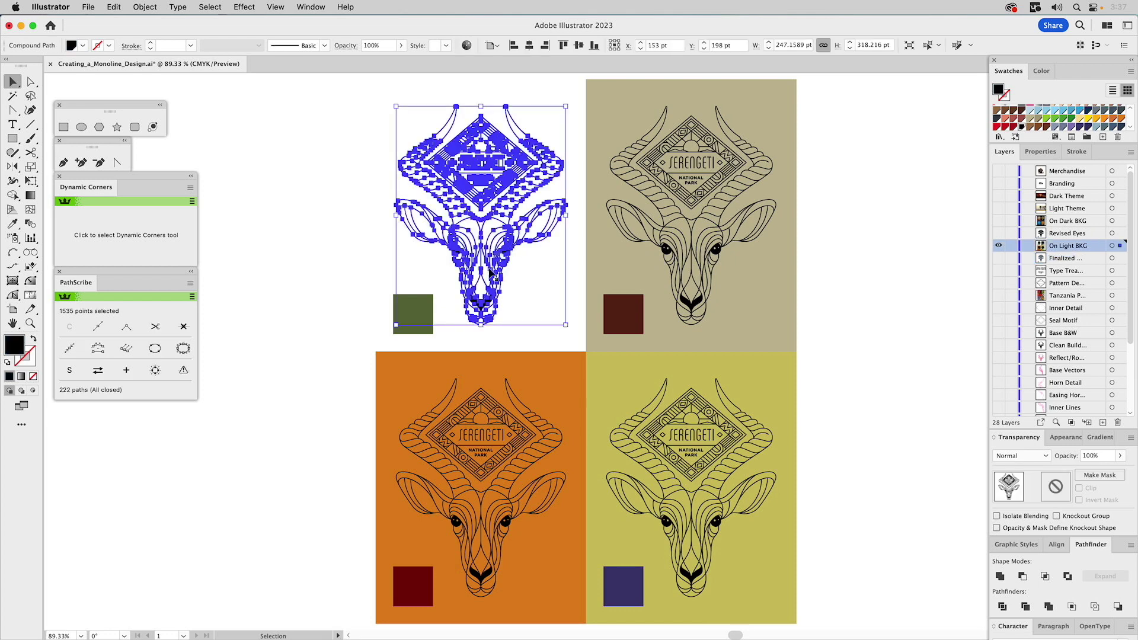
pyautogui.press('i')
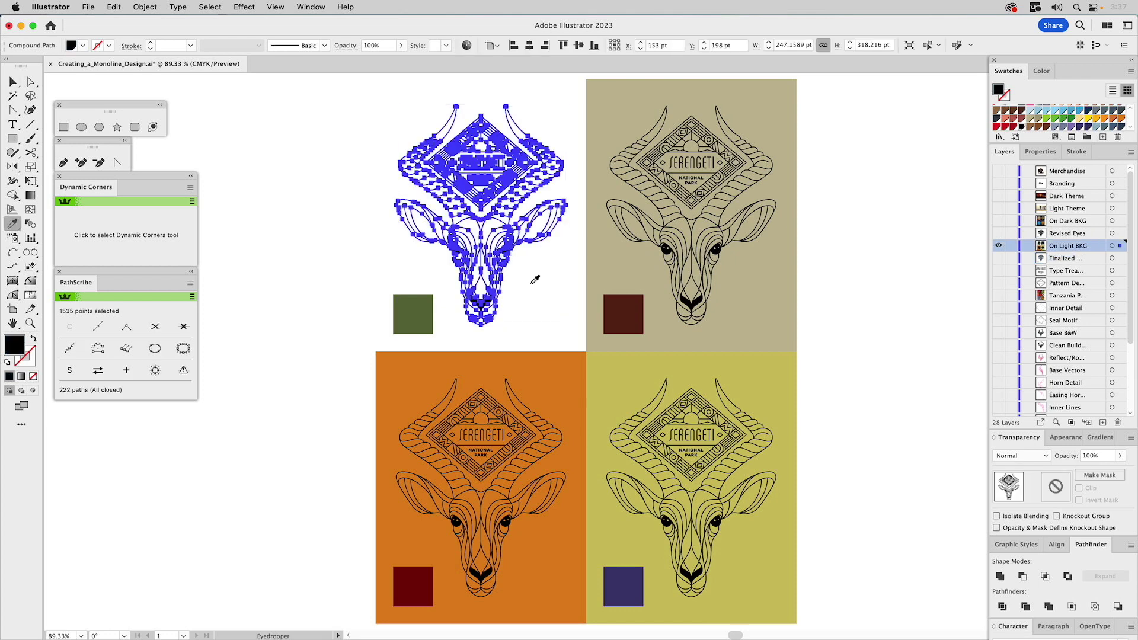
pyautogui.click(413, 305)
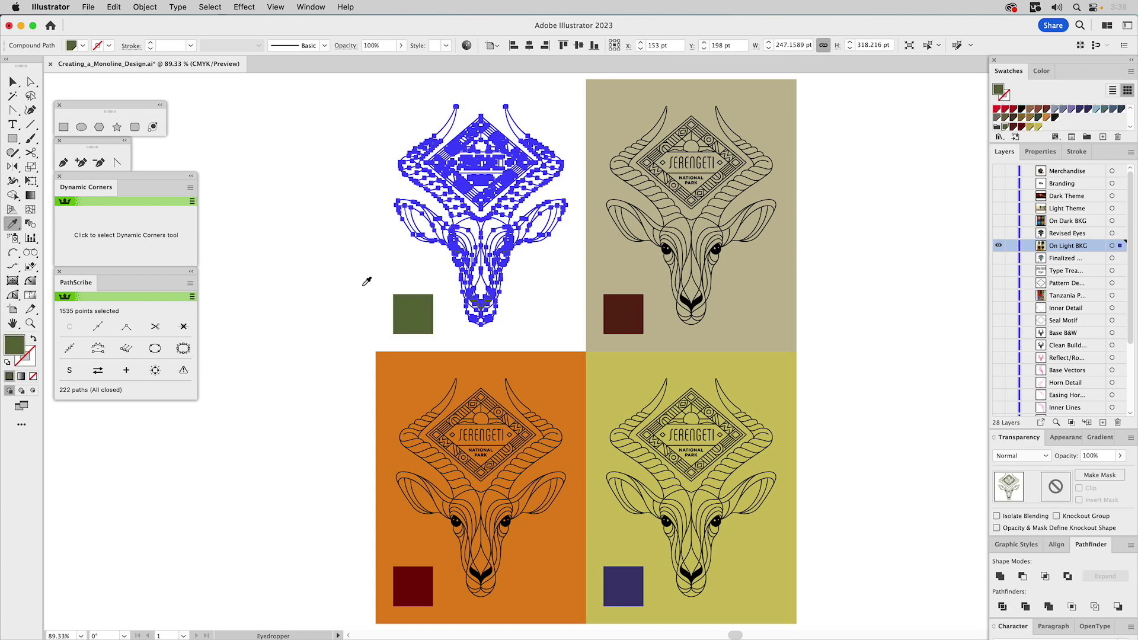
pyautogui.press('v')
pyautogui.click(344, 275)
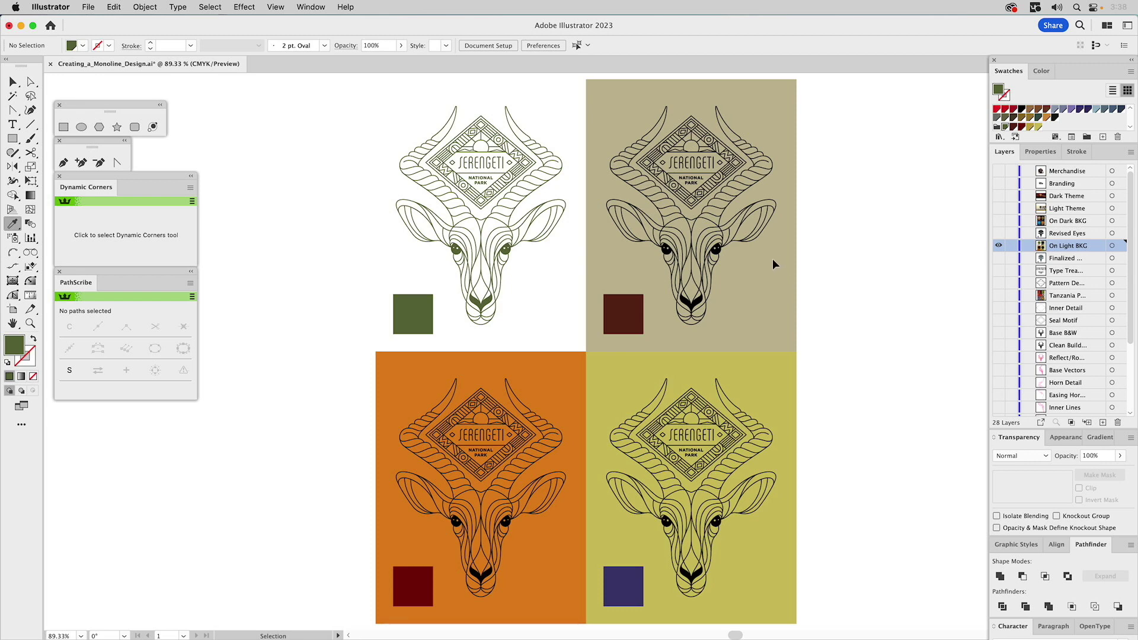
# Colour the gazelle on the tan background with the dark brown of its sample square, and deselect it.
pyautogui.click(713, 252)
pyautogui.press('i')
pyautogui.click(621, 310)
pyautogui.press('v')
pyautogui.click(870, 273)
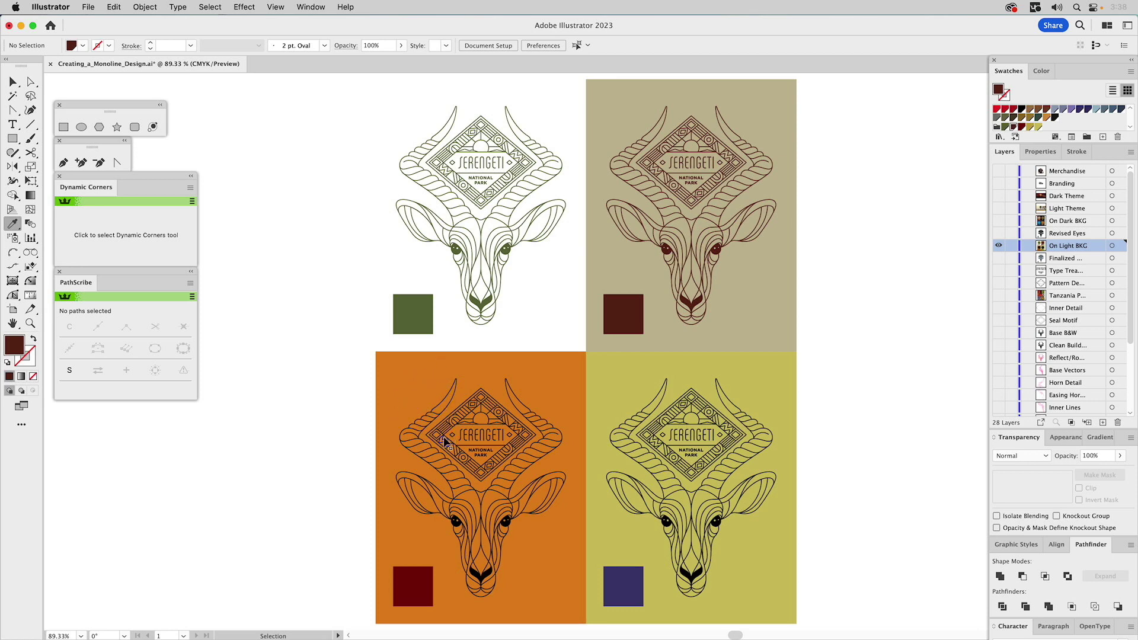
# Colour the gazelle on orange dark red and the one on yellow-green purple, sampling each panel's own colour square.
pyautogui.click(456, 528)
pyautogui.click(400, 588)
pyautogui.press('super+shift+a')
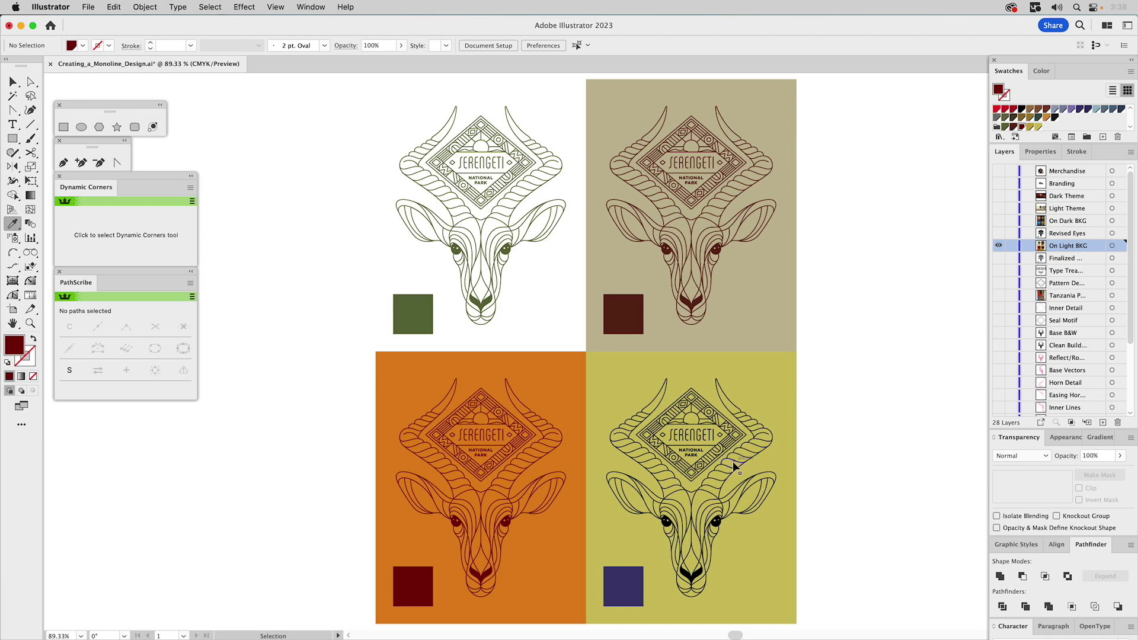
pyautogui.click(674, 527)
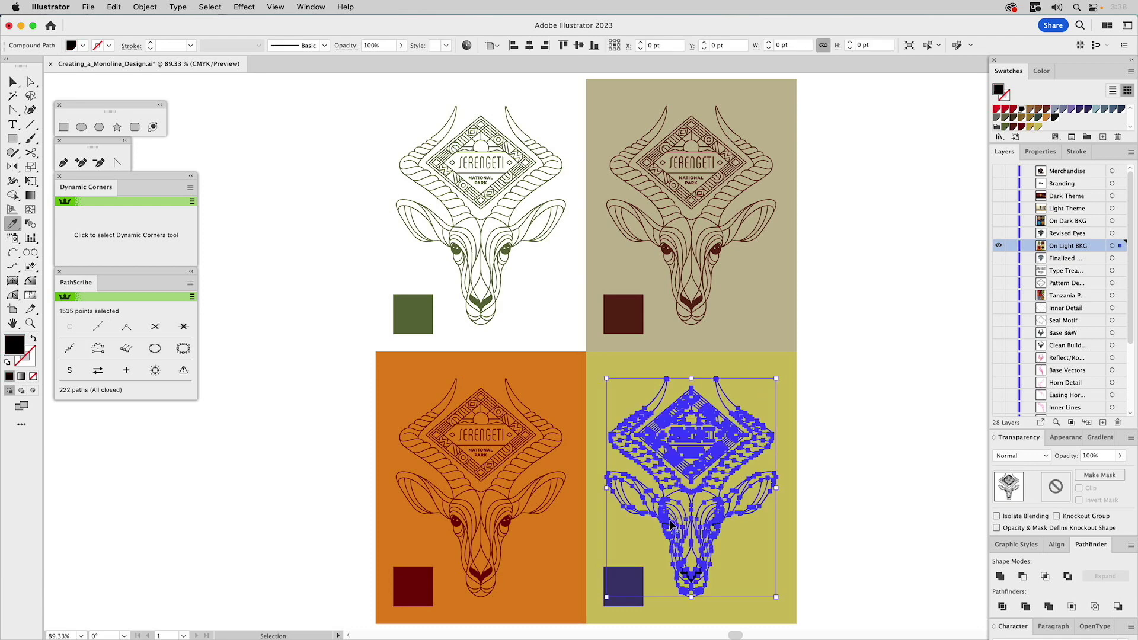
pyautogui.keyDown('super'); pyautogui.click(861, 518); pyautogui.keyUp('super')
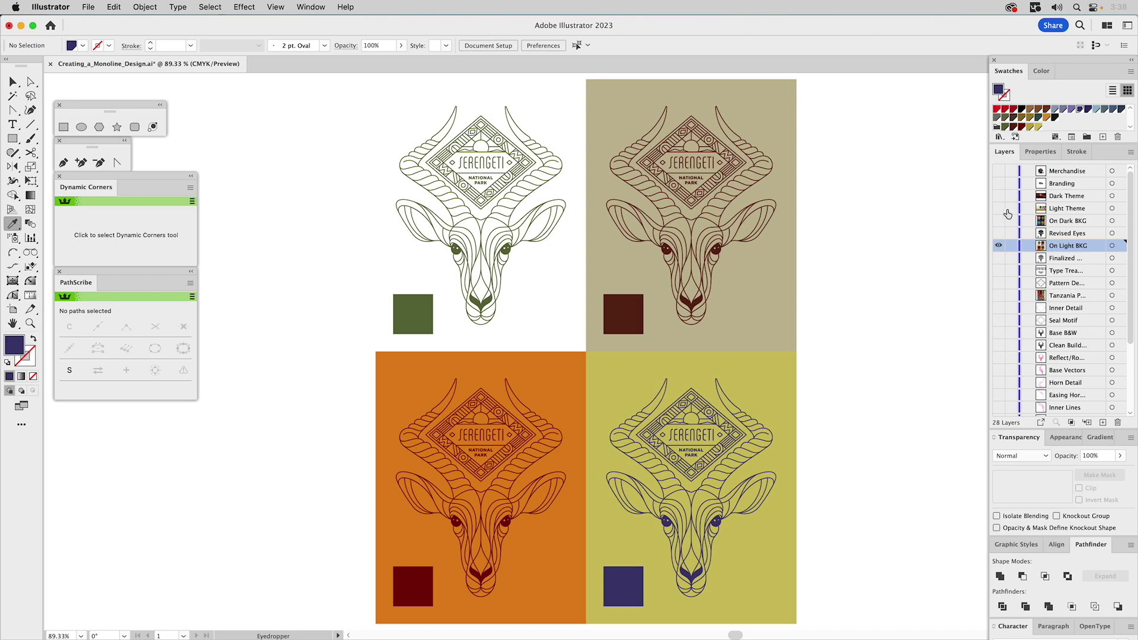
# Show only the Revised Eyes layer and fill its white background rectangle with the dark navy of the sample square.
pyautogui.keyDown('alt'); pyautogui.click(999, 233); pyautogui.keyUp('alt')
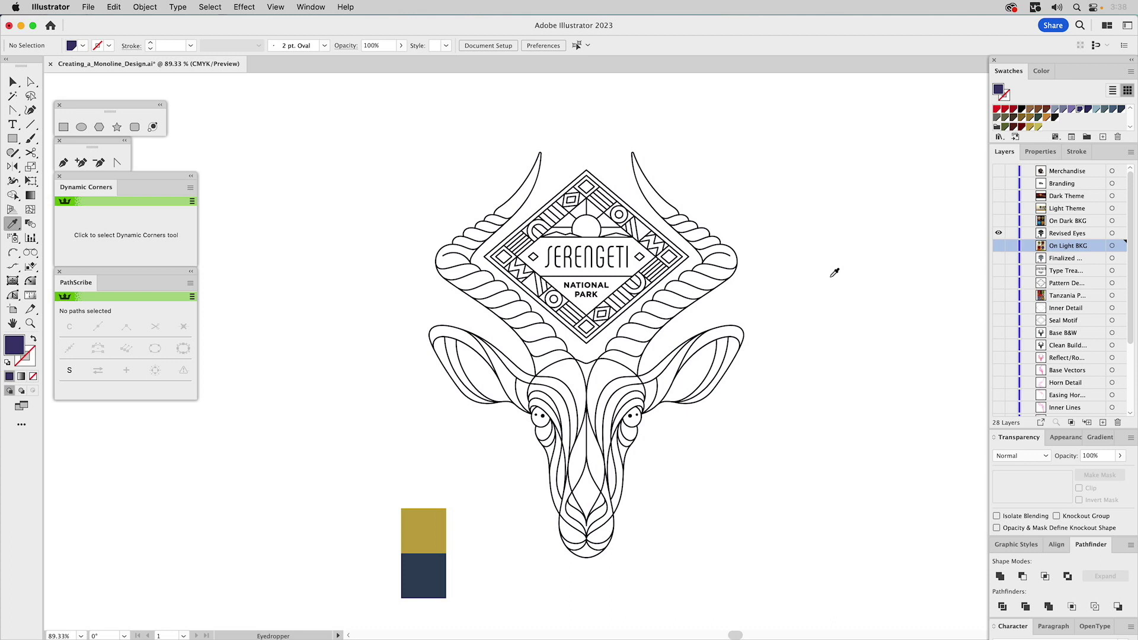
pyautogui.press('v')
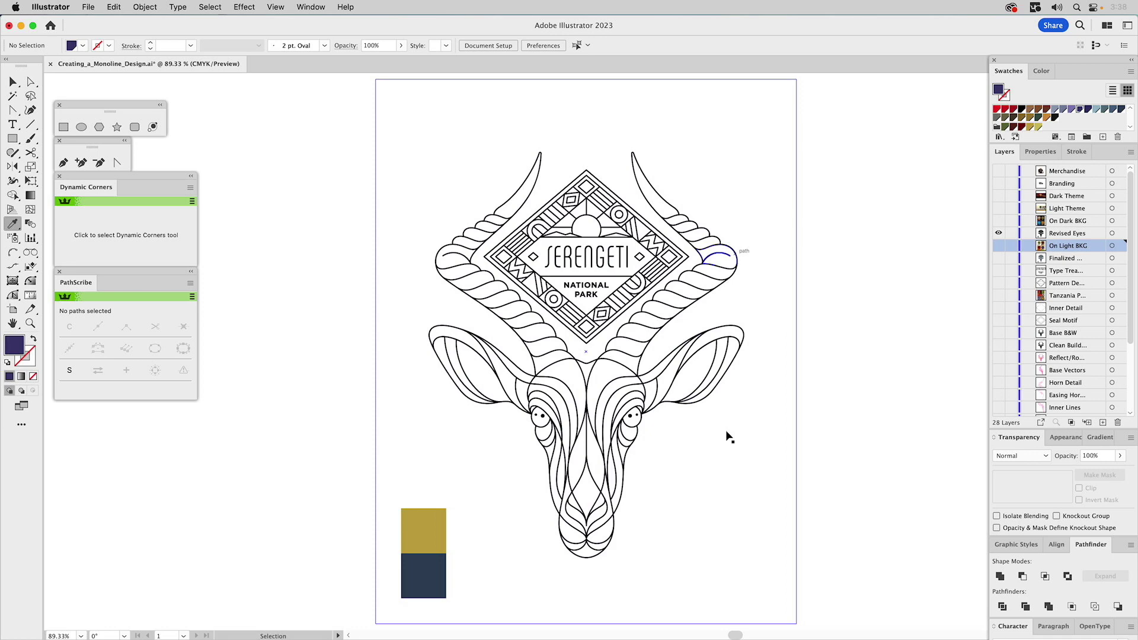
pyautogui.click(727, 430)
pyautogui.press('i')
pyautogui.click(421, 565)
pyautogui.press('v')
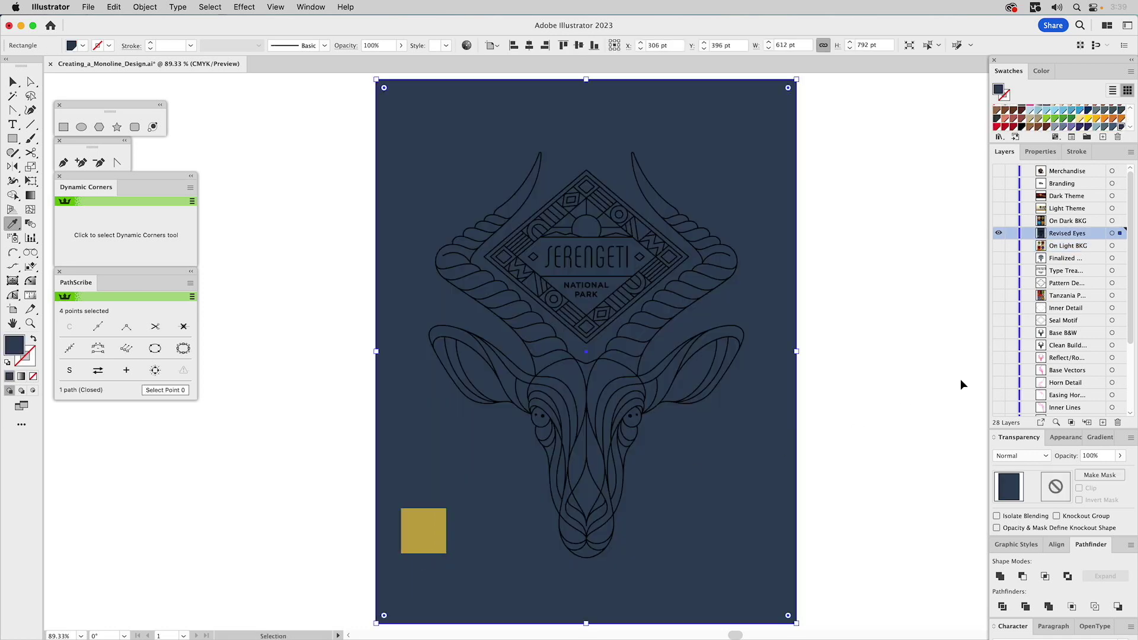
pyautogui.click(960, 379)
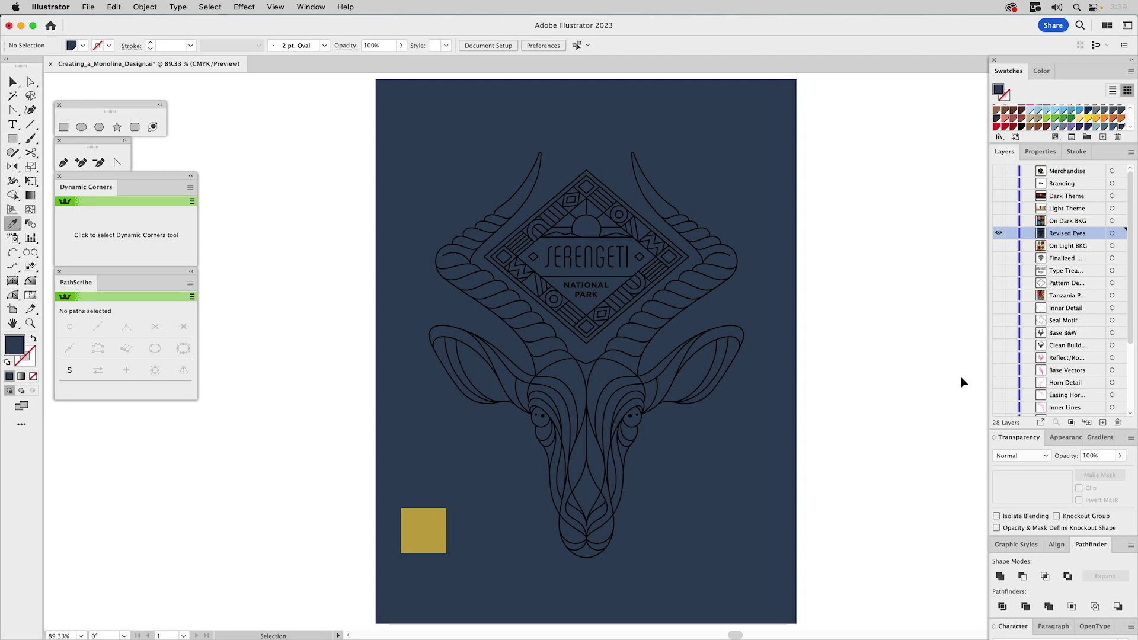
# Colour the gazelle with revised eyes in the gold of the sample square using the Eyedropper, and deselect it.
pyautogui.click(736, 330)
pyautogui.press('i')
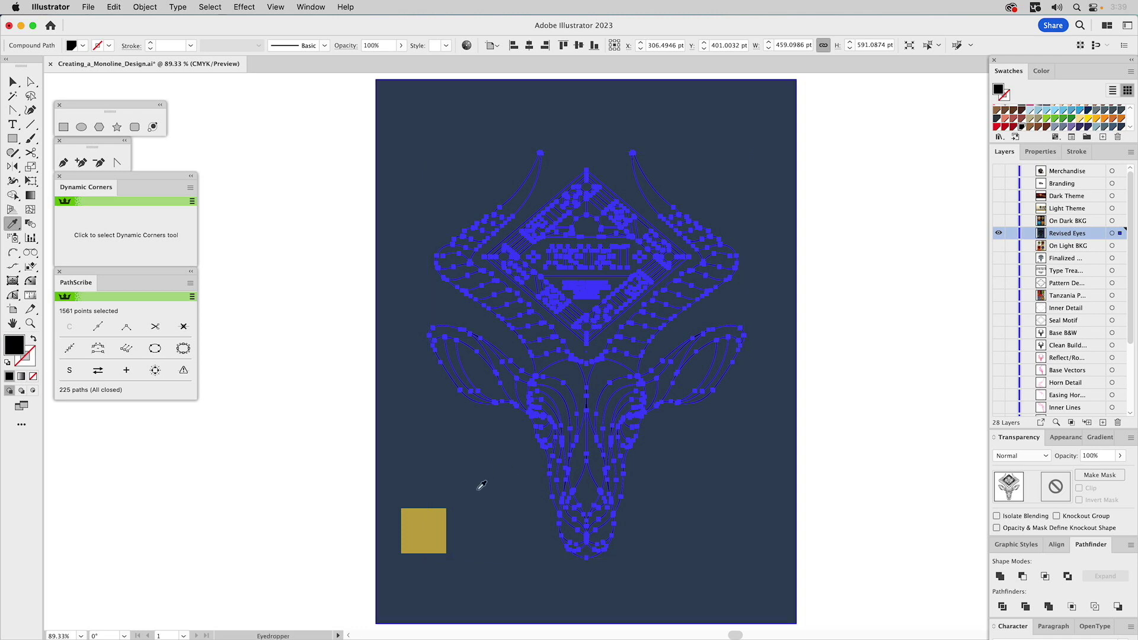
pyautogui.click(426, 525)
pyautogui.press('v')
pyautogui.click(938, 356)
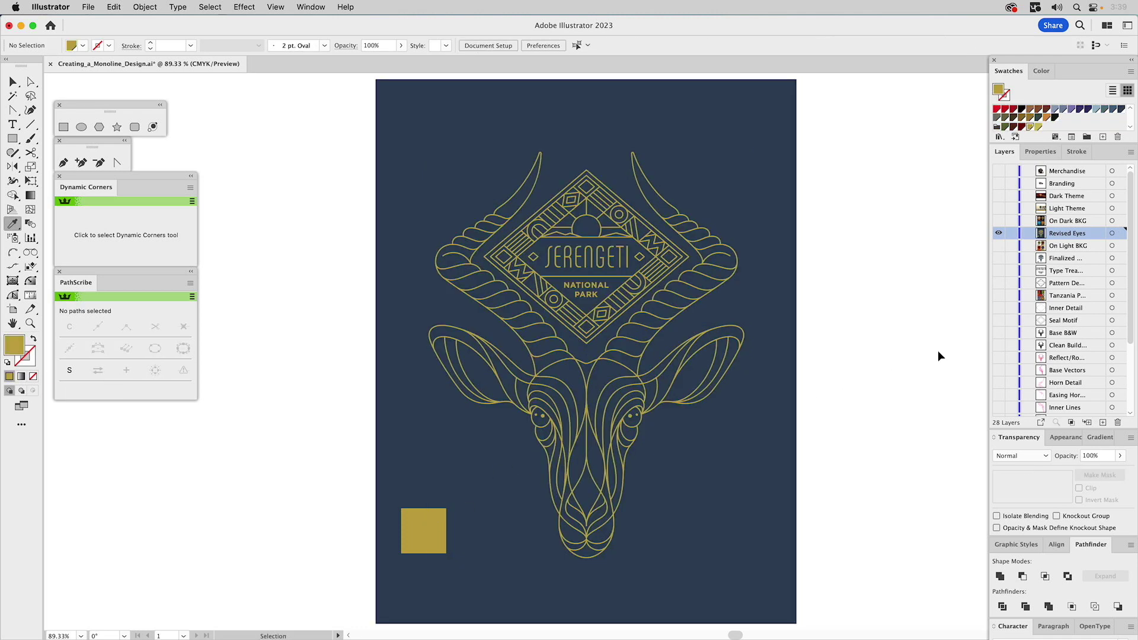
# View the On Dark BKG, Light Theme, Dark Theme, Branding and Merchandise layers one after another.
pyautogui.press('i')
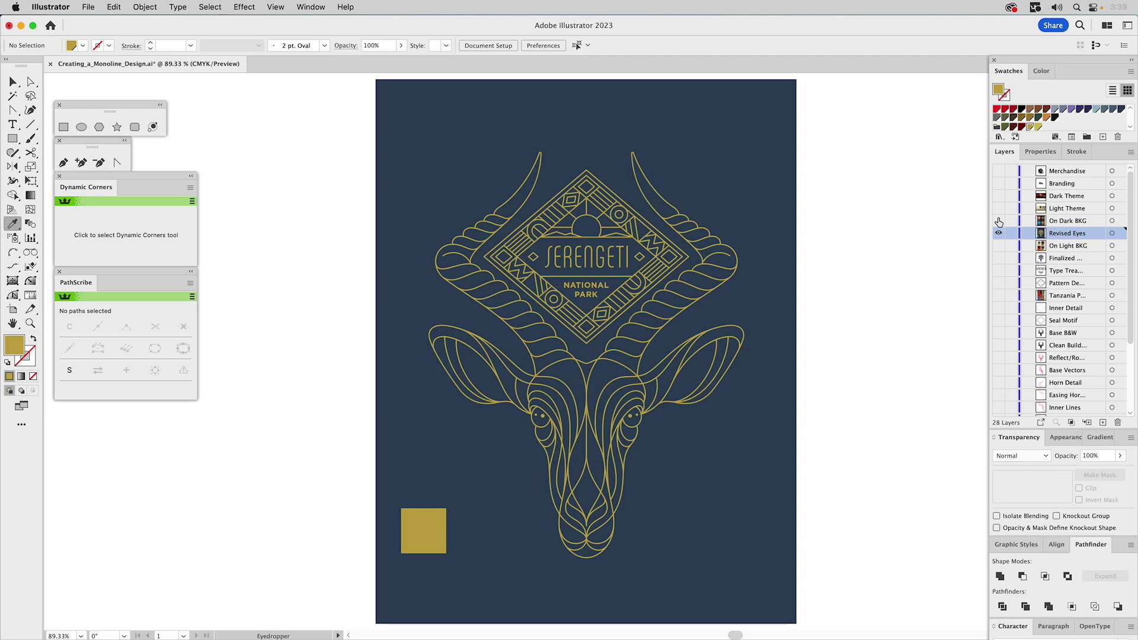
pyautogui.click(999, 221)
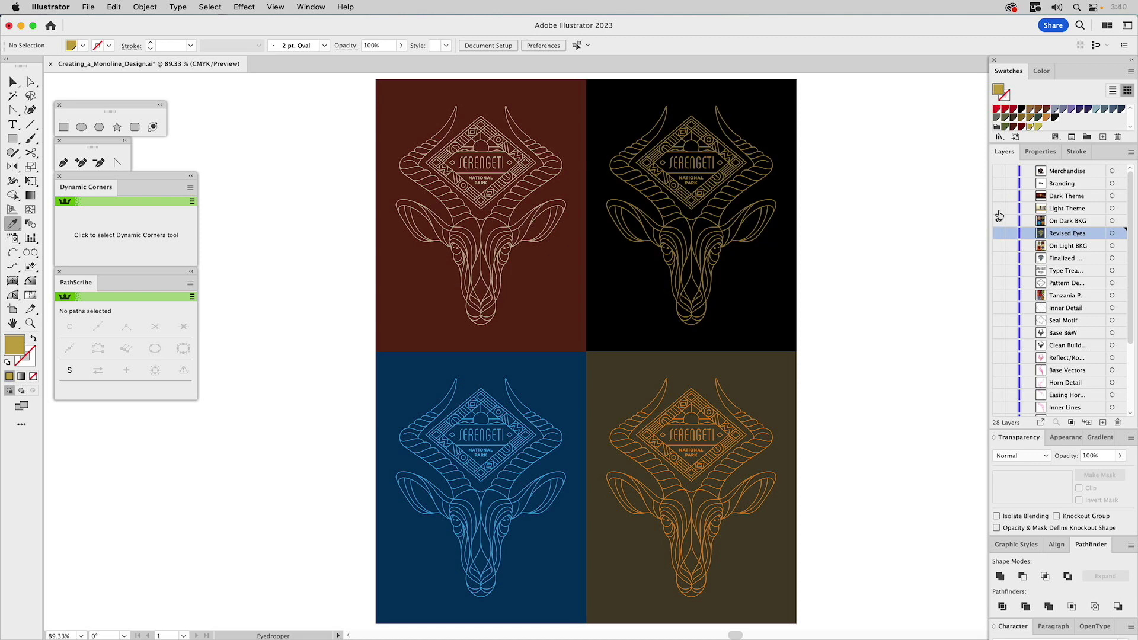
pyautogui.click(999, 218)
pyautogui.click(999, 210)
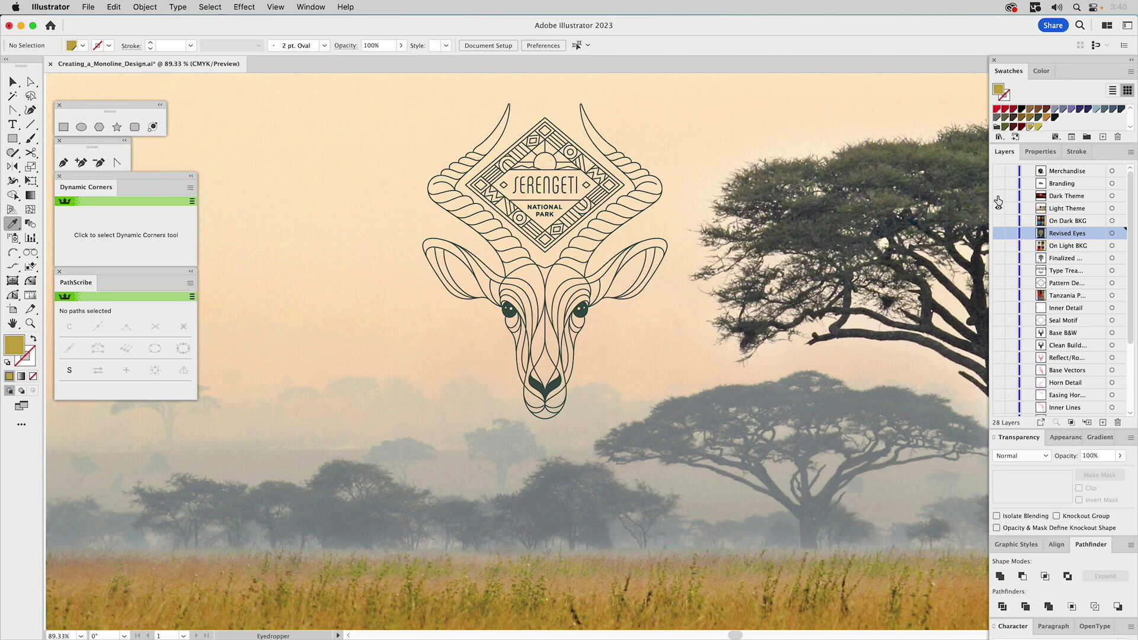
pyautogui.click(998, 197)
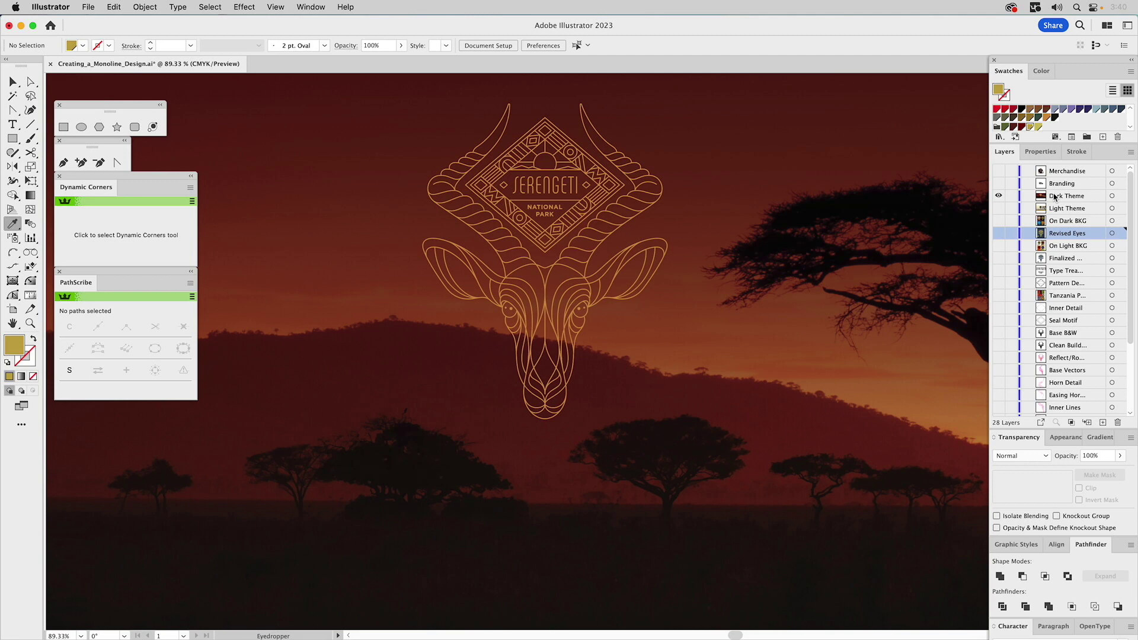
pyautogui.click(998, 185)
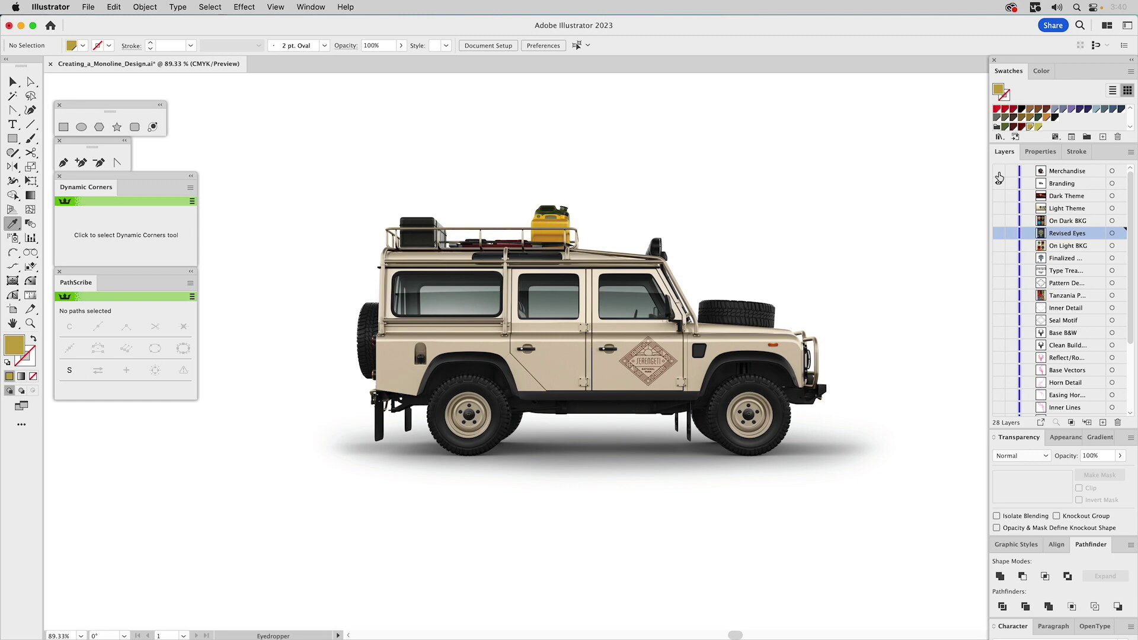
pyautogui.click(999, 171)
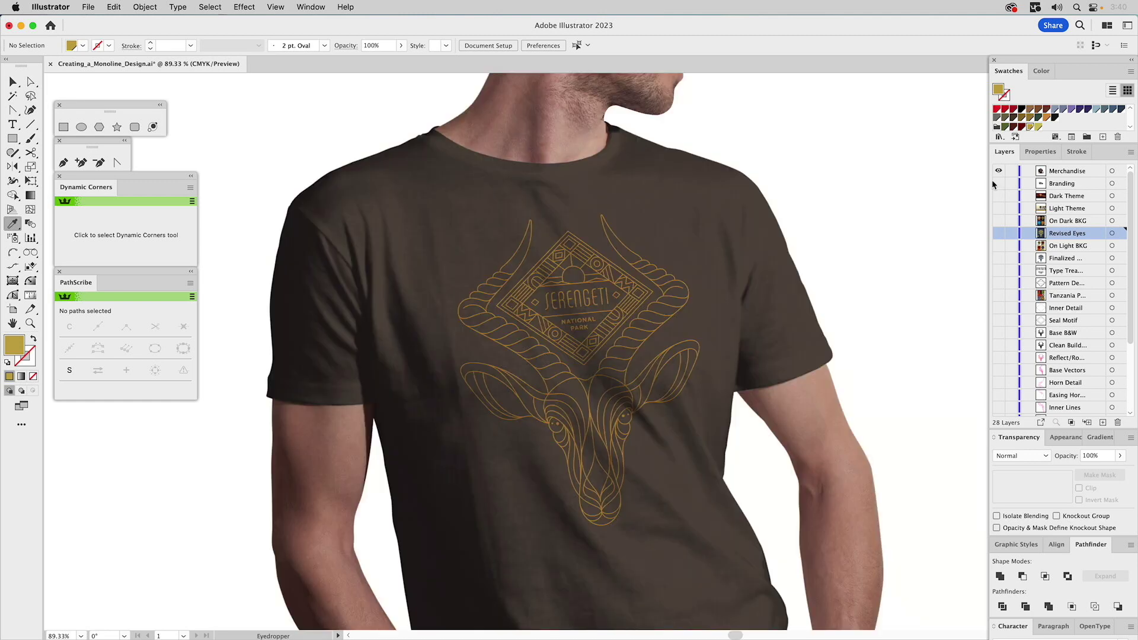